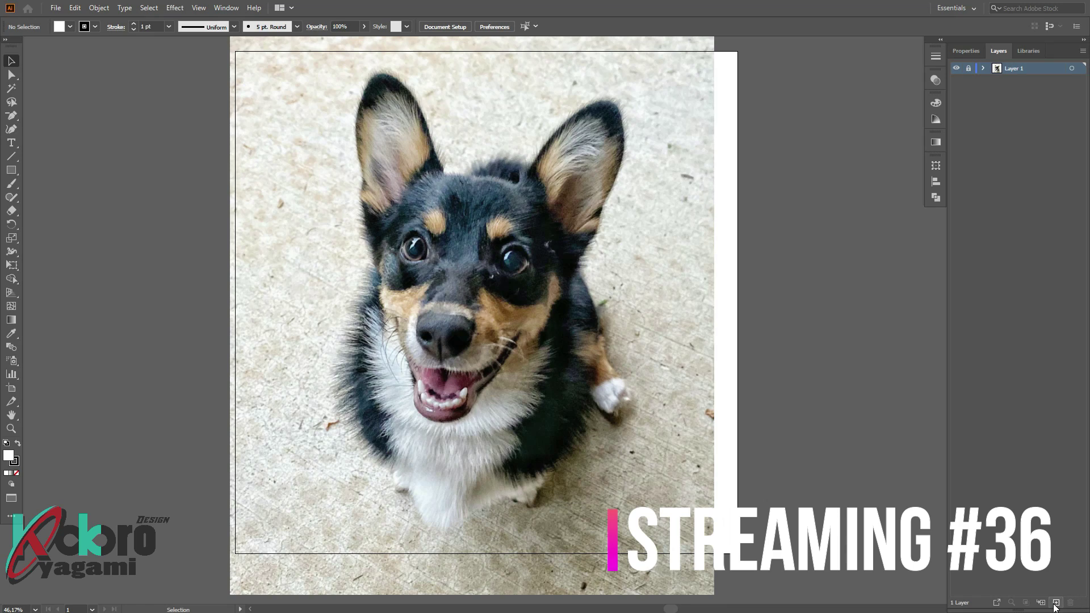
Pen-trace the nose as a closed path on Layer 2 and fill it #33373D
scroll(497, 347, "up", 5)
scroll(489, 358, "up", 3)
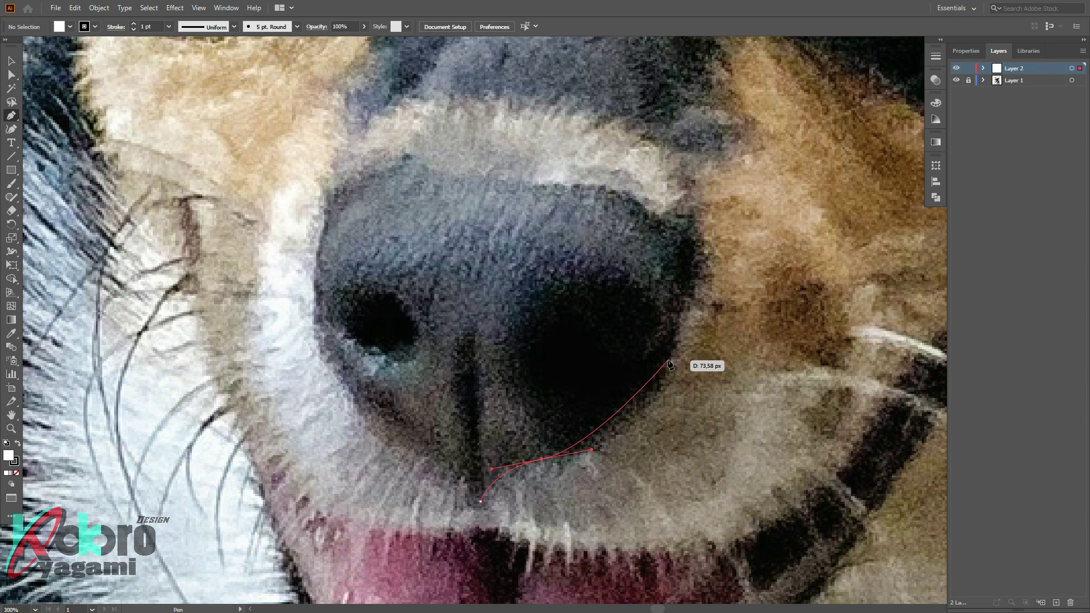
left_click_drag(681, 329, 681, 328)
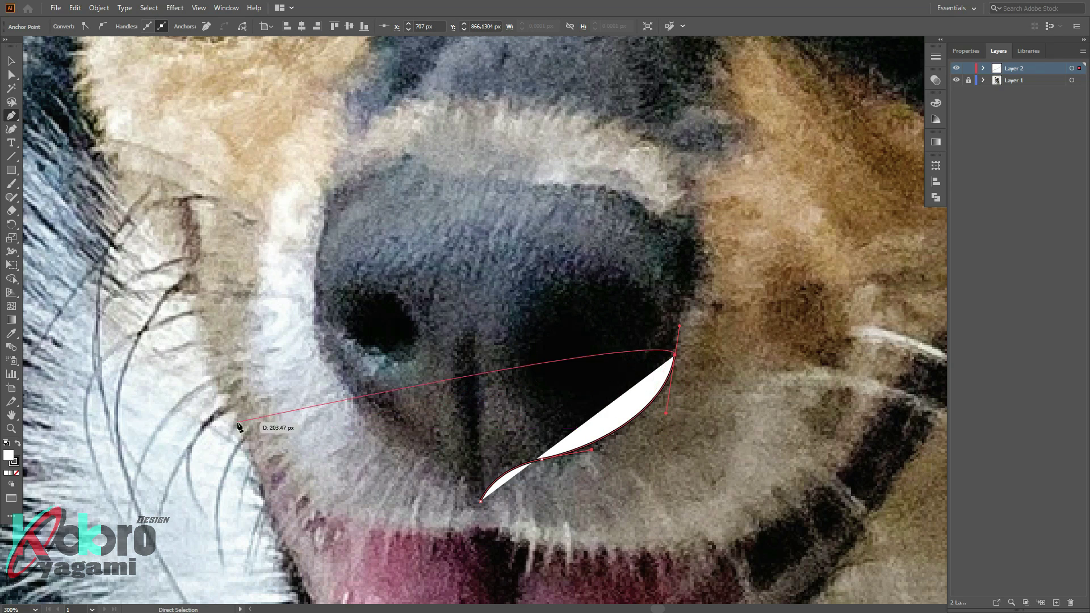
left_click(16, 474)
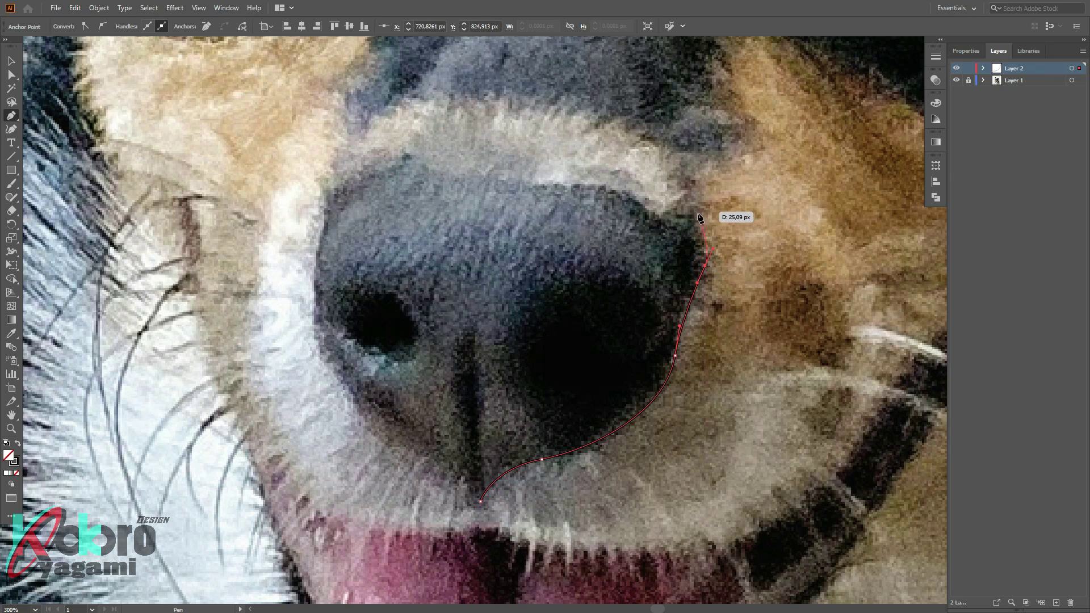
left_click_drag(319, 242, 318, 267)
left_click_drag(319, 351, 335, 374)
left_click(382, 422)
left_click(418, 443)
left_click_drag(481, 501, 492, 469)
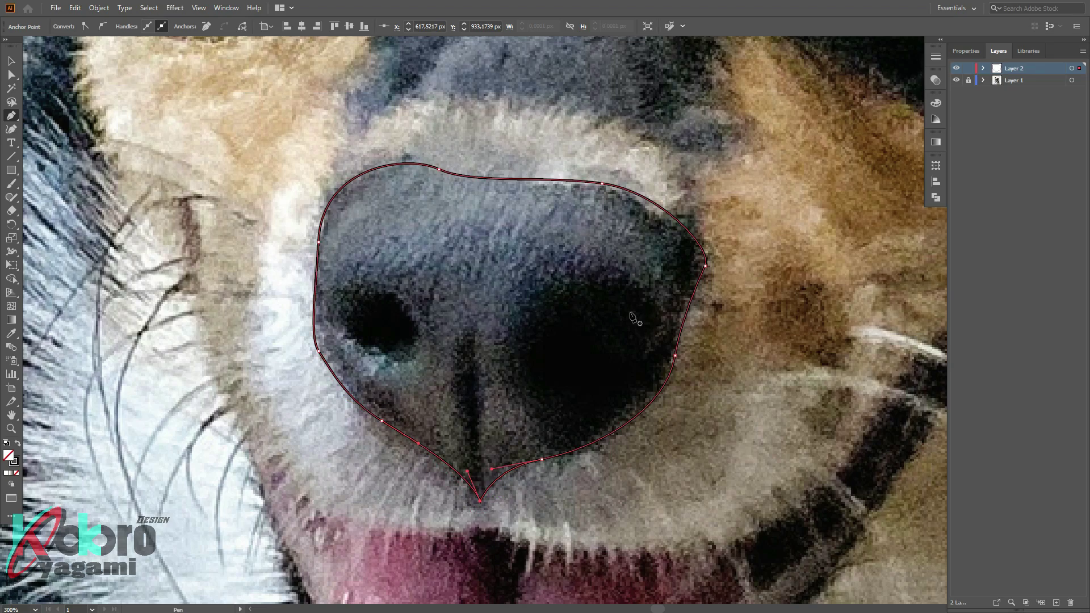
left_click(536, 272)
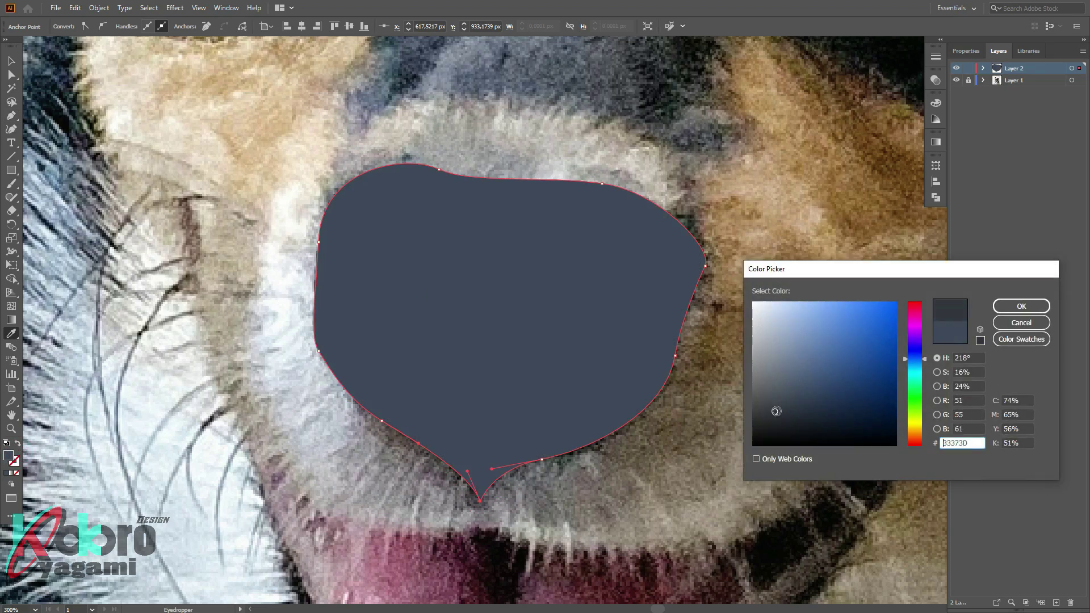
In Outline mode, trace the left nostril as a near-black shape
scroll(786, 300, "up", 3)
scroll(568, 335, "up", 2)
key("ctrl+y")
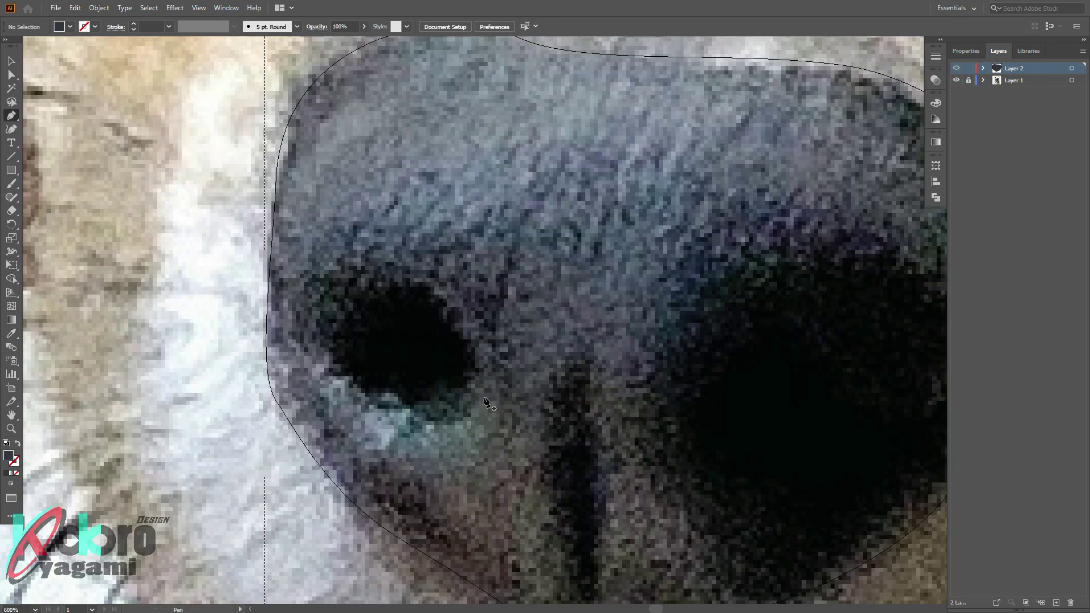
left_click(485, 398)
left_click_drag(415, 291, 326, 284)
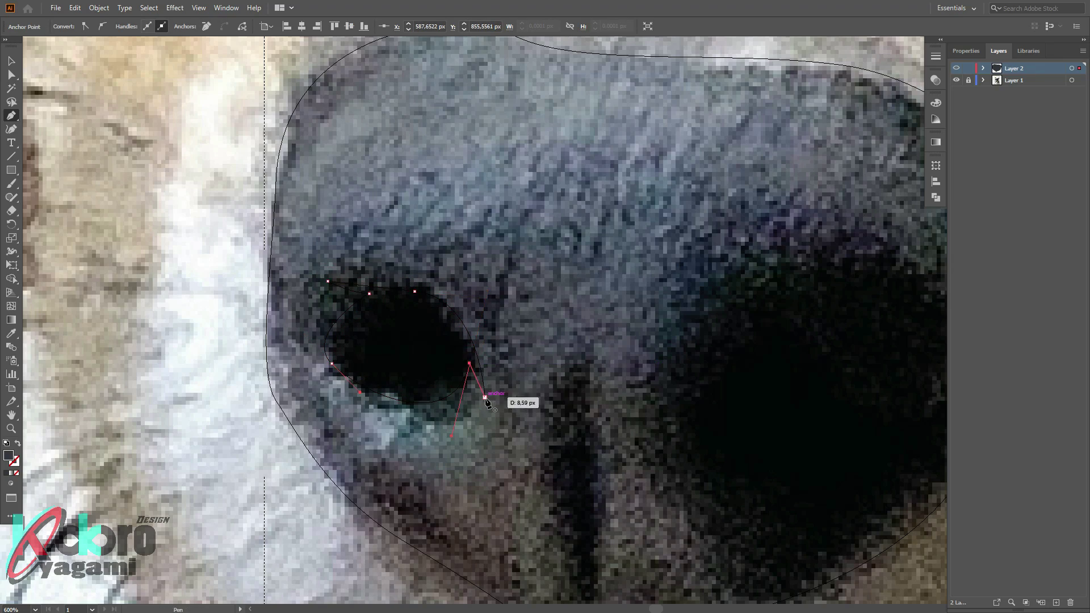
key("ctrl+y")
scroll(861, 187, "down", 3)
key("ctrl+y")
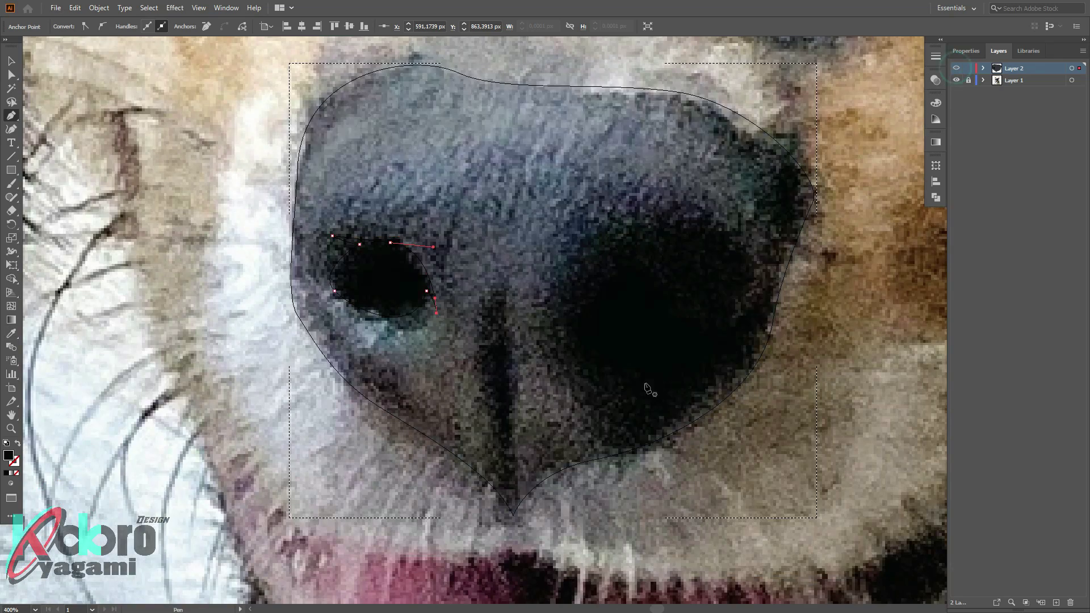
Trace the groove running down the centre of the nose
key("p")
scroll(510, 529, "up", 3)
left_click(508, 525)
left_click_drag(498, 325, 501, 273)
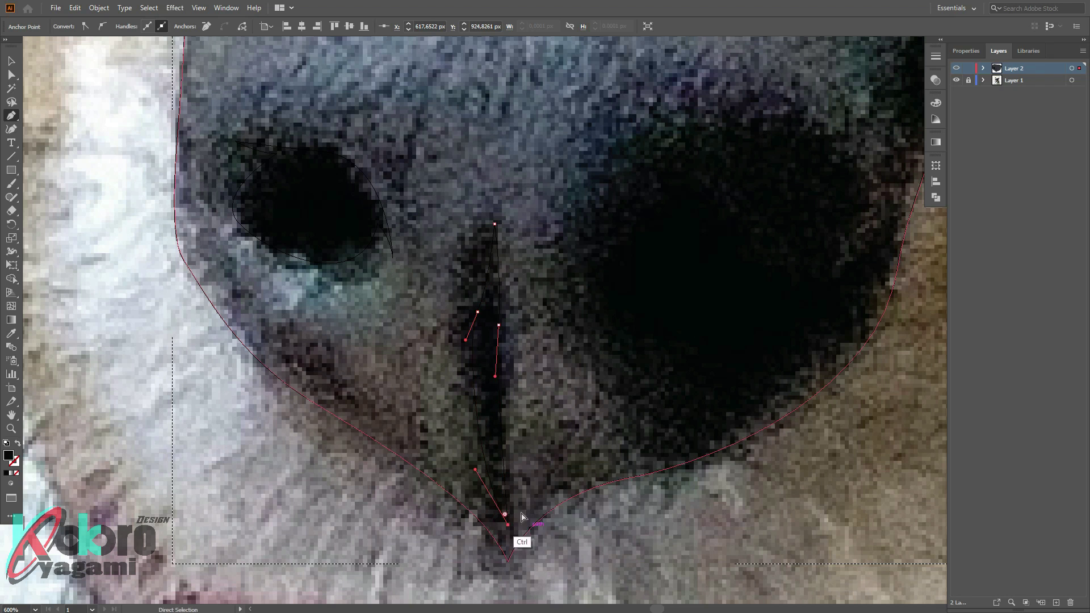
left_click(541, 440, "ctrl")
left_click_drag(540, 440, 431, 466)
Trace the right nostril's shadow outline along its top, bottom and edge
left_click(645, 269)
left_click_drag(561, 225, 480, 324)
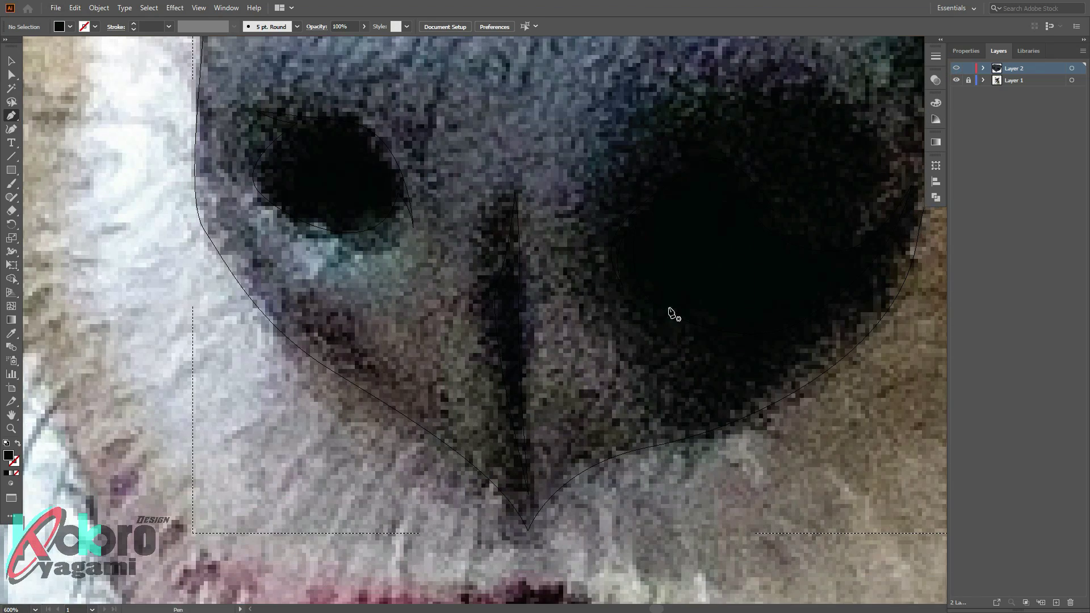
left_click_drag(765, 396, 729, 408)
left_click_drag(639, 416, 613, 419)
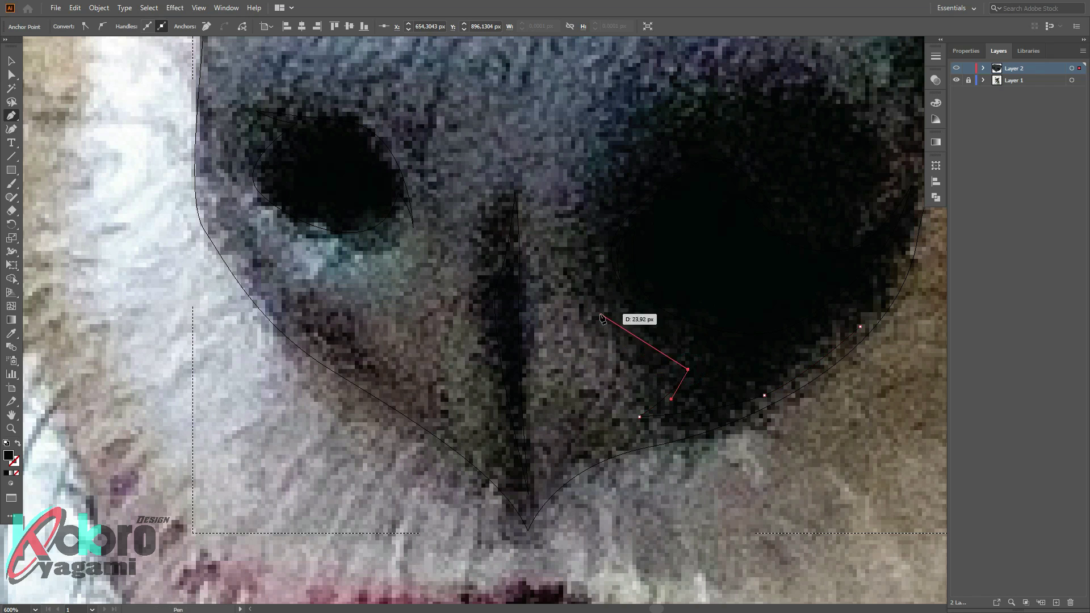
scroll(699, 90, "up", 2)
scroll(746, 115, "right", 1)
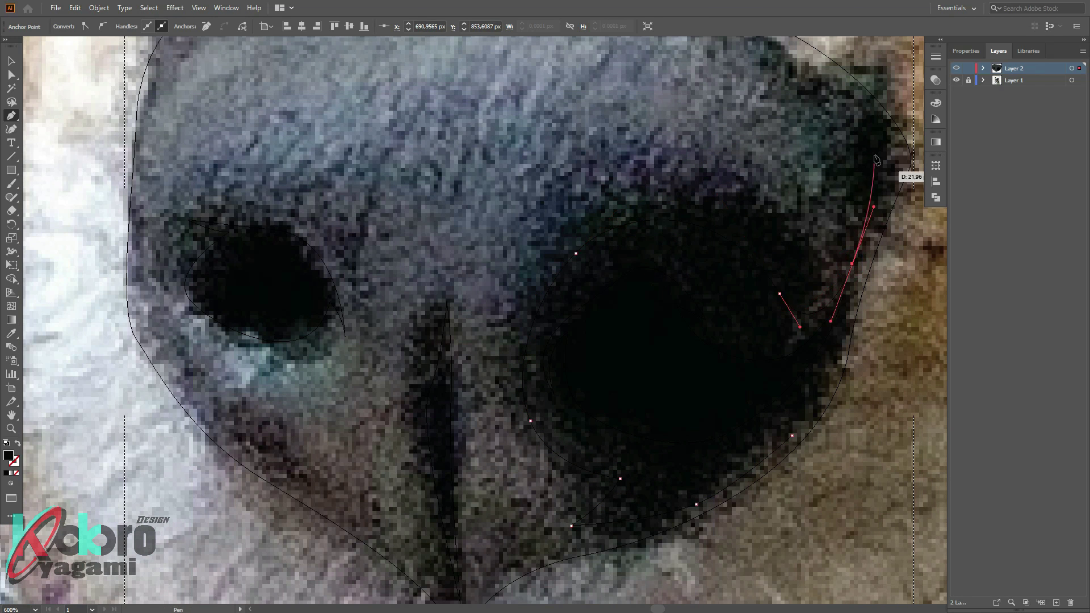
left_click_drag(850, 307, 802, 435)
Fill the right nostril shadow with dark #202226
key("ctrl+y")
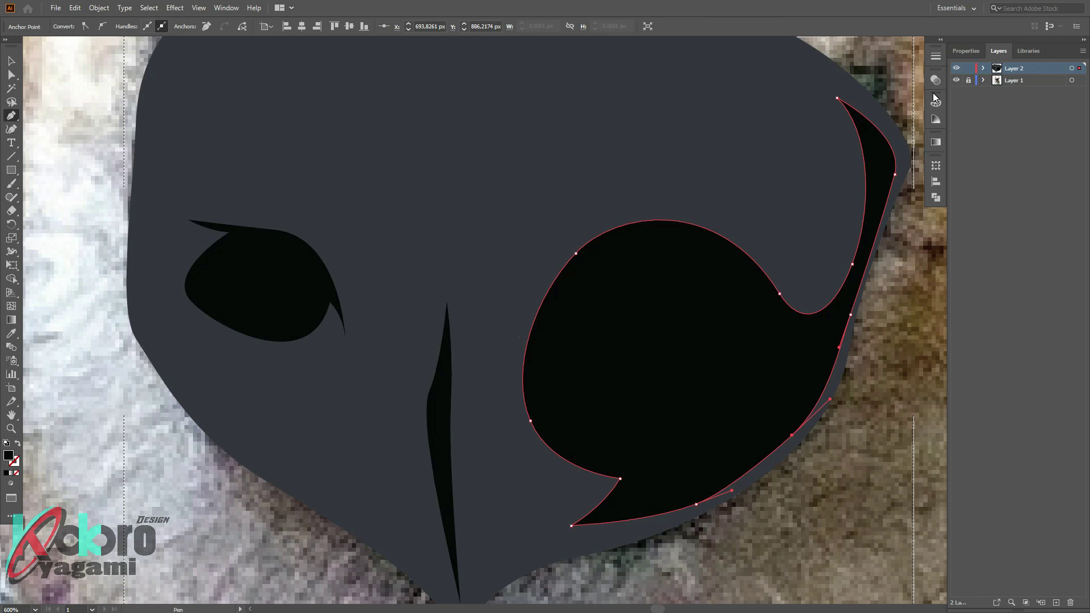
key("i")
left_click(455, 391)
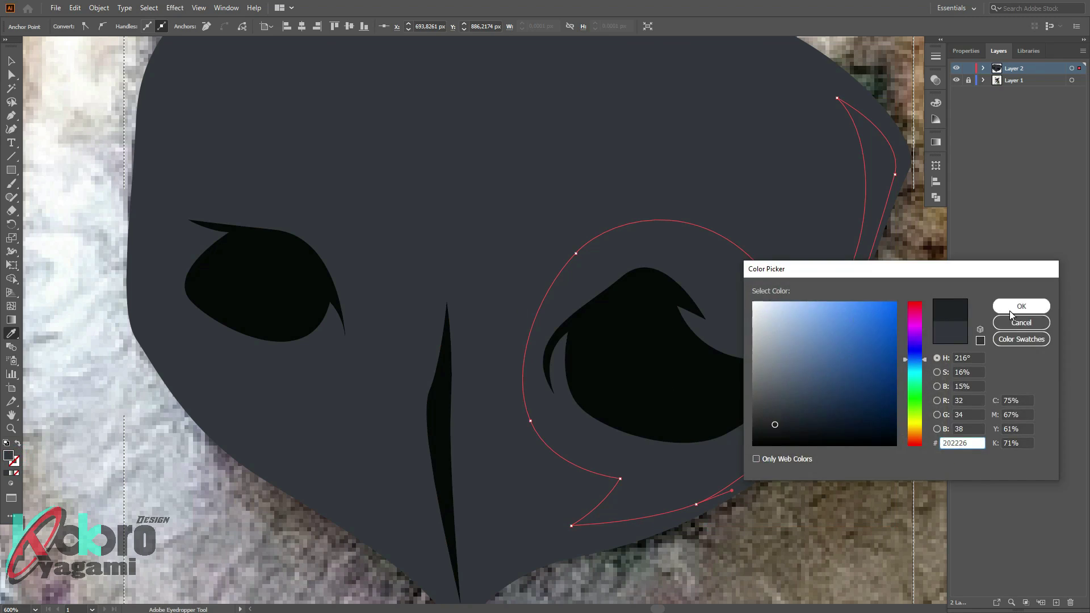
left_click(1011, 312)
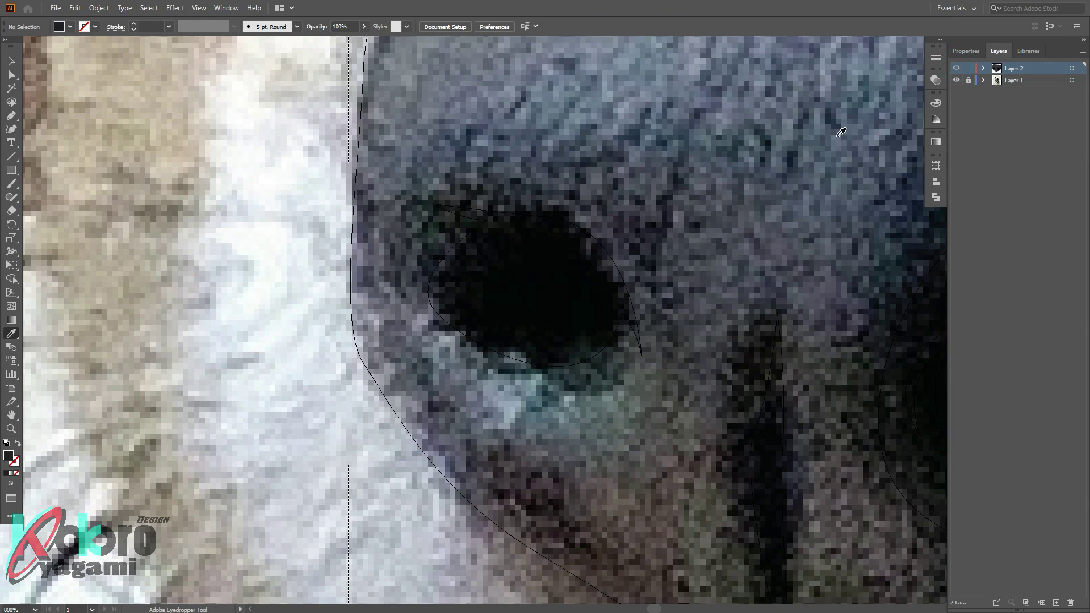
Draw a closed shadow rim around the left nostril
left_click(958, 68, "ctrl")
key("p")
left_click(417, 196)
left_click(479, 215)
left_click(606, 275)
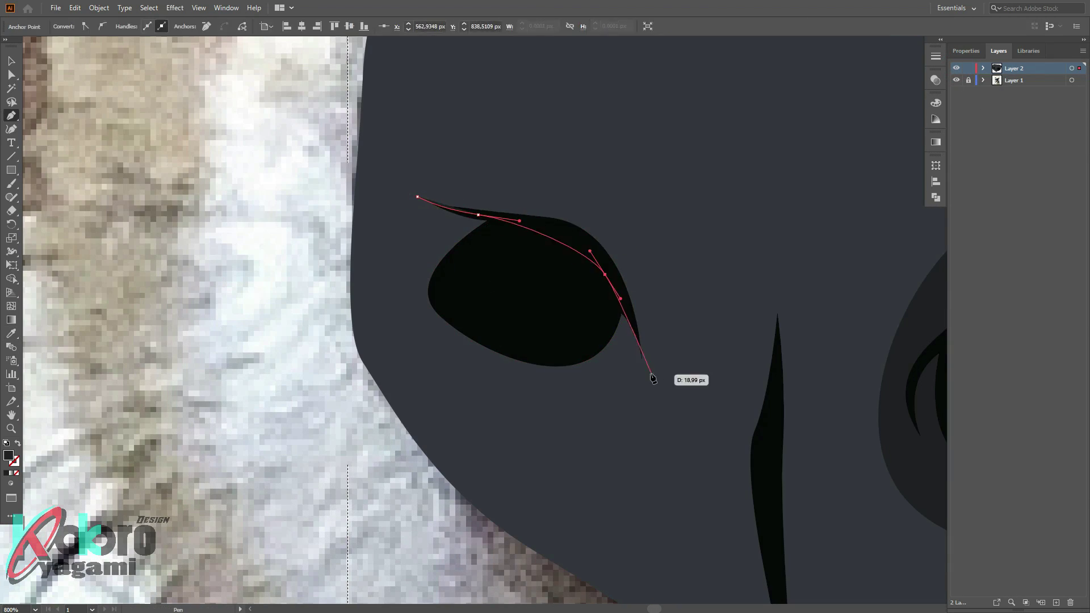
left_click_drag(641, 386, 639, 447)
left_click(642, 386, "alt")
left_click(629, 361)
left_click_drag(548, 389, 454, 377)
left_click_drag(412, 308, 414, 272)
left_click(441, 225)
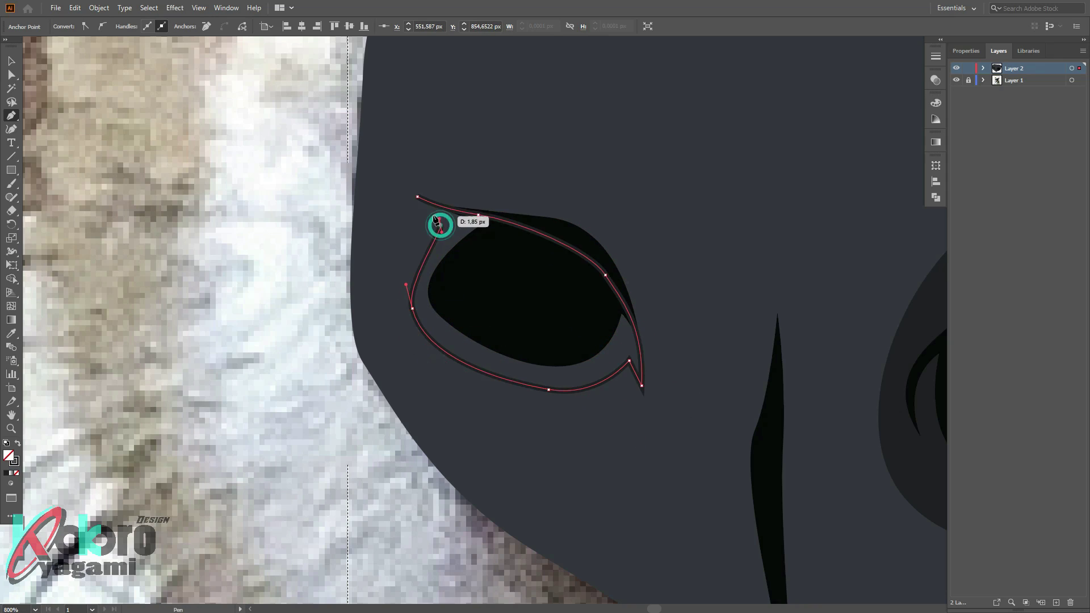
left_click(418, 197)
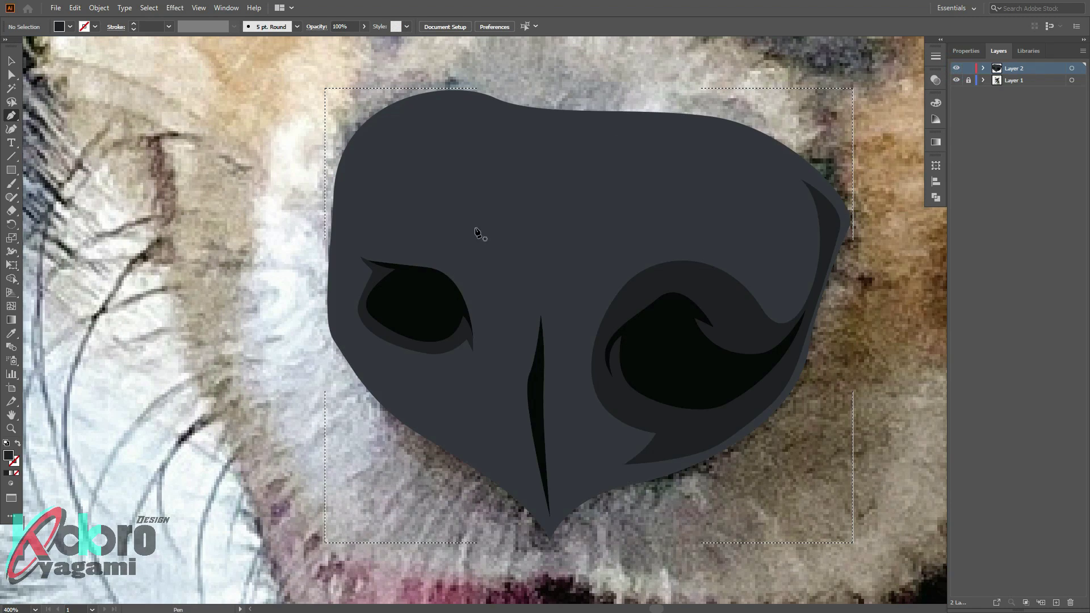
Start a shading shape down the nose's left edge toward the tip
left_click(419, 101)
left_click(347, 167)
left_click(353, 243)
left_click_drag(450, 267, 479, 285)
mouse_move(481, 362)
left_mouse_down()
mouse_move(481, 415)
mouse_move(515, 474)
left_mouse_up()
left_click(343, 323)
left_click(398, 404)
left_click(530, 492)
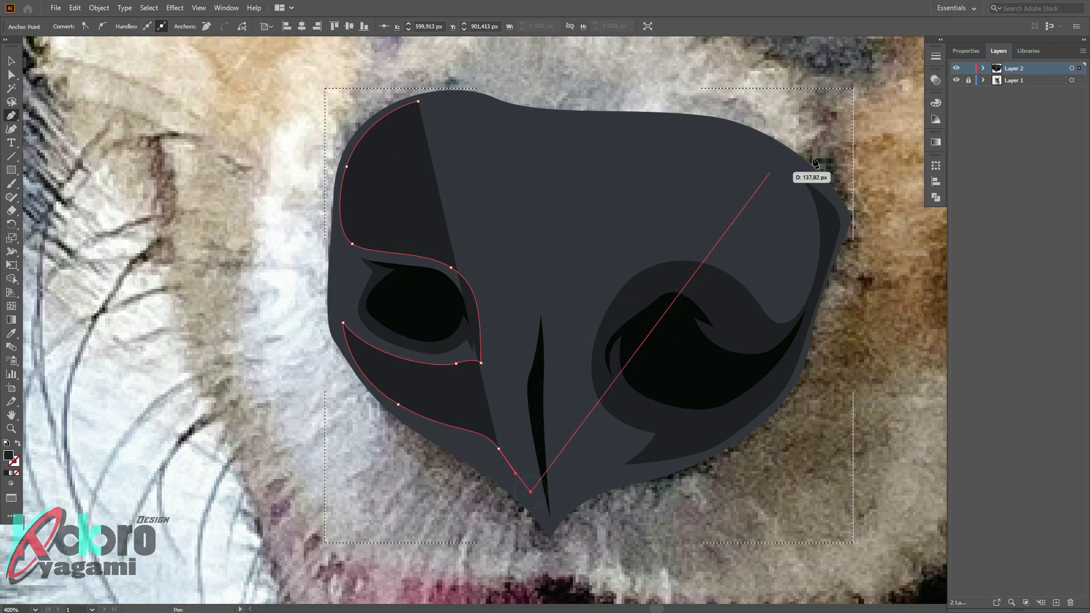
key("ctrl+y")
left_click_drag(498, 415, 518, 326)
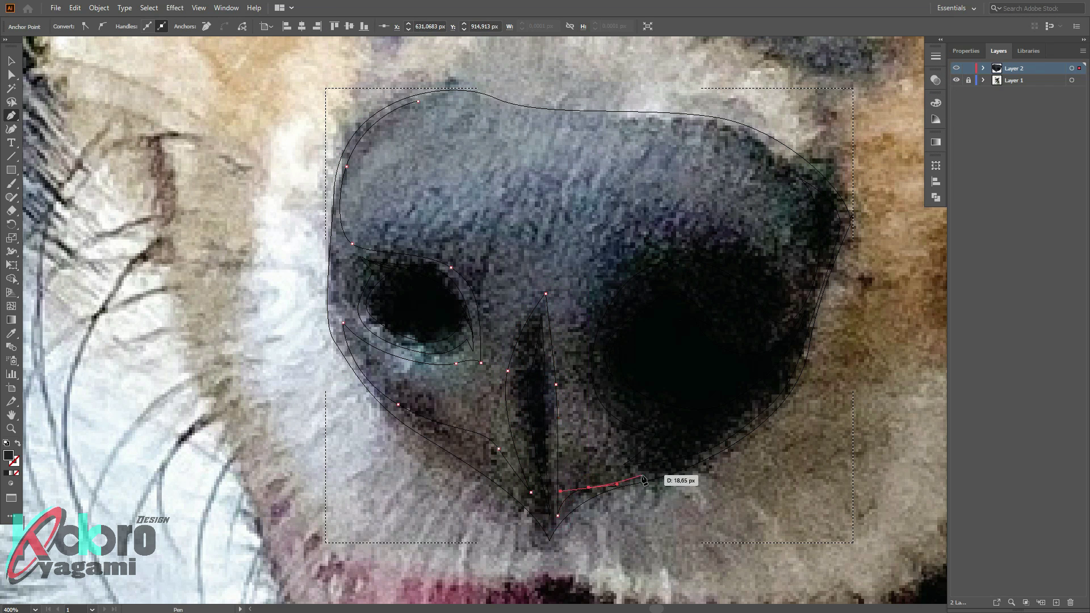
key("ctrl+y")
Close the shading shape around the right nostril and top edge, filling it grey
left_click(702, 227)
left_click(765, 280)
left_click(811, 241)
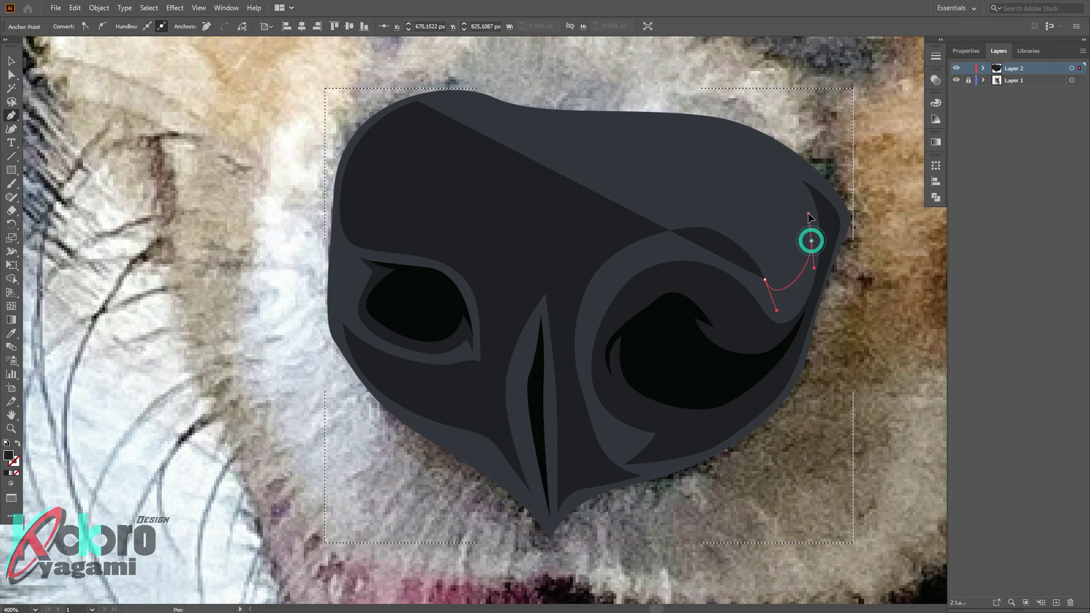
left_click_drag(727, 134, 727, 135)
left_click_drag(786, 201, 776, 186)
left_click_drag(666, 122, 743, 124)
left_click_drag(512, 120, 473, 103)
left_click(472, 478)
double_click(8, 455)
left_click(1022, 307)
key("ctrl+shift+a")
key("ctrl+minus")
Adjust the curve under the left nostril with Direct Selection
key("a")
scroll(426, 324, "up", 1)
left_click_drag(370, 333, 369, 330)
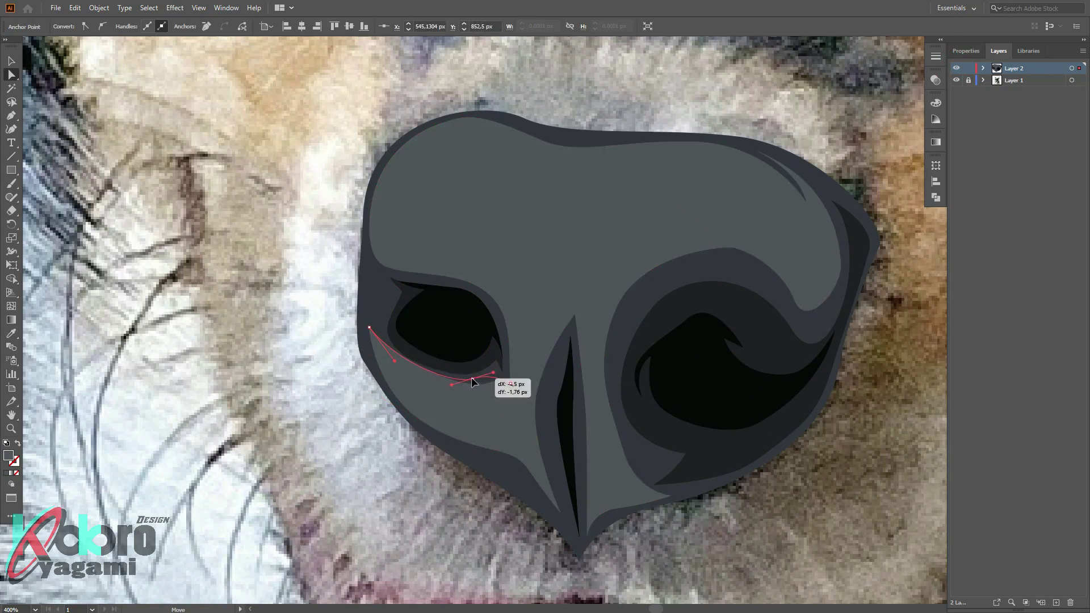
scroll(454, 386, "up", 2)
key("ctrl+shift+a")
key("p")
Add a lighter grey highlight shape below the left nostril
left_click(299, 285)
mouse_move(415, 392)
left_mouse_down()
mouse_move(433, 394)
mouse_move(370, 329)
mouse_move(374, 348)
left_mouse_up()
left_click(554, 441)
left_click(300, 287)
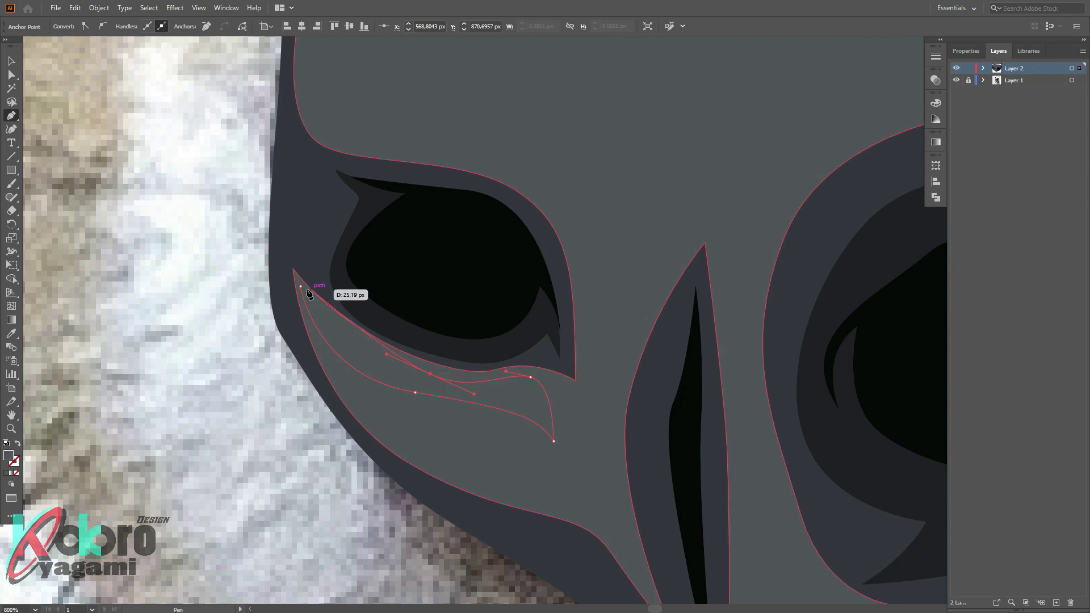
double_click(8, 455)
left_click(1018, 302)
key("i")
scroll(255, 363, "down", 1)
Draw a highlight shape across the nose's upper left
key("p")
left_click(297, 94)
left_click_drag(230, 293, 260, 298)
left_click_drag(368, 326, 391, 337)
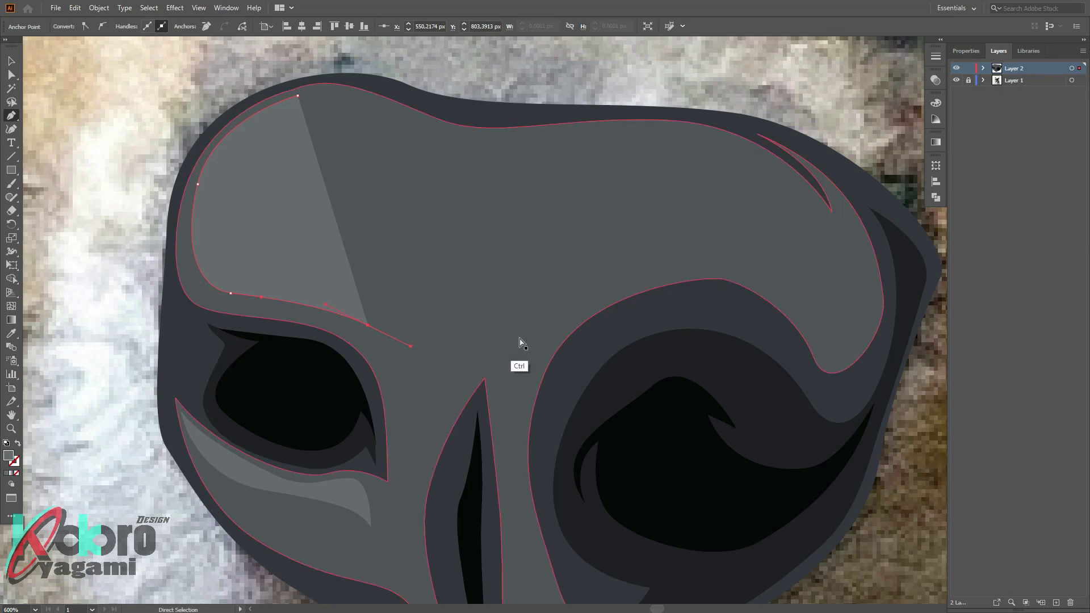
left_click(554, 320)
left_click(702, 268)
left_click(591, 280)
left_click_drag(458, 258, 429, 225)
left_click(297, 94)
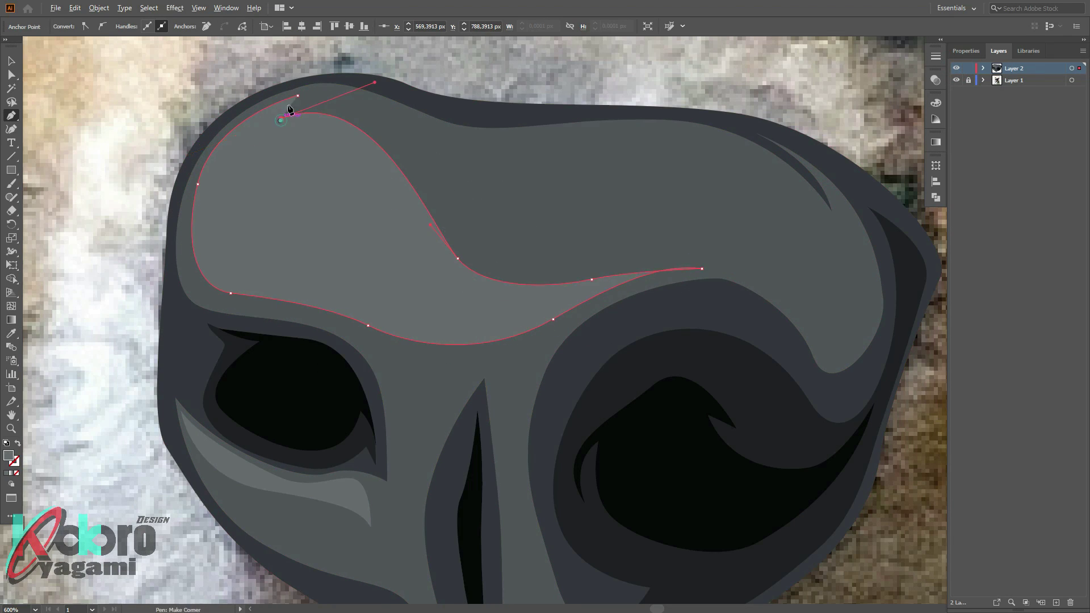
key("ctrl+shift+a")
key("ctrl+1")
scroll(524, 284, "up", 3)
Trace the left fang and lower teeth as one closed path with a sampled grey fill
scroll(523, 284, "down", 3)
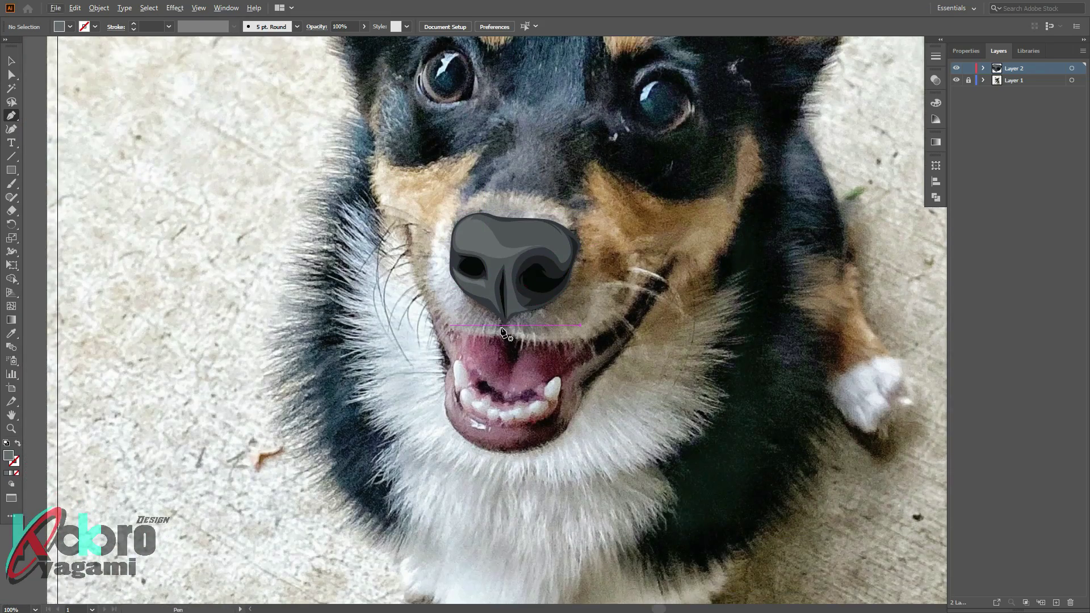
scroll(503, 333, "up", 3)
scroll(494, 332, "up", 2)
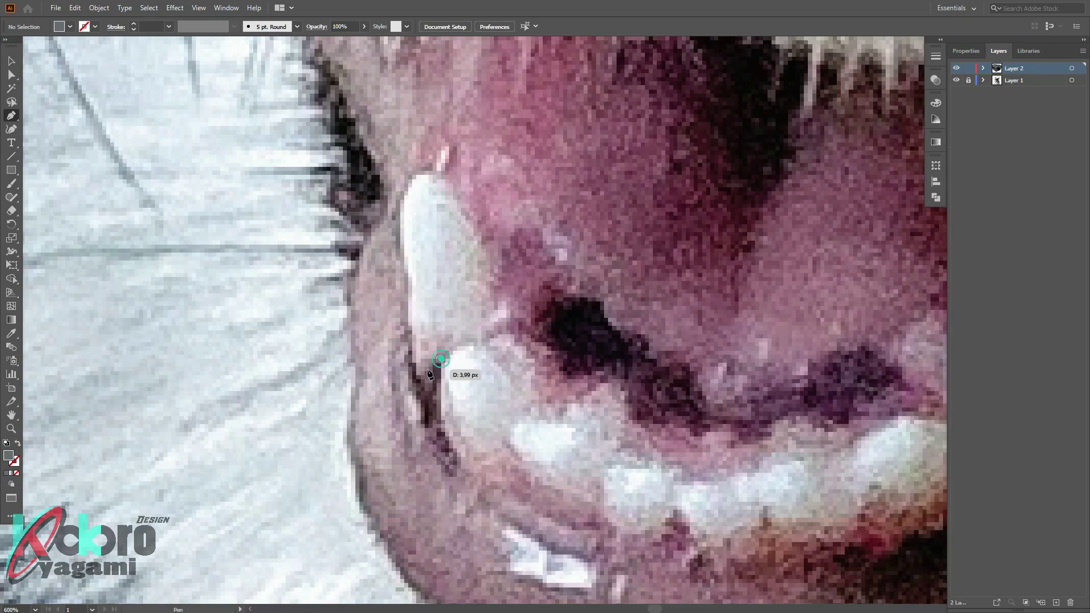
left_click_drag(426, 170, 428, 167)
left_click_drag(456, 212, 477, 230)
left_click_drag(487, 280, 484, 305)
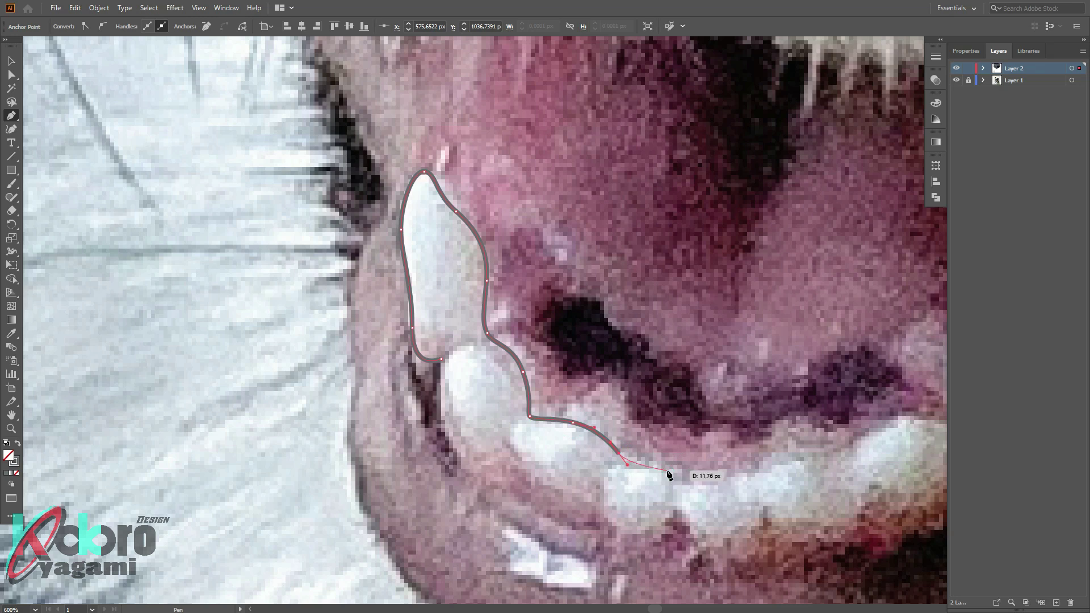
scroll(771, 488, "down", 3)
scroll(659, 423, "up", 3)
left_click_drag(659, 423, 693, 430)
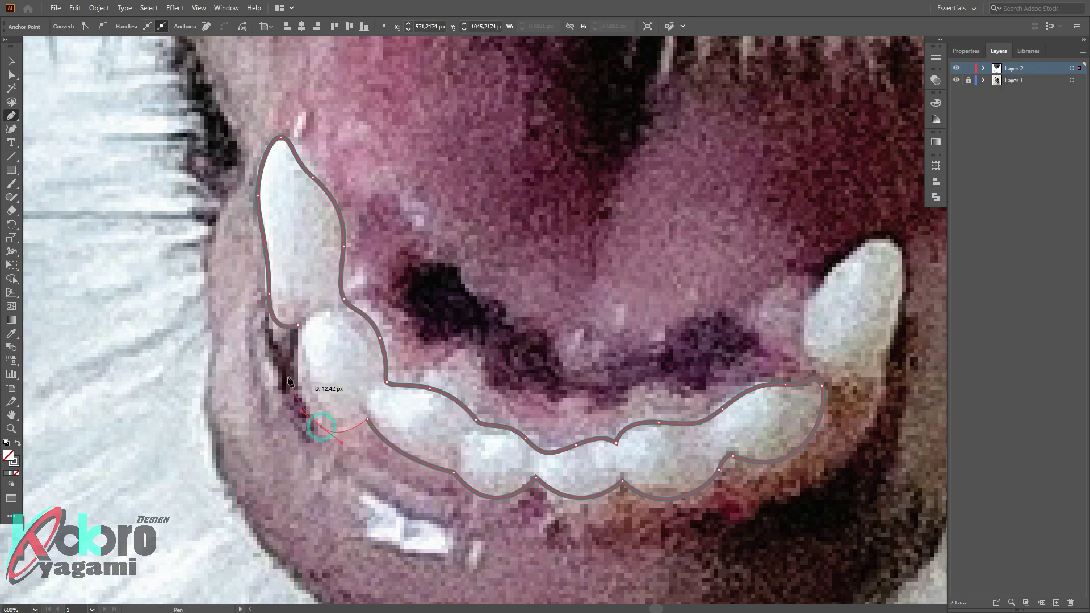
key("shift+x")
scroll(498, 312, "up", 1)
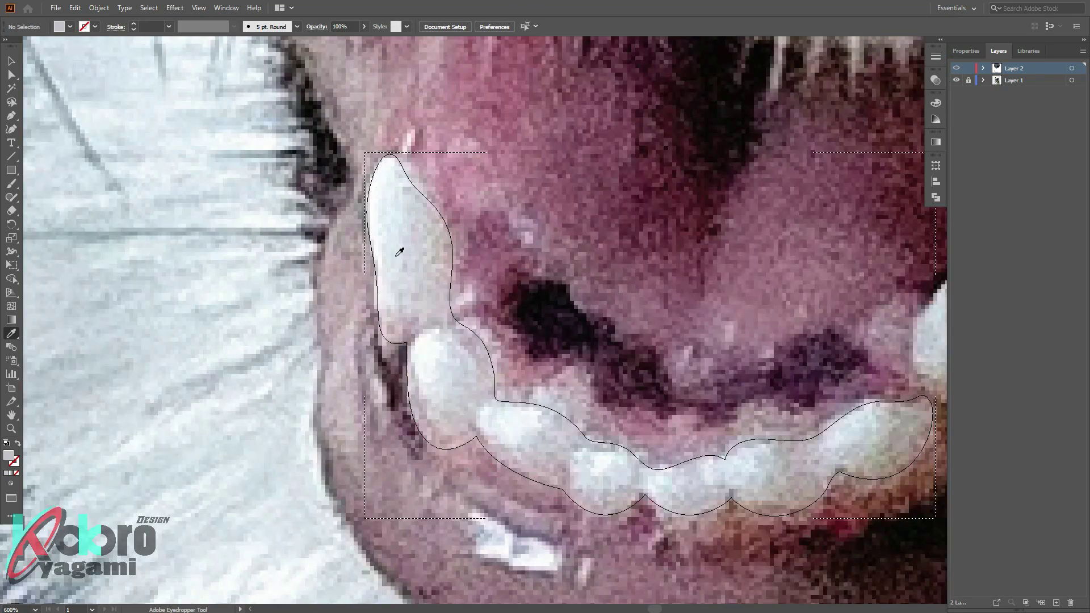
Sketch a highlight shape inside the canine with the Pencil and give it a lighter grey fill
key("i")
key("n")
left_click_drag(386, 127, 400, 137)
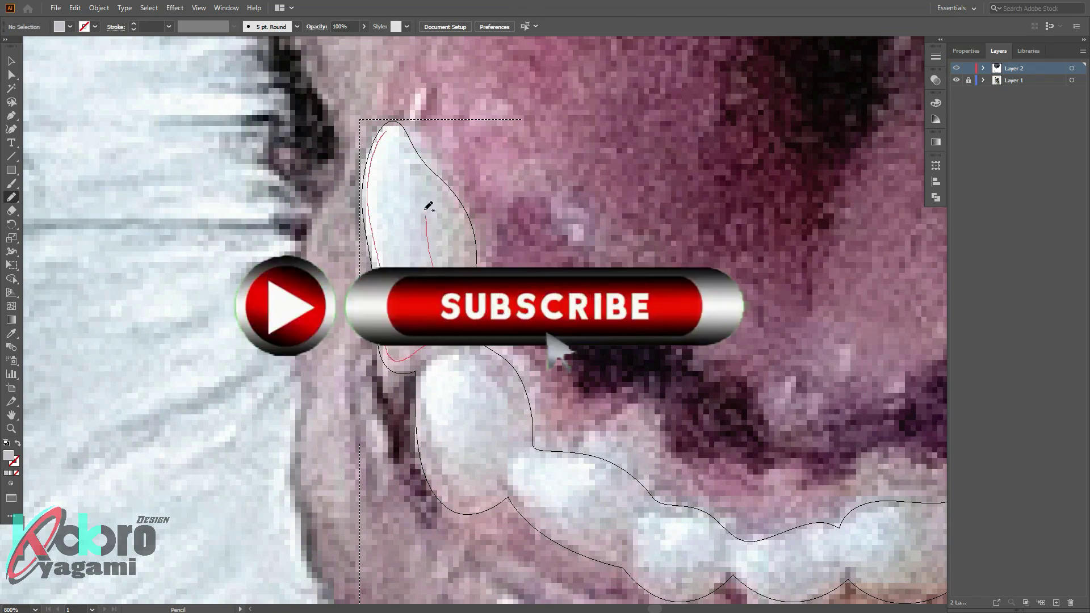
key("i")
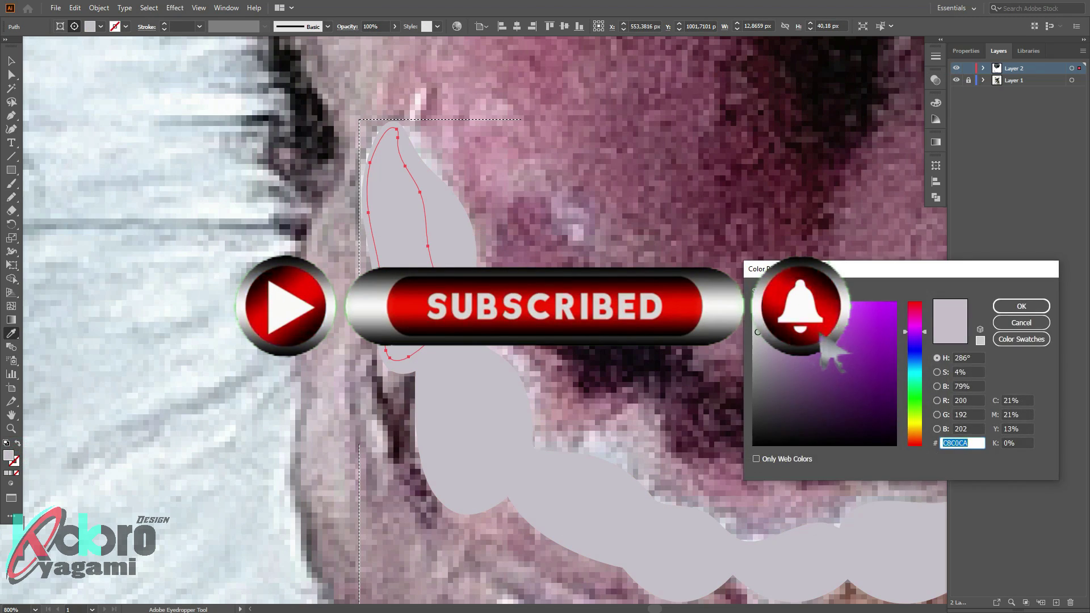
left_click(271, 380)
scroll(271, 380, "down", 5)
double_click(11, 197)
left_click(555, 384)
scroll(457, 333, "up", 5)
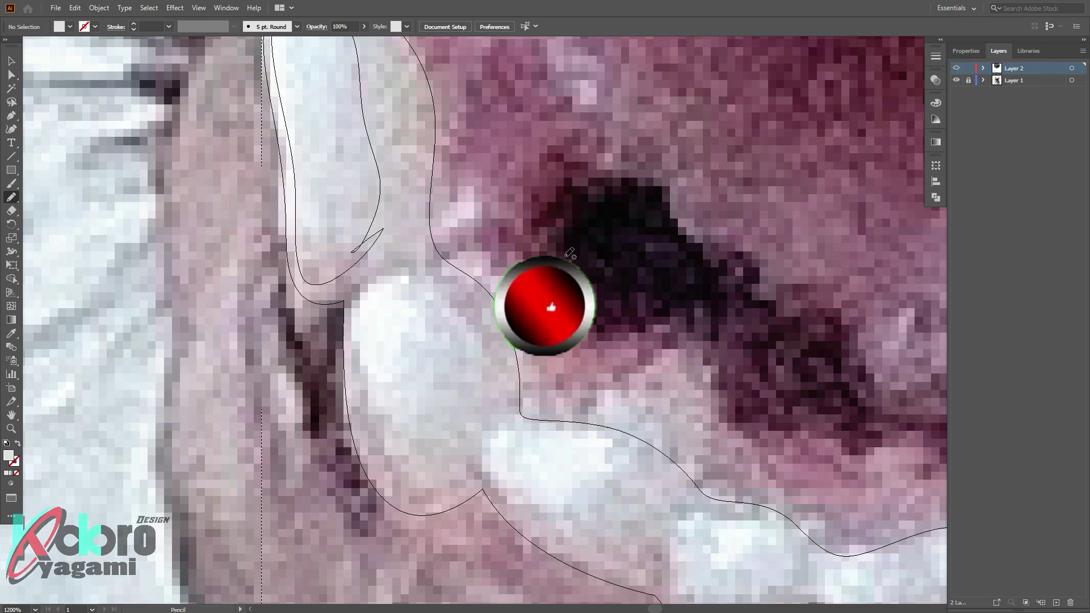
Draw shading and highlight shapes on each of the lower teeth, redoing a misdrawn stroke
left_click_drag(398, 254, 430, 489)
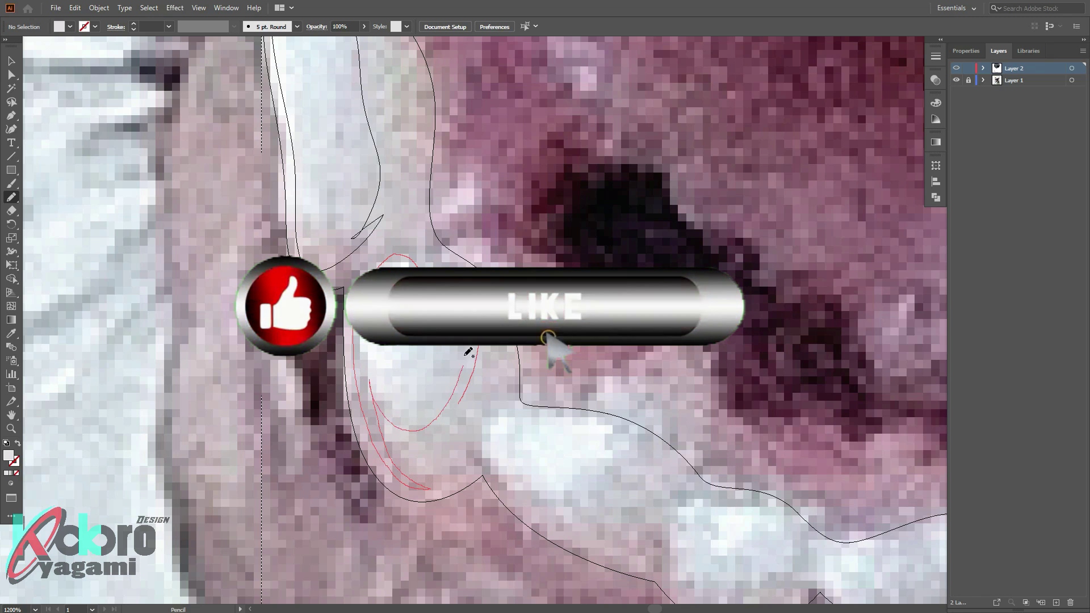
right_click(425, 443)
key("Escape")
left_click_drag(475, 396, 230, 288)
mouse_move(370, 437)
left_mouse_down()
mouse_move(255, 336)
mouse_move(253, 309)
left_mouse_up()
left_click_drag(447, 401, 456, 480)
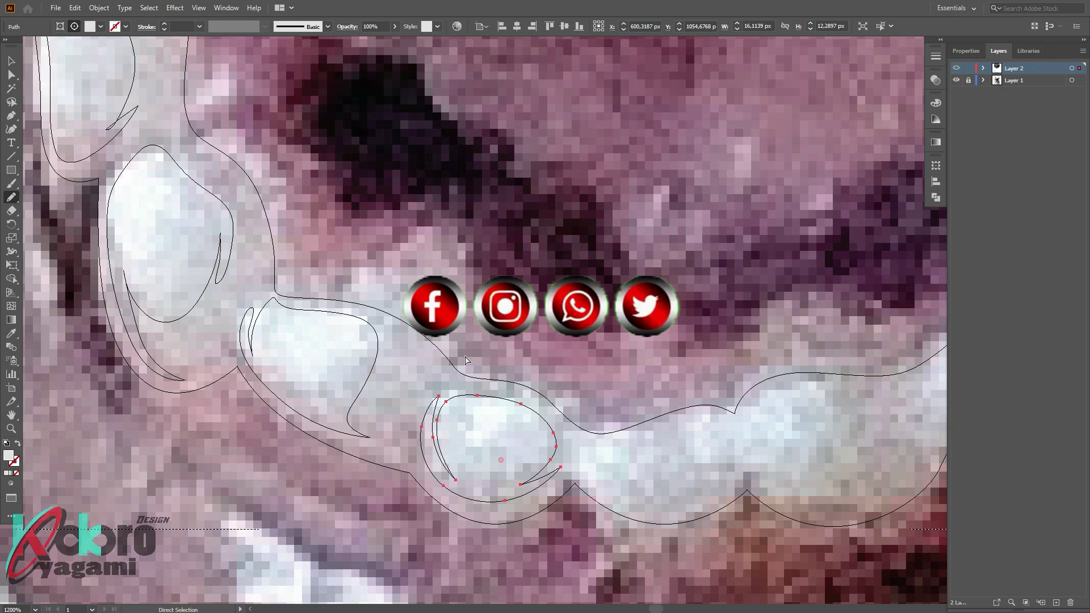
left_click_drag(466, 360, 192, 360)
left_click_drag(316, 443, 415, 415)
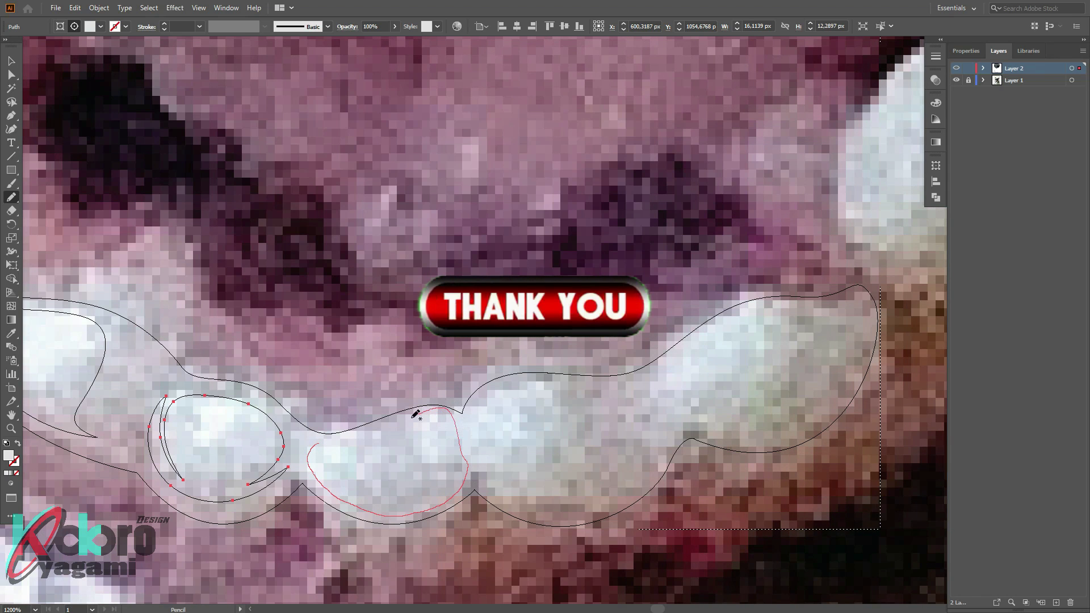
left_click_drag(326, 438, 328, 436)
left_click_drag(500, 357, 418, 357)
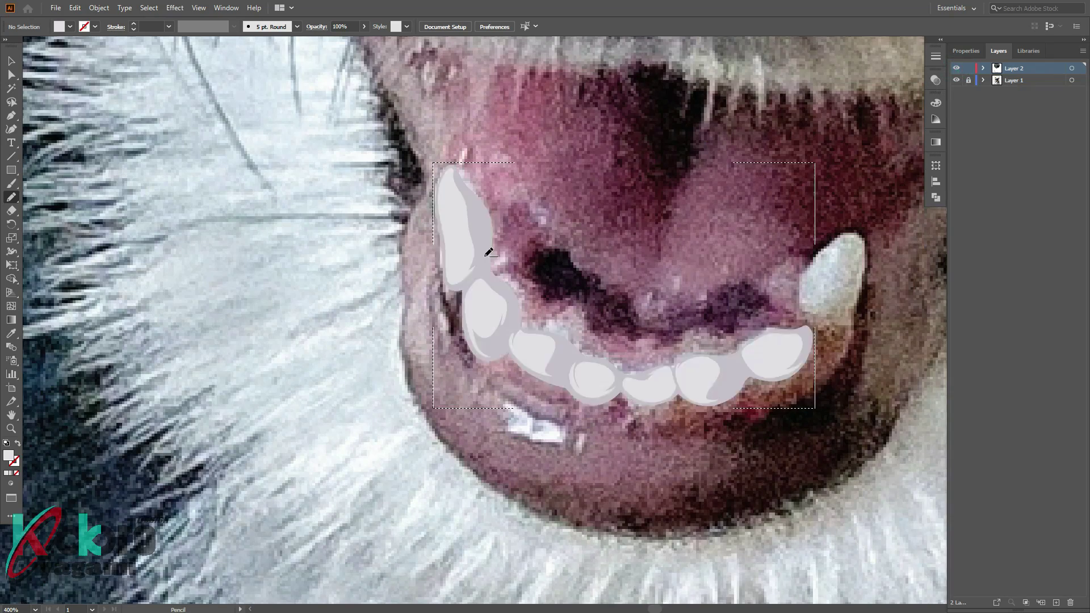
Add a grey shadow shape inside a tooth and toggle outline view of the tracing layer
scroll(489, 252, "up", 3)
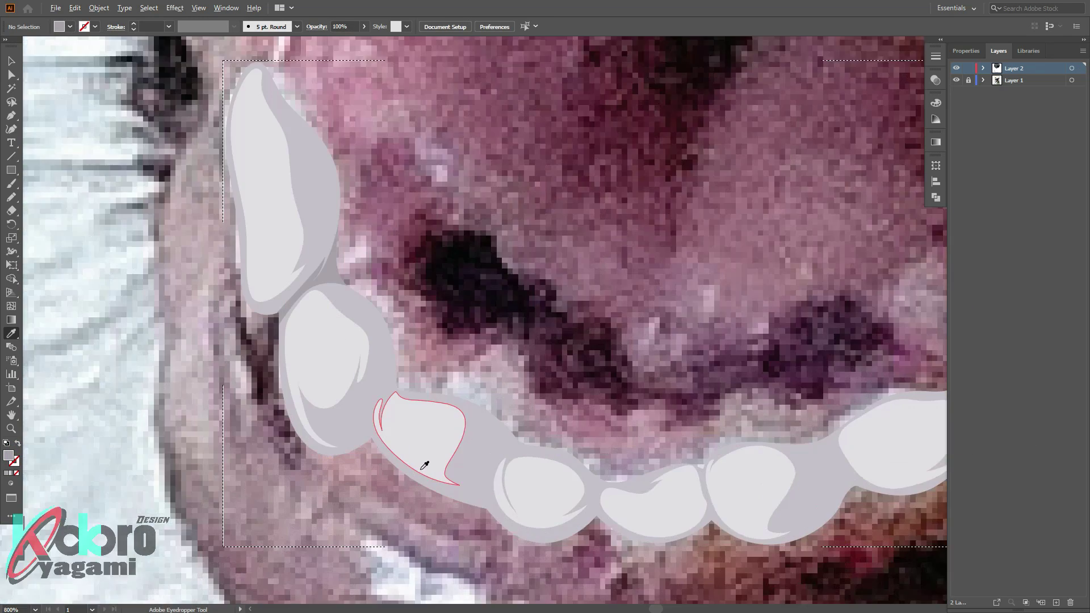
scroll(425, 465, "up", 3)
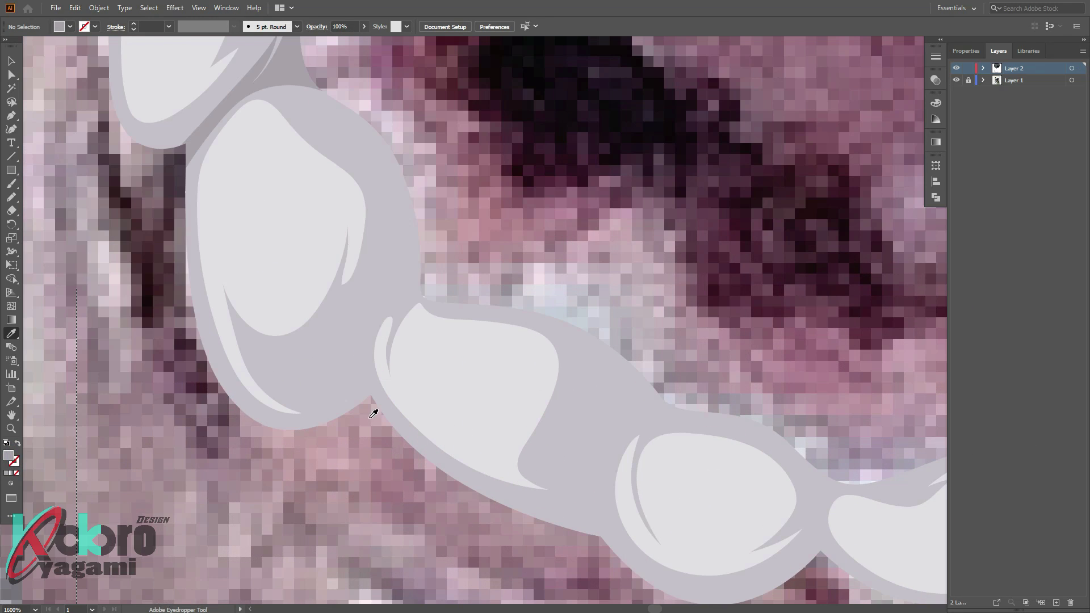
left_click_drag(420, 185, 420, 188)
key("v")
left_click(956, 67, "ctrl")
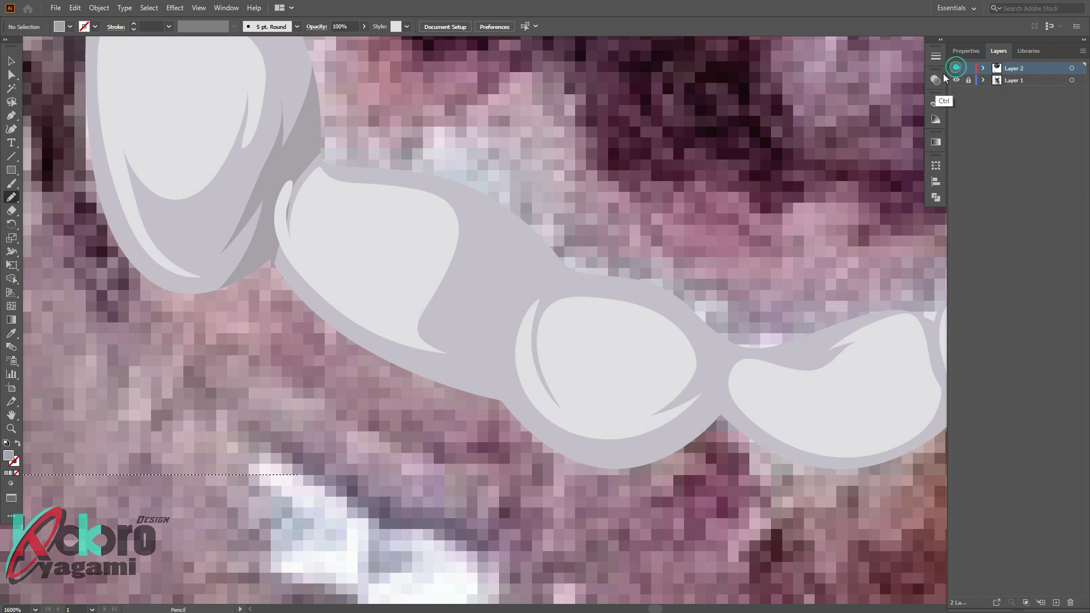
Draw grey shadow shapes in the gaps between the lower teeth
left_click_drag(518, 328, 550, 233)
scroll(612, 175, "right", 5)
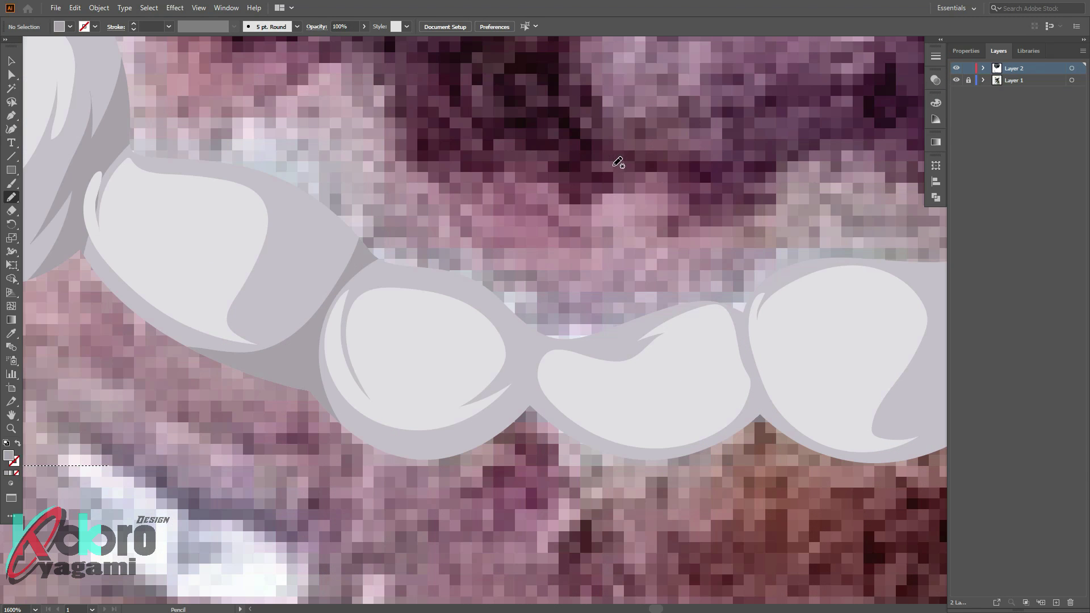
mouse_move(552, 413)
left_mouse_down()
mouse_move(532, 297)
mouse_move(543, 420)
left_mouse_up()
scroll(586, 236, "right", 5)
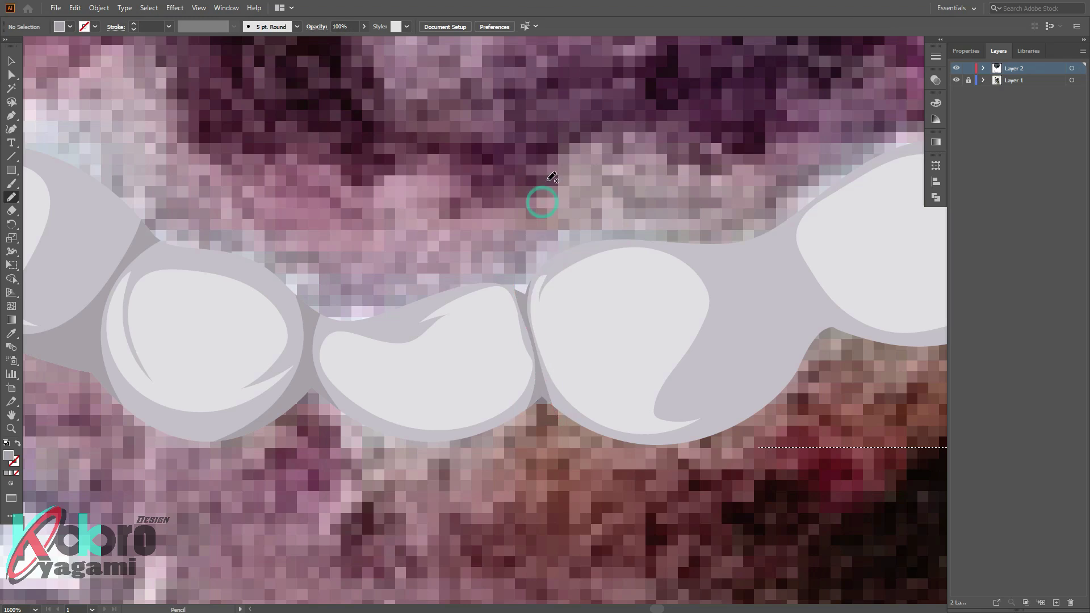
scroll(549, 181, "right", 6)
scroll(549, 181, "up", 1)
left_click_drag(616, 365, 545, 227)
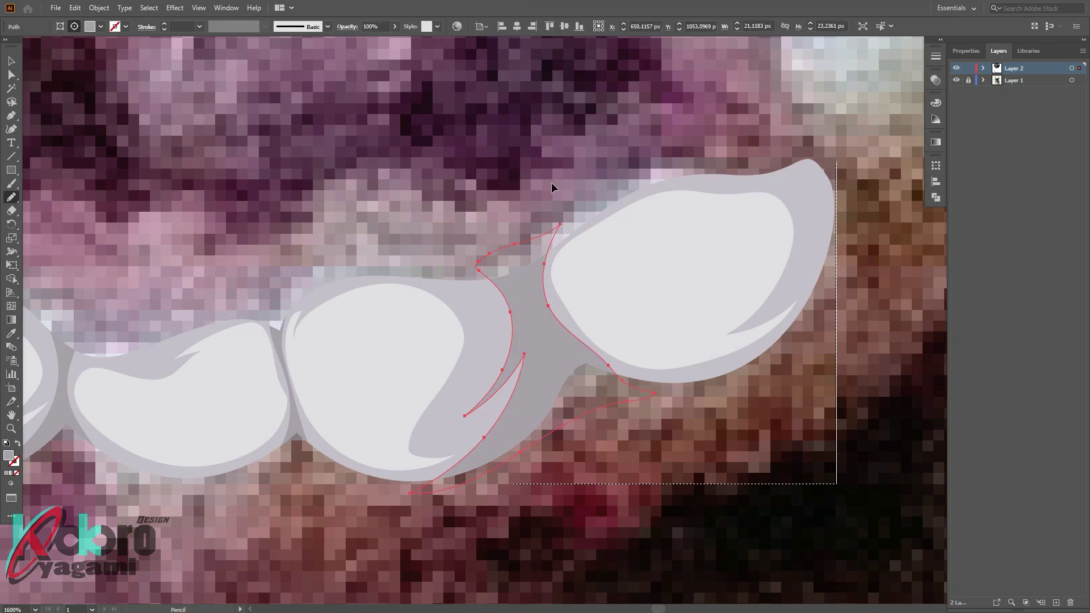
scroll(554, 182, "down", 3)
scroll(625, 171, "up", 2)
Pen-trace the right fang and fill it with the teeth's light grey
key("p")
key("shift")
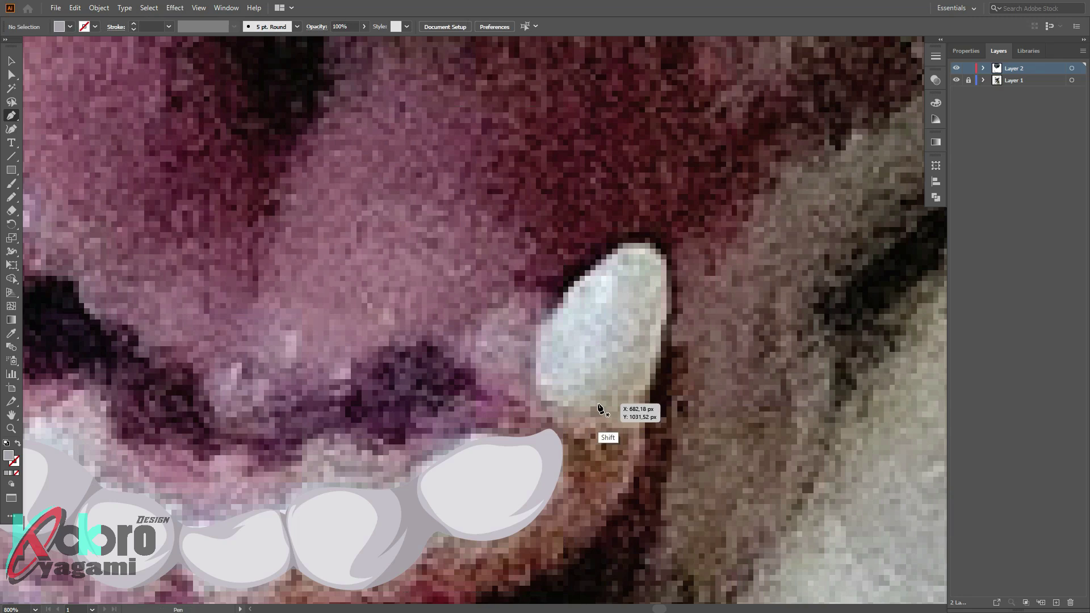
left_click(549, 314)
left_click(611, 256)
left_click(666, 263)
left_click(647, 393)
left_click(638, 427)
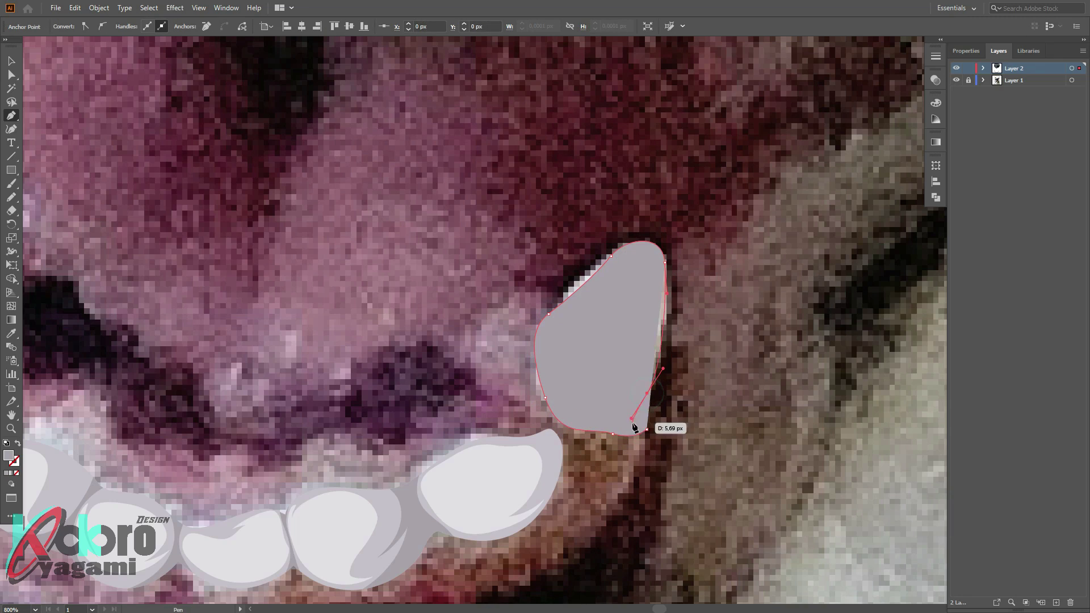
key("i")
left_click(565, 435)
left_click(494, 472)
Add a shading shape inside the fang, filled with the teeth's sampled shading grey
scroll(490, 335, "down", 2)
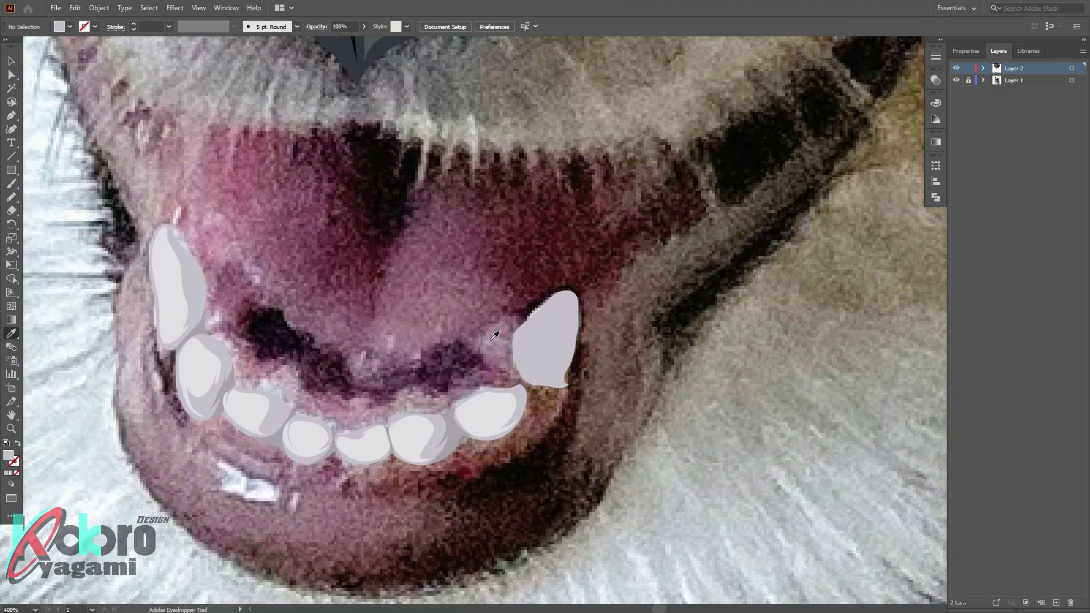
key("ctrl+shift+a")
scroll(486, 333, "up", 3)
scroll(484, 333, "down", 1)
scroll(534, 354, "up", 1)
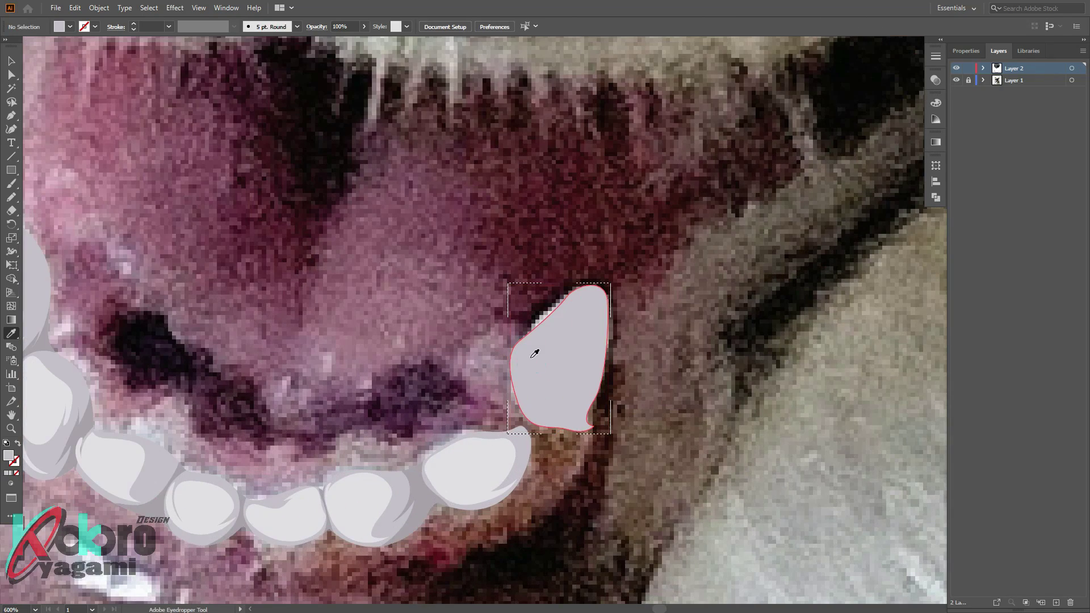
left_click(956, 68, "ctrl")
scroll(690, 291, "up", 1)
key("n")
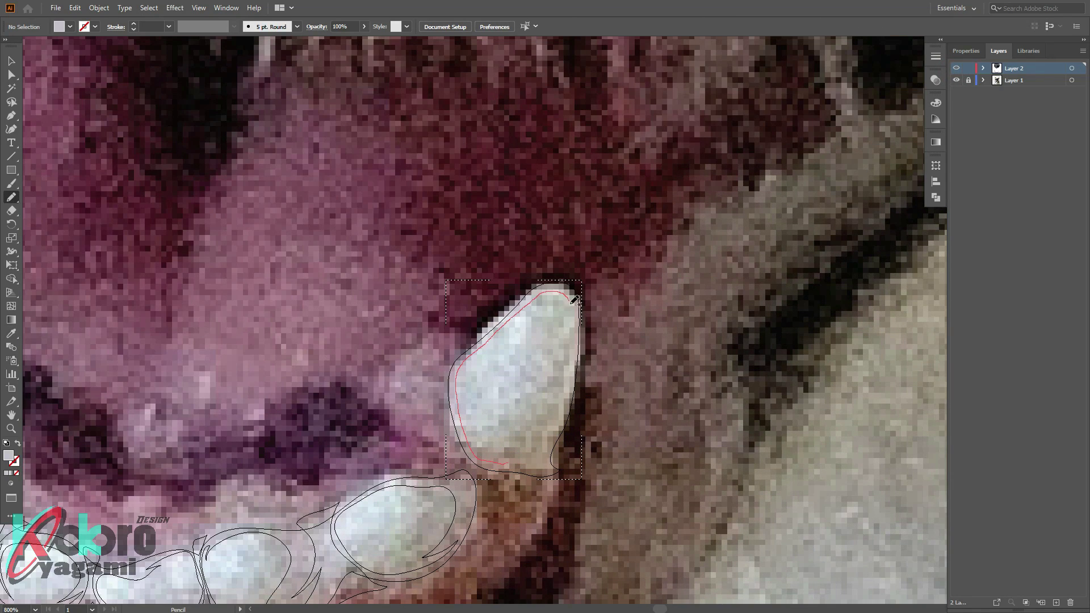
left_click_drag(518, 432, 474, 440)
left_click(956, 68, "ctrl")
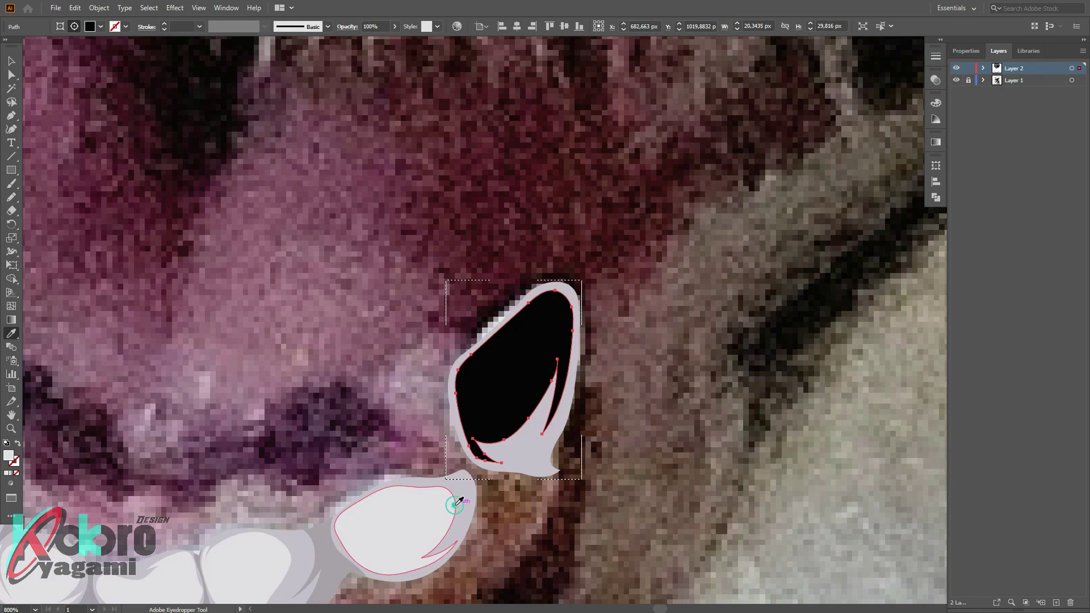
left_click(457, 499)
scroll(292, 332, "down", 3)
key("ctrl+shift+a")
Pen-trace the inside of the mouth and fill it with dark red sampled from the photo
key("p")
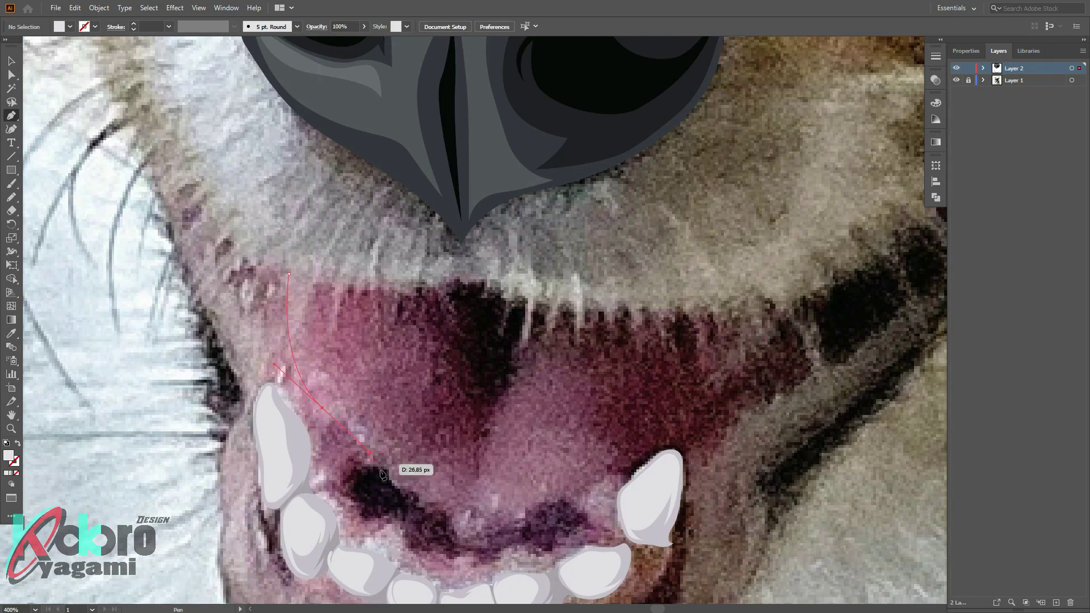
left_click_drag(423, 503, 448, 525)
left_click_drag(784, 310, 701, 326)
left_click_drag(488, 279, 461, 243)
key("i")
left_click(572, 384)
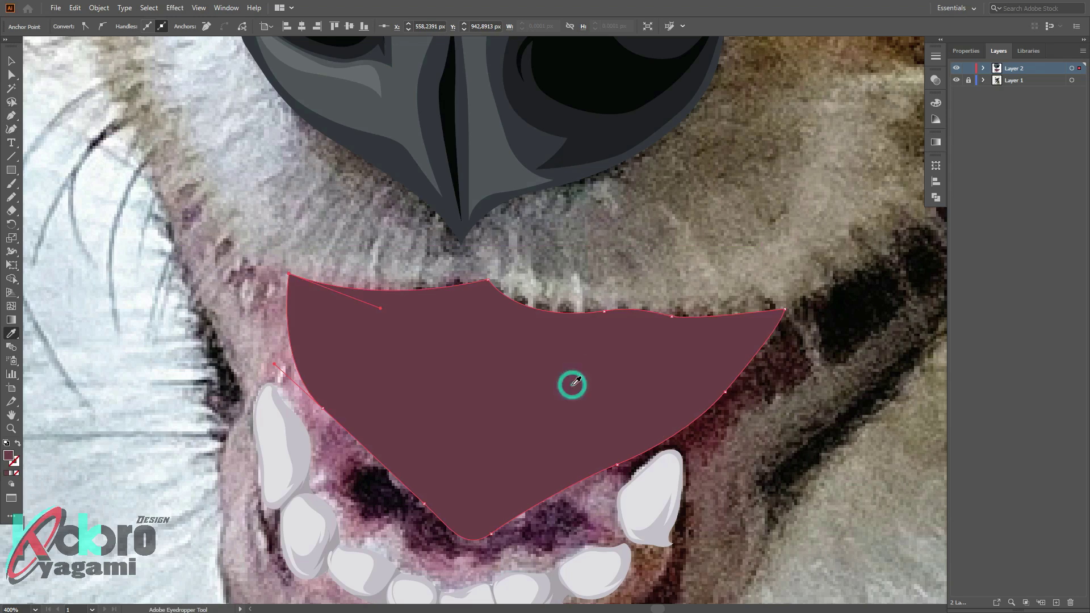
key("ctrl+minus")
left_click(957, 68, "ctrl")
Pencil-draw the tongue shape inside the mouth and try a lighter red fill, then undo
key("ctrl+plus")
key("ctrl+plus")
key("n")
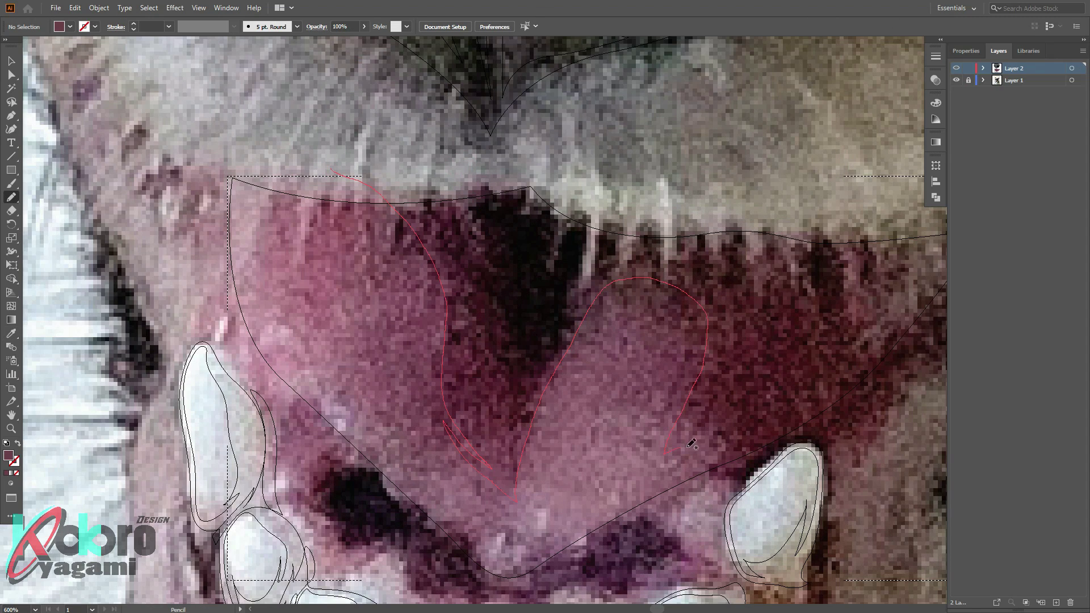
left_click_drag(692, 444, 812, 448)
key("ctrl+minus")
left_click_drag(421, 238, 399, 248)
left_click(957, 68, "ctrl")
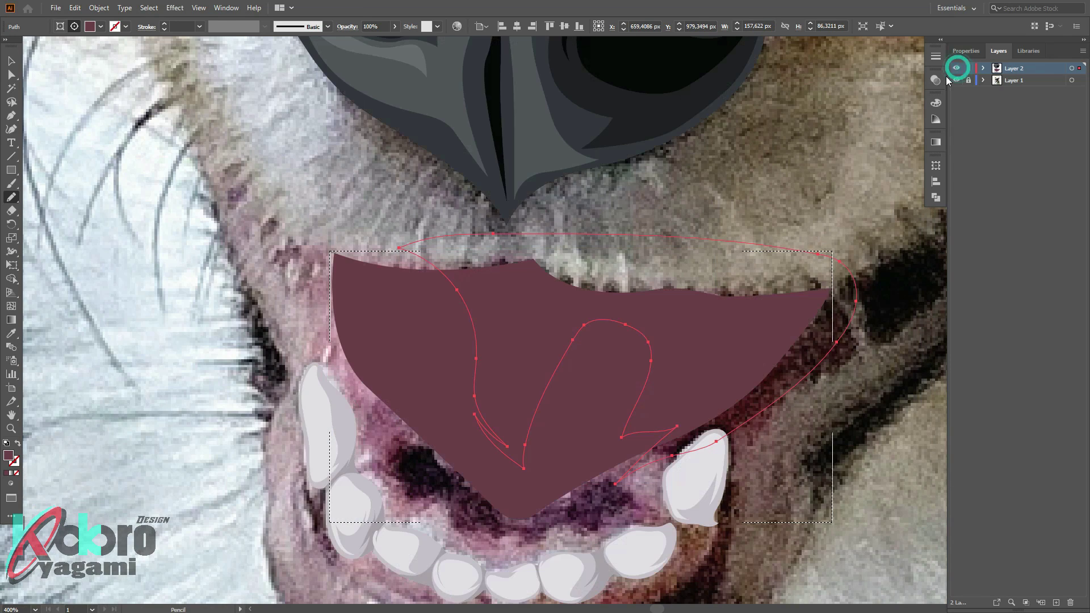
double_click(7, 456)
left_click(816, 386)
left_click(1023, 306)
key("ctrl+z")
key("v")
key("ctrl+z")
Recolour the mouth interior to a darker maroon red in the Color Picker
double_click(9, 456)
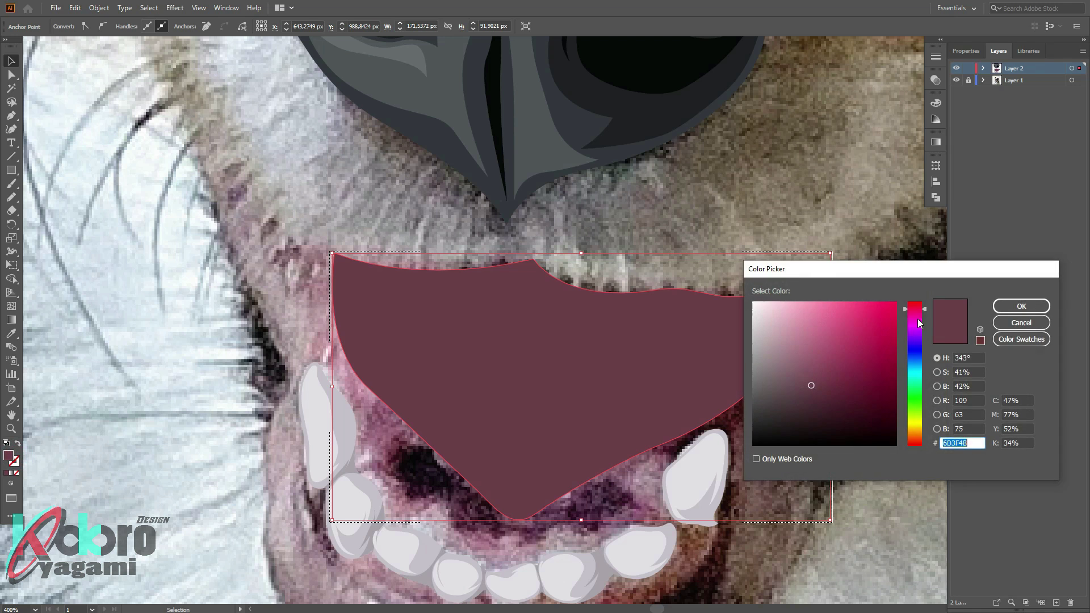
left_click(1023, 304)
left_click(492, 438, "shift")
key("a")
double_click(8, 455)
left_click(812, 398)
left_click(1022, 304)
Give the tongue shape a deeper red fill
left_click(398, 358, "shift")
key("v")
double_click(9, 455)
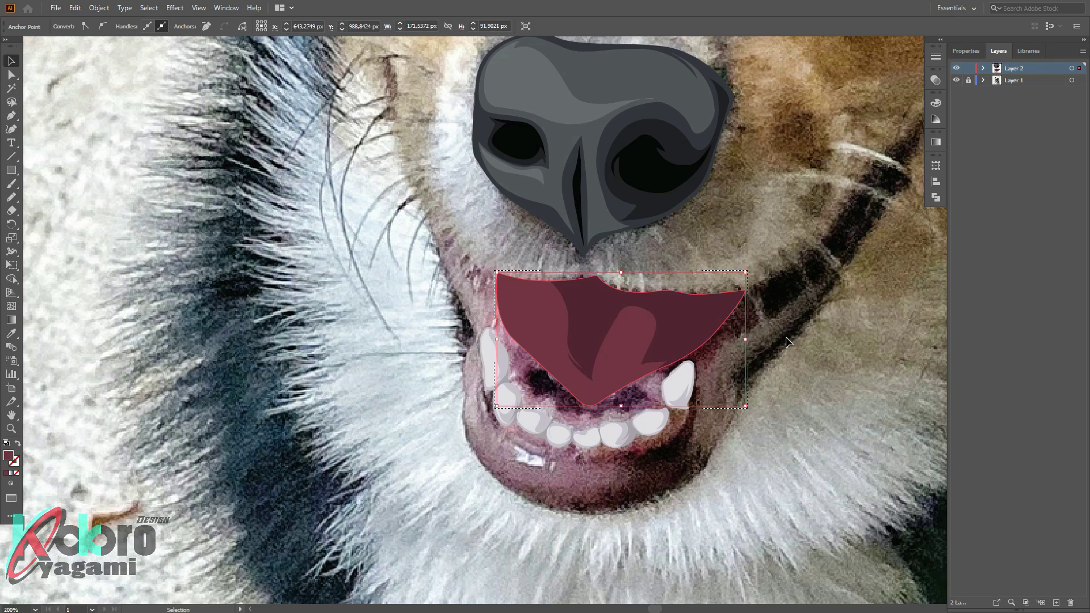
left_click(835, 387)
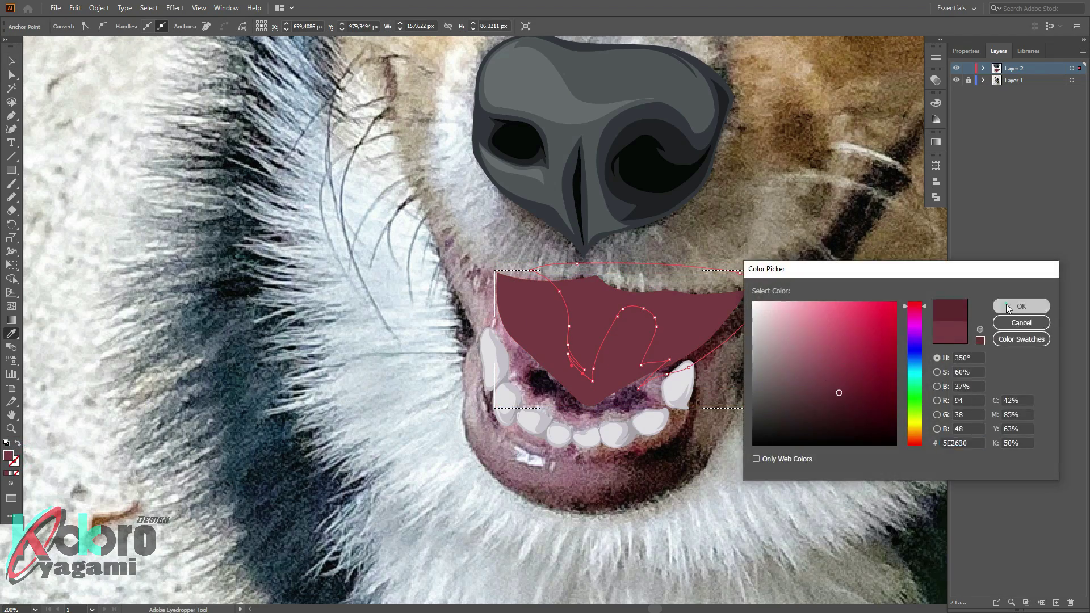
left_click(1008, 308)
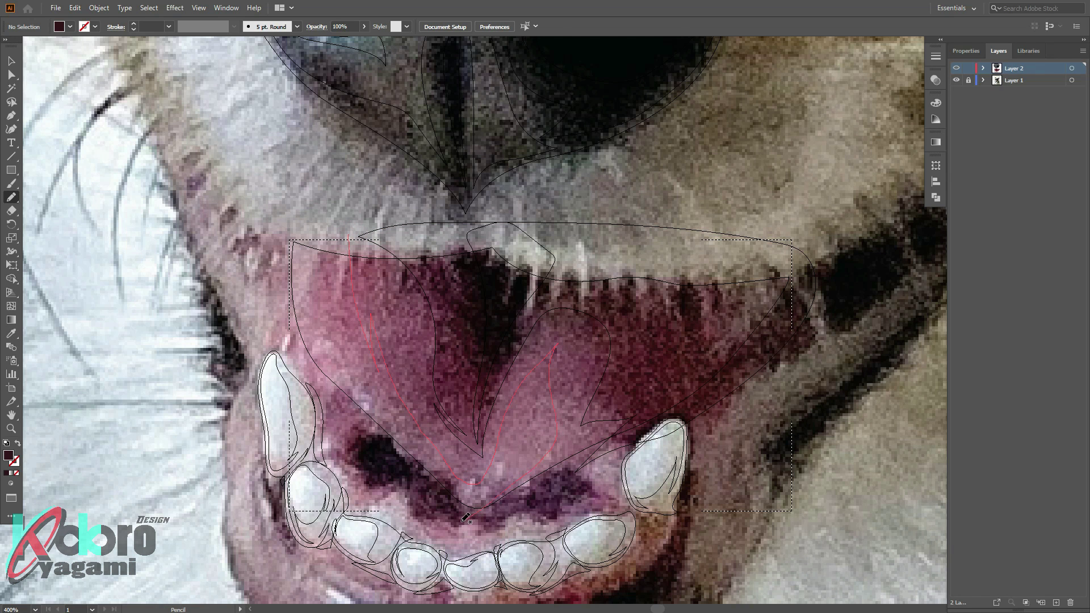
Fill the tongue highlight shape with a lighter pink
left_click(957, 68, "ctrl")
left_click(591, 442)
double_click(8, 455)
key("Return")
key("ctrl+minus")
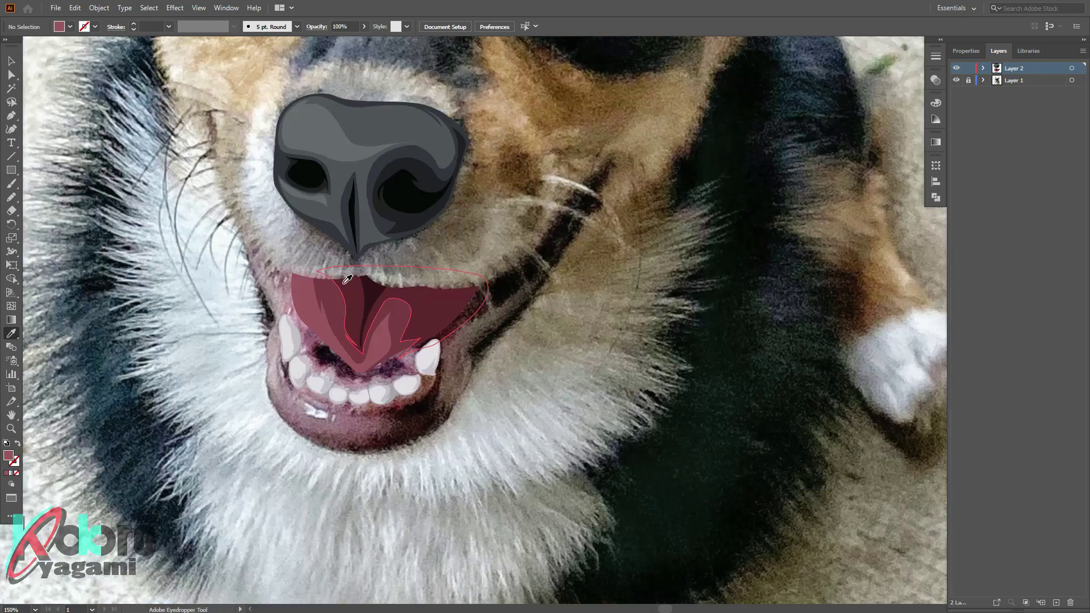
Pen-trace the lip outline from the tongue corner up along the collar and around the chin
scroll(347, 280, "up", 1)
left_click(504, 291)
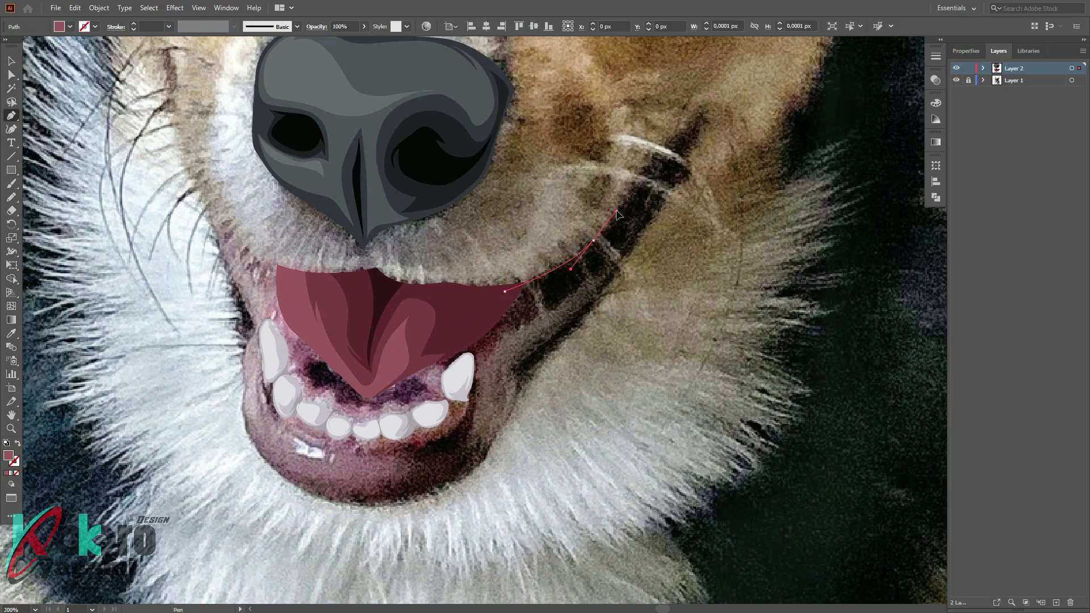
left_click_drag(713, 118, 737, 130)
left_click(692, 146)
left_click(690, 180)
left_click_drag(664, 199, 655, 215)
left_click_drag(548, 368, 515, 421)
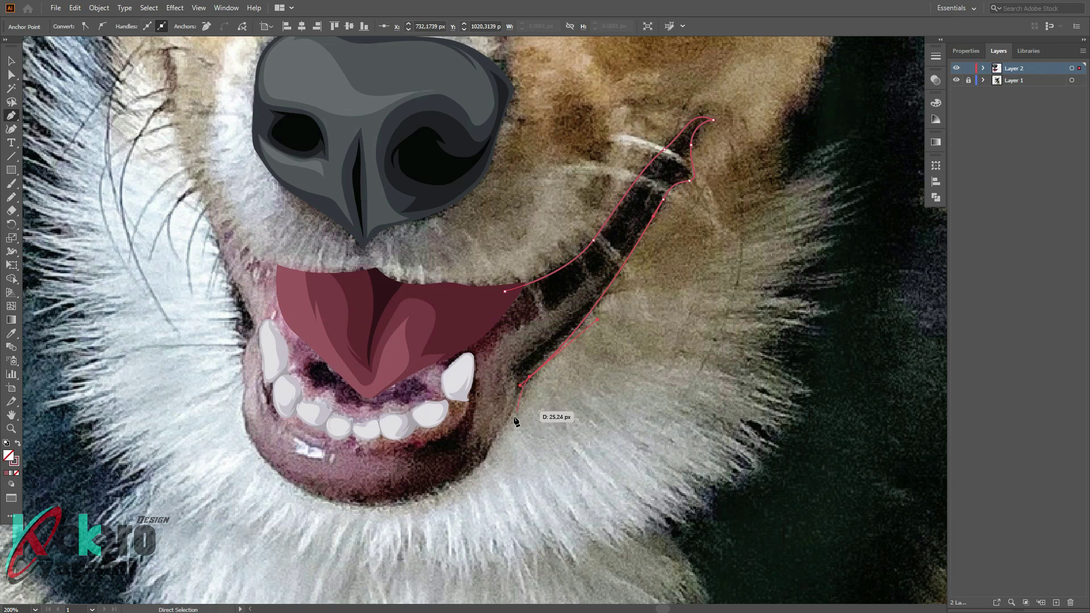
left_click_drag(335, 505, 318, 500)
left_click_drag(245, 343, 269, 248)
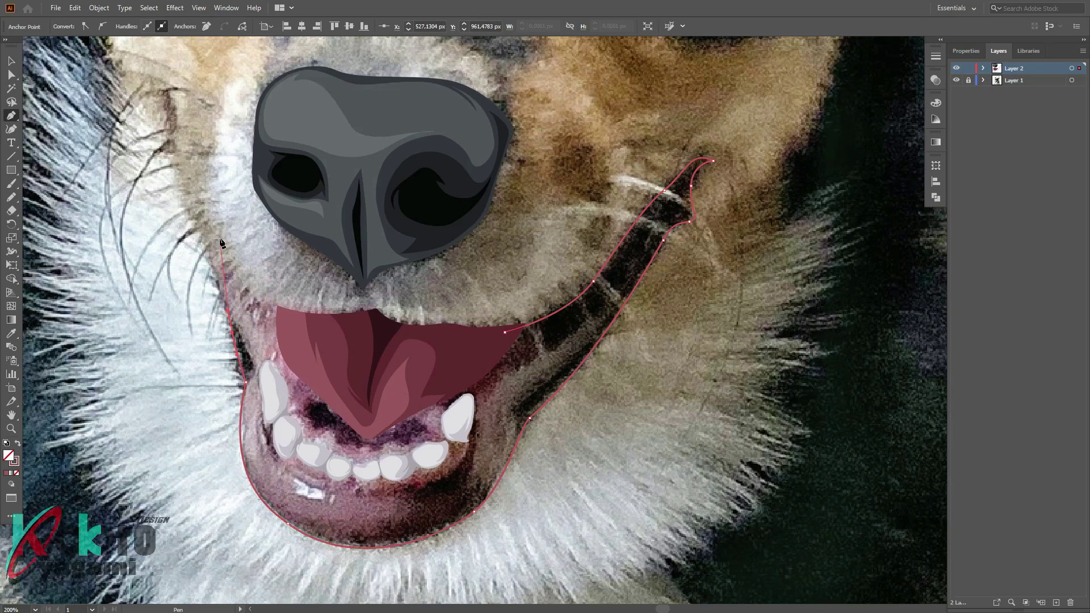
Close the lip outline up the left side, fill it black and send it behind the mouth details
scroll(266, 318, "up", 3)
left_click_drag(203, 289, 272, 343)
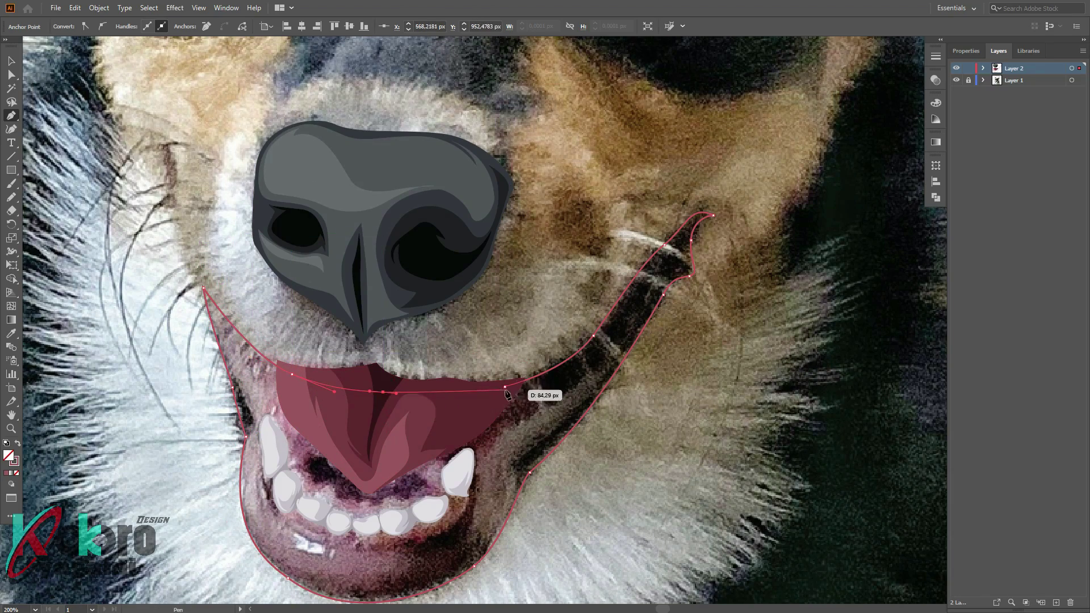
left_click(525, 379)
key("v")
key("ctrl+shift+a")
key("ctrl+1")
scroll(622, 372, "up", 2)
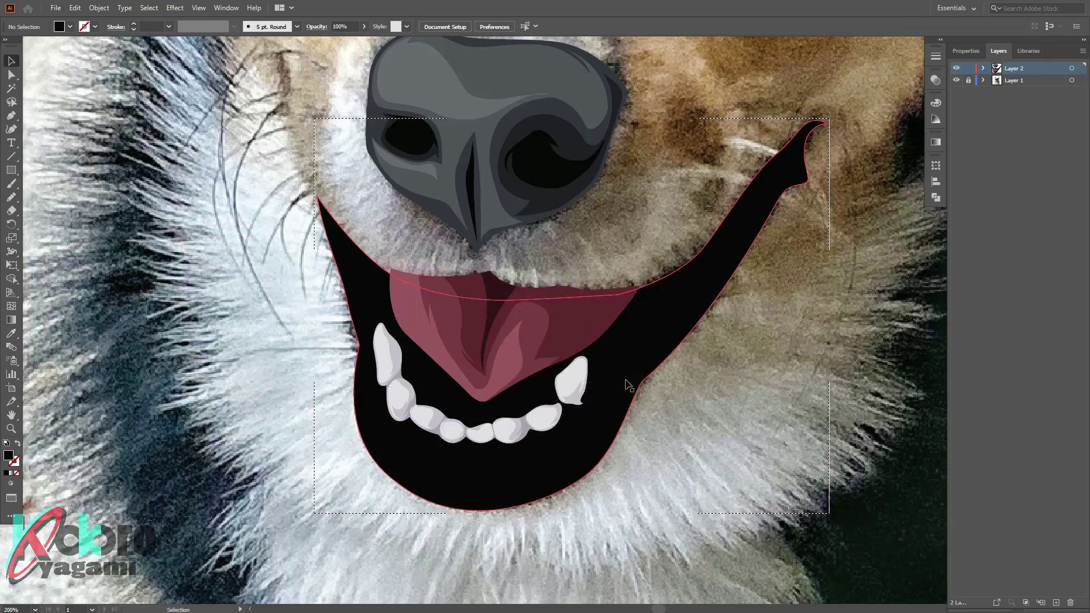
key("ctrl+y")
scroll(619, 369, "up", 1)
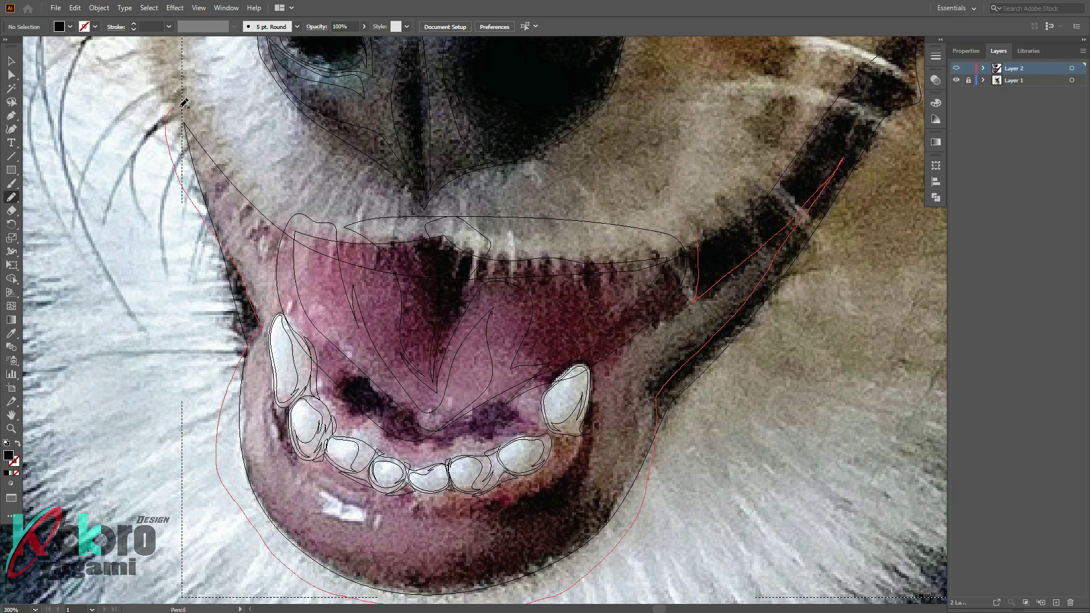
Close the traced stroke into a shape and check the mouth in preview and outline views
left_click_drag(697, 225, 696, 230)
scroll(669, 235, "down", 1)
key("ctrl+y")
key("ctrl+minus")
key("ctrl+minus")
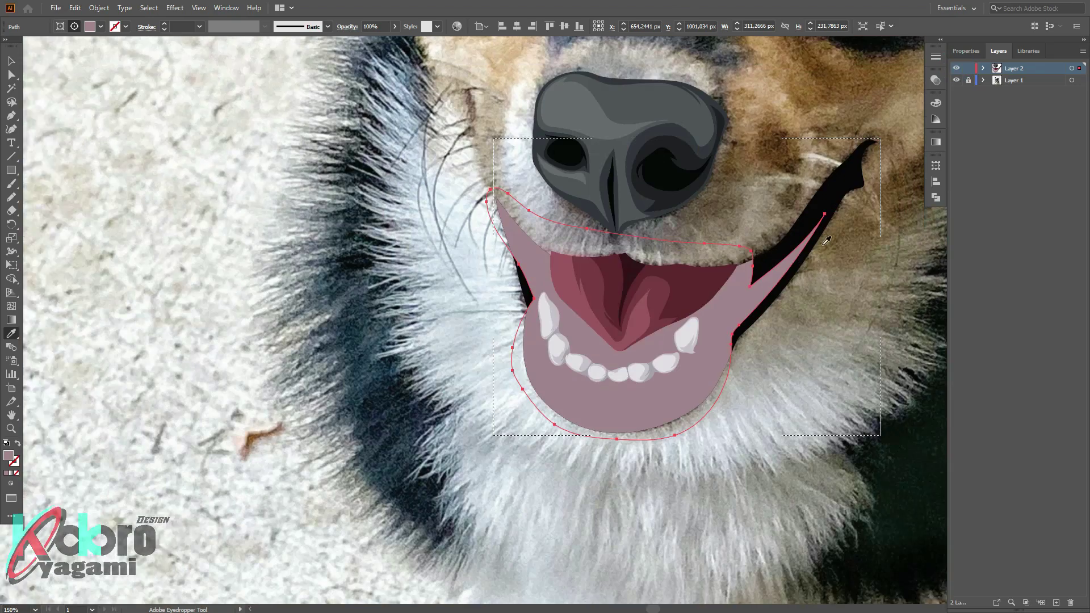
scroll(798, 313, "right", 1)
key("ctrl+y")
key("ctrl+y")
key("ctrl+shift+a")
key("ctrl+minus")
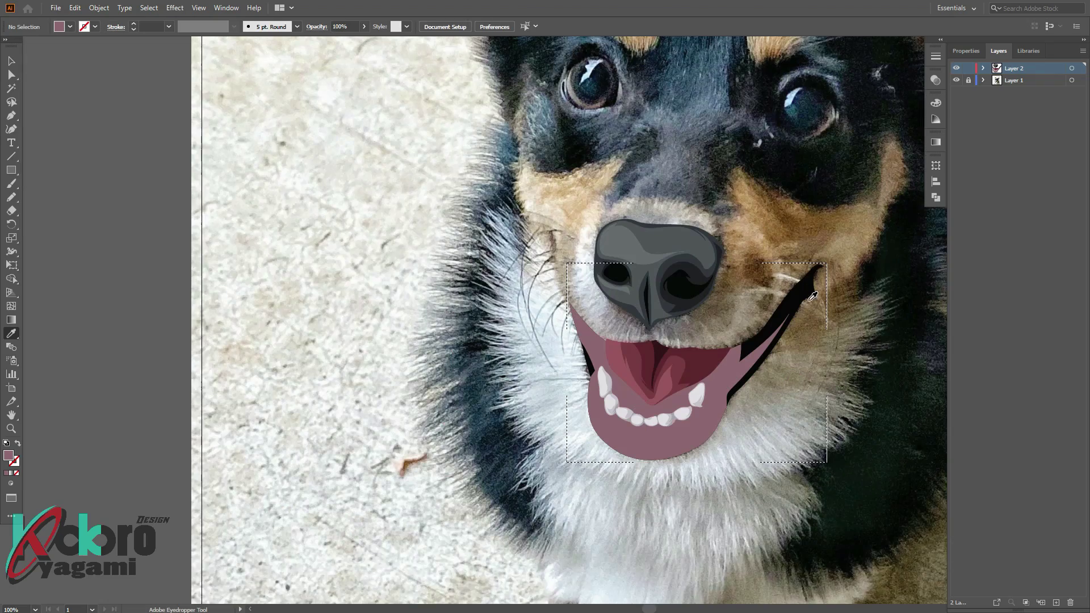
key("ctrl+plus")
key("ctrl+plus")
key("ctrl+plus")
key("ctrl+y")
key("ctrl+plus")
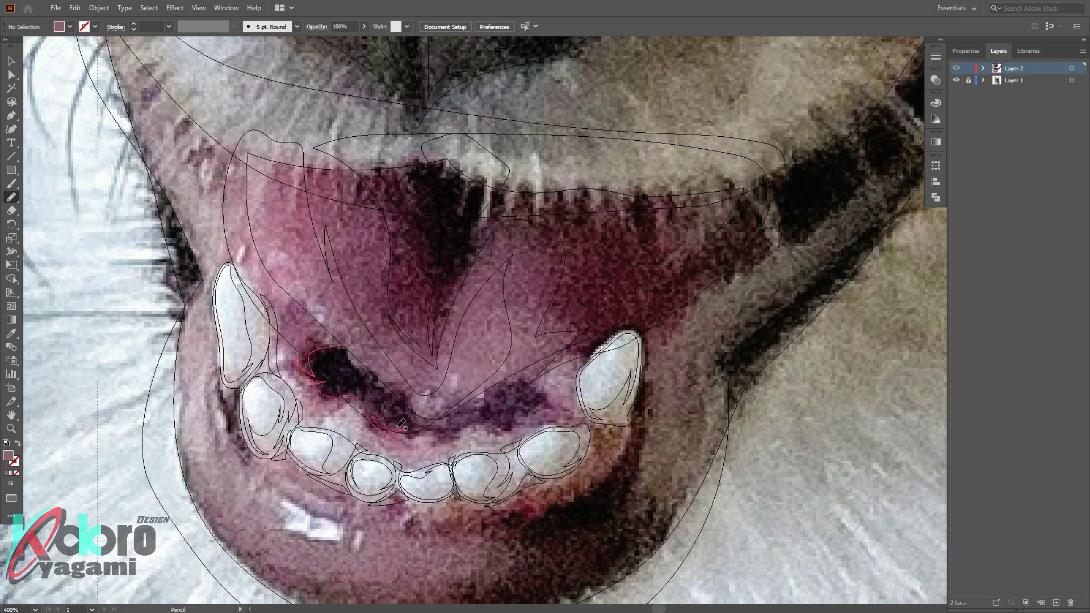
Trace the dark gap behind the lower teeth and fill it with the dark maroon mouth colour
left_click_drag(401, 425, 450, 420)
key("ctrl+minus")
key("ctrl+y")
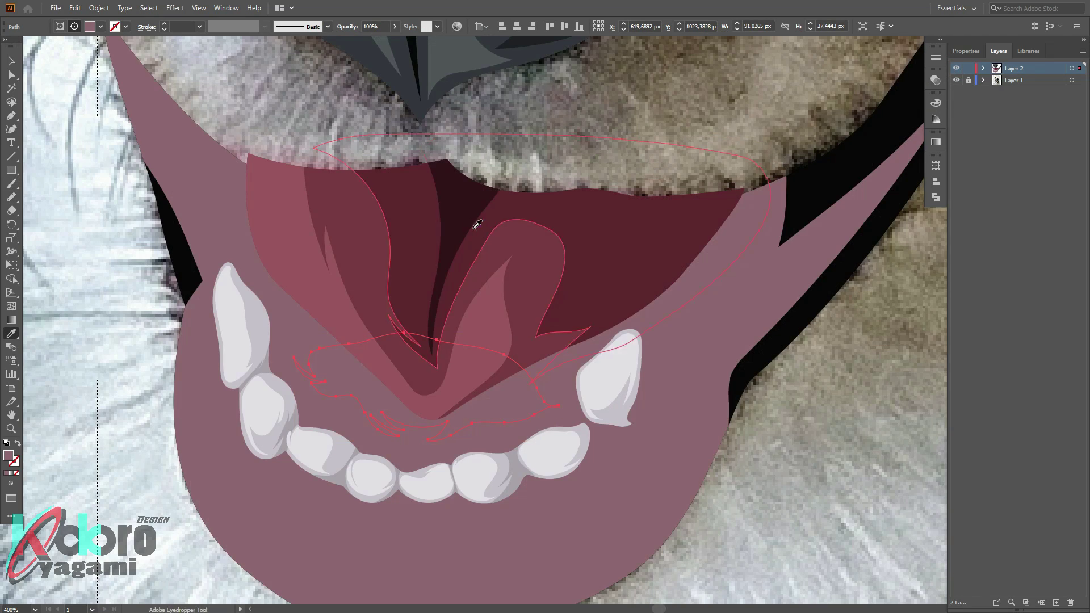
key("i")
left_click(318, 375)
key("ctrl+shift+a")
Compare the mouth shadows in outline and colour views, then select the lip path
left_click(956, 69, "ctrl")
key("ctrl+plus")
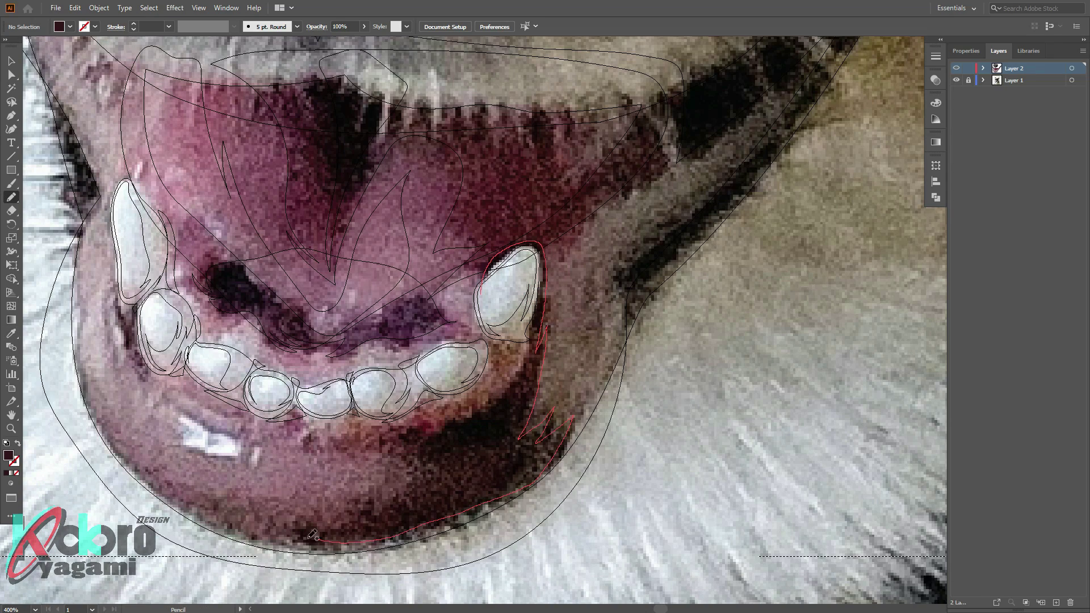
key("ctrl+minus")
left_click(955, 68, "ctrl")
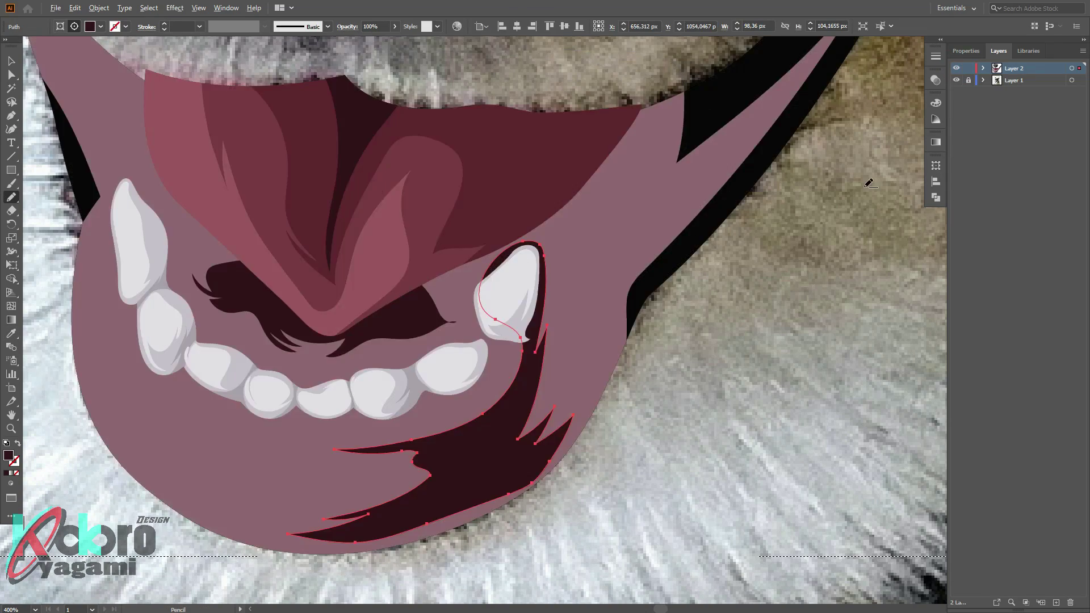
key("ctrl+minus")
left_click(956, 69, "ctrl")
scroll(614, 286, "up", 2)
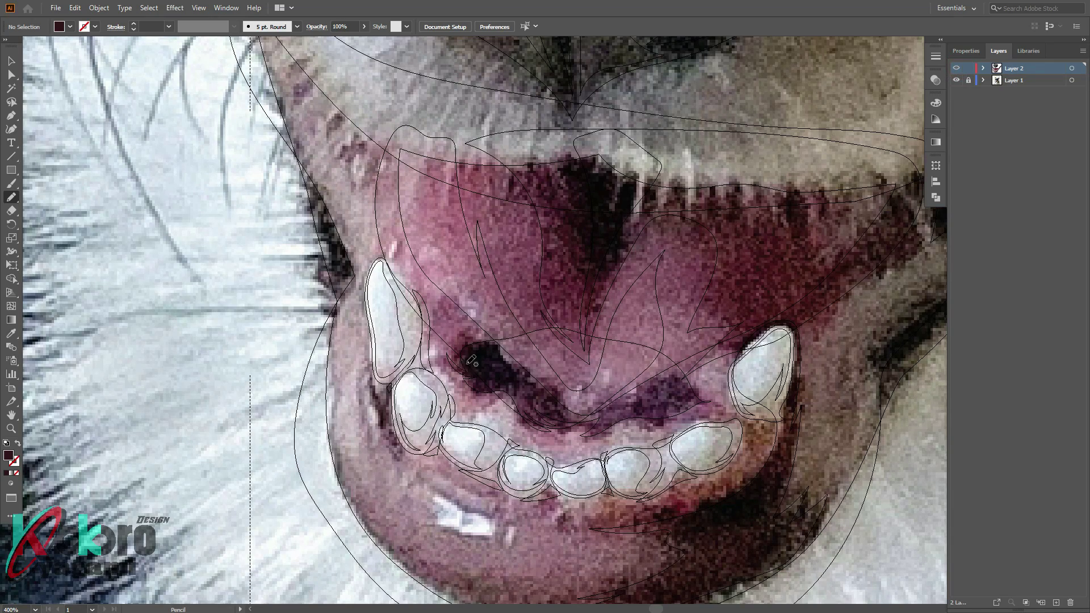
left_click(368, 427, "ctrl")
Nudge the lip shape's anchors near the canine tip and upper-left edge, and set its fill colour
left_click_drag(384, 278, 386, 289)
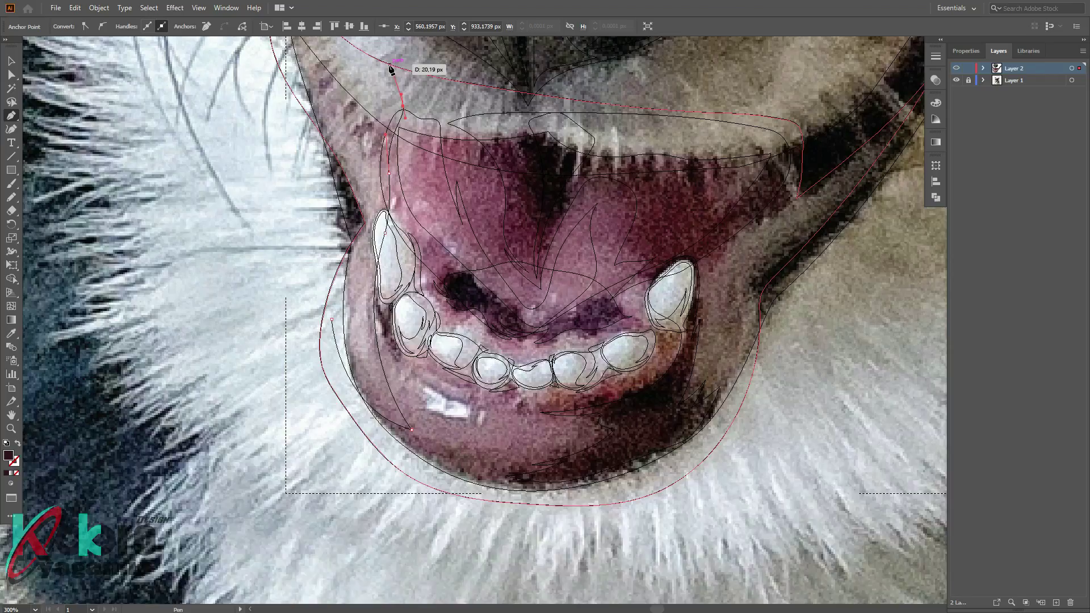
key("ctrl+minus")
left_click_drag(325, 236, 317, 245)
key("ctrl+y")
key("i")
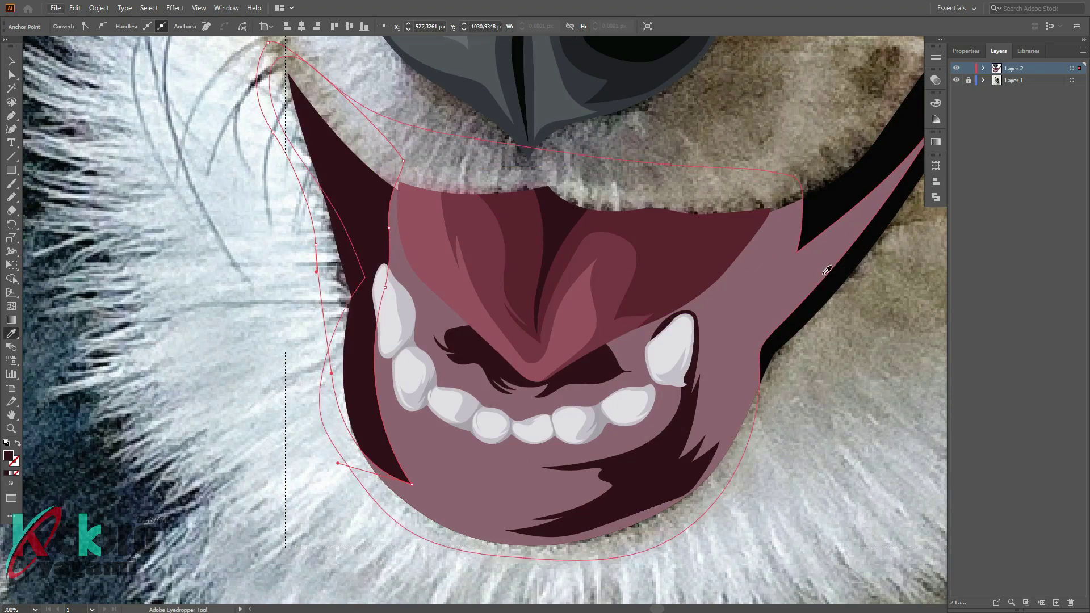
double_click(8, 456)
left_click(1021, 306)
Inspect the lip shape's anchors and compare the artwork against the photo in outline view
key("ctrl+minus")
left_click(391, 426, "ctrl")
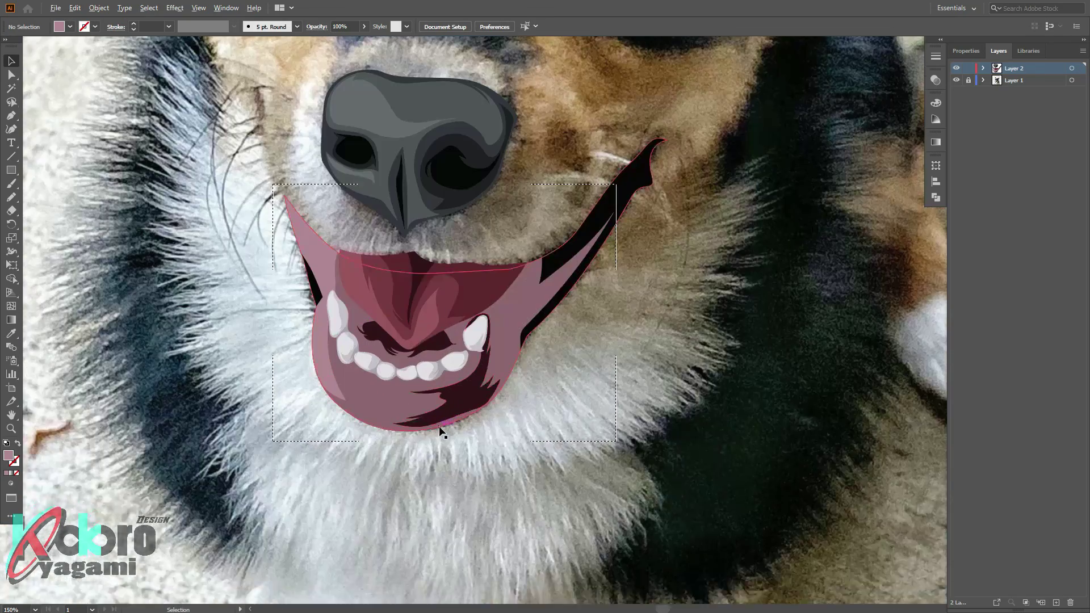
left_click(957, 68, "ctrl")
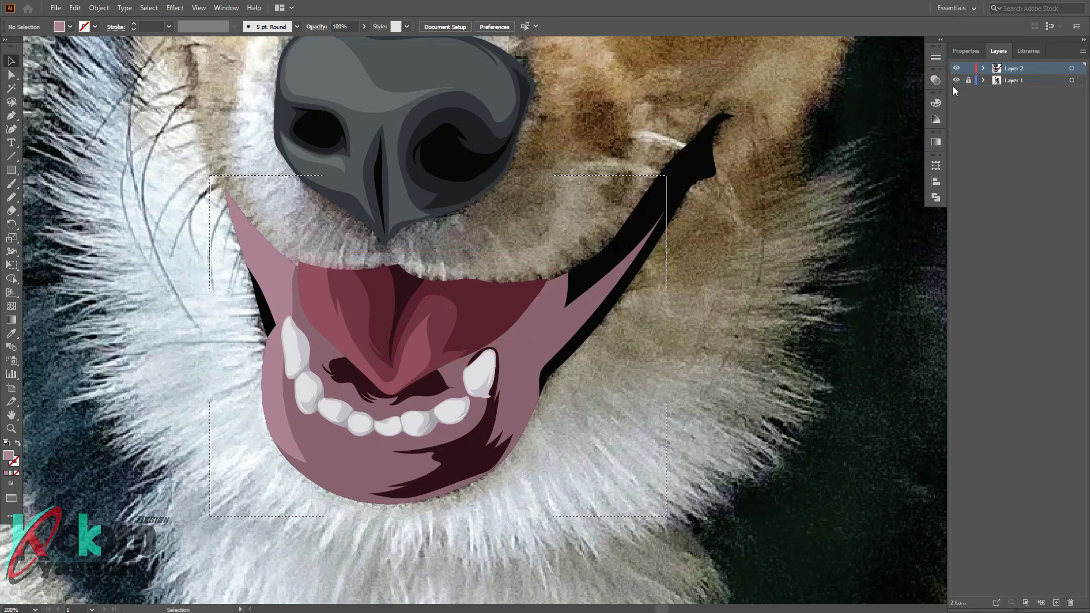
left_click(958, 68, "ctrl")
left_click(957, 68, "ctrl")
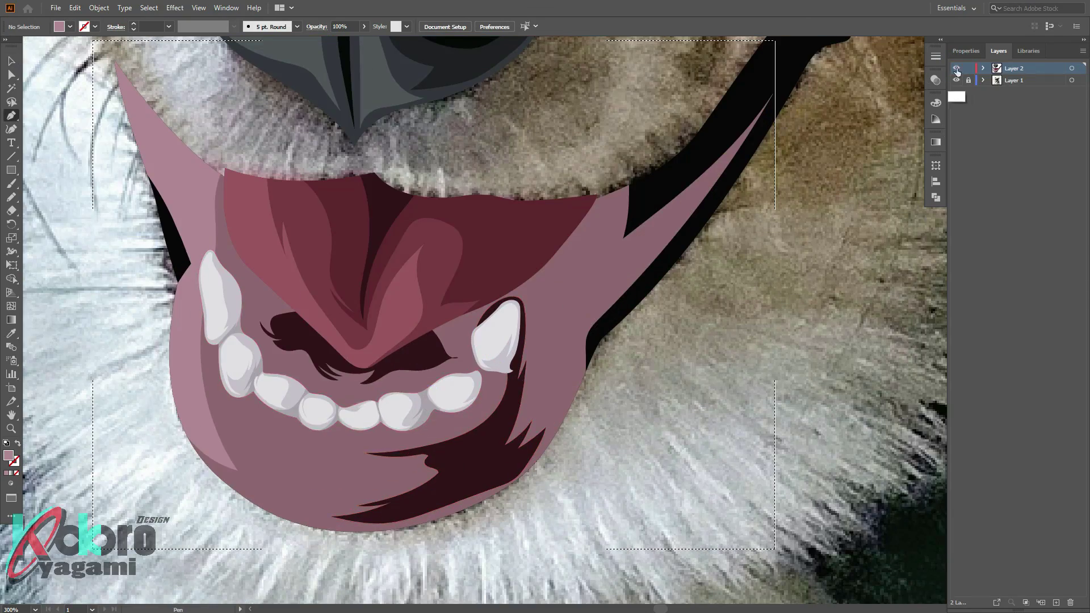
left_click(958, 68, "ctrl")
key("ctrl+plus")
Pen-trace a lower-lip path up to a sharp canine tip and a closed shape around the chin
key("p")
left_click(372, 492)
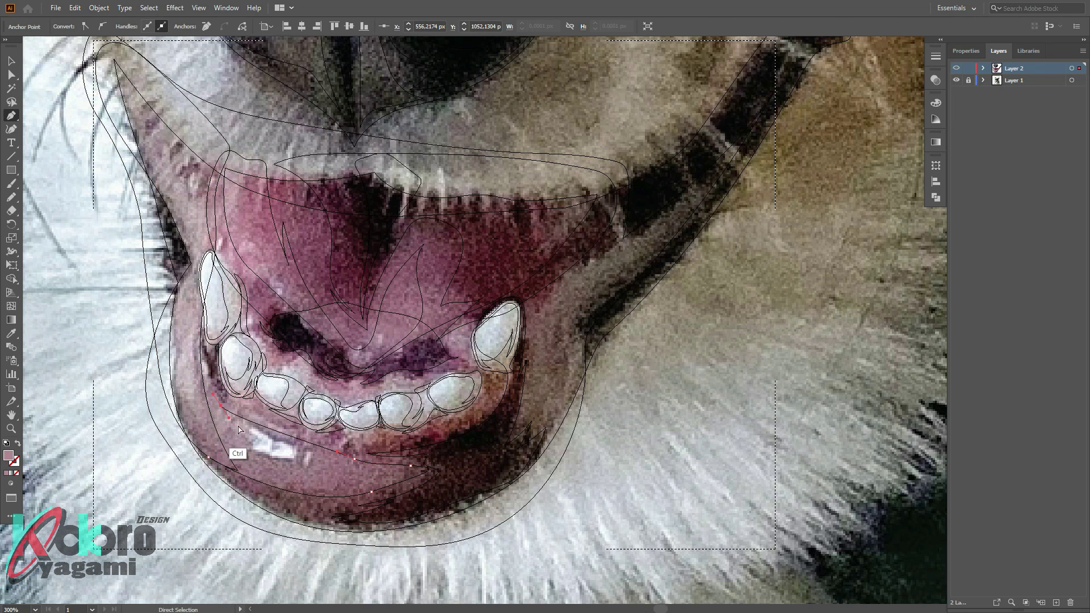
left_click_drag(206, 279, 225, 214)
left_click(206, 278, "alt")
left_click_drag(376, 450, 504, 381)
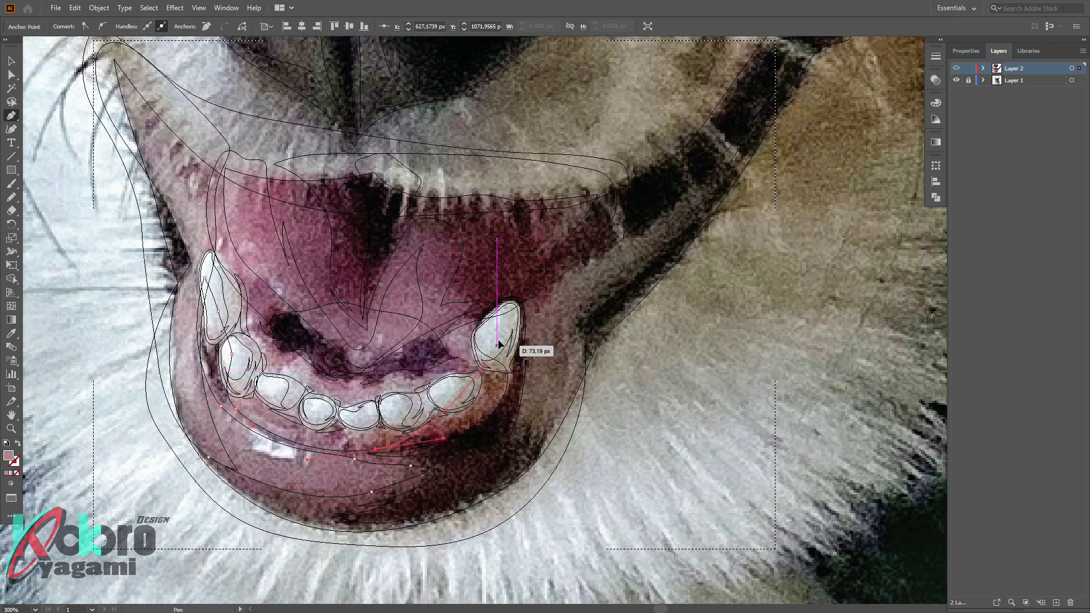
left_click(590, 377)
left_click(580, 472)
left_click_drag(445, 551, 515, 536)
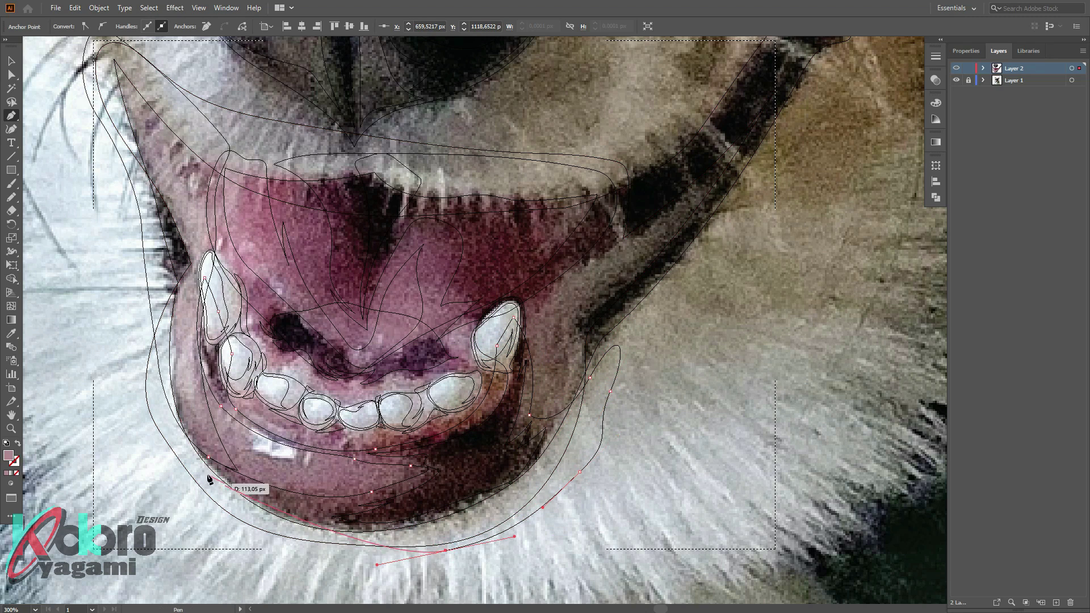
left_click(209, 457)
Adjust an anchor near the chin and review the new shape's fill colour
key("ctrl+y")
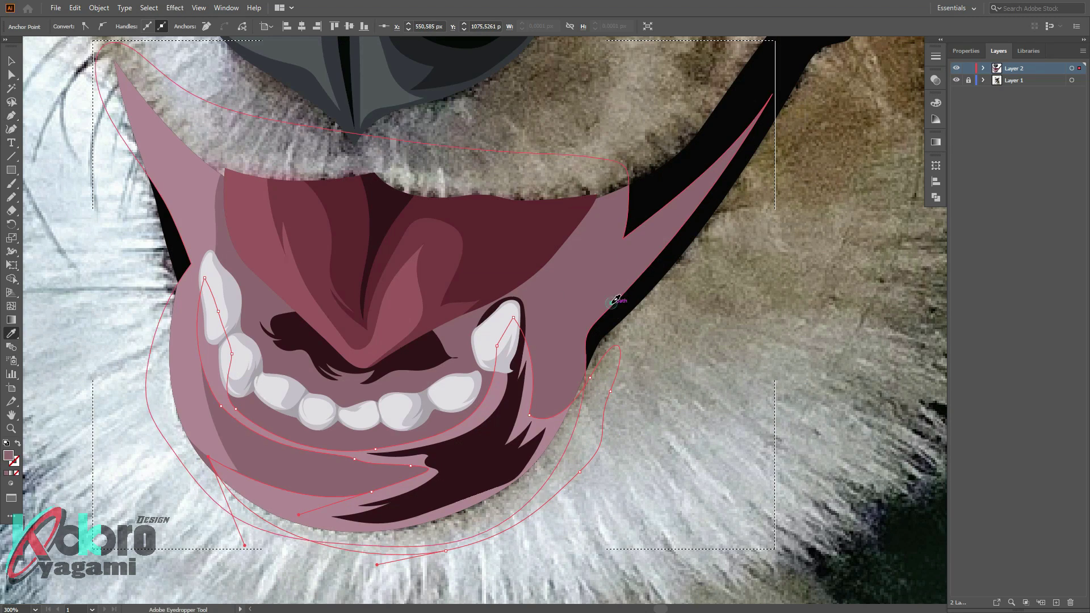
key("ctrl+plus")
key("a")
left_click_drag(273, 421, 254, 419)
key("ctrl+minus")
double_click(8, 455)
key("Escape")
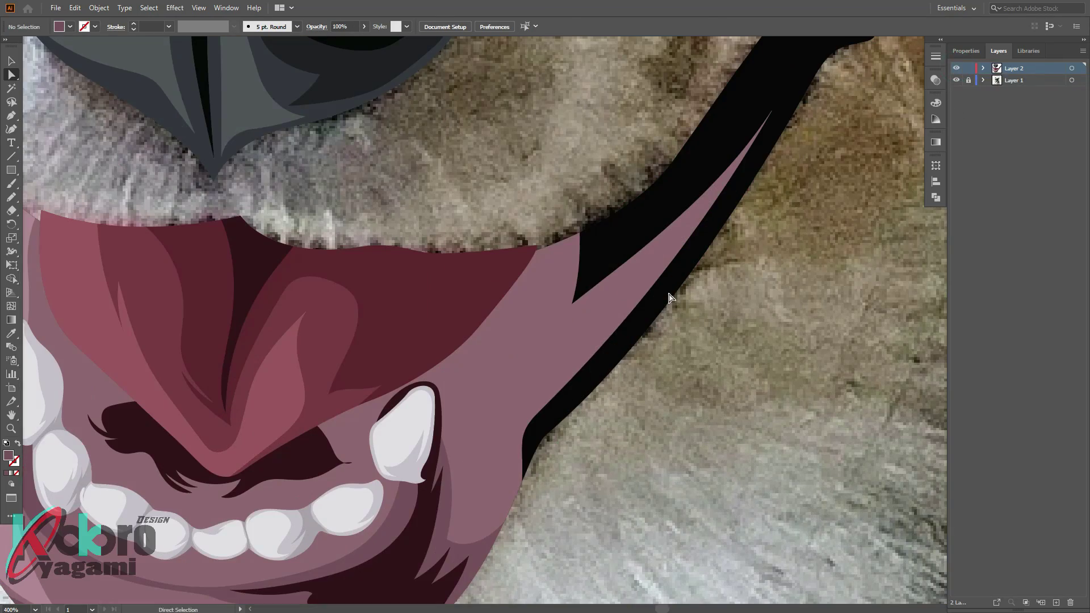
Trace a shape along the right mouth corner and check it against the whole mouth
left_click_drag(712, 127, 645, 134)
key("v")
key("ctrl+minus")
key("ctrl+minus")
key("ctrl+minus")
left_click(507, 382)
key("ctrl+shift+a")
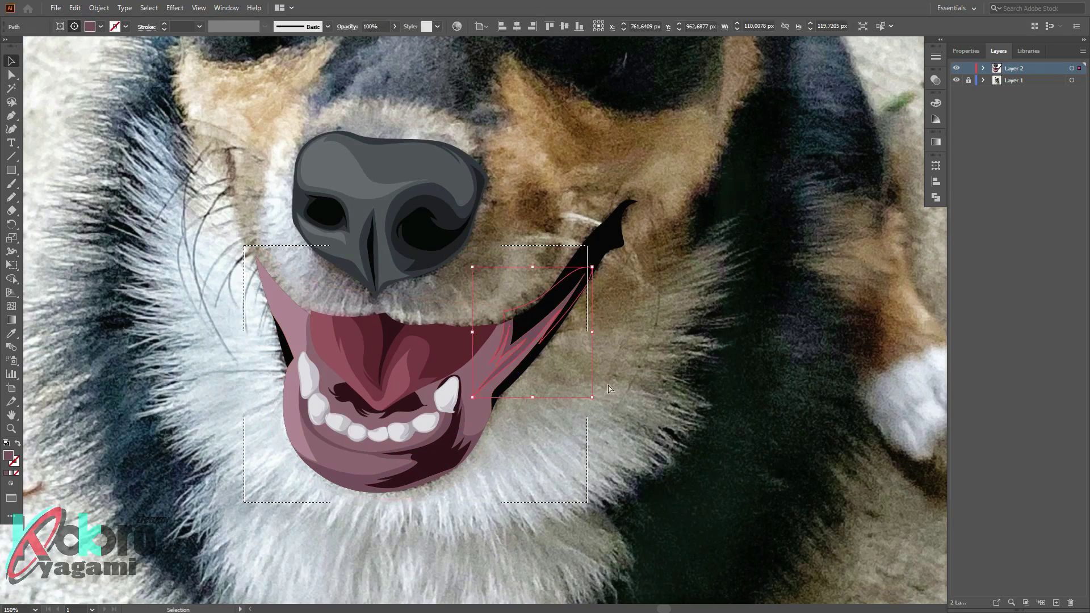
scroll(546, 318, "up", 1, "alt")
scroll(546, 318, "up", 1, "alt")
scroll(549, 287, "up", 1, "alt")
Pencil a highlight strip along the right lip and fill it with lighter pink DBAFBF
key("n")
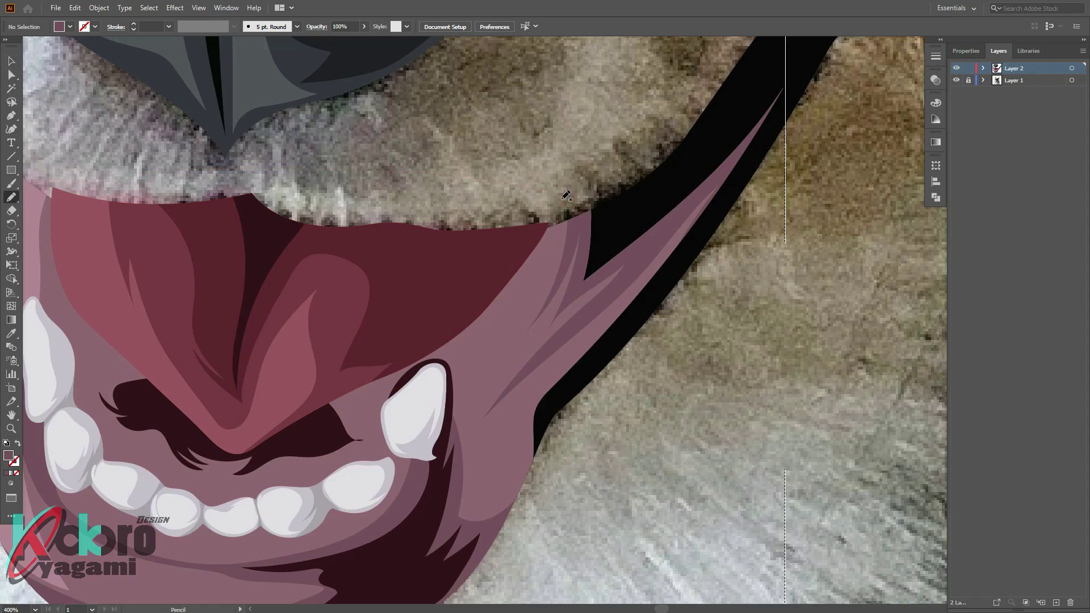
left_click_drag(467, 392, 439, 504)
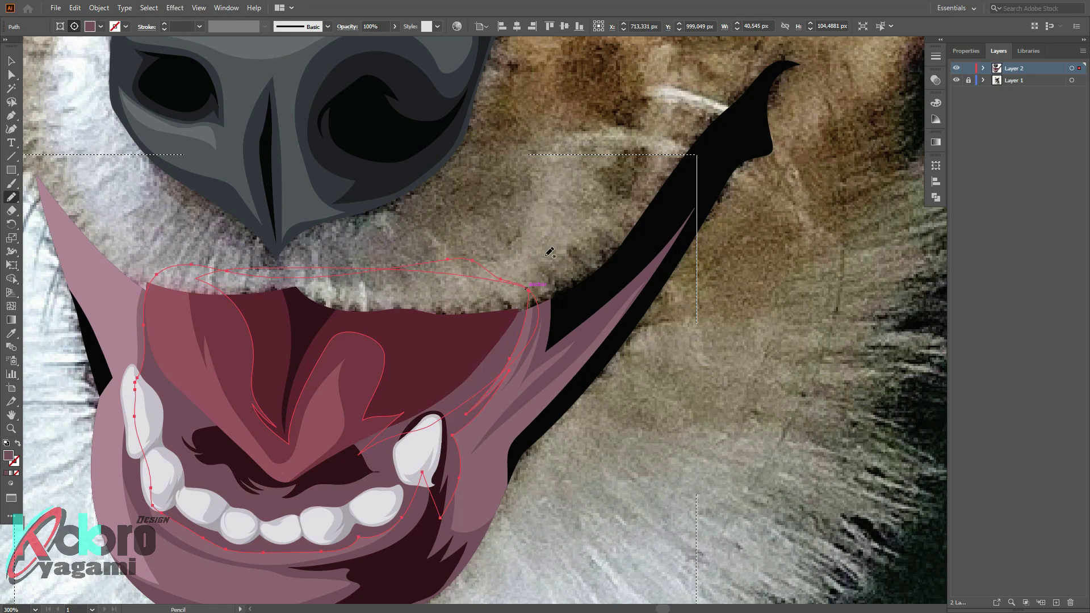
key("ctrl+minus")
left_click(11, 333)
double_click(8, 455)
left_click(952, 283)
left_click(957, 68, "ctrl")
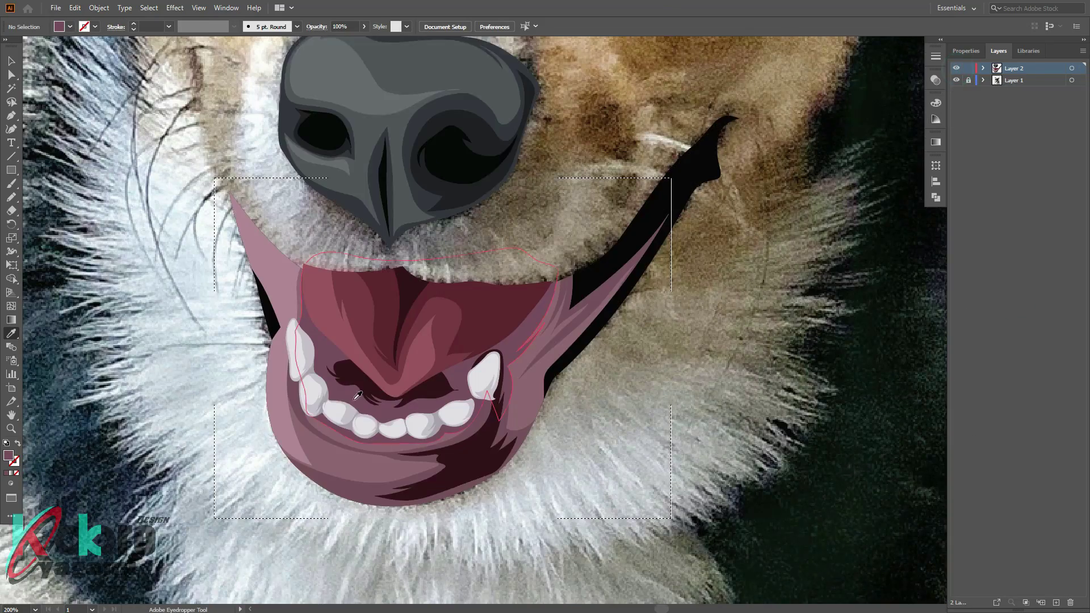
Move the lower lip's bottom anchor right and reshape its curve with the handle
scroll(329, 438, "up", 2)
key("a")
left_click(324, 484)
left_click_drag(324, 483, 525, 494)
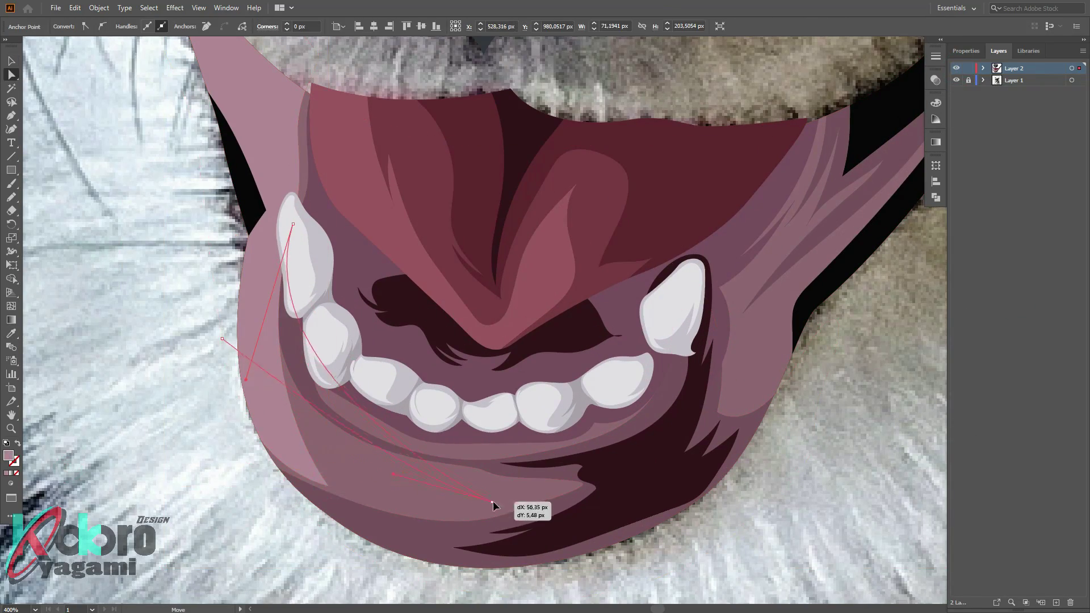
left_click_drag(431, 467, 214, 542)
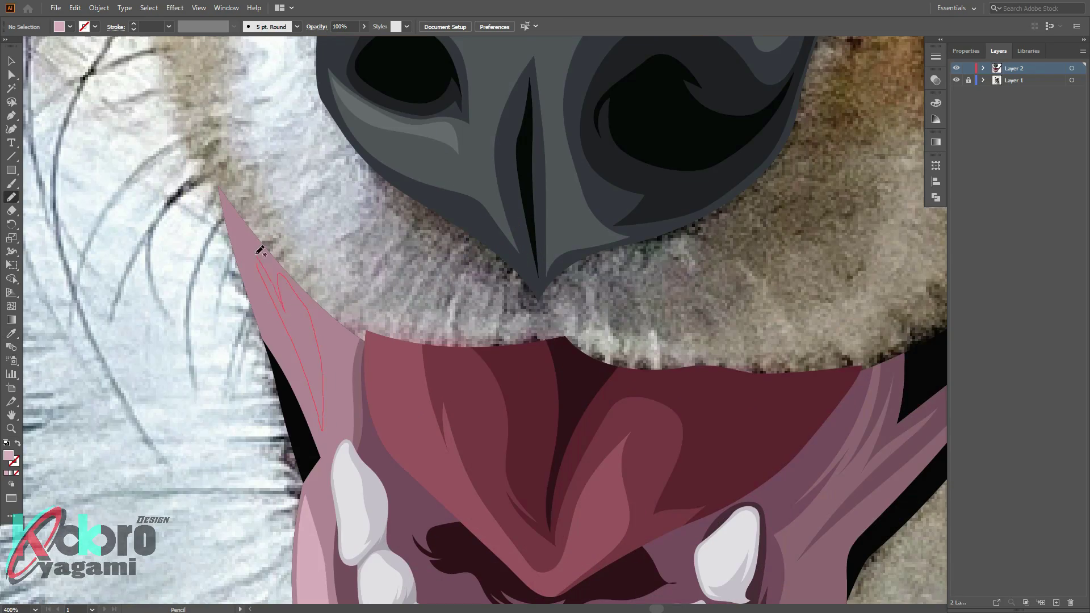
Add a pink highlight on the left lip and a plum 4C2D37 fur-like shadow below the right canine
left_click_drag(260, 250, 258, 255)
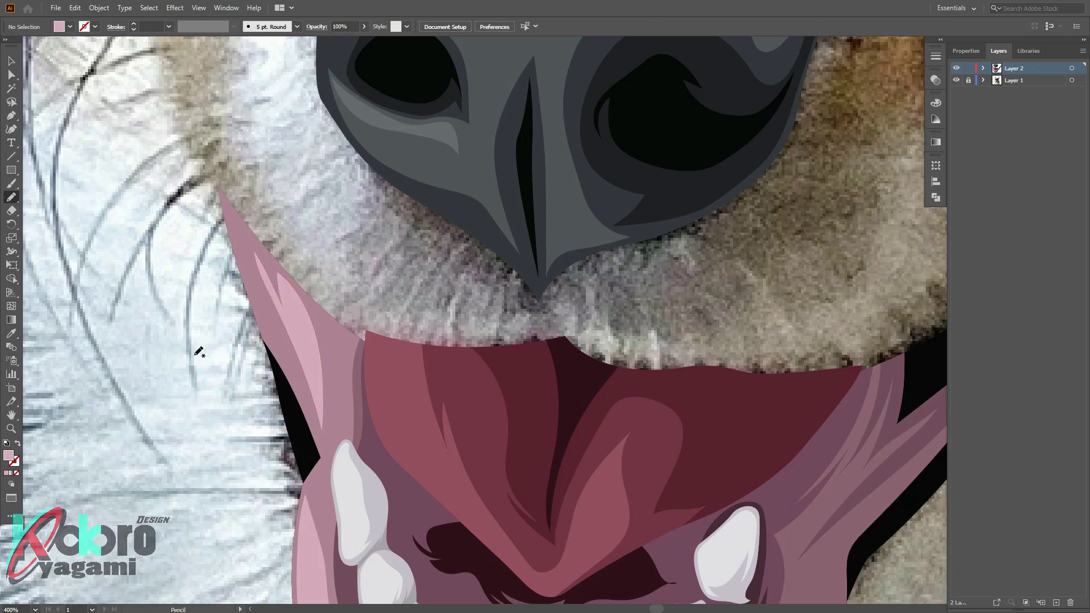
key("ctrl+minus")
key("ctrl+minus")
scroll(392, 404, "up", 1)
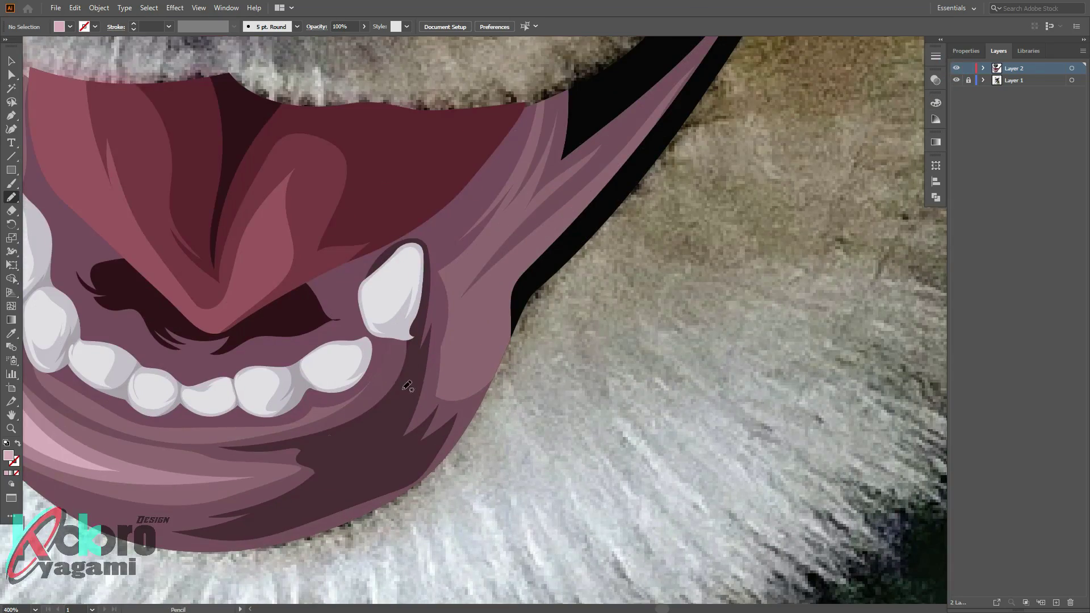
left_click_drag(419, 379, 414, 387)
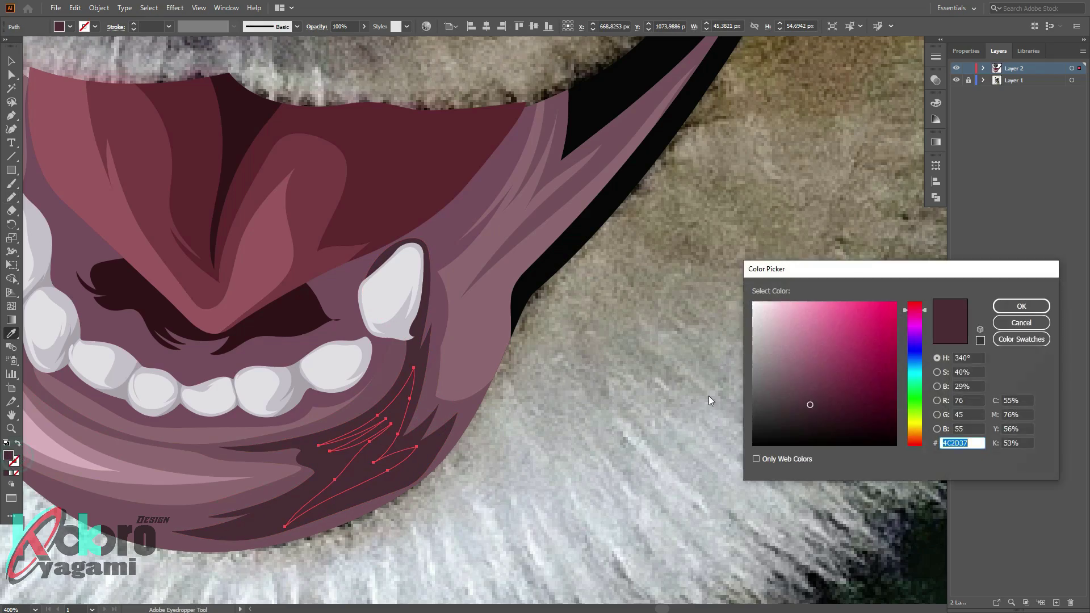
key("i")
key("ctrl+1")
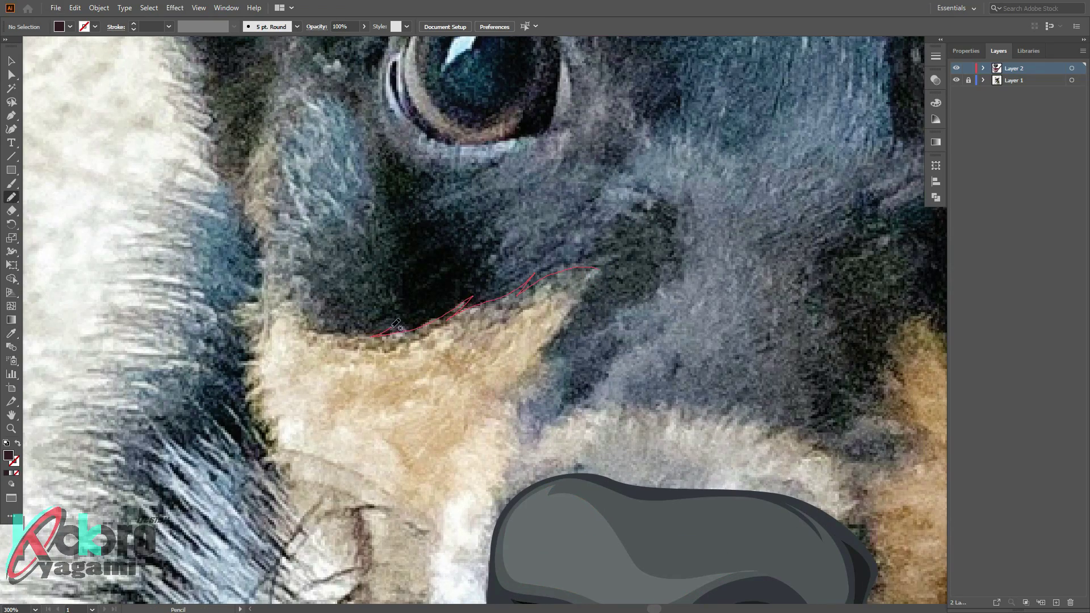
Pencil the tan mask edge beside the nose, along the upper mouth and up the right cheek
mouse_move(395, 324)
left_mouse_down()
mouse_move(314, 318)
mouse_move(236, 333)
left_mouse_up()
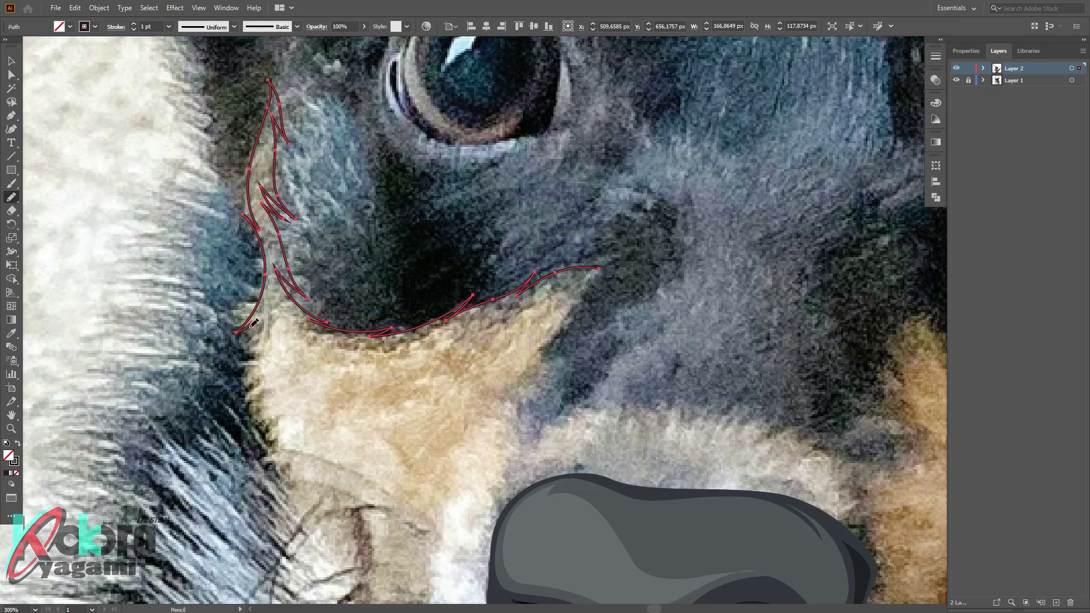
left_click_drag(268, 434, 261, 463)
scroll(284, 341, "down", 3)
scroll(303, 252, "down", 2)
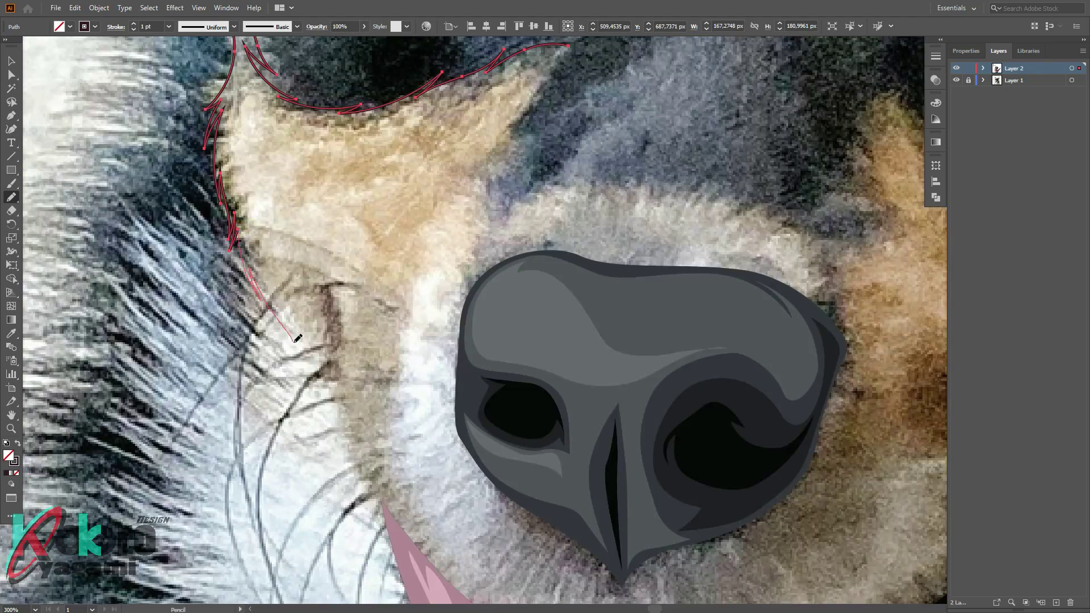
left_click_drag(345, 451, 345, 452)
scroll(345, 451, "down", 5)
scroll(341, 364, "up", 4)
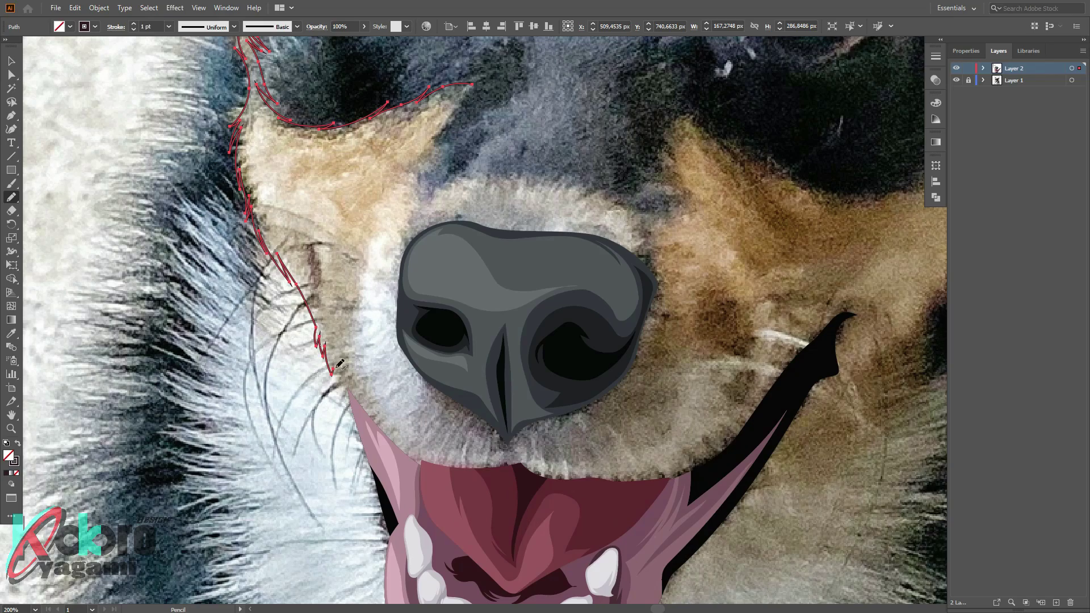
left_click_drag(724, 493, 724, 493)
scroll(724, 493, "down", 4)
scroll(632, 449, "up", 4)
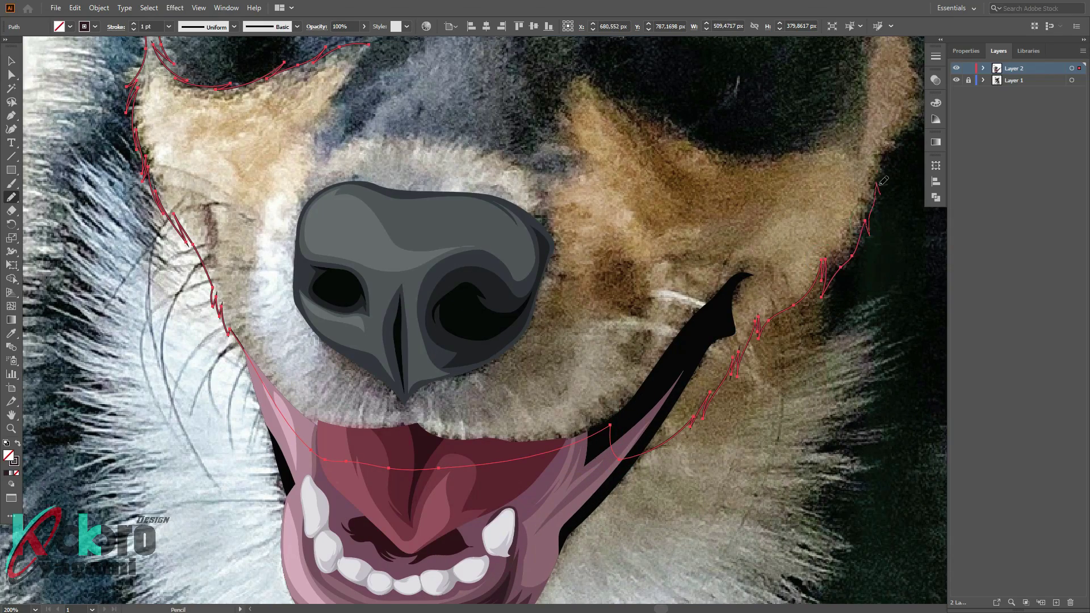
left_click_drag(880, 184, 906, 134)
scroll(907, 135, "down", 4)
scroll(689, 236, "up", 4)
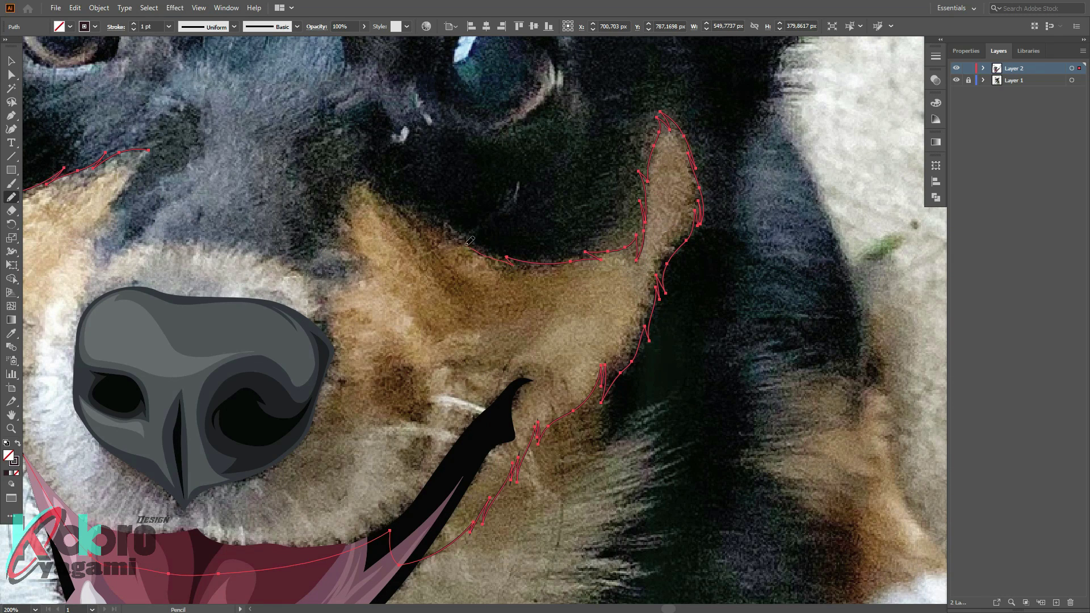
Continue the mask outline toward the nose and up the left cheek
left_click_drag(355, 257, 281, 266)
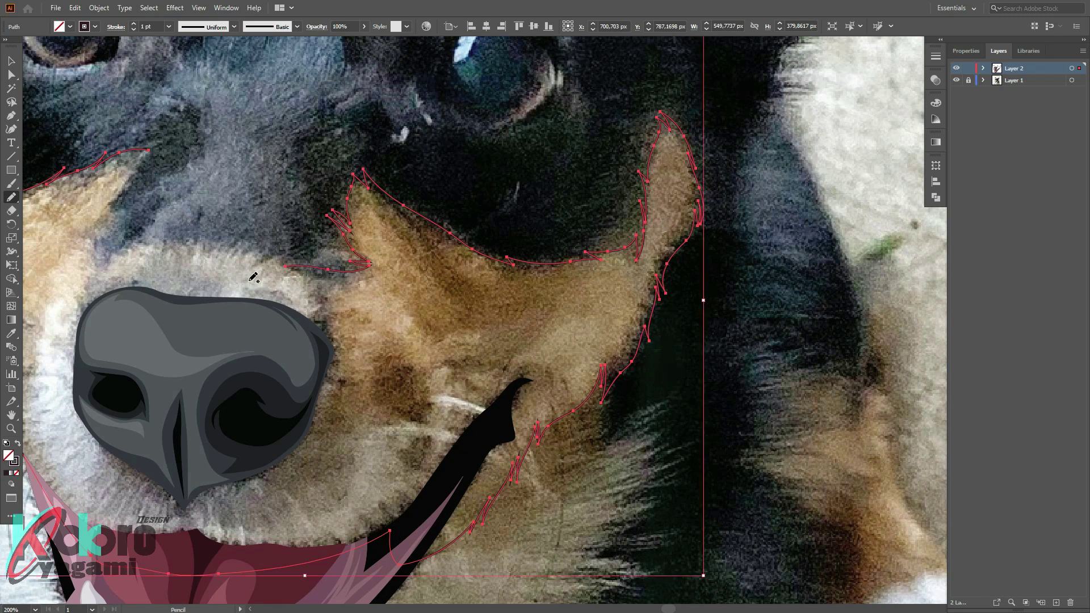
scroll(281, 266, "down", 4)
scroll(482, 241, "up", 4)
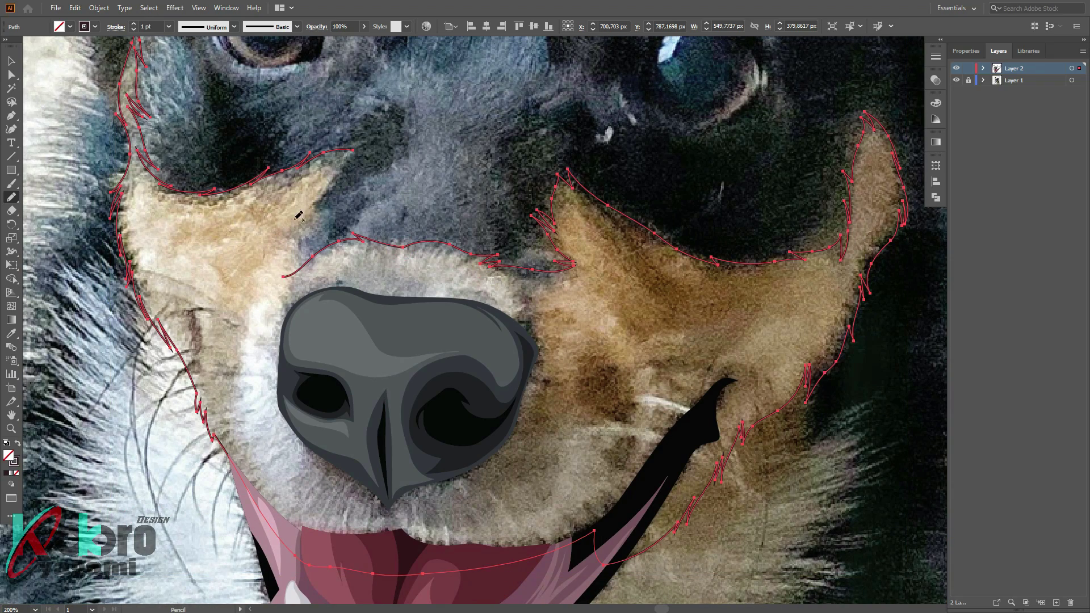
left_click_drag(327, 174, 352, 150)
scroll(353, 150, "down", 2)
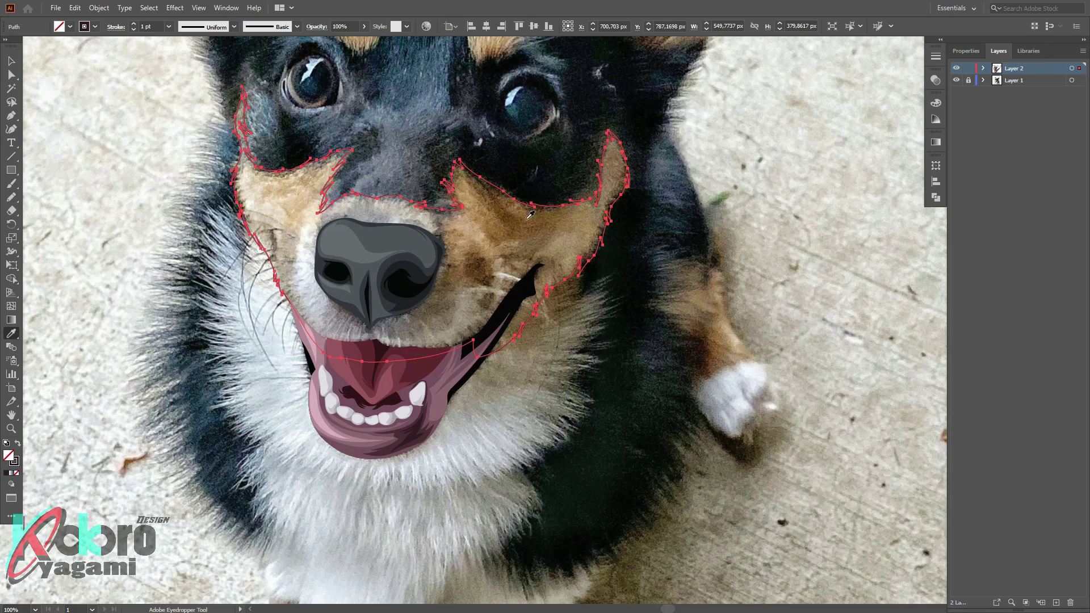
scroll(530, 215, "up", 3)
Fill the mask with brown sampled from the photo, adjusted to 826134
left_click(562, 282)
double_click(8, 455)
left_click_drag(839, 373, 838, 376)
left_click(1006, 307)
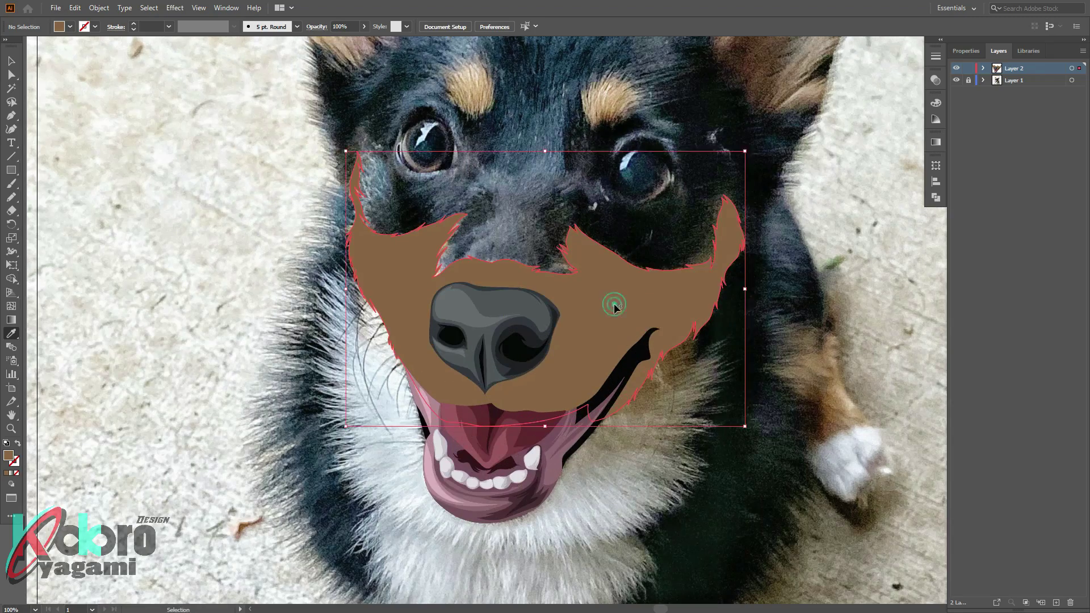
In outline view, pencil fur strands down the dog's cheek
left_click(957, 69)
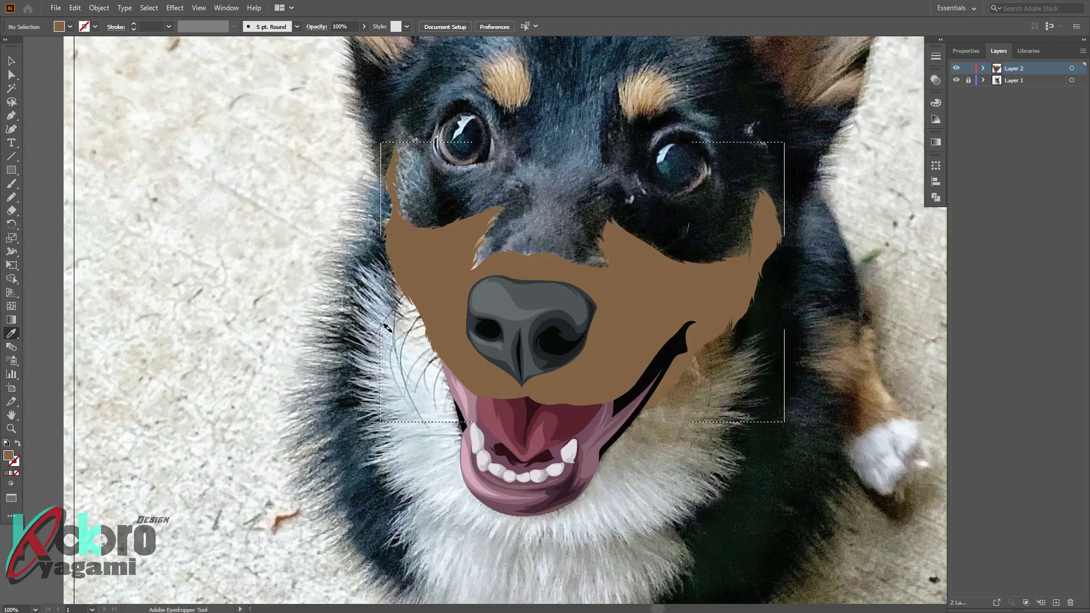
key("ctrl+y")
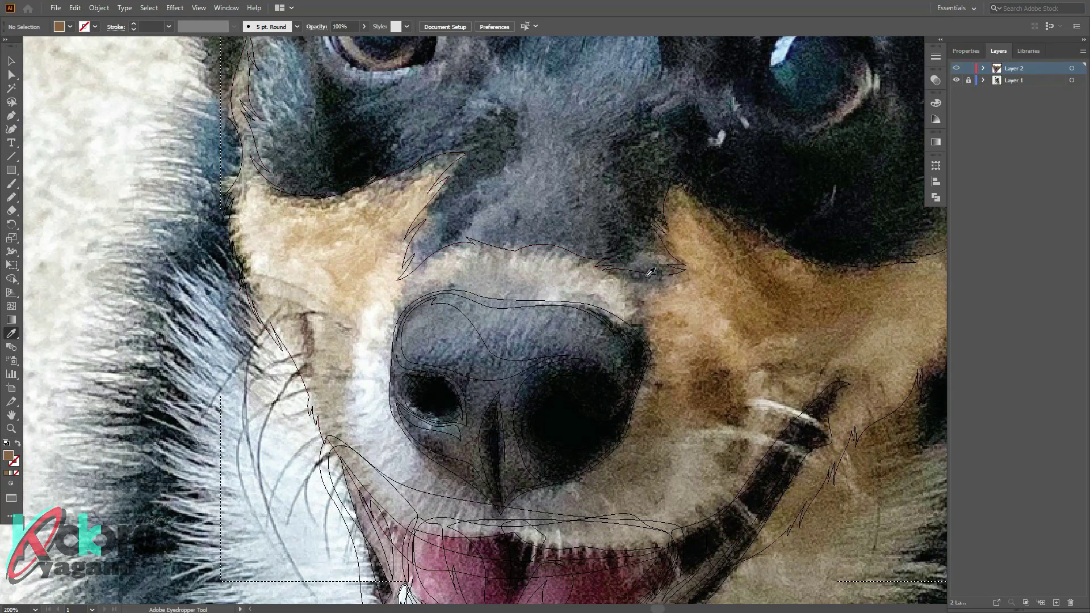
key("n")
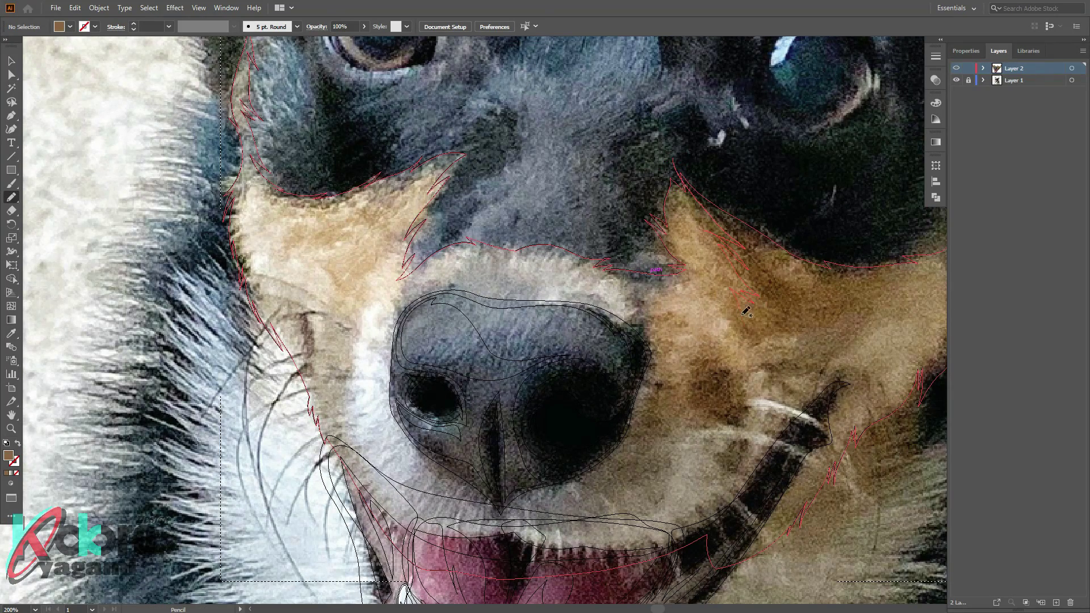
left_click_drag(673, 160, 741, 415)
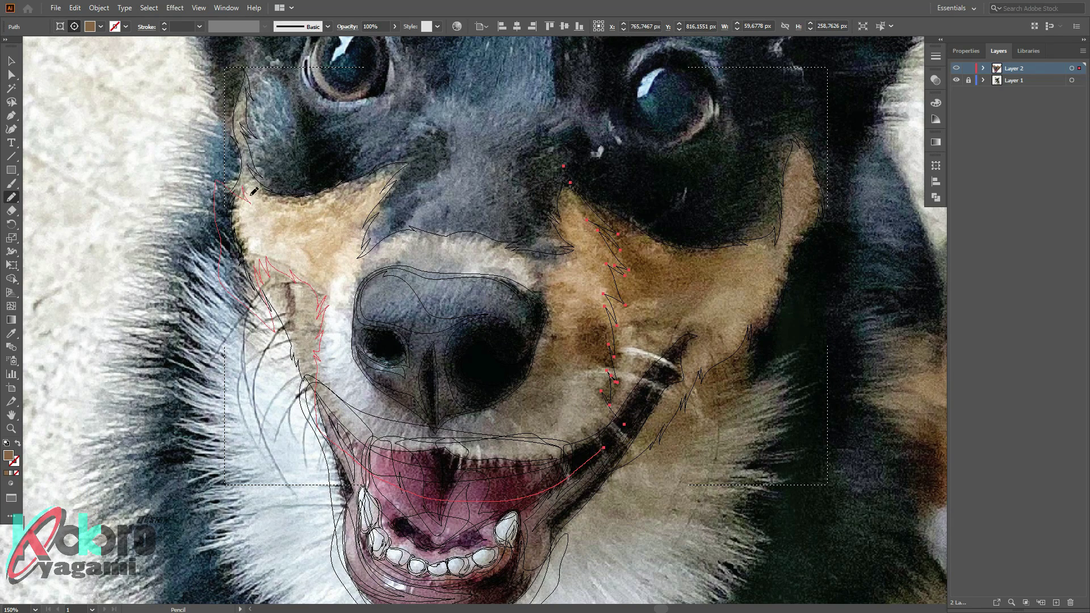
Select the cheek and outer mask shapes and refill them with lighter brown 9E7754
left_click(545, 153, "ctrl+shift")
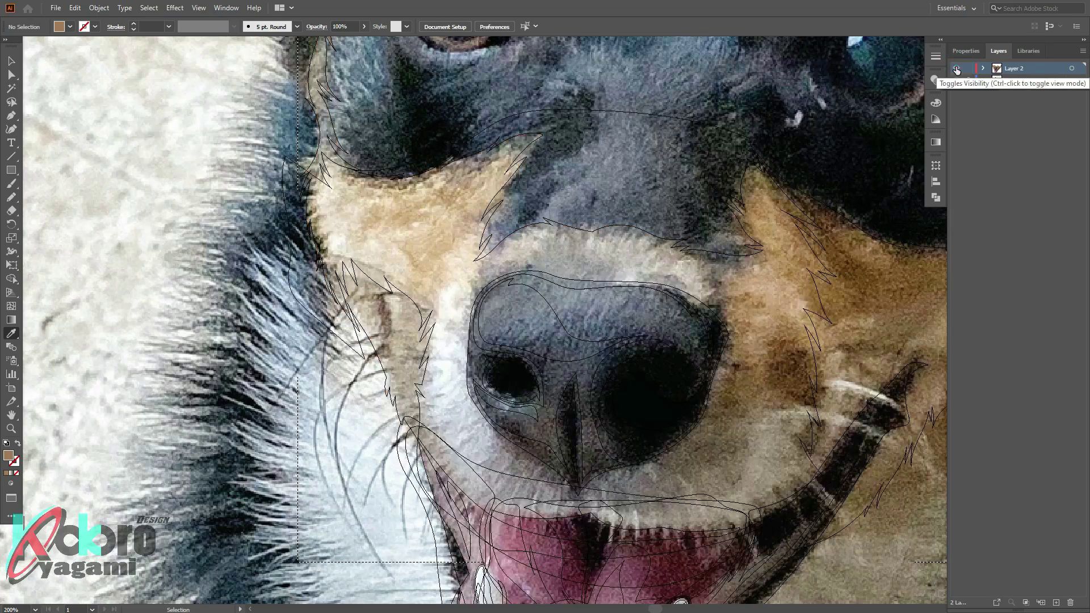
double_click(8, 457)
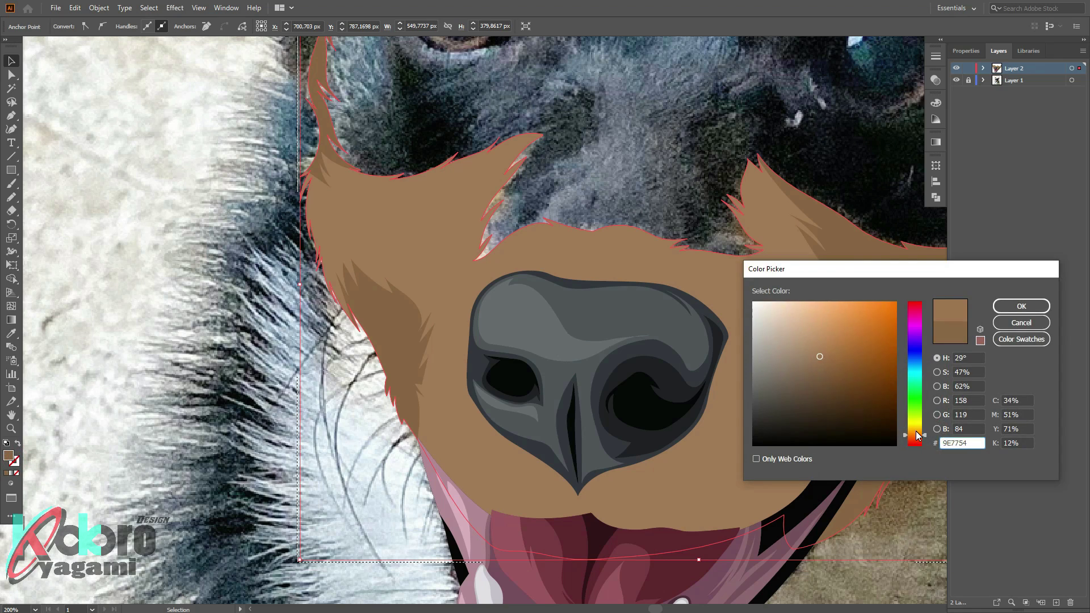
key("Return")
left_click_drag(305, 380, 242, 402)
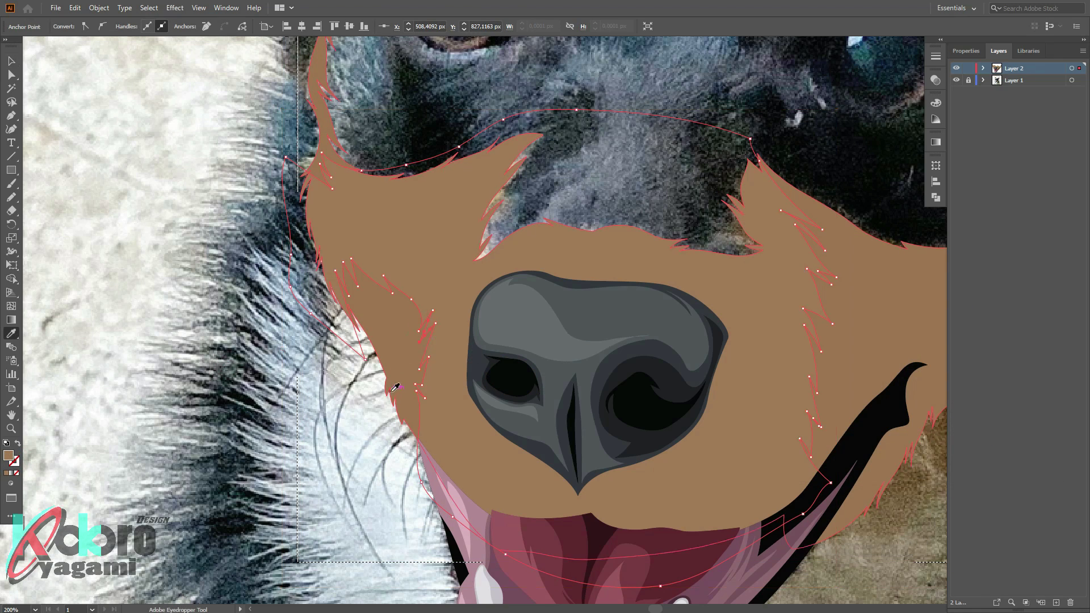
double_click(9, 457)
key("Return")
Deselect everything and return to outline view to compare the mask with the photo
key("ctrl+shift+a")
key("i")
scroll(297, 423, "down", 5)
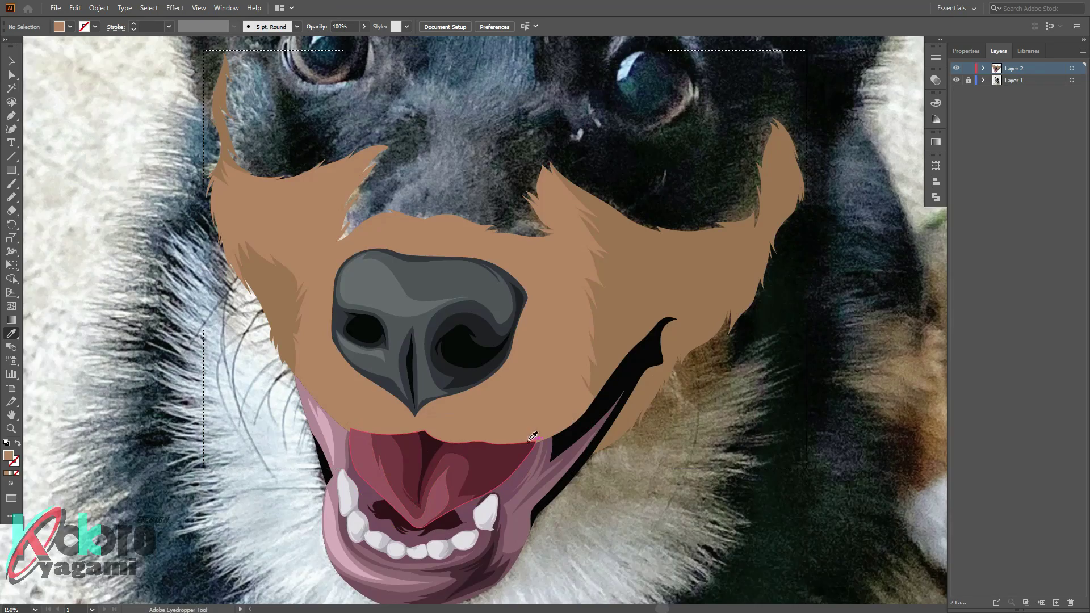
key("ctrl+y")
scroll(437, 275, "up", 5)
scroll(436, 274, "down", 1)
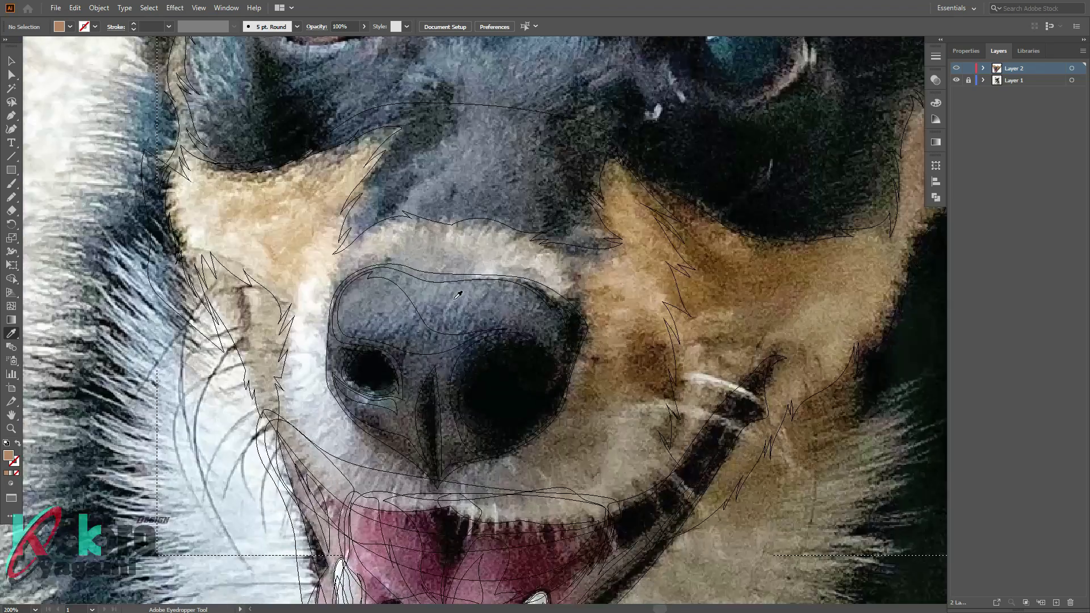
scroll(318, 267, "up", 1)
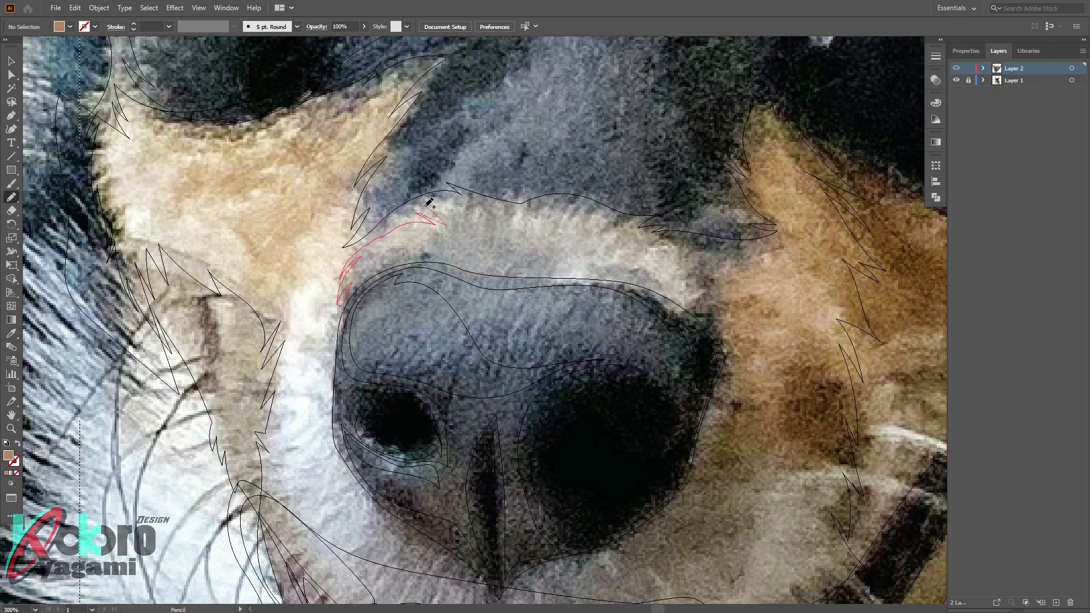
Pencil hair strokes above the nose, then return to outline view for more tracing
left_click_drag(430, 202, 468, 230)
left_click_drag(455, 205, 503, 223)
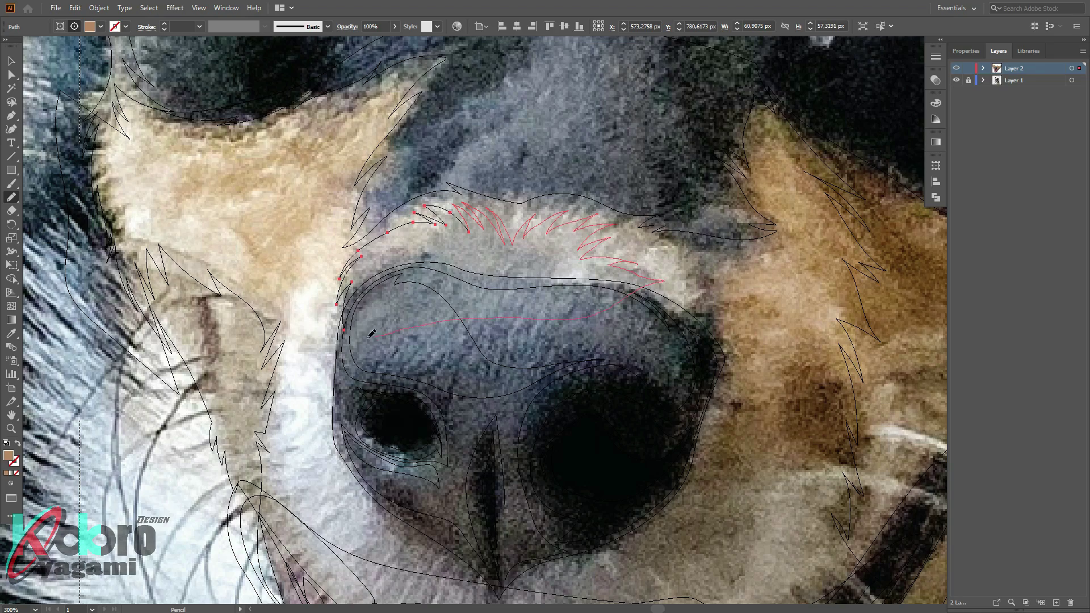
key("ctrl+y")
scroll(372, 334, "down", 1)
key("i")
scroll(700, 237, "up", 1)
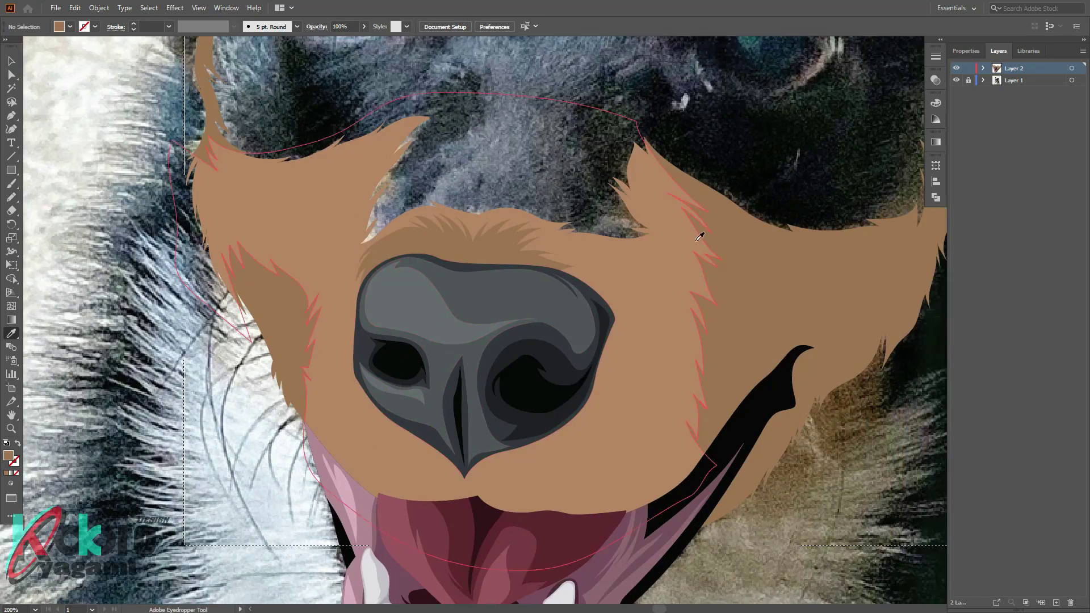
key("ctrl+y")
scroll(346, 273, "up", 1)
key("n")
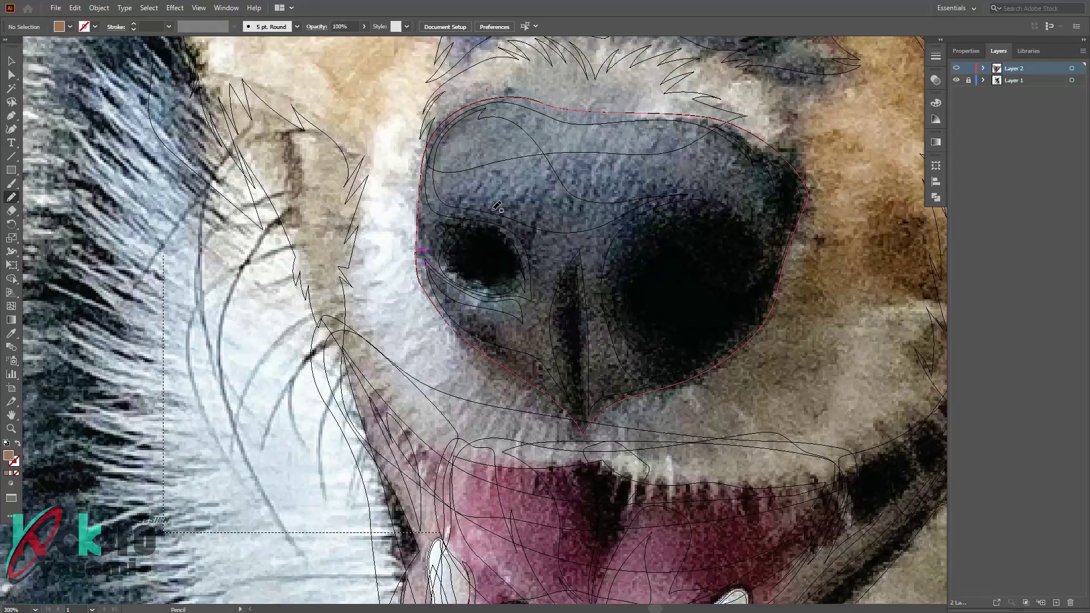
scroll(498, 206, "up", 1)
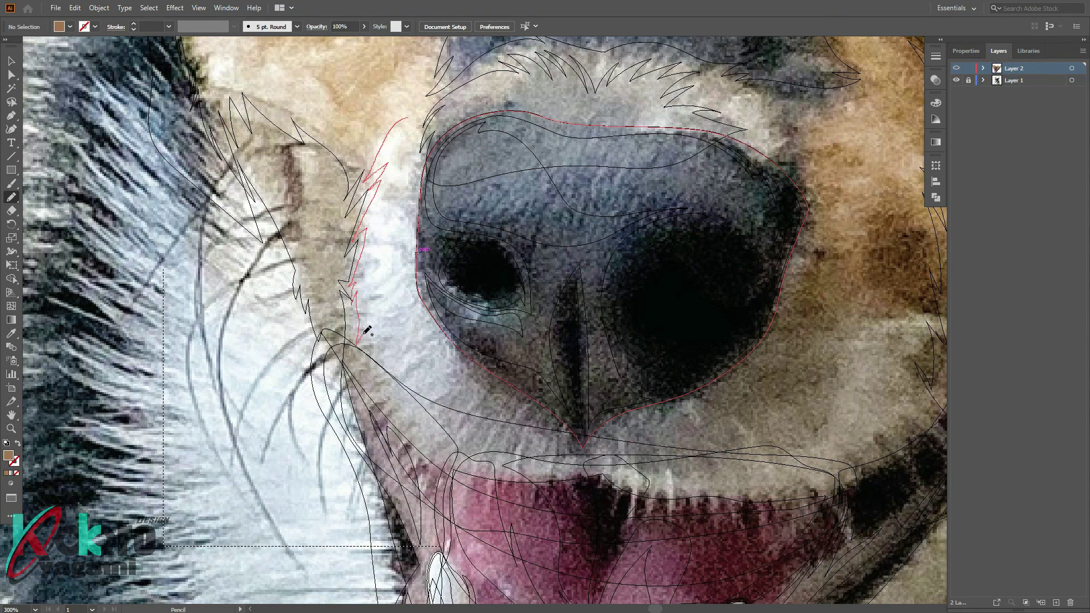
Trace the muzzle outline under and around the nose and fill it with a sampled pale cream
left_click(957, 68, "ctrl")
left_click_drag(444, 465, 601, 455)
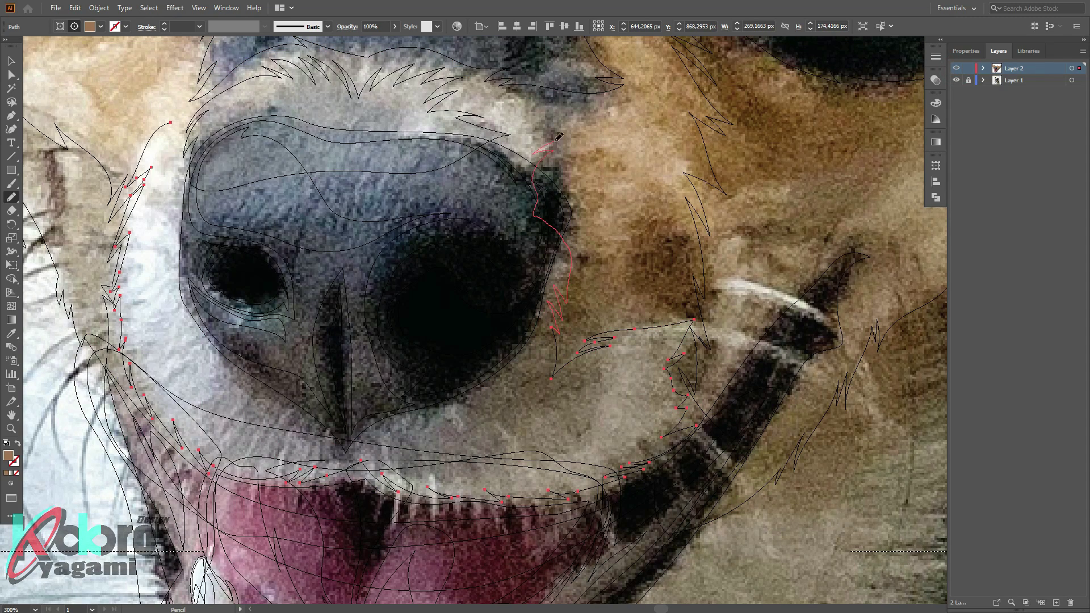
left_click_drag(514, 93, 605, 189)
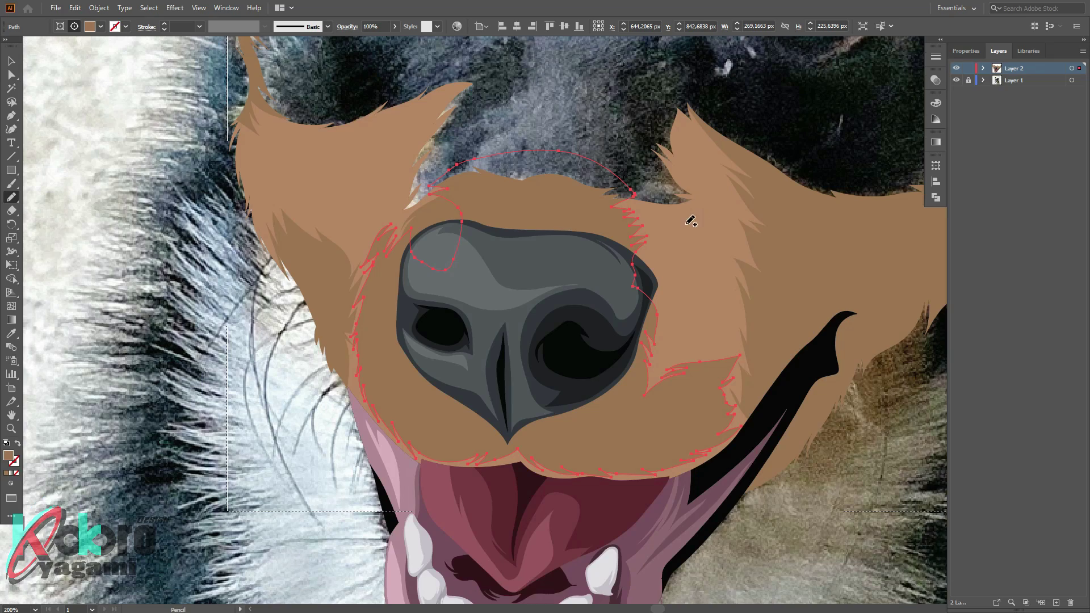
left_click(791, 206)
double_click(8, 455)
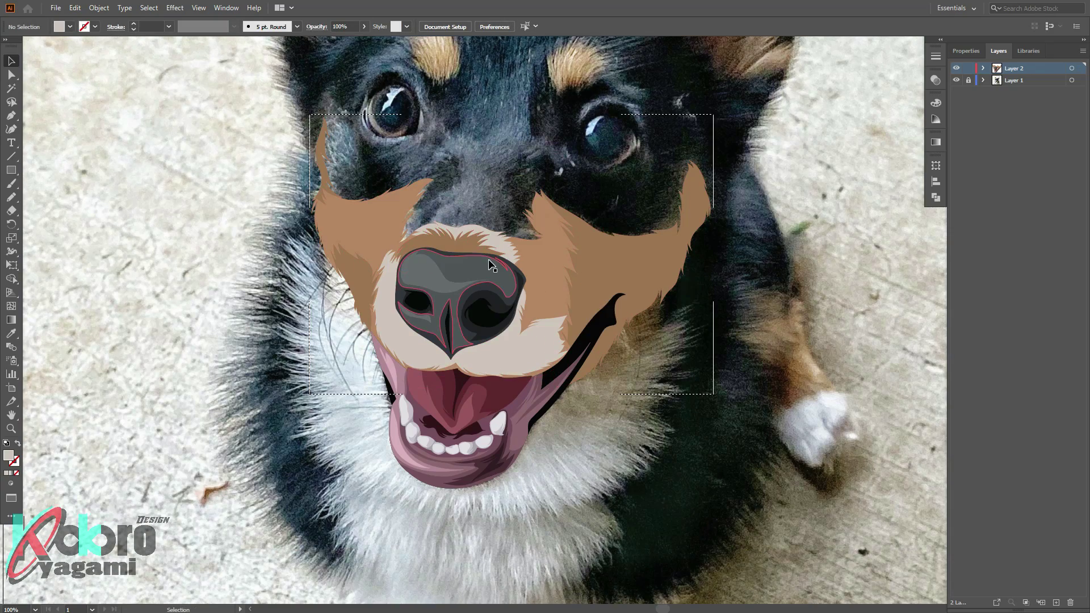
Zoom in on the muzzle and recolour the pale muzzle shape light grey
left_click(199, 8)
left_click(216, 117)
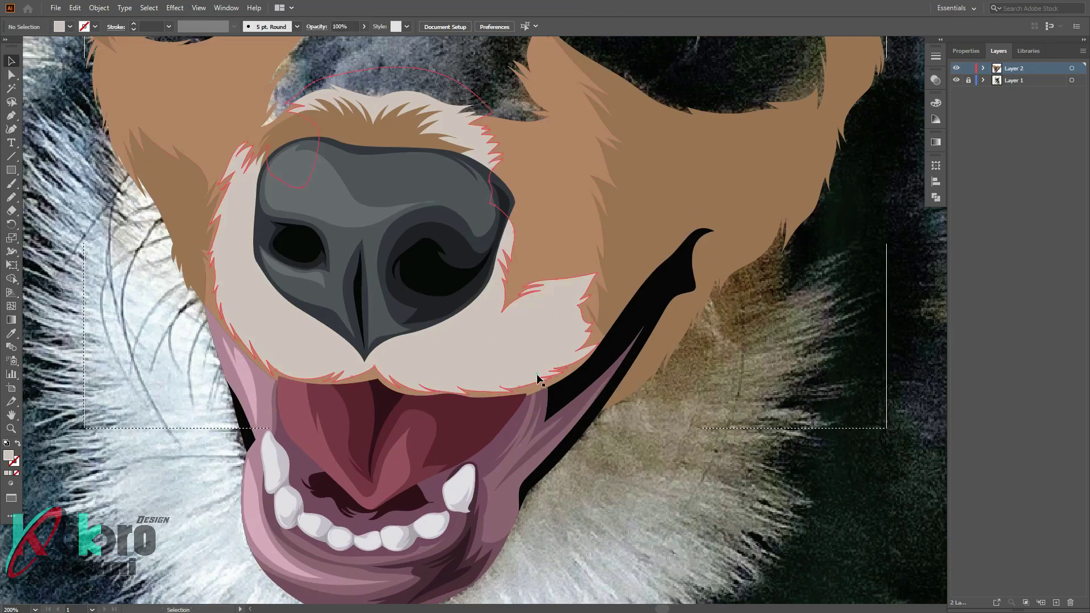
left_click(956, 68, "ctrl")
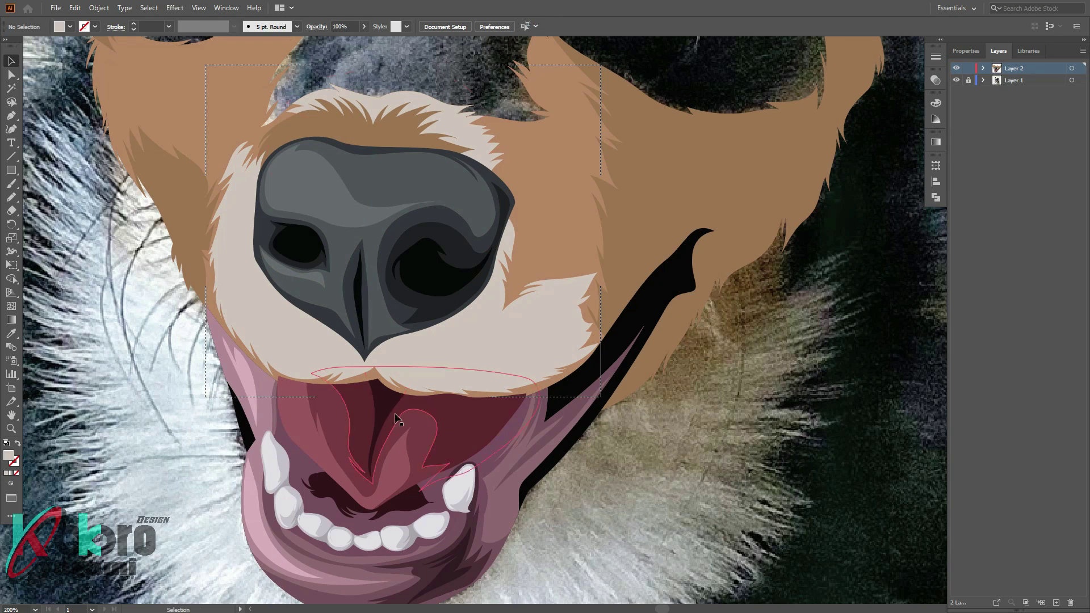
left_click(386, 378)
double_click(8, 455)
left_click(1021, 307)
key("ctrl+shift+a")
Pencil small fur tufts beside the nose
key("n")
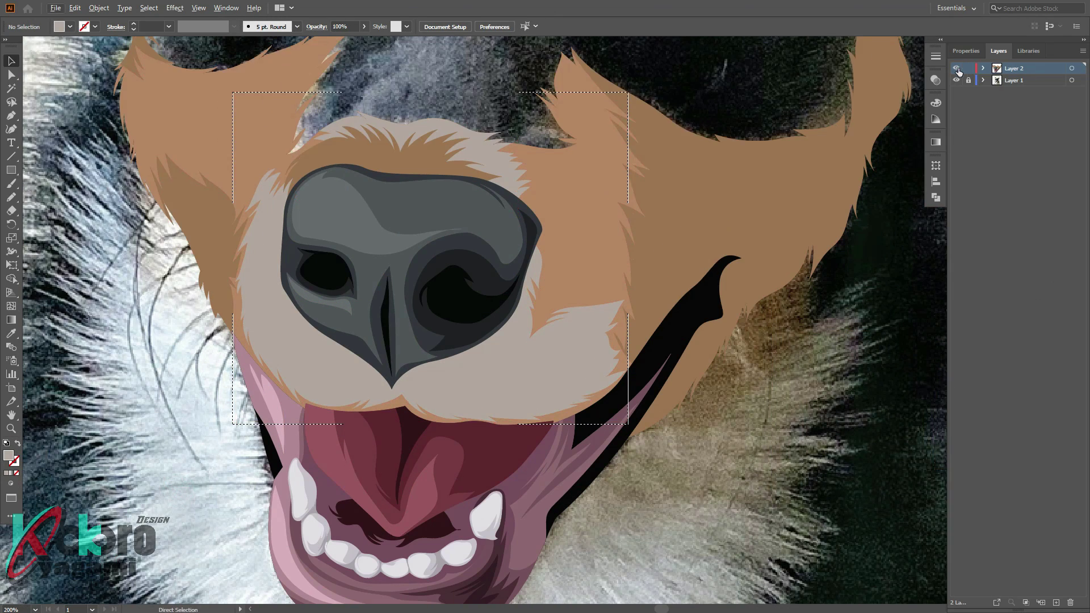
scroll(317, 178, "up", 5)
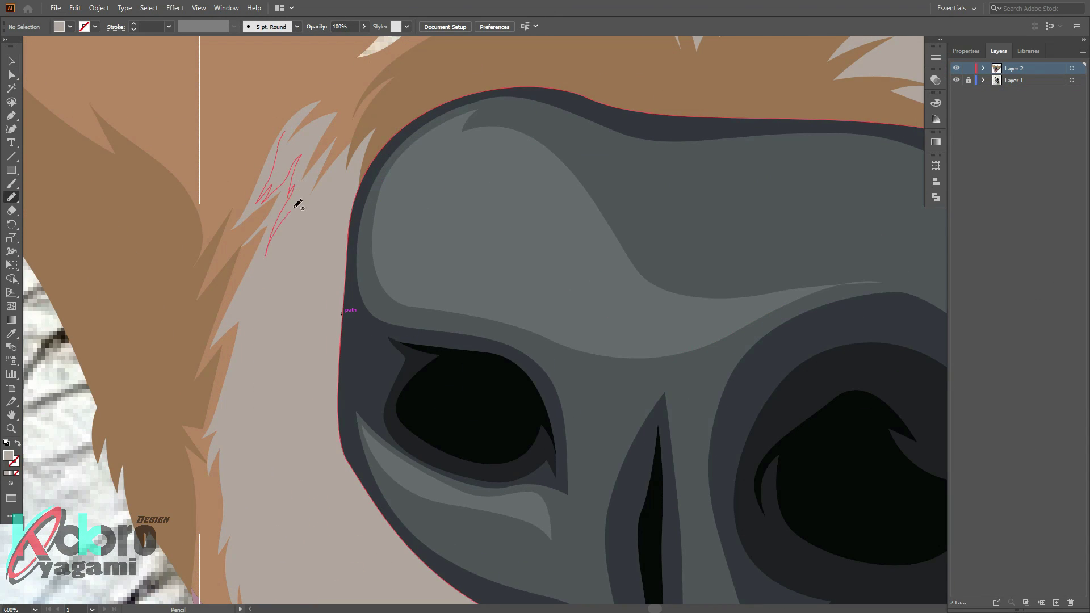
left_click_drag(286, 145, 289, 162)
scroll(283, 208, "down", 2)
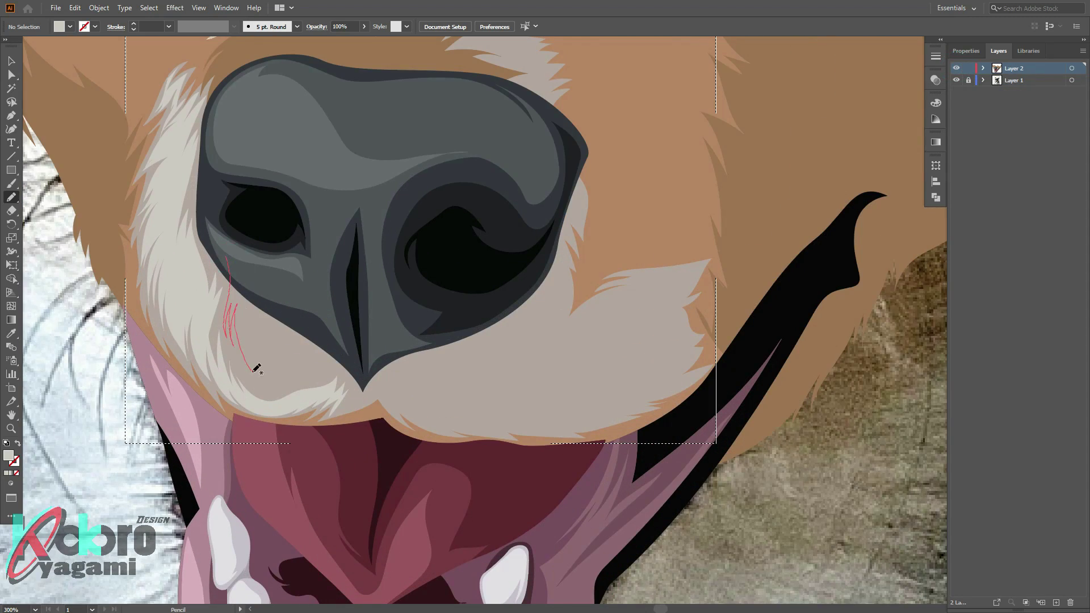
Pencil a fur-edged shading shape under the nose, fill it with sampled taupe-grey 847773, and add a fur stroke
mouse_move(257, 369)
left_mouse_down()
mouse_move(342, 345)
mouse_move(427, 401)
left_mouse_up()
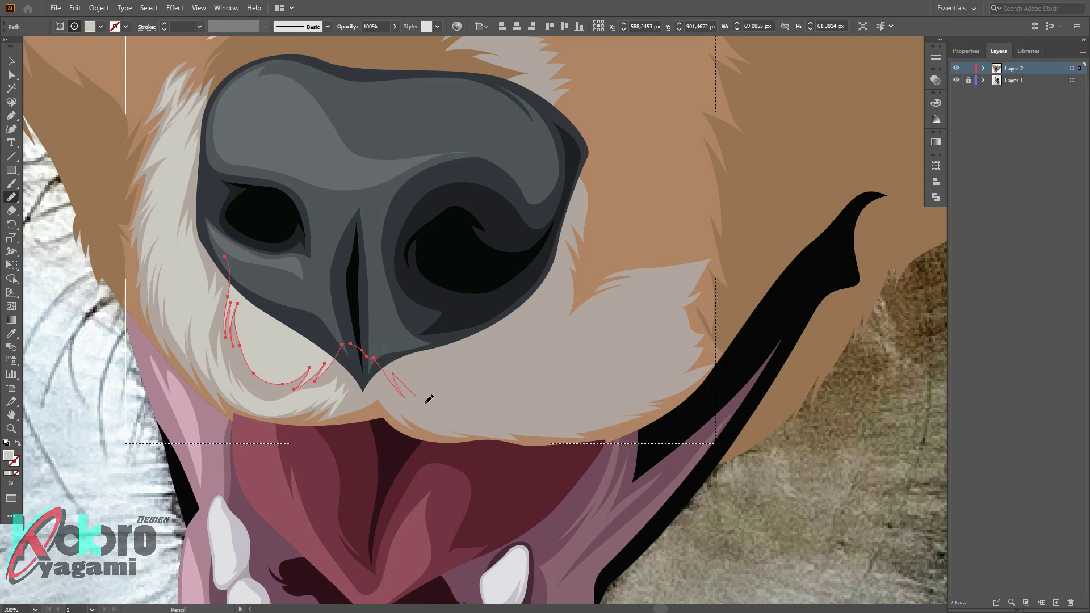
left_click_drag(650, 295, 559, 339)
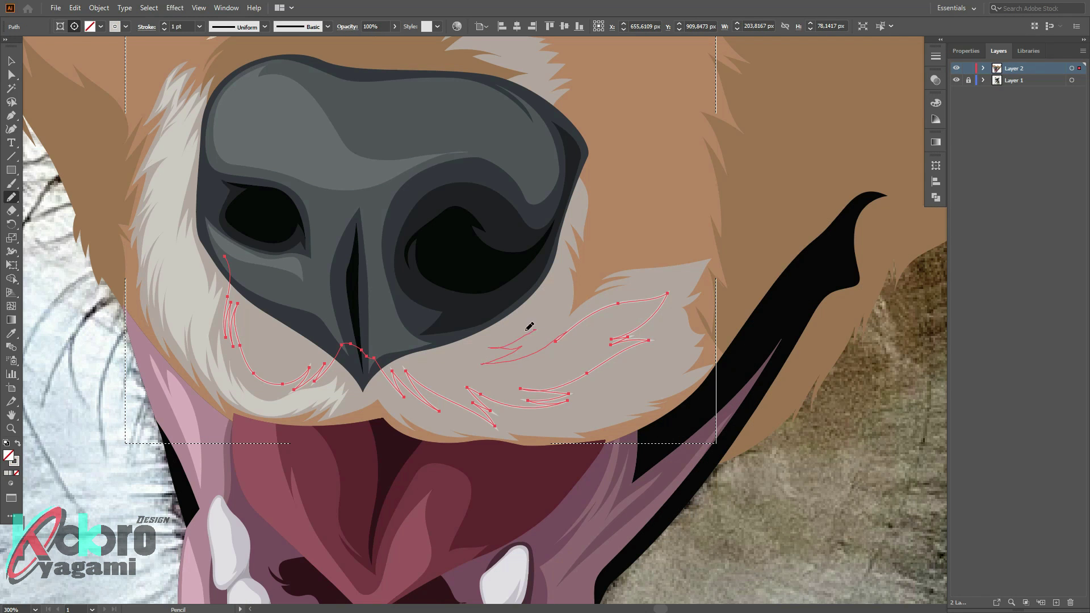
left_click_drag(559, 243, 225, 256)
key("i")
left_click(625, 318)
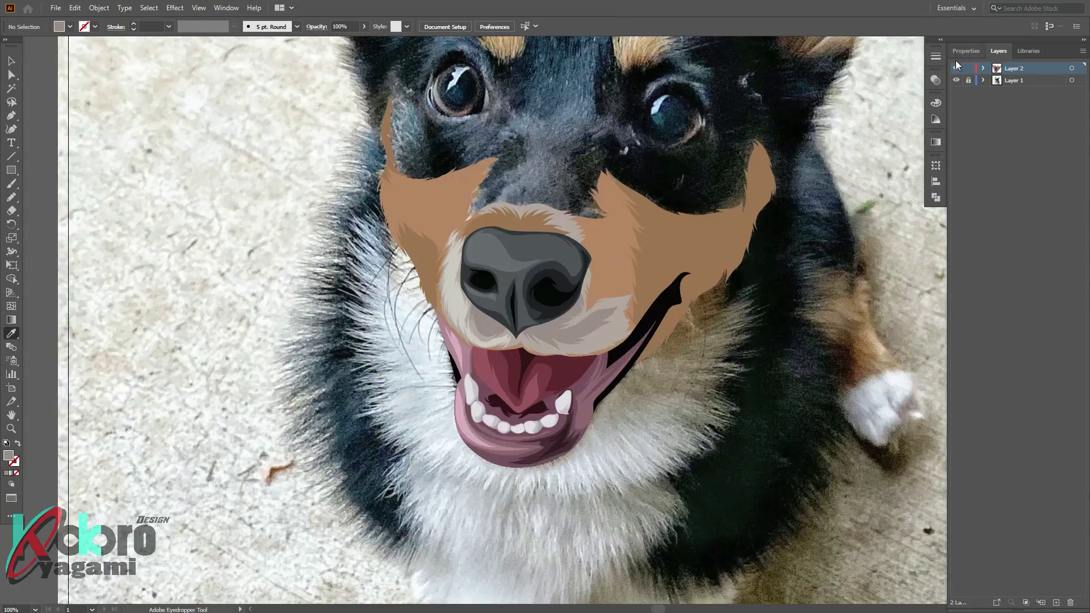
key("ctrl+equal")
key("ctrl+equal")
key("ctrl+equal")
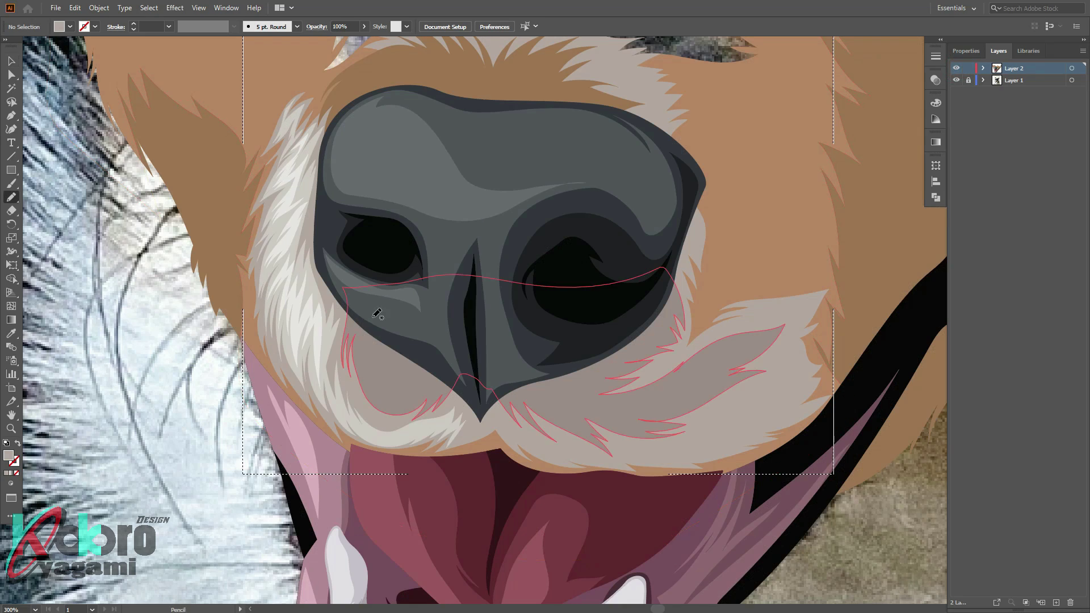
left_click_drag(534, 387, 576, 408)
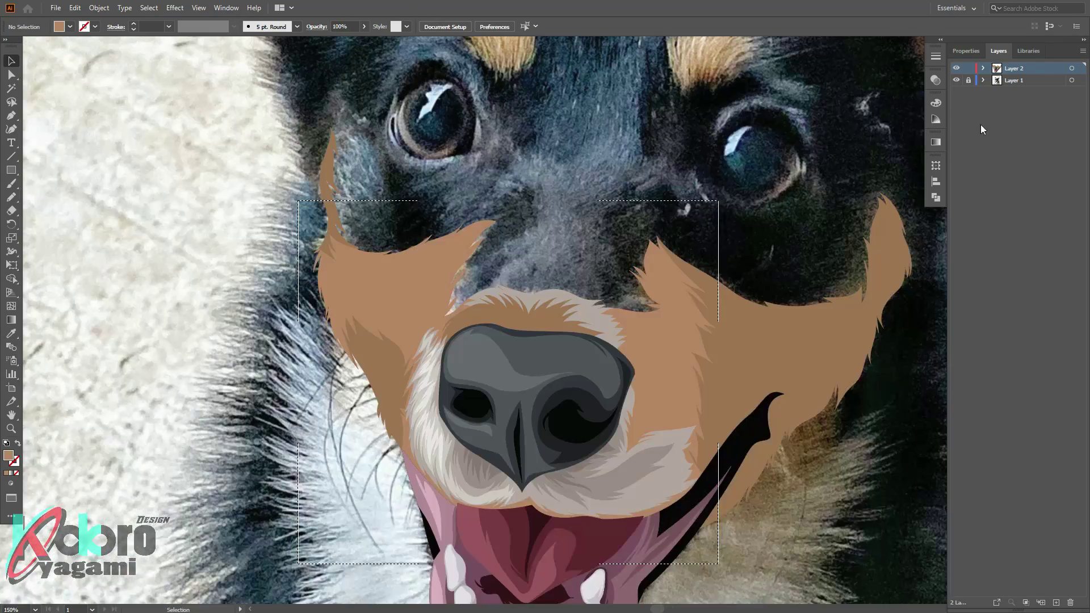
Draw a fur strand along the left ear's edge and fill it lighter tan (CEA37C)
scroll(350, 286, "up", 1)
scroll(341, 279, "up", 1)
left_click(318, 271)
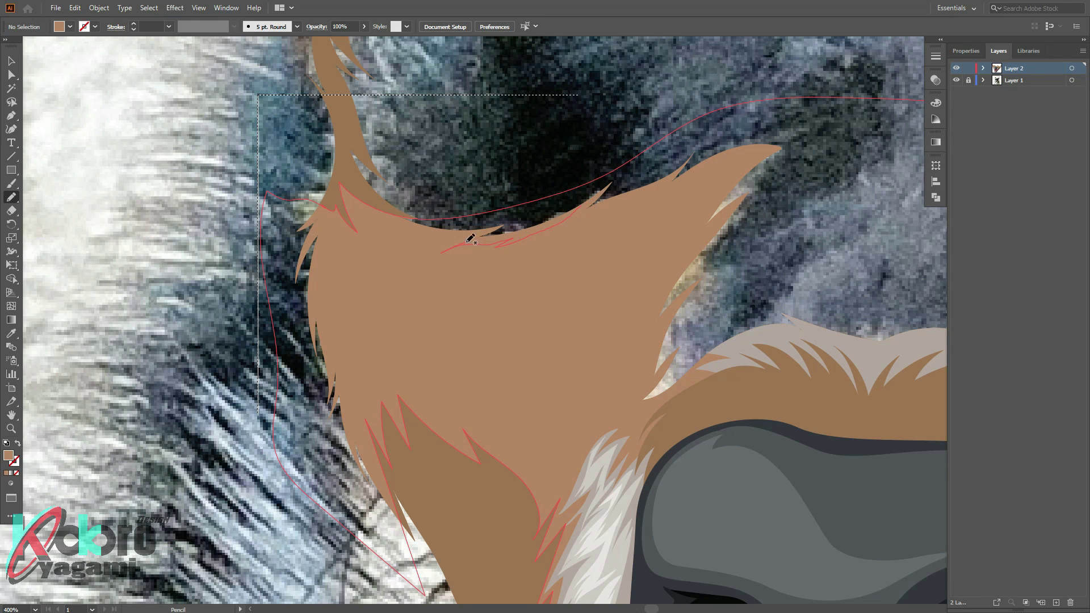
left_click_drag(389, 253, 319, 268)
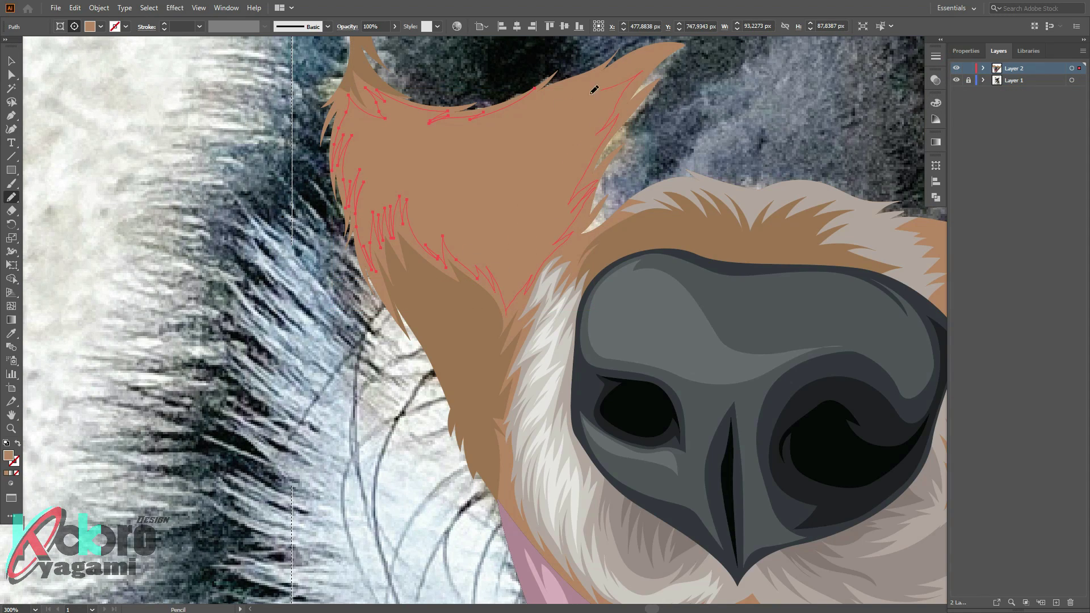
key("i")
double_click(8, 455)
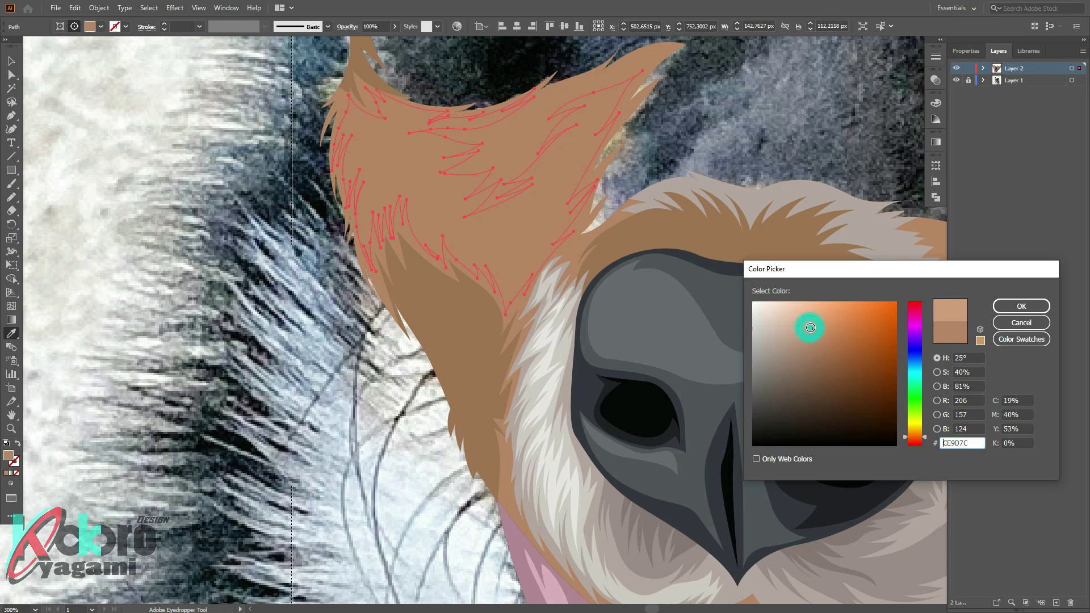
left_click(1021, 306)
Check the artwork layer in outline view, then give the fur strands the lighter fill
key("ctrl+equal")
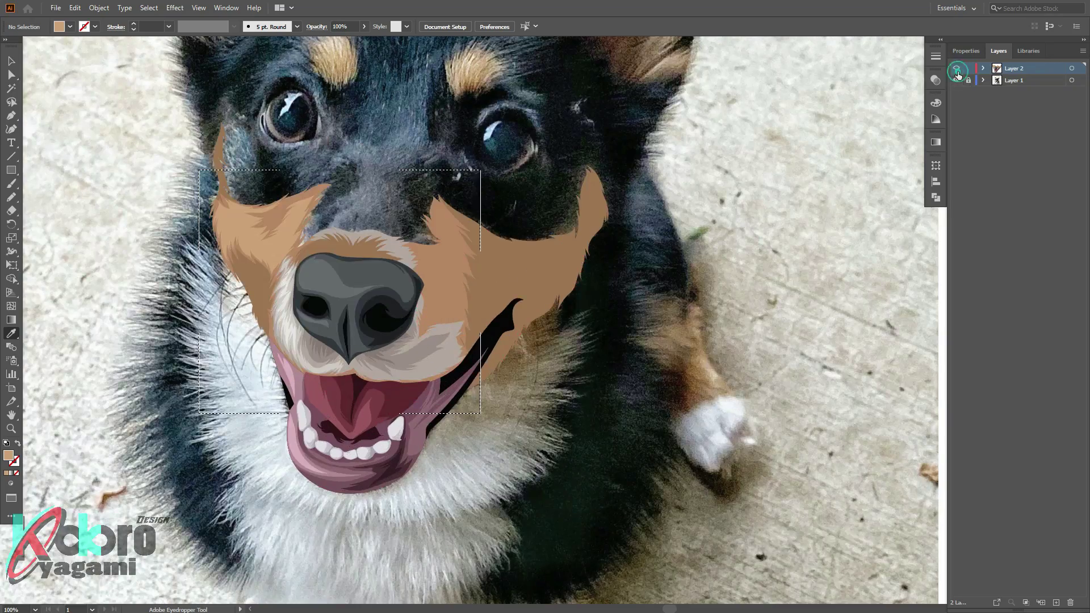
key("ctrl+equal")
key("ctrl+equal")
key("n")
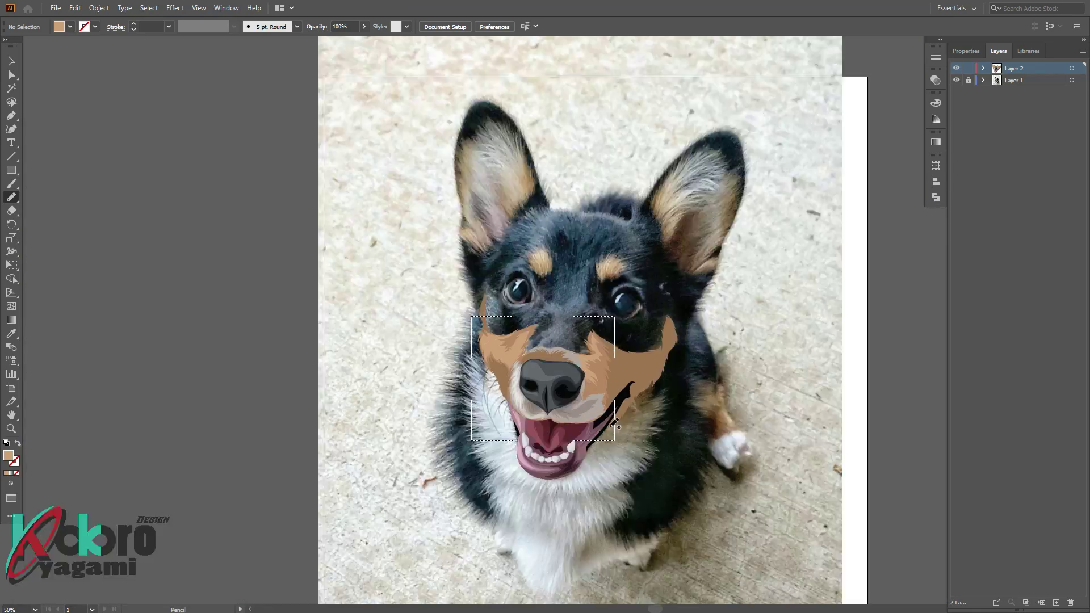
left_click(956, 68, "ctrl")
left_click(957, 69, "ctrl")
scroll(267, 193, "up", 3)
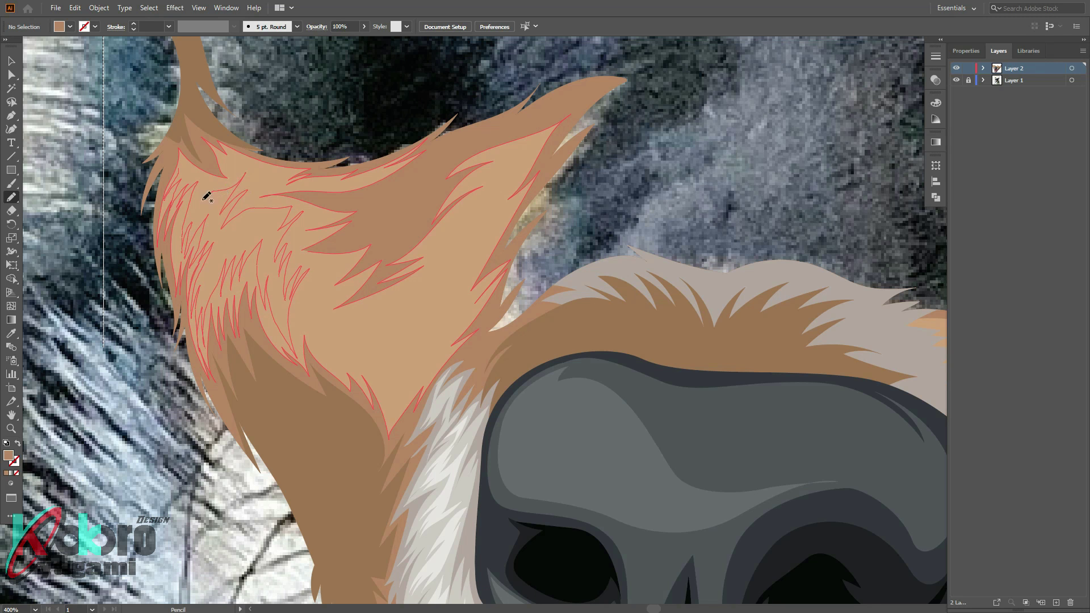
key("i")
key("ctrl+minus")
double_click(8, 455)
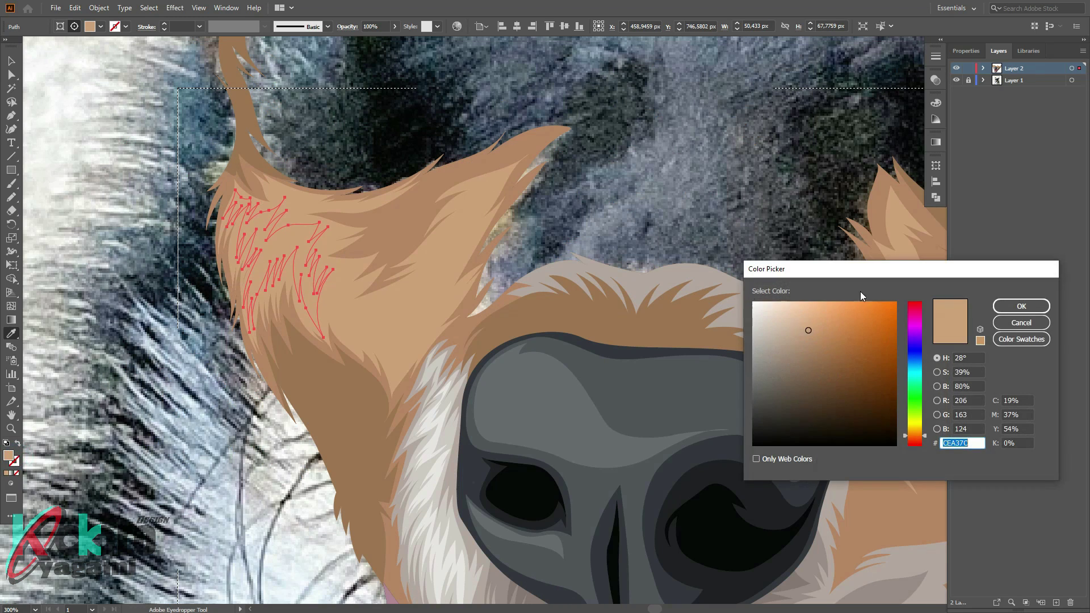
key("Return")
Sharpen a fur strand's tip by moving its anchor, then zoom out to the whole dog
scroll(471, 231, "up", 3)
key("v")
scroll(432, 272, "up", 3)
key("p")
left_click_drag(432, 271, 390, 264)
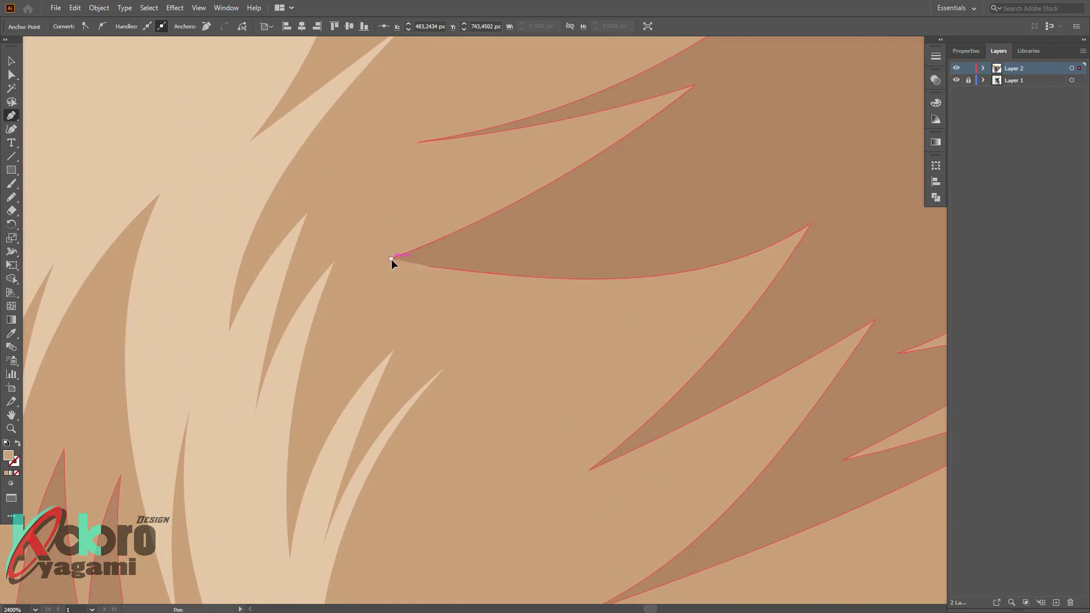
key("n")
scroll(223, 279, "up", 1)
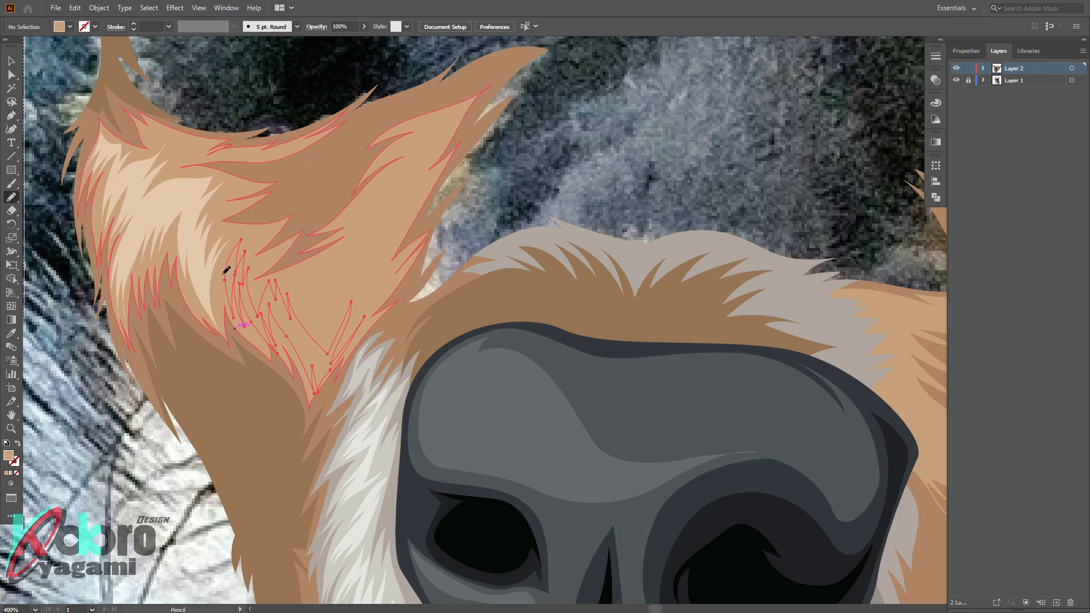
key("i")
key("ctrl+minus")
key("ctrl+minus")
key("ctrl+minus")
key("ctrl+minus")
Draw another fur strand on the ear, comparing against the photo
left_click(957, 68)
left_click(957, 68)
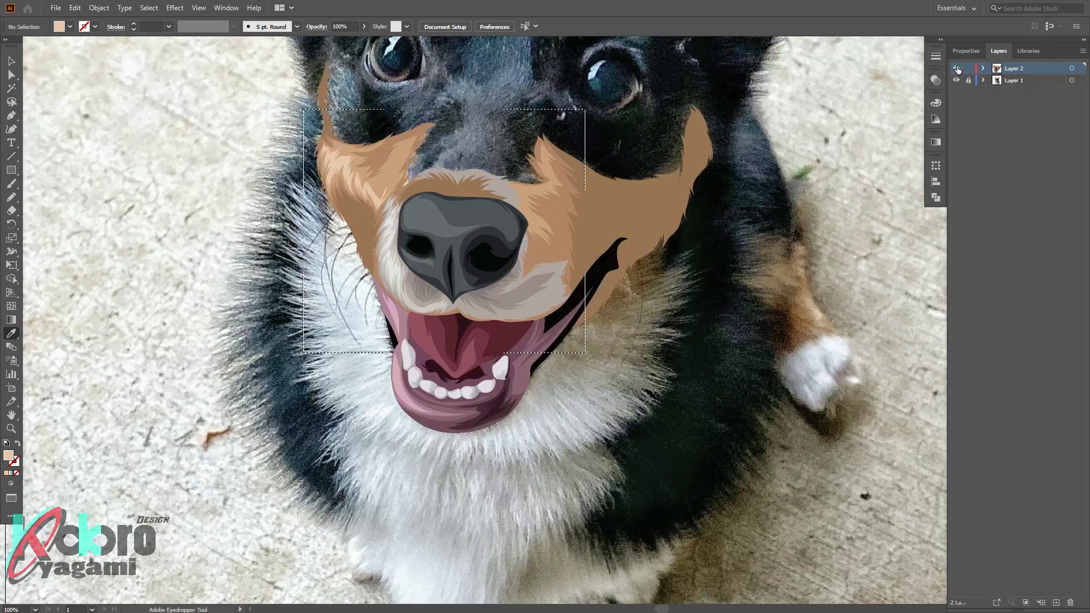
scroll(397, 147, "up", 3)
key("n")
left_click_drag(350, 242, 401, 175)
key("ctrl+minus")
key("ctrl+minus")
key("ctrl+minus")
left_click(957, 68)
scroll(697, 183, "up", 1)
Sketch a shading shape on the right cheek in outline view
key("v")
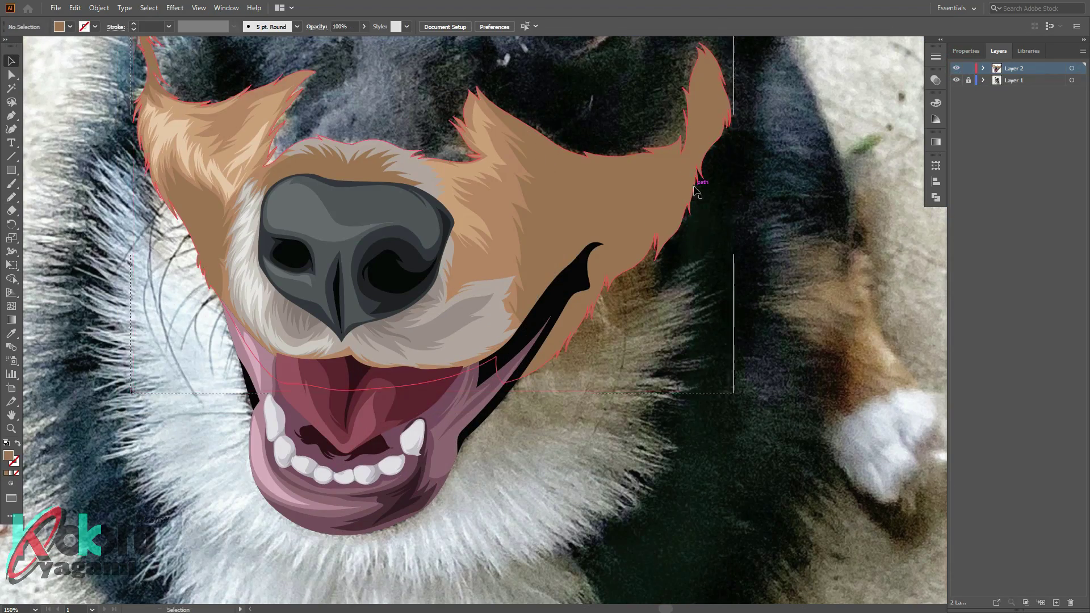
key("ctrl+minus")
key("ctrl+plus")
key("ctrl+plus")
key("ctrl+y")
key("ctrl+minus")
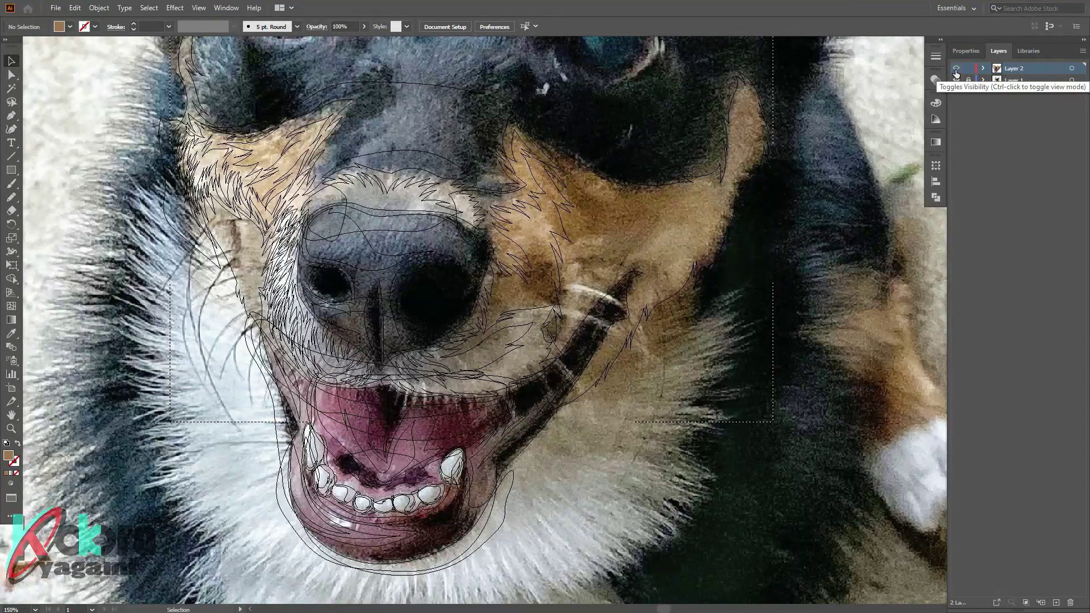
key("ctrl+plus")
key("ctrl+plus")
key("n")
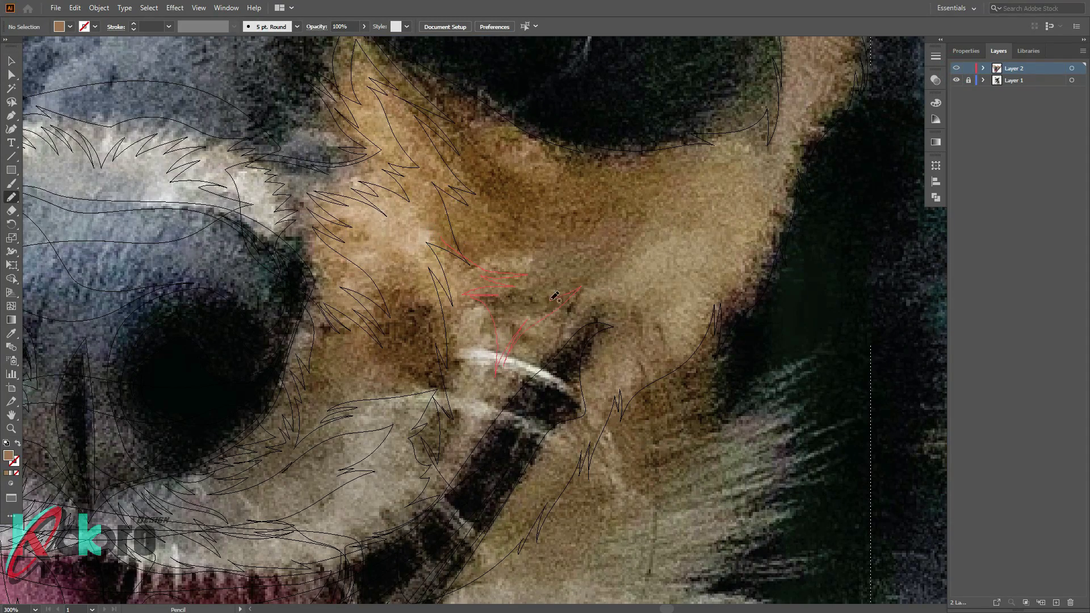
left_click_drag(704, 159, 571, 117)
Draw shading from the ear tip to the cheek and fill it darker brown
key("ctrl+y")
key("ctrl+minus")
scroll(499, 239, "up", 2)
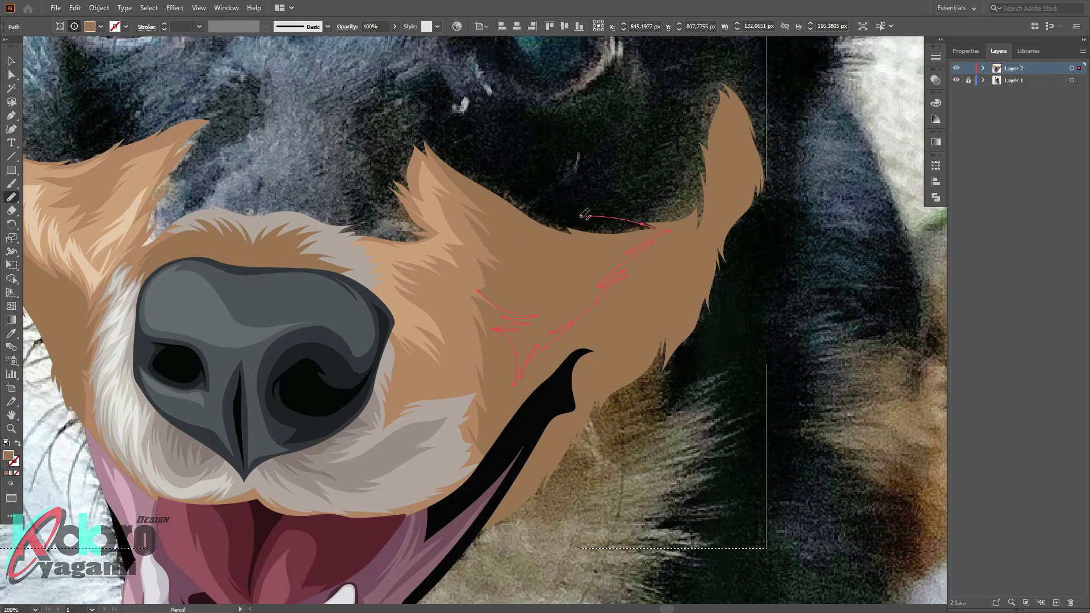
left_click_drag(480, 287, 479, 290)
double_click(7, 455)
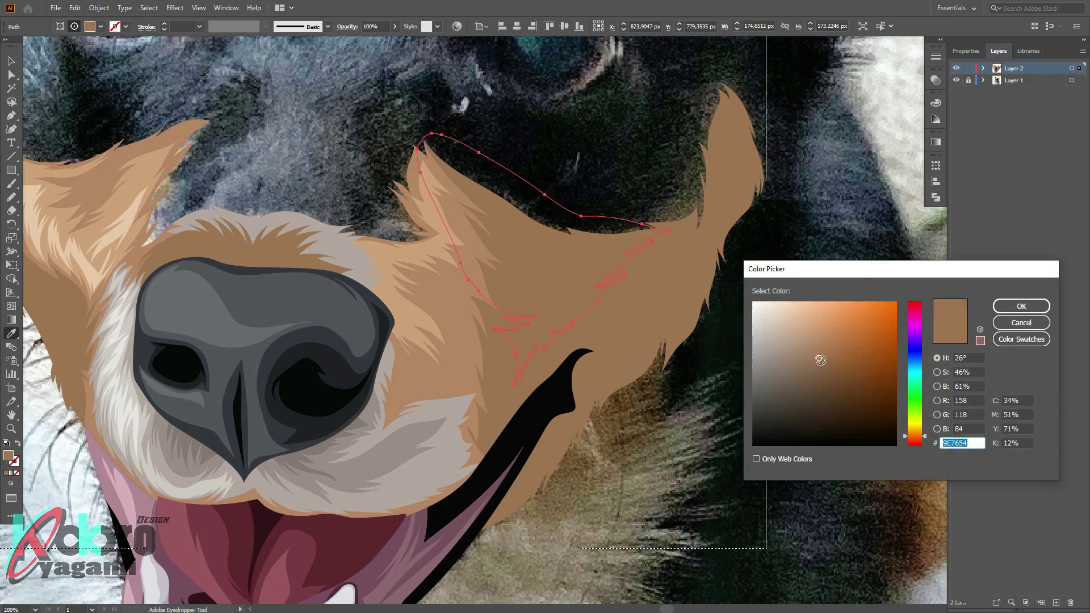
key("Return")
key("ctrl+shift+a")
key("ctrl+0")
Add a second darker brown shading shape on the right cheek
scroll(545, 307, "up", 5)
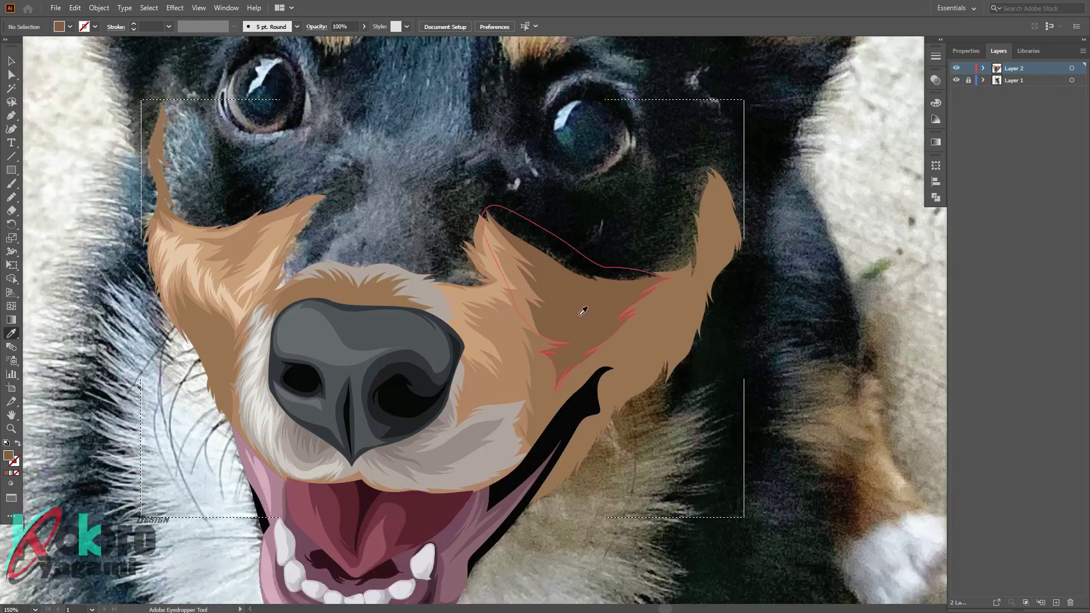
key("n")
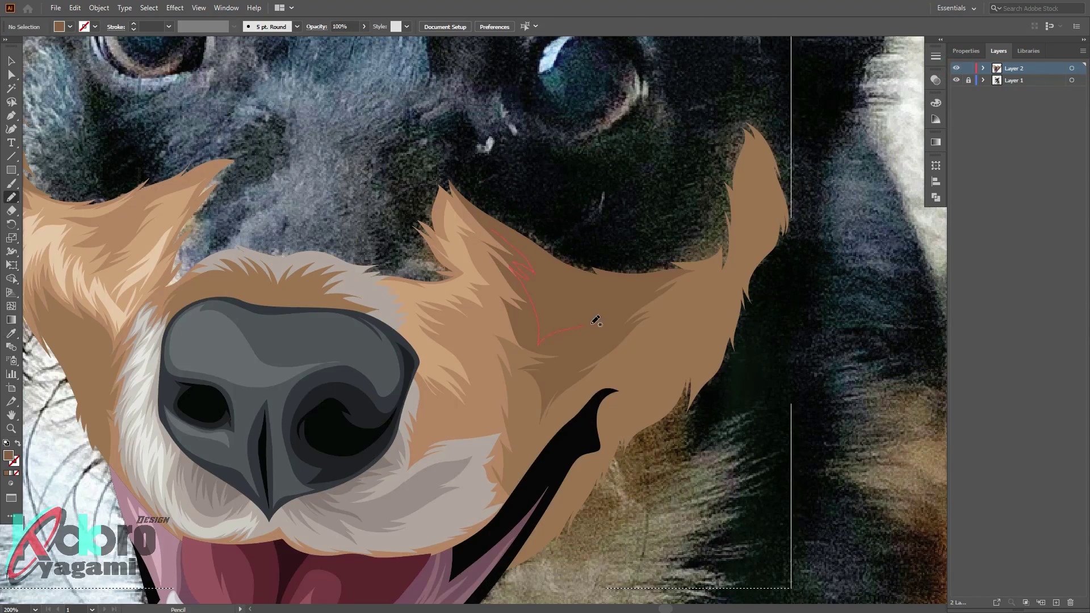
left_click_drag(538, 251, 490, 227)
key("i")
double_click(8, 456)
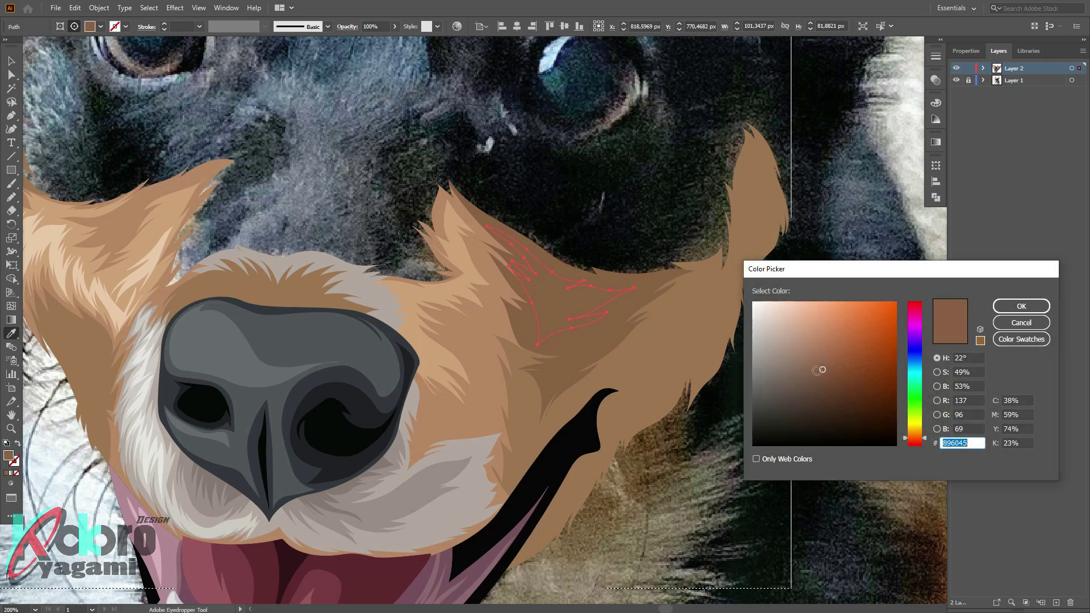
key("Return")
key("ctrl+shift+a")
key("ctrl+0")
Draw fur strands along the lower cheek edge and up the right ear tip
scroll(583, 317, "up", 3)
scroll(583, 317, "up", 3)
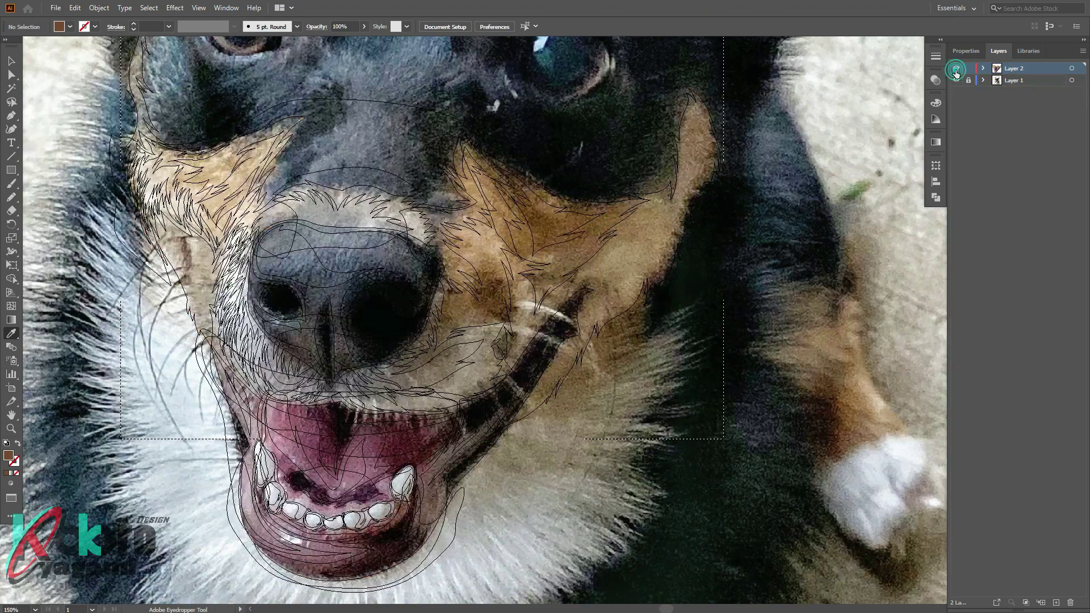
key("n")
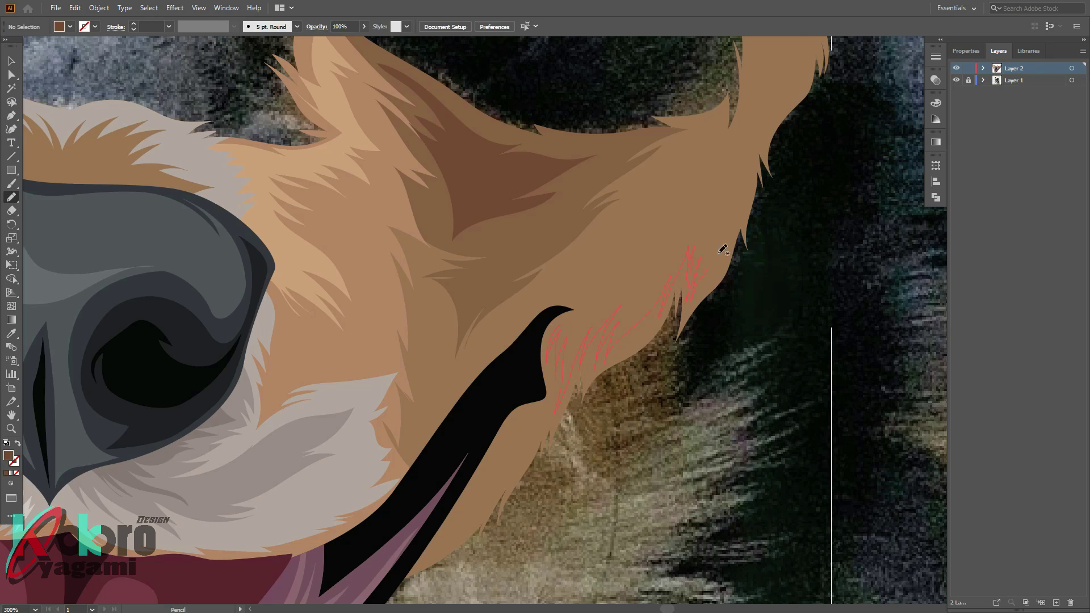
left_click_drag(723, 250, 723, 250)
key("ctrl+equal")
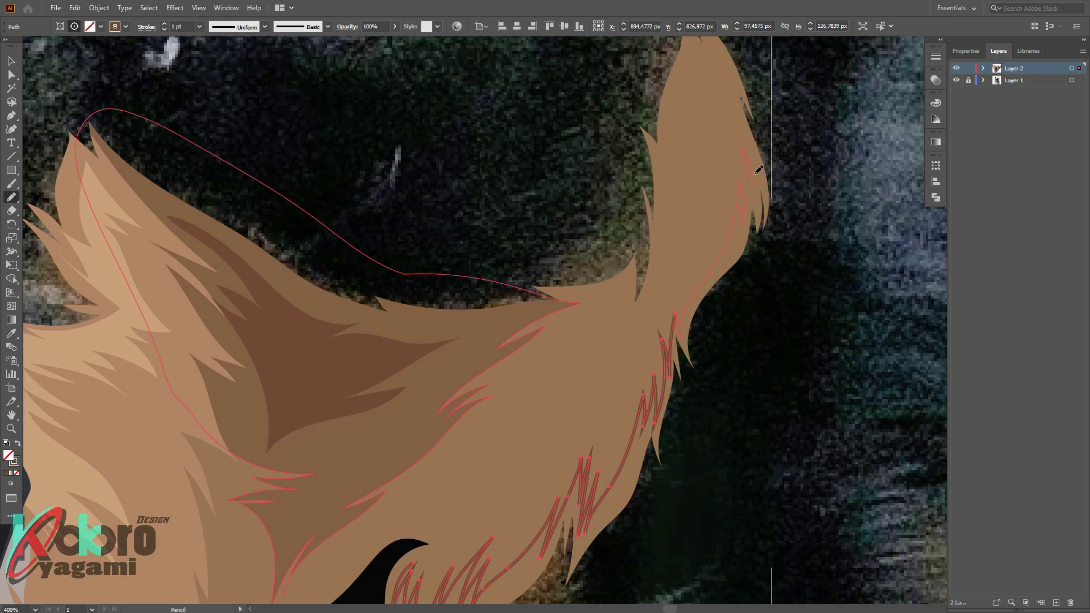
left_click_drag(759, 170, 653, 286)
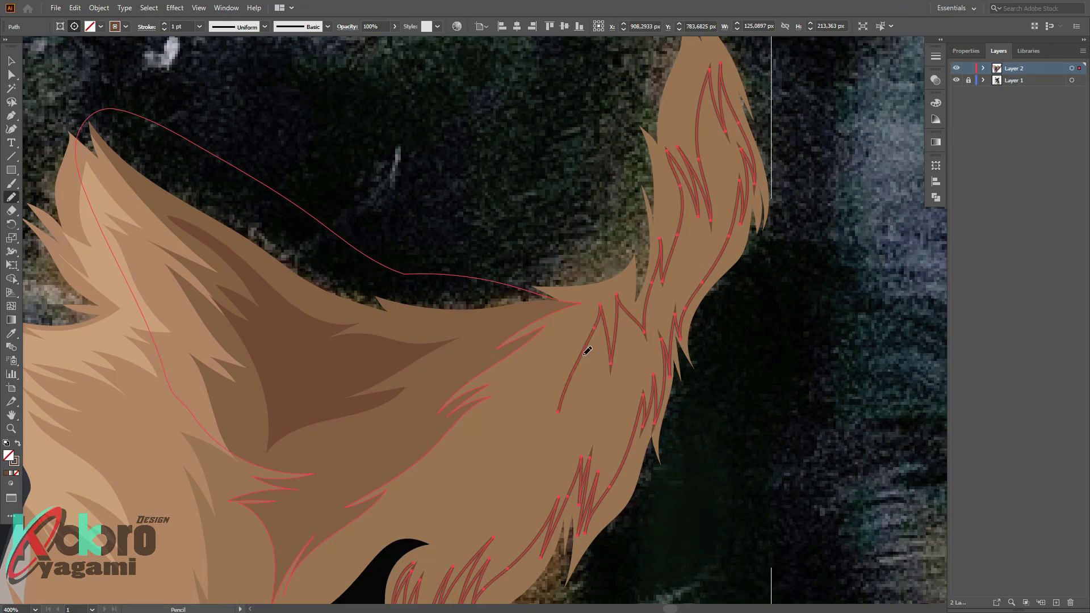
key("ctrl+minus")
scroll(585, 295, "down", 3)
left_click_drag(571, 316, 613, 230)
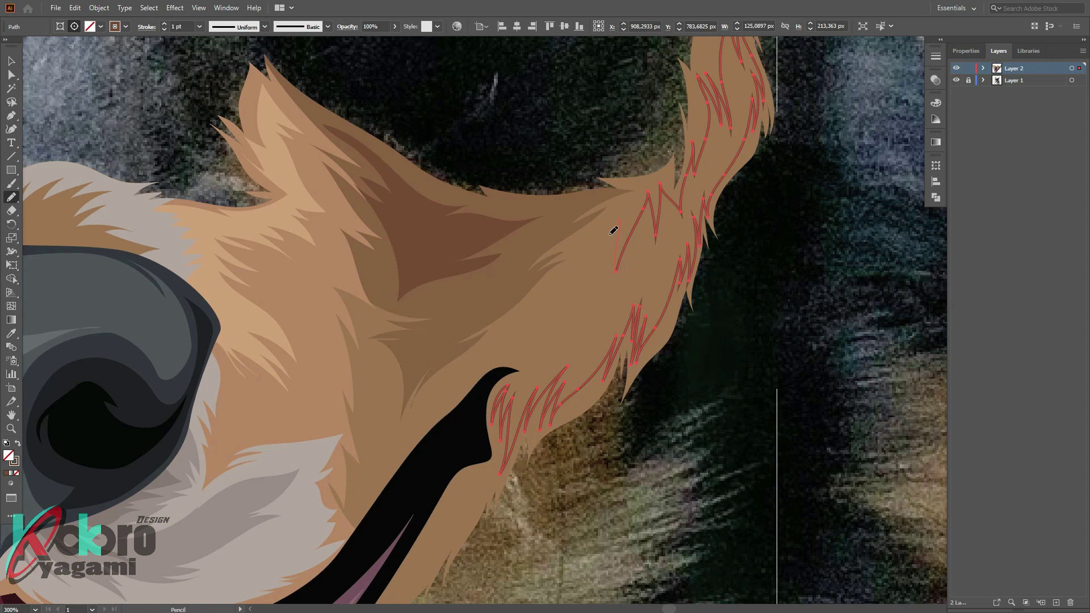
Fill the strands brown, then add a closed fur shape and another strand on the cheek edge
key("i")
left_click(678, 332)
double_click(8, 456)
left_click(1021, 307)
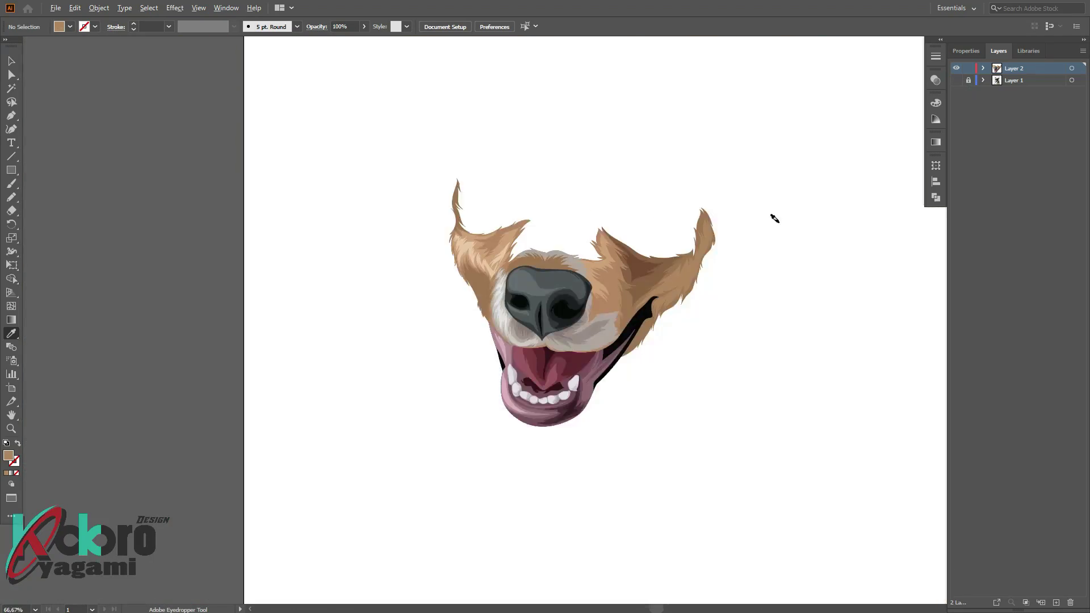
left_click(956, 80)
scroll(670, 283, "up", 5)
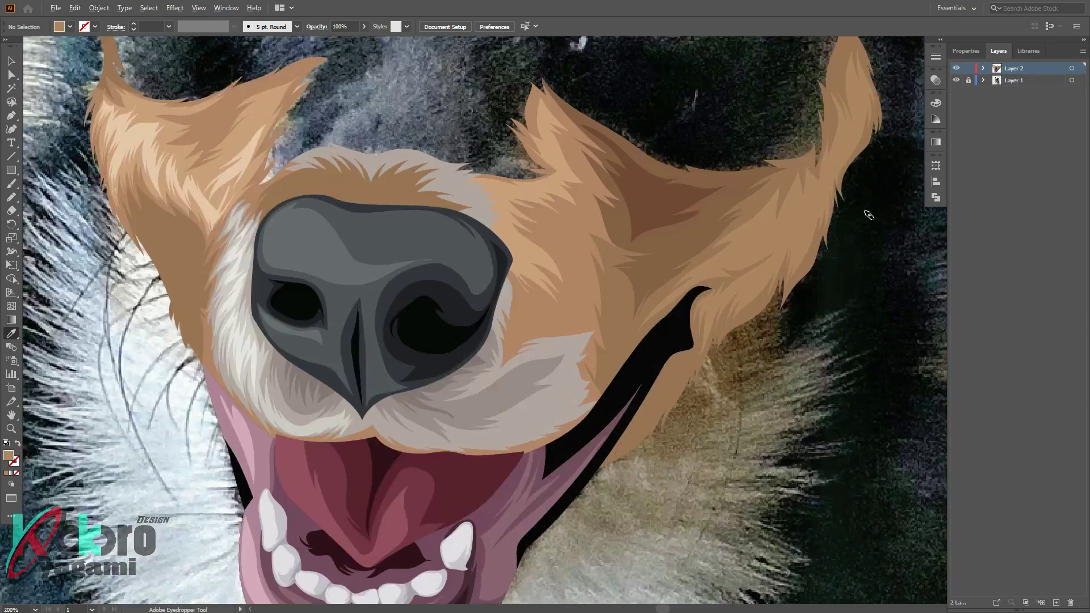
key("n")
left_click_drag(725, 247, 658, 303)
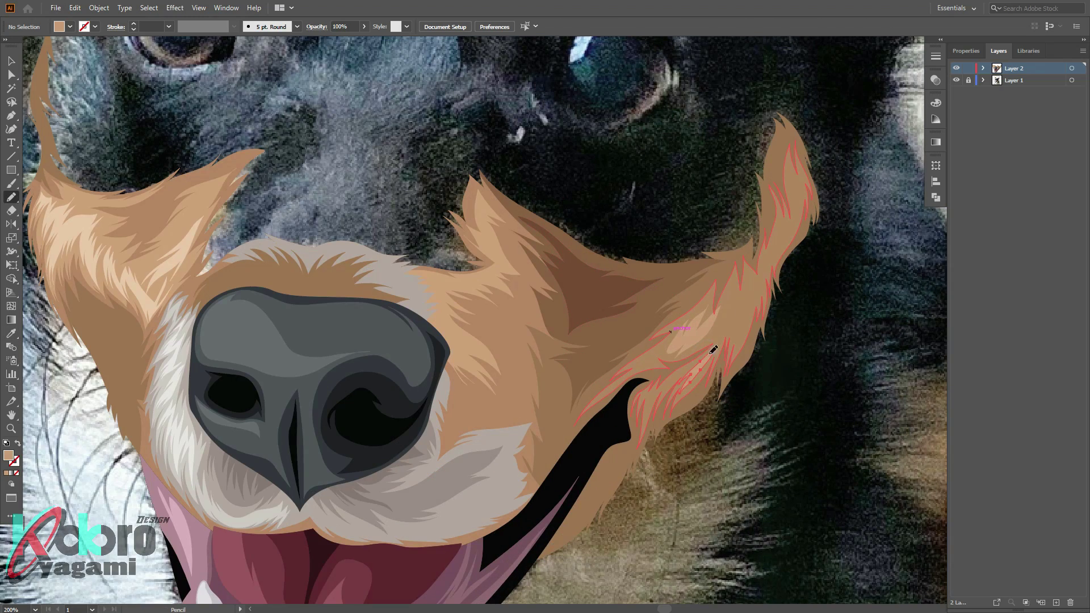
left_click_drag(713, 350, 715, 346)
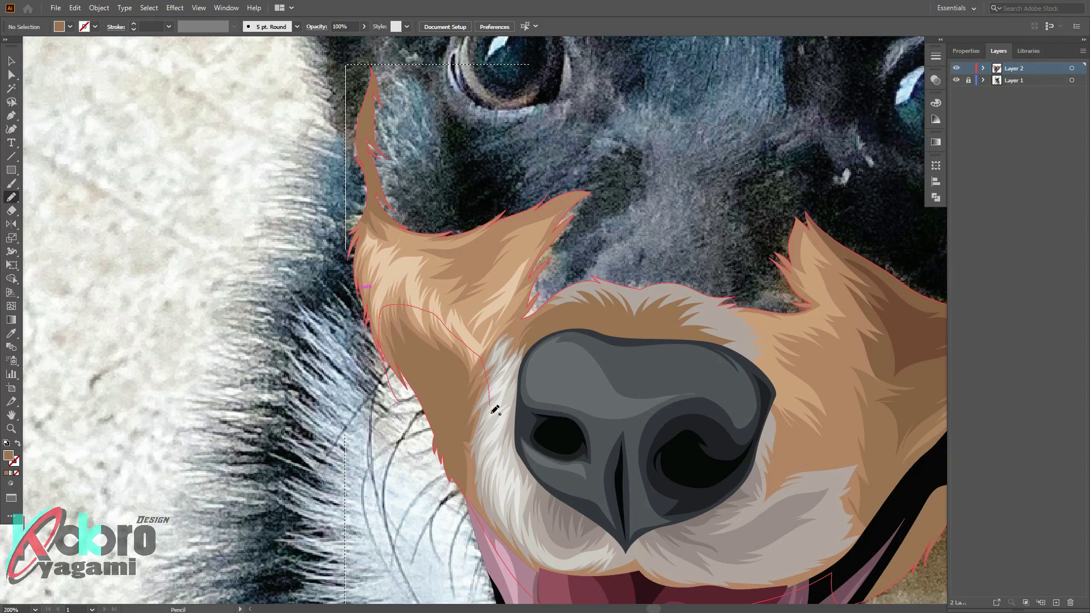
Draw a brown fur shape on the cheek and grey (9B918E) fur strands above the nose
left_click_drag(494, 409, 380, 311)
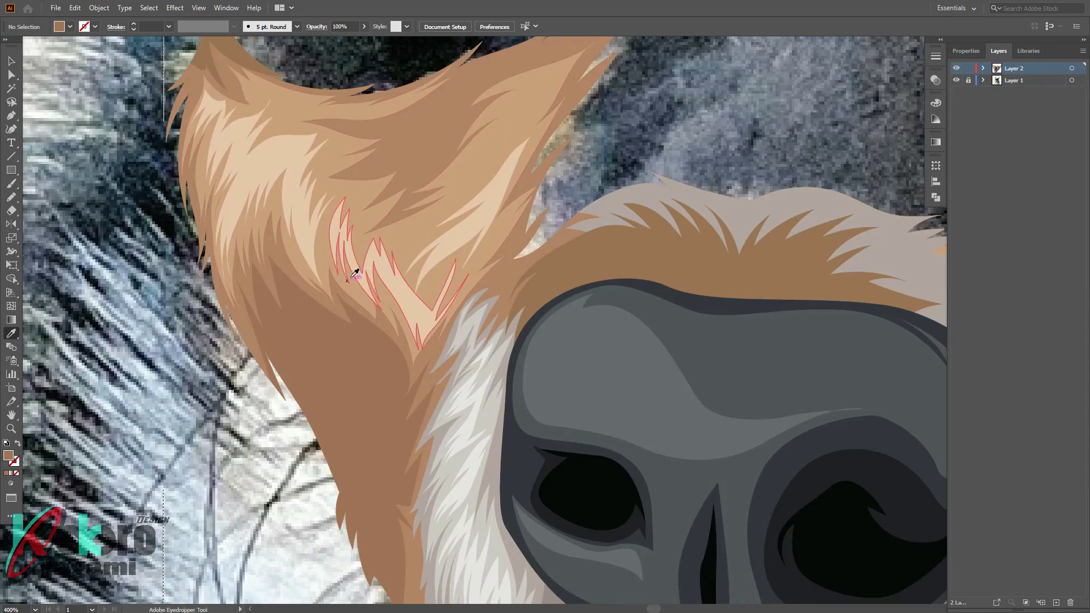
key("n")
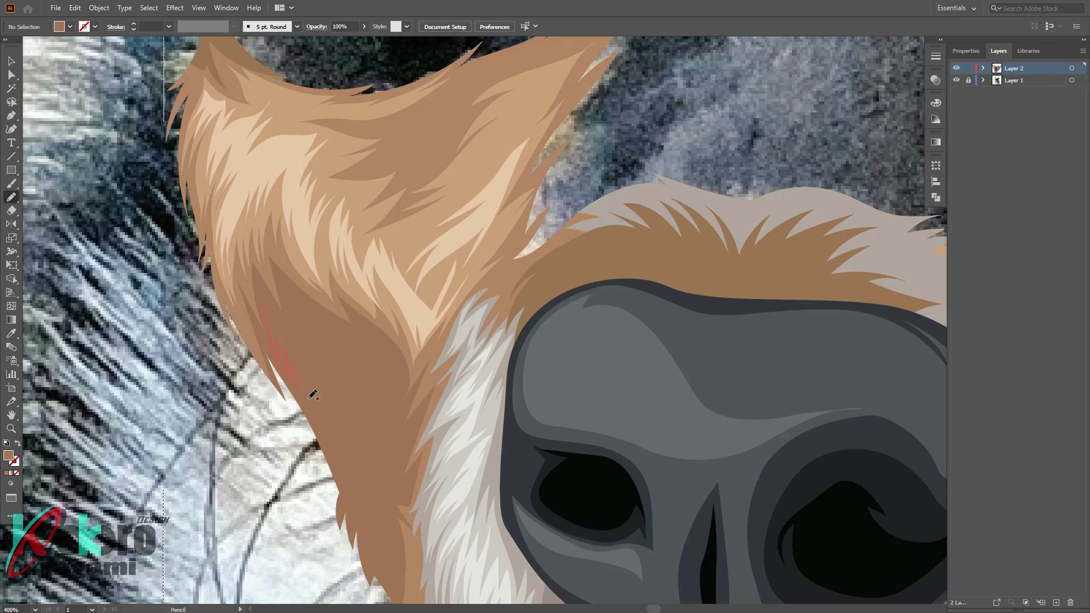
key("ctrl+minus")
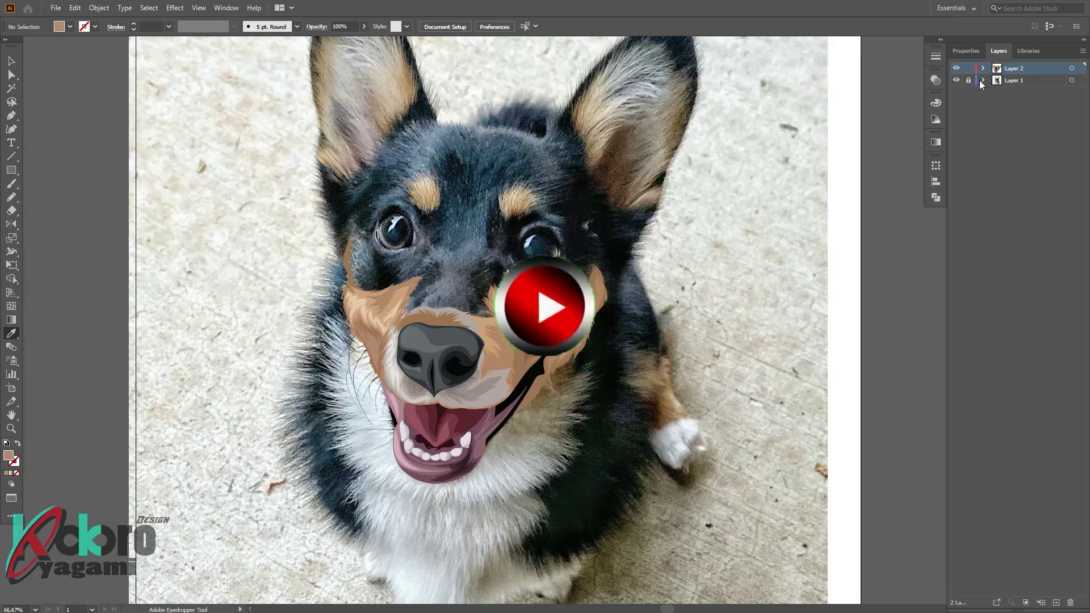
left_click(956, 80)
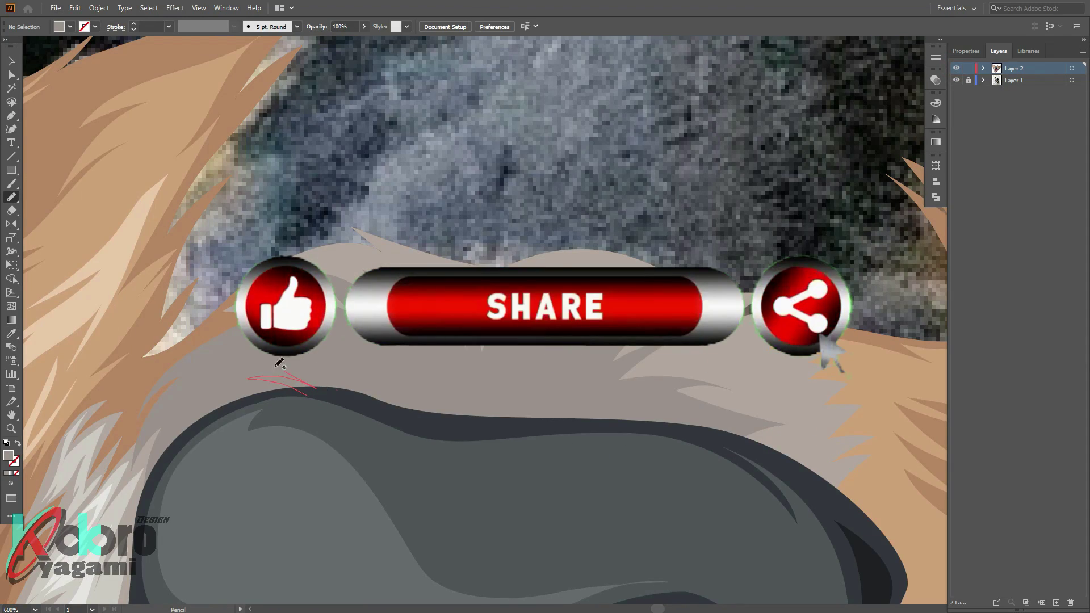
left_click_drag(427, 315, 465, 388)
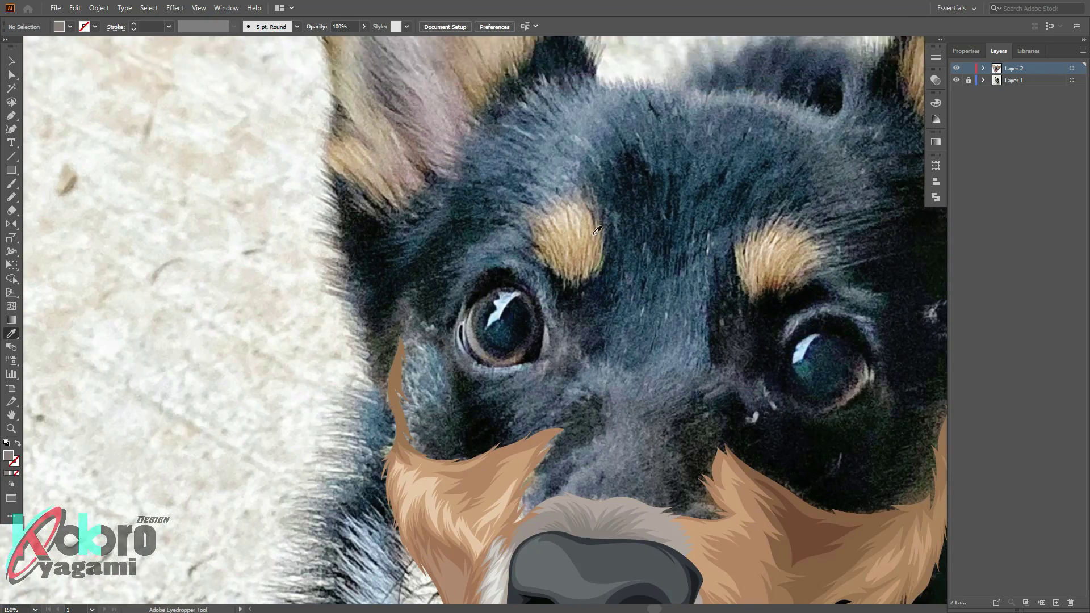
Draw a spiky fur shape and reshape the darker inner eyebrow fur path with Direct Selection
scroll(598, 230, "up", 2)
key("n")
left_click_drag(495, 161, 578, 173)
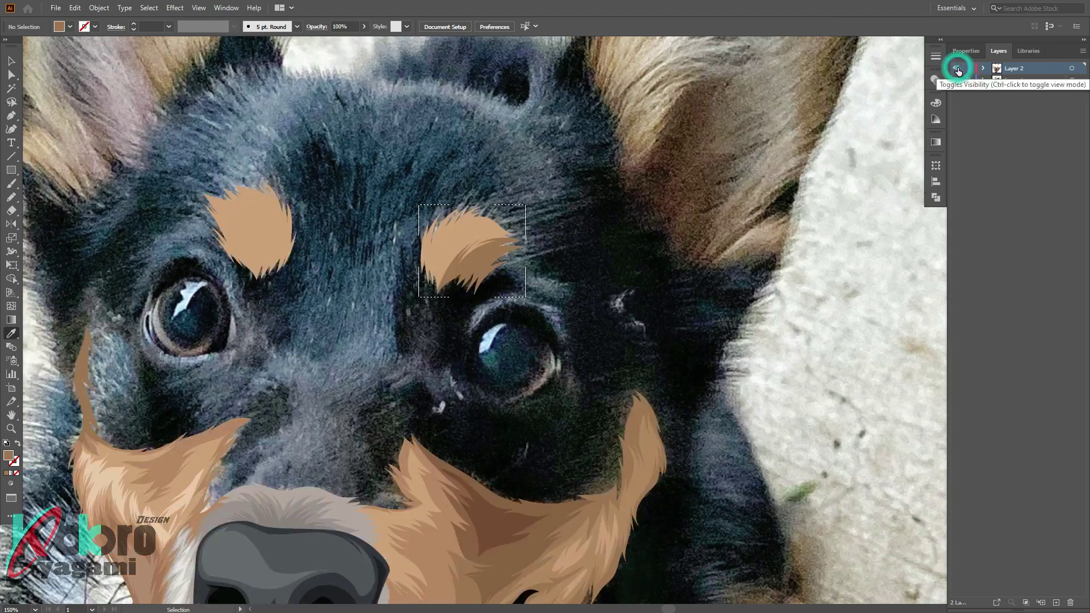
key("ctrl+equal")
key("ctrl+equal")
key("a")
left_click(449, 228)
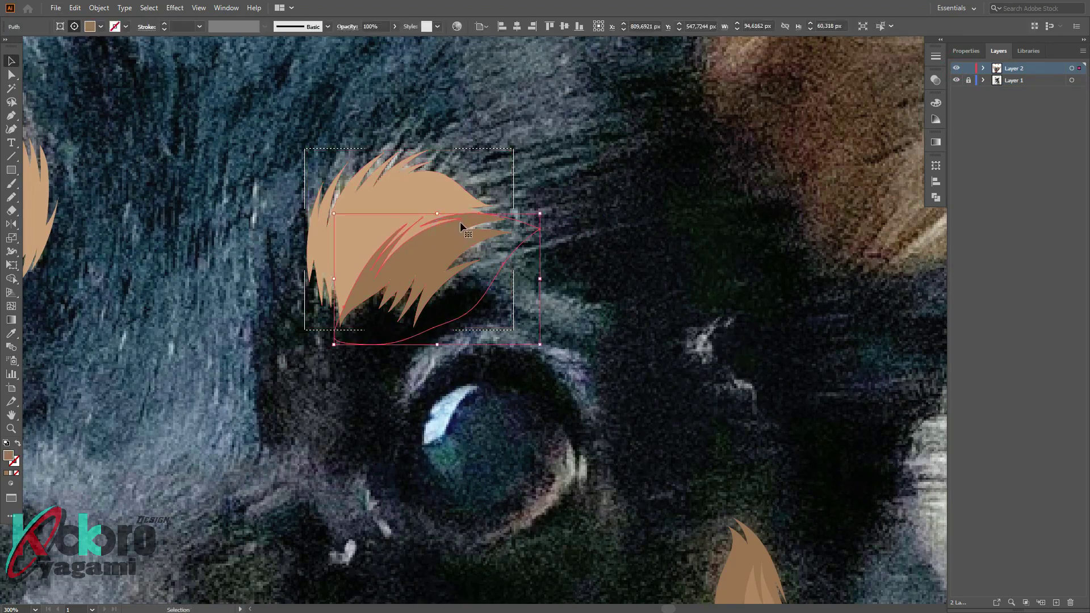
left_click_drag(460, 221, 417, 241)
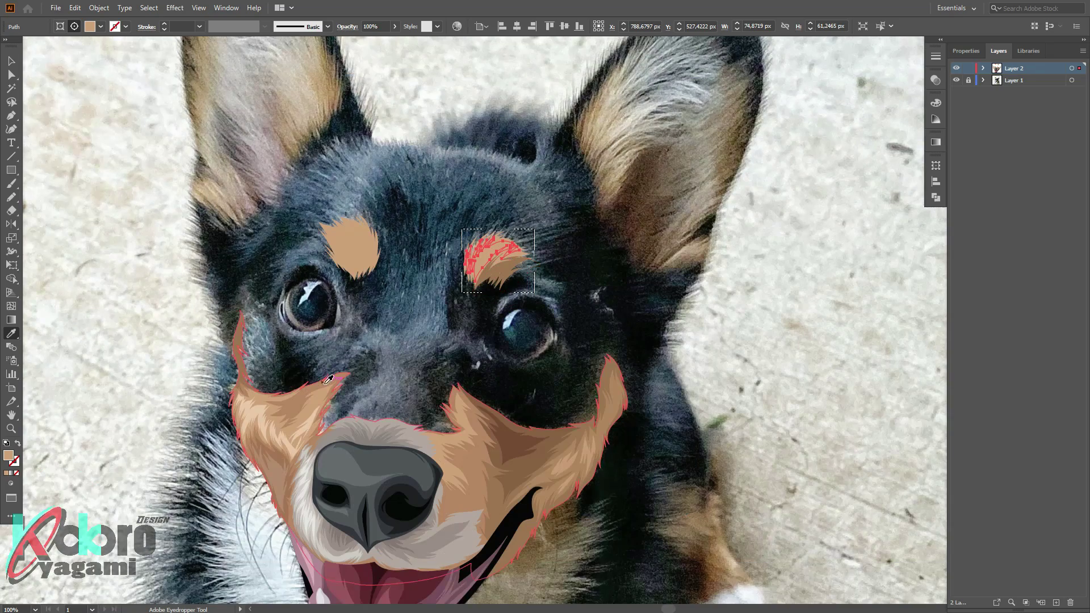
Add zigzag fur strands across the eyebrow and check the resulting fill
key("ctrl+shift+a")
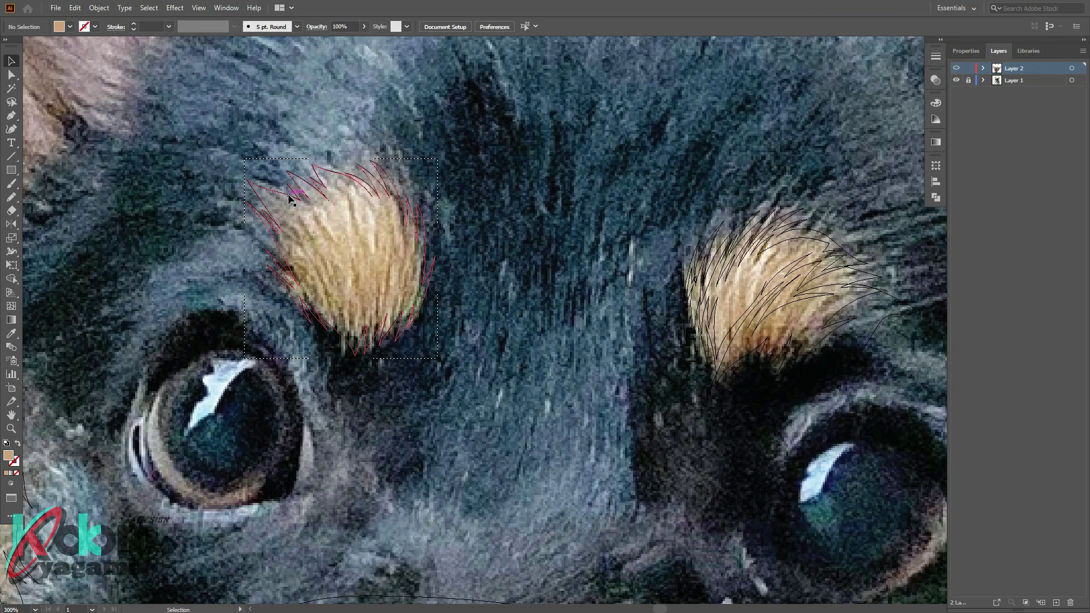
key("n")
left_click_drag(281, 183, 313, 223)
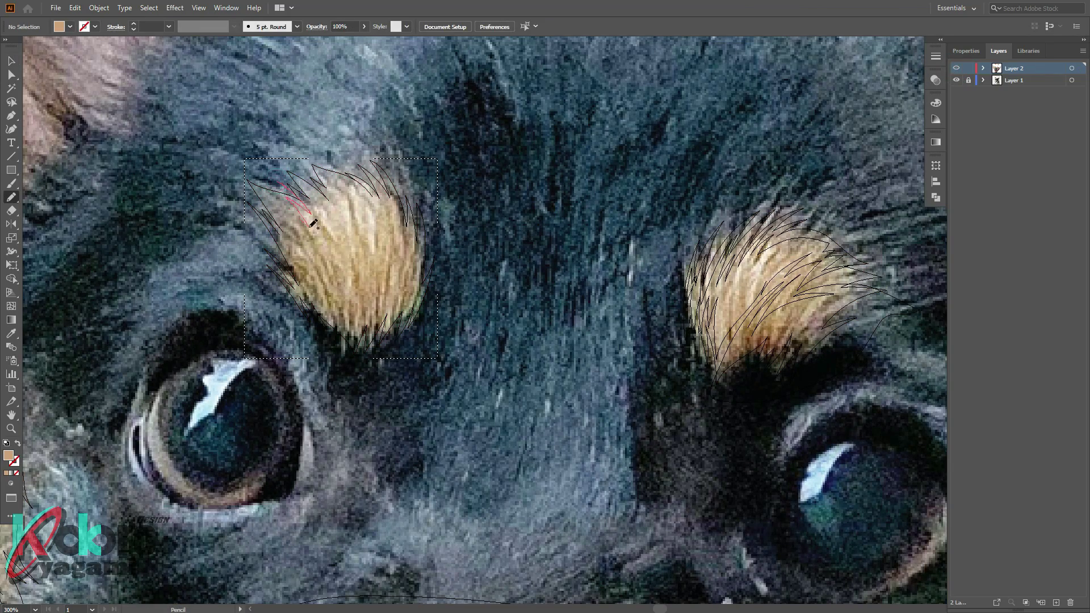
left_click_drag(351, 291, 345, 329)
left_click_drag(359, 330, 396, 309)
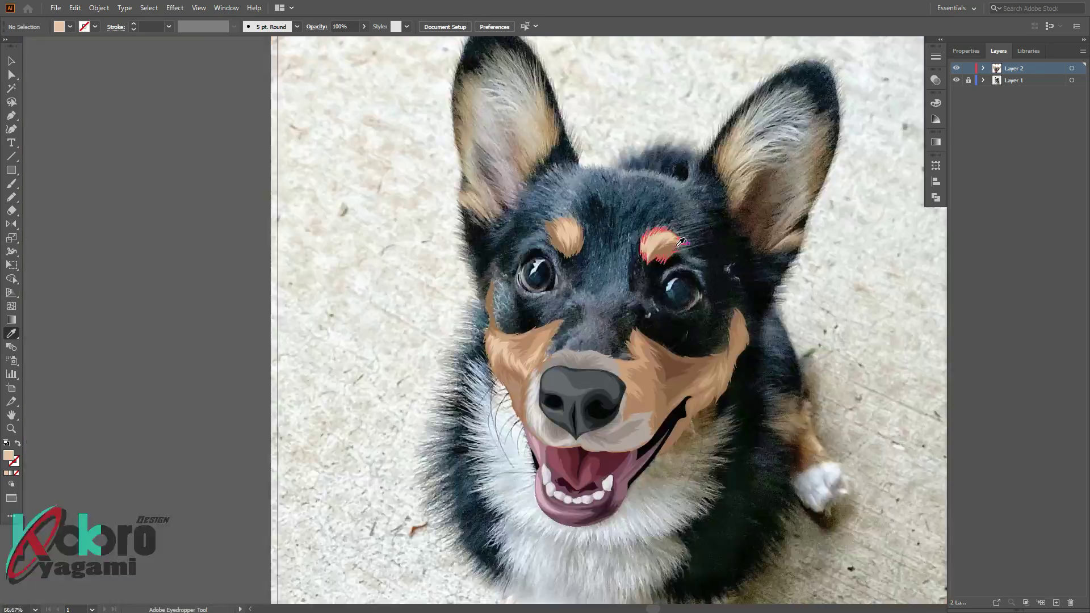
left_click(680, 242)
scroll(517, 194, "up", 2)
scroll(518, 198, "down", 1)
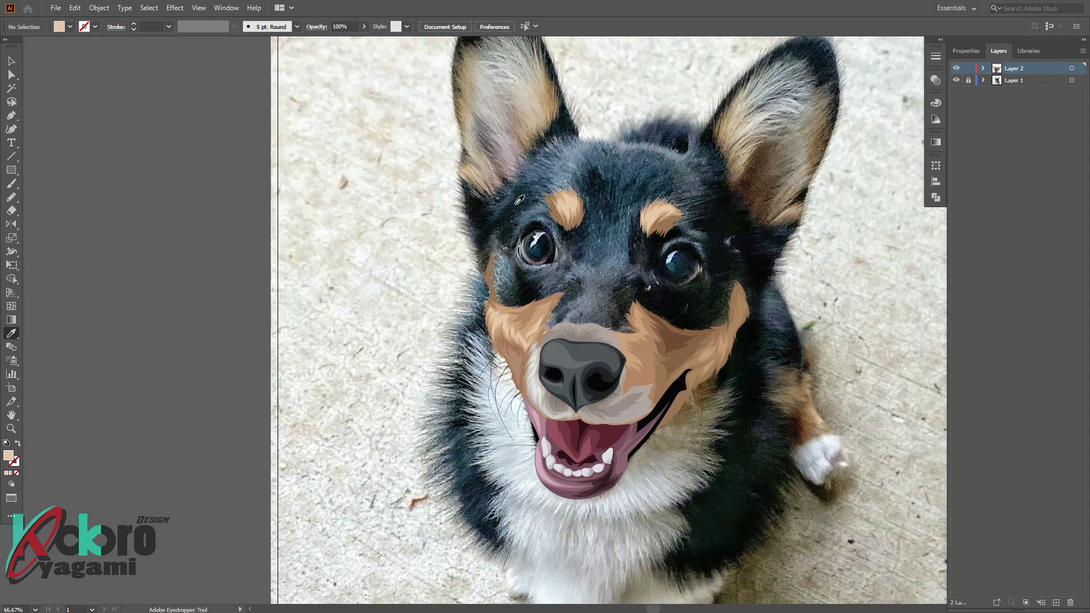
scroll(519, 198, "down", 1)
scroll(545, 296, "up", 1)
scroll(560, 286, "up", 4)
scroll(561, 286, "down", 3)
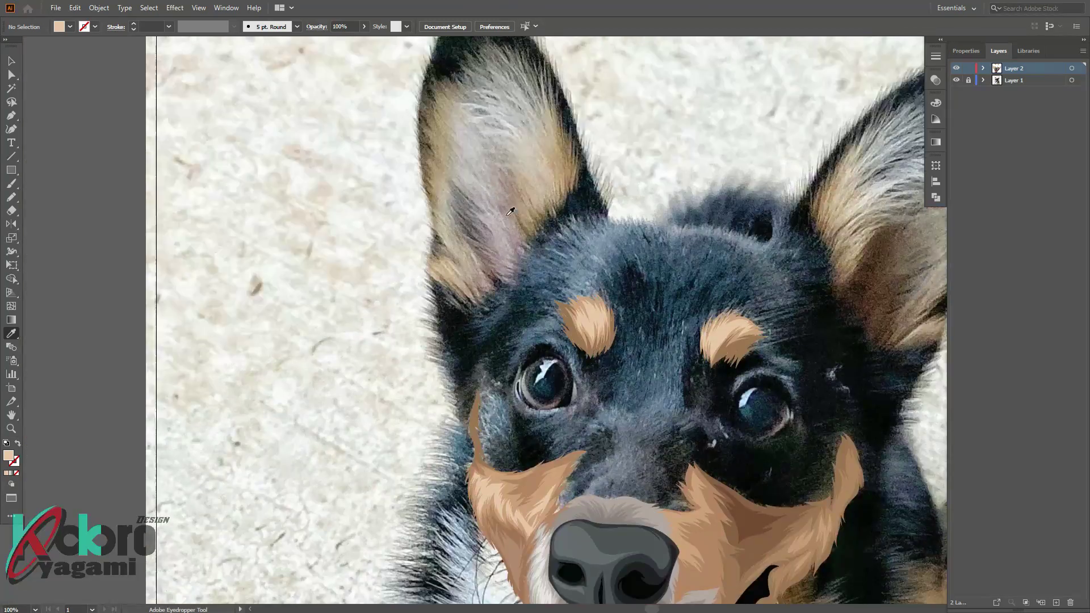
scroll(362, 355, "up", 3)
Draw a zigzag fur outline up the left ear to its tip
key("n")
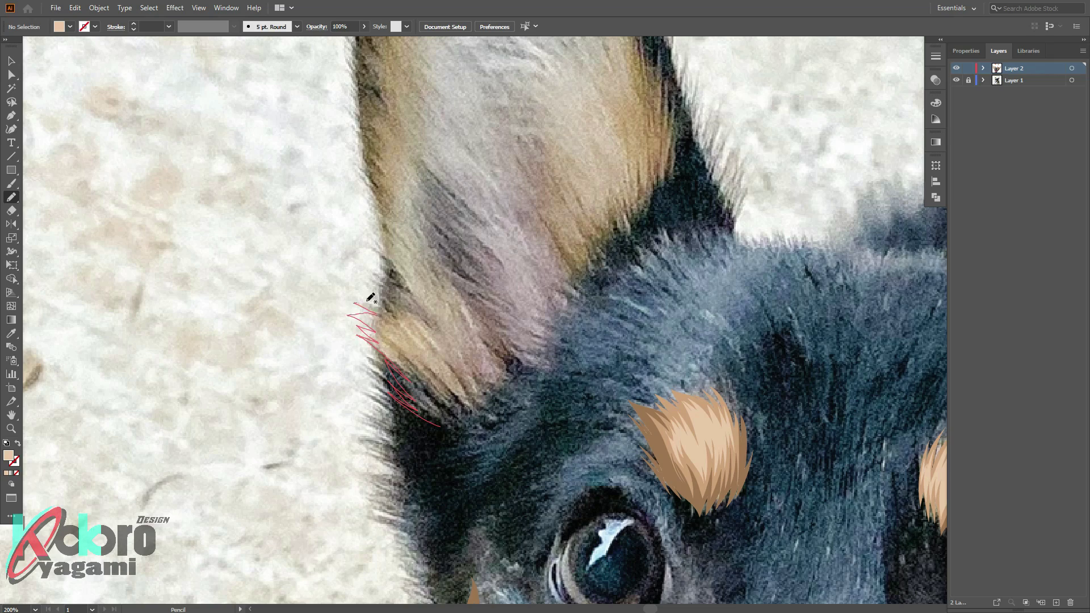
left_click_drag(371, 297, 379, 279)
left_click_drag(356, 102, 358, 65)
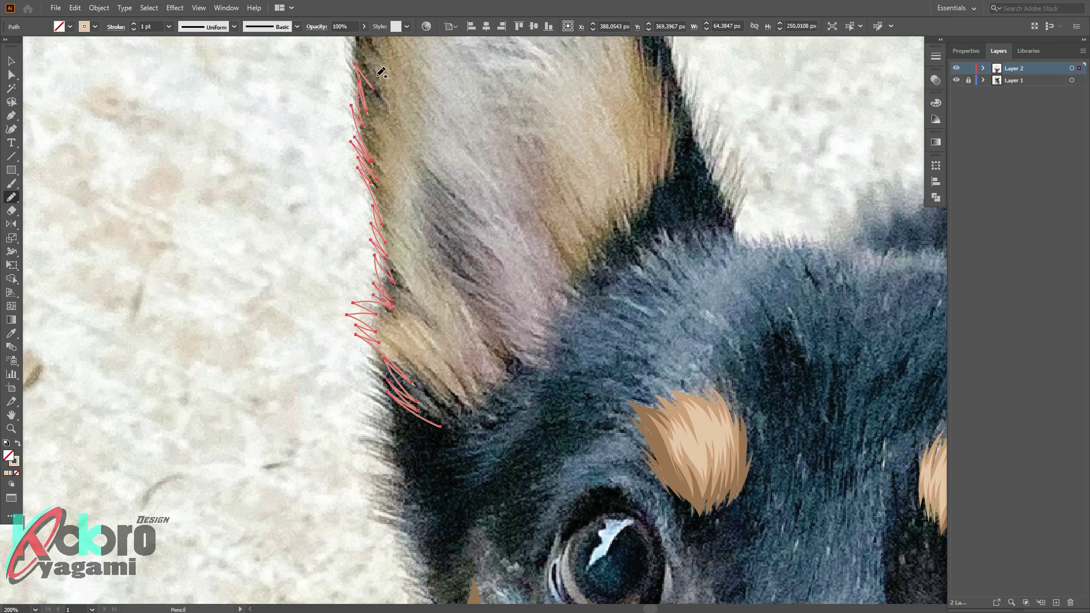
scroll(346, 142, "up", 3)
left_click_drag(341, 163, 434, 117)
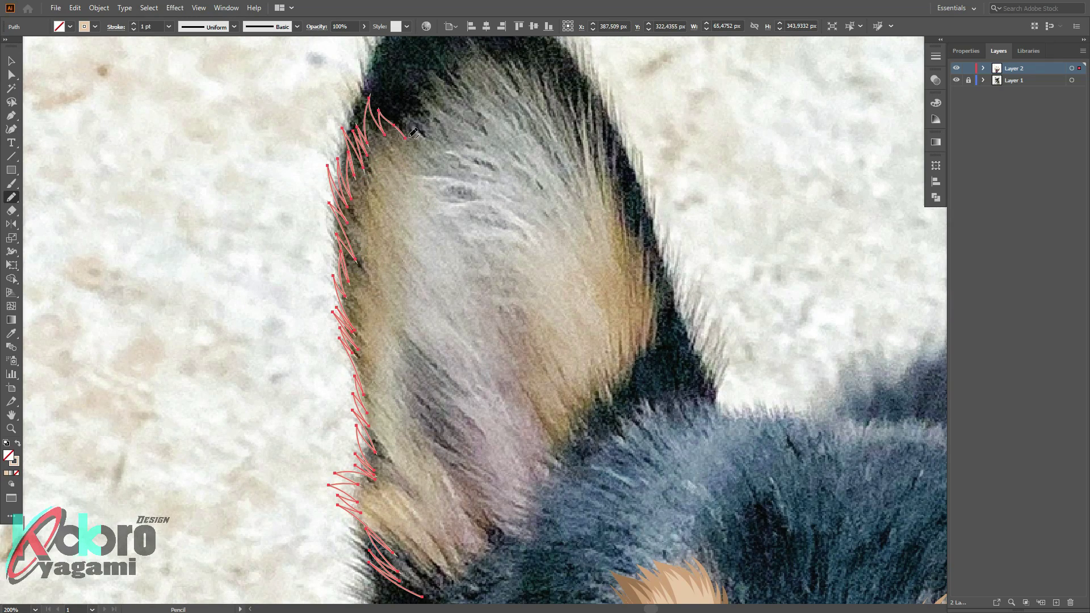
left_click_drag(441, 56, 474, 57)
key("ctrl+minus")
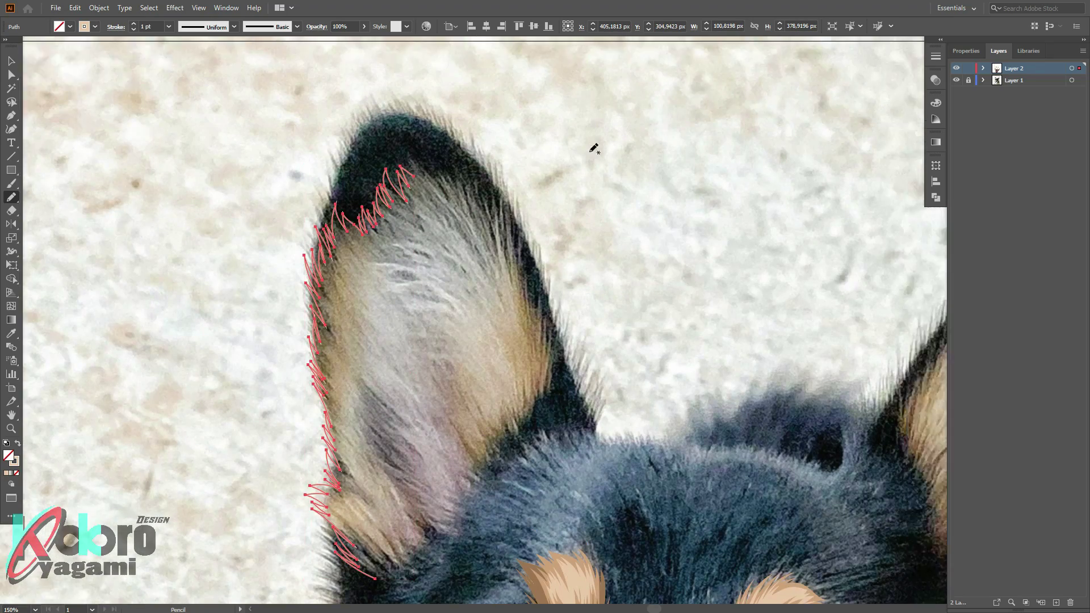
key("ctrl+plus")
Continue the fur outline past the tip and down the ear's other side
left_click_drag(365, 175, 413, 205)
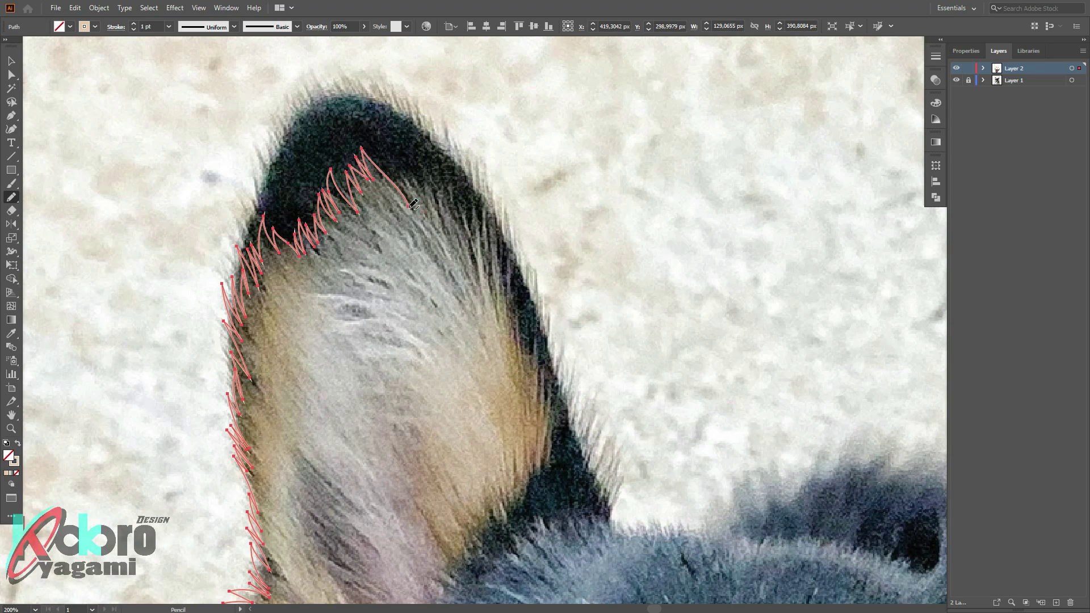
mouse_move(495, 250)
left_mouse_down()
mouse_move(529, 361)
mouse_move(478, 368)
mouse_move(477, 218)
left_mouse_up()
scroll(533, 352, "down", 4)
mouse_move(426, 299)
left_mouse_down()
mouse_move(322, 345)
mouse_move(290, 344)
left_mouse_up()
scroll(305, 297, "down", 4)
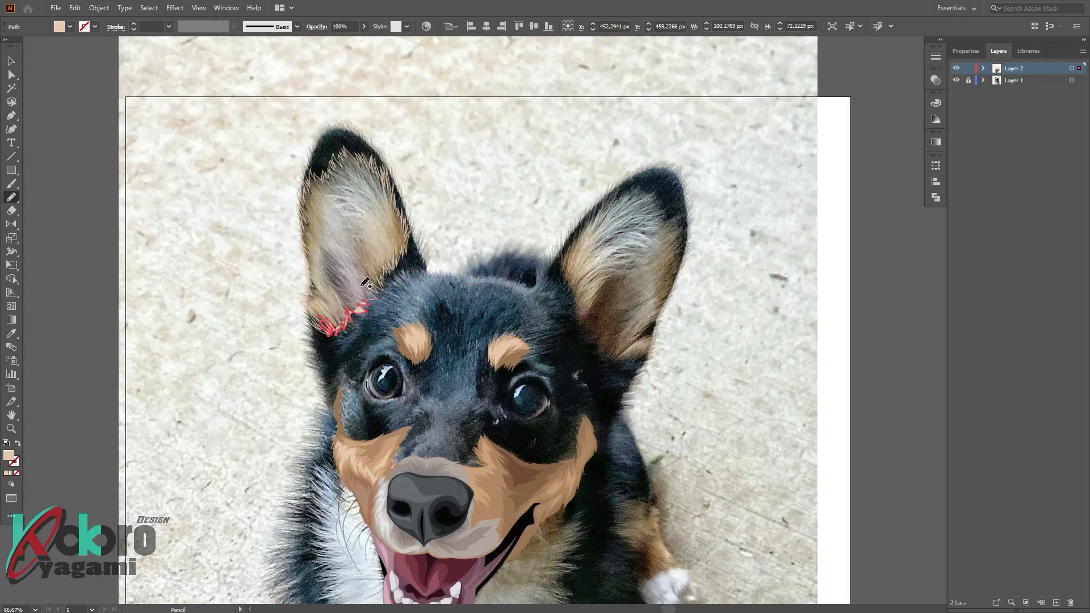
scroll(445, 244, "up", 3)
scroll(445, 244, "up", 2)
Close the ear outline into one shape with a tan fill and no stroke
key("p")
left_click(444, 244)
scroll(445, 244, "down", 3)
key("shift+x")
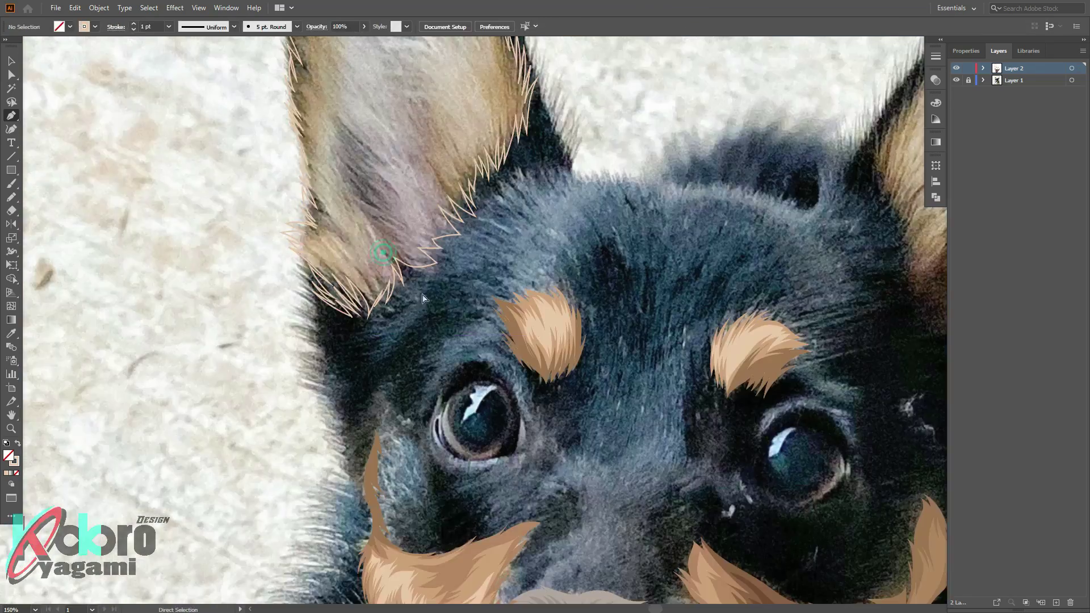
key("ctrl+shift+a")
scroll(515, 218, "down", 2)
scroll(516, 218, "down", 3)
In Outline view, pencil zigzag fur strands inside the left ear
scroll(421, 216, "up", 2)
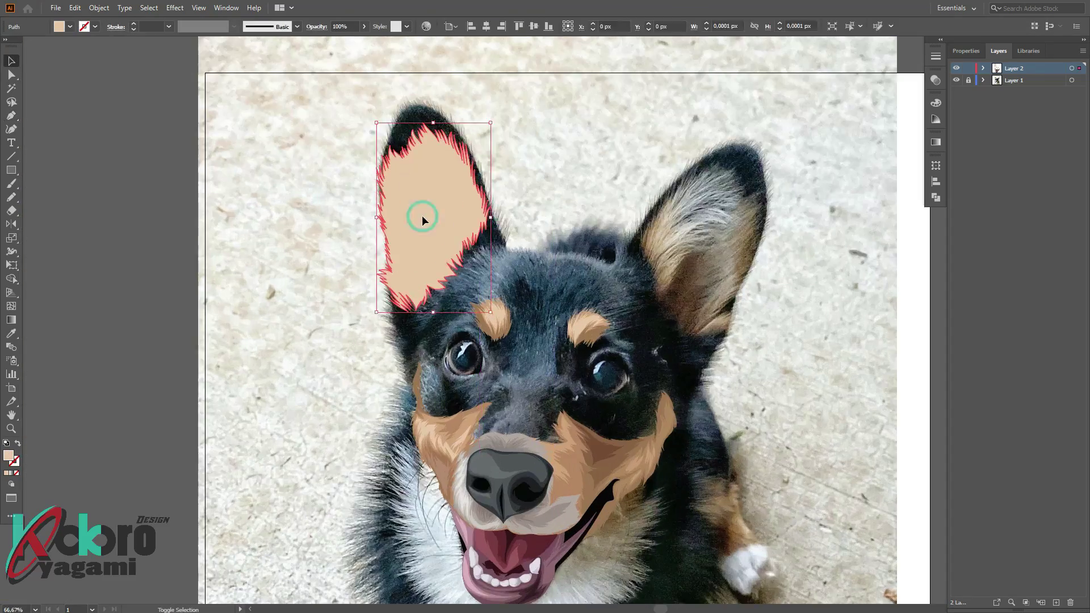
scroll(421, 216, "up", 2)
key("ctrl+y")
scroll(424, 206, "up", 2)
key("n")
left_click_drag(542, 452, 497, 391)
left_click_drag(506, 312, 488, 245)
left_click_drag(526, 304, 555, 347)
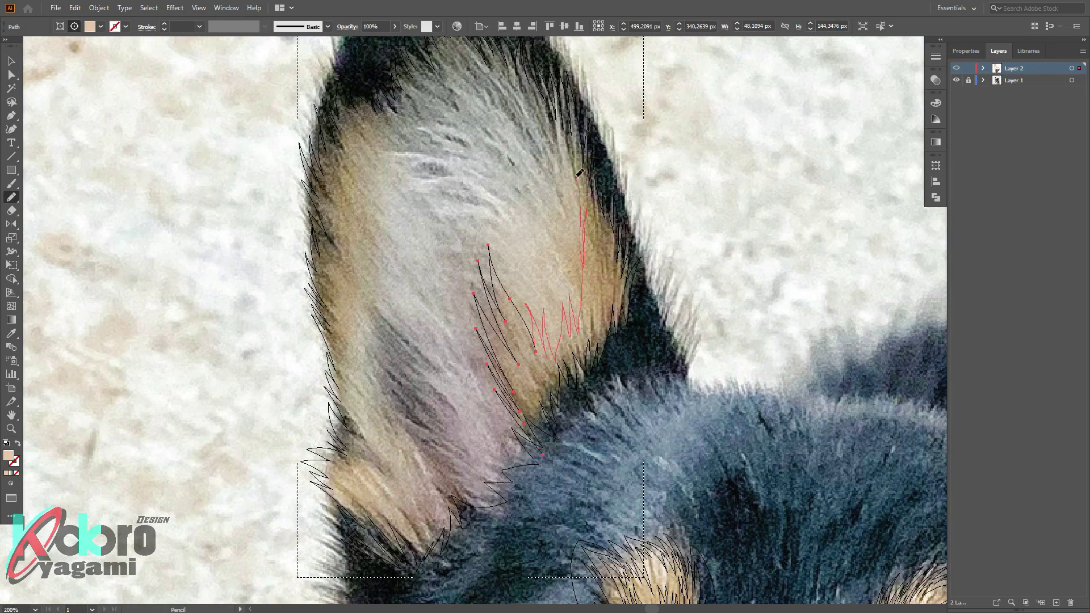
left_click_drag(579, 173, 576, 176)
left_click_drag(544, 145, 564, 168)
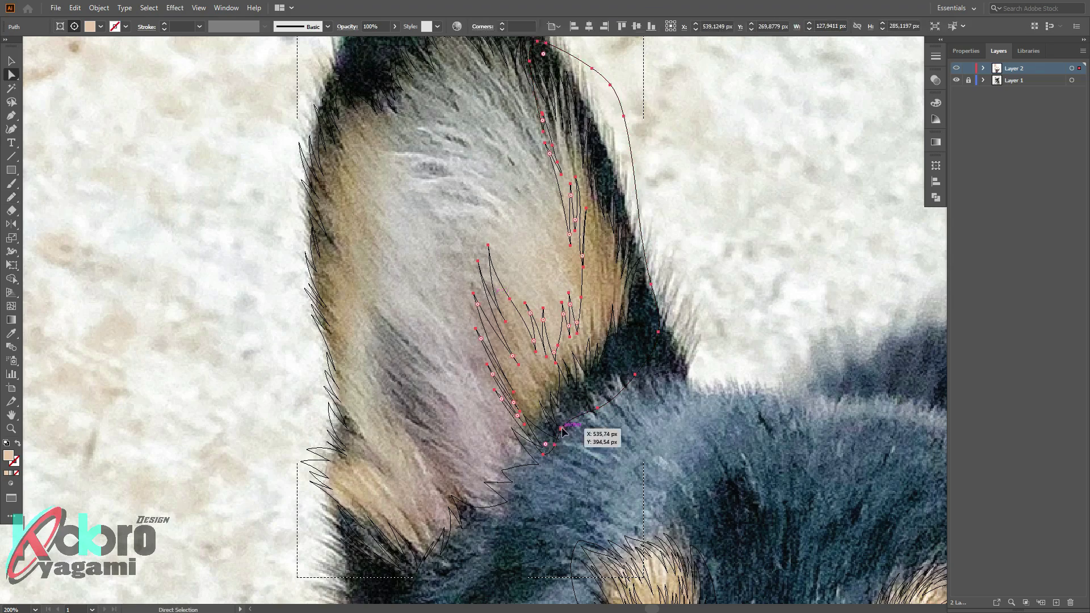
left_click_drag(533, 61, 544, 455)
Fill the new ear strands with a darker tan sampled from the photo
key("a")
scroll(748, 328, "down", 3)
key("i")
left_click(620, 421)
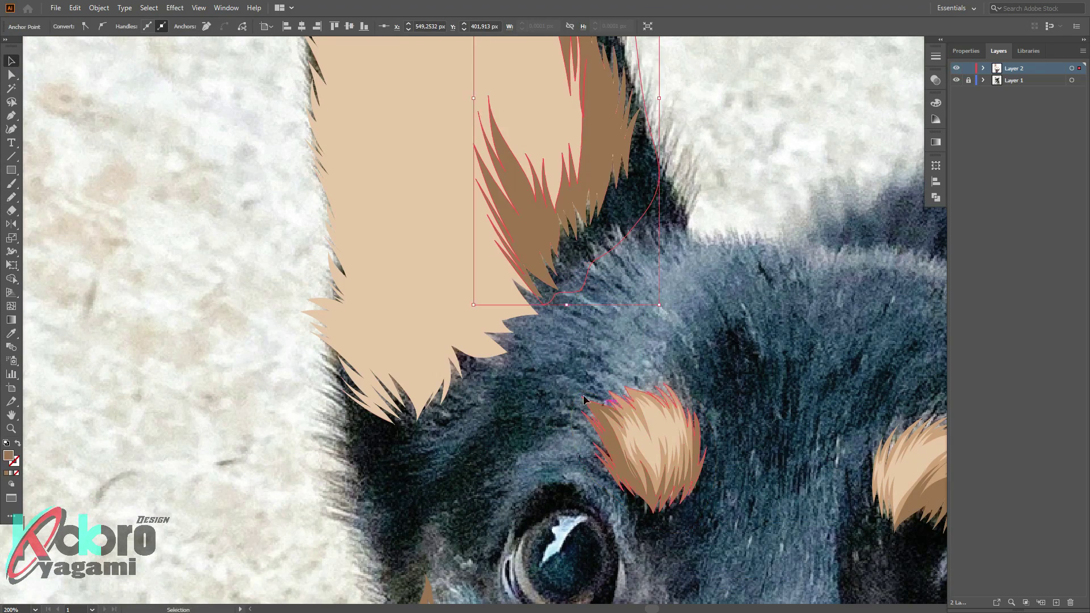
scroll(702, 296, "down", 4)
scroll(725, 288, "up", 2)
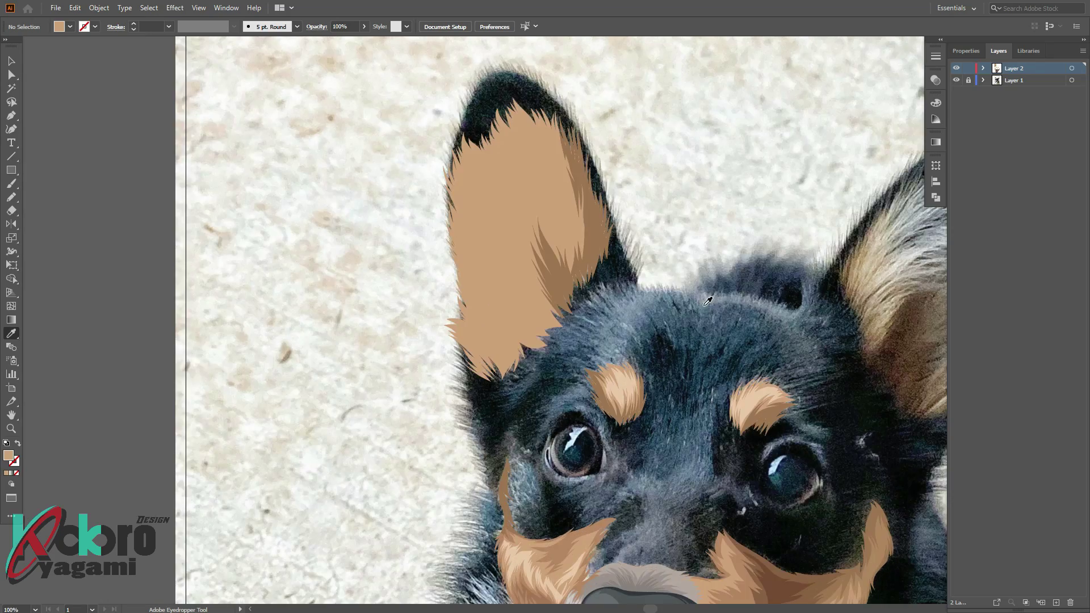
With the layer in outlines, draw more fur strands up the ear and along its left edge
left_click(957, 68, "ctrl")
scroll(536, 307, "up", 2)
scroll(530, 310, "up", 1)
key("b")
key("n")
left_click_drag(516, 370, 552, 388)
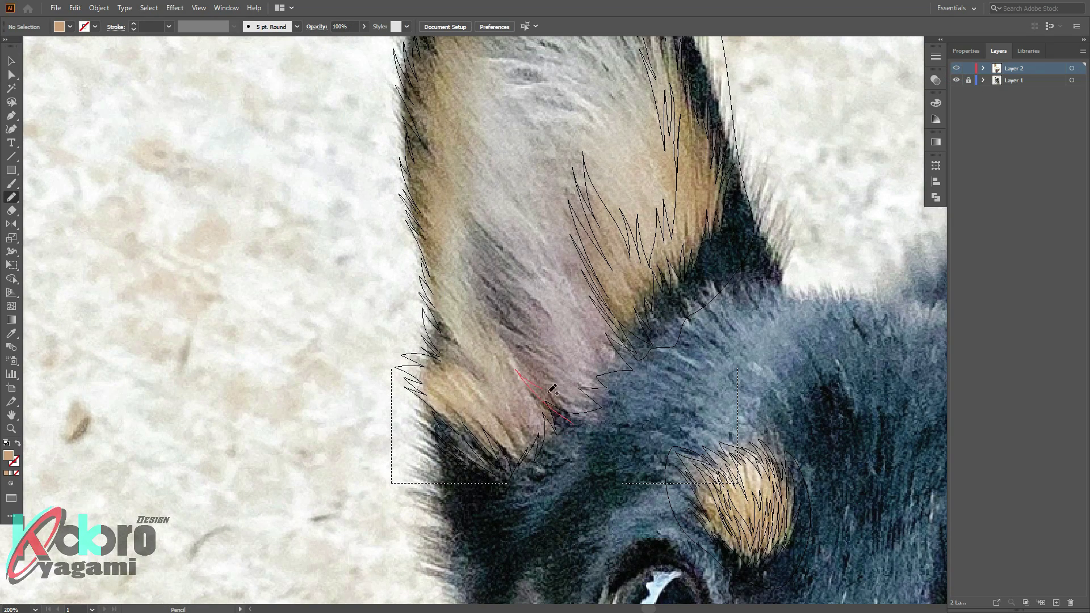
left_click_drag(456, 246, 440, 186)
left_click_drag(462, 135, 455, 108)
scroll(511, 90, "up", 3)
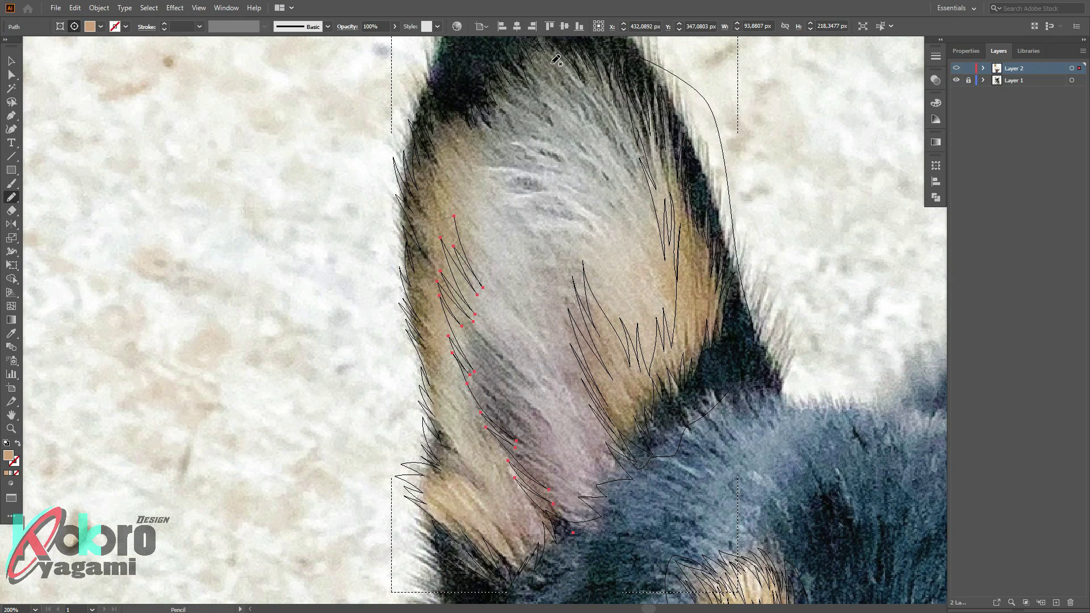
mouse_move(535, 85)
left_mouse_down()
mouse_move(582, 95)
mouse_move(529, 532)
left_mouse_up()
Return the layer to full-colour preview, deselect the ear paths and zoom out
key("ctrl+minus")
left_click(956, 69, "ctrl")
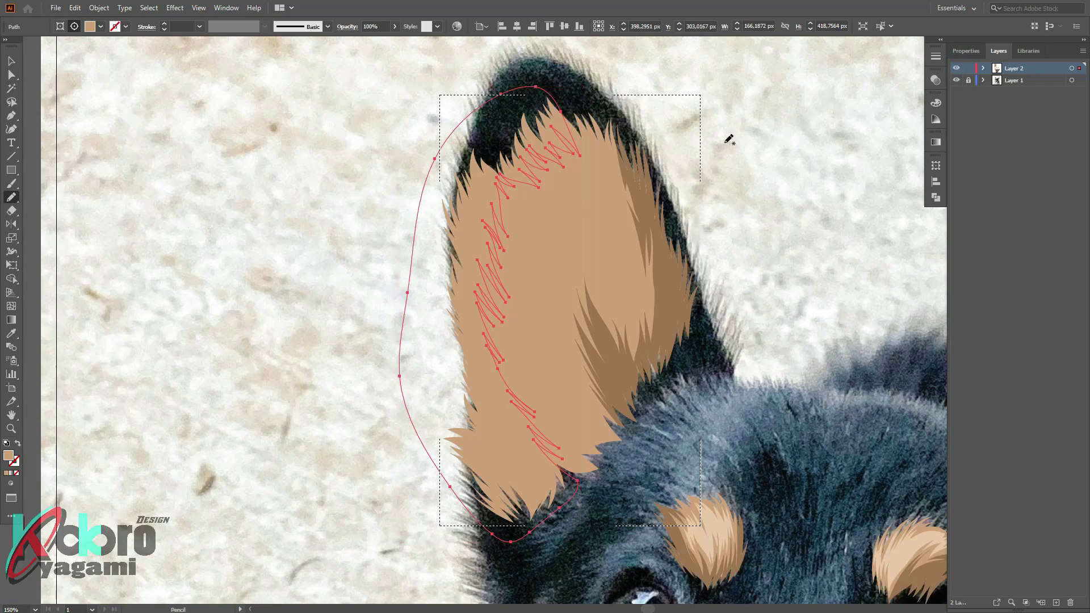
scroll(728, 139, "down", 1)
key("ctrl+shift+a")
key("i")
key("ctrl+minus")
key("ctrl+minus")
scroll(778, 333, "down", 1)
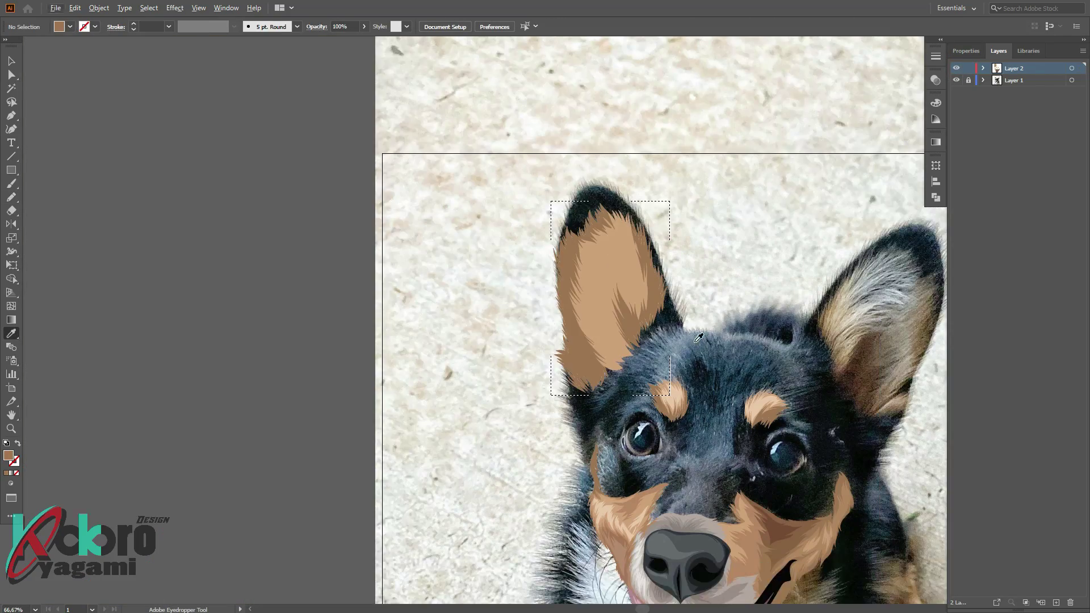
Draw the inner-ear patch and give it a mauve-pink fill adjusted in the Color Picker
left_click(956, 69, "ctrl")
key("ctrl+plus")
key("ctrl+plus")
key("ctrl+plus")
key("n")
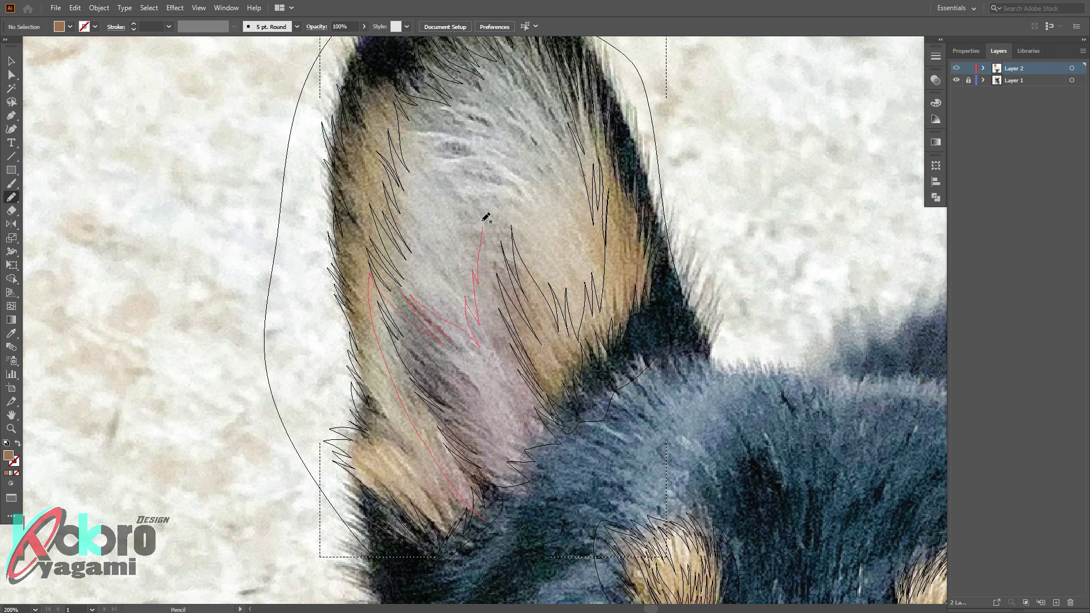
left_click_drag(497, 520, 499, 524)
key("i")
left_click(957, 69, "ctrl")
key("ctrl+minus")
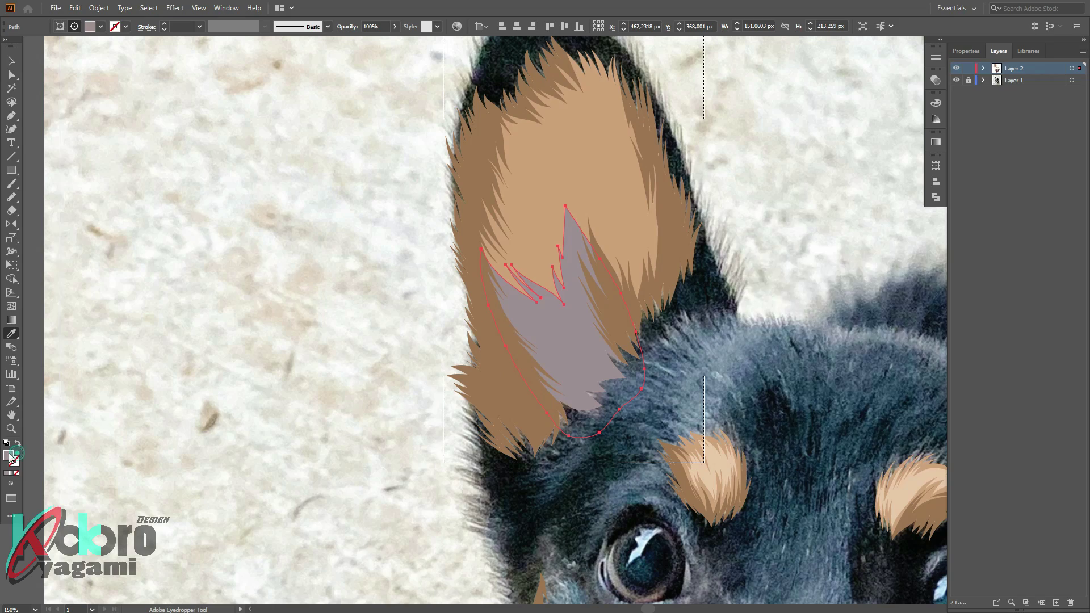
double_click(8, 455)
left_click(1022, 306)
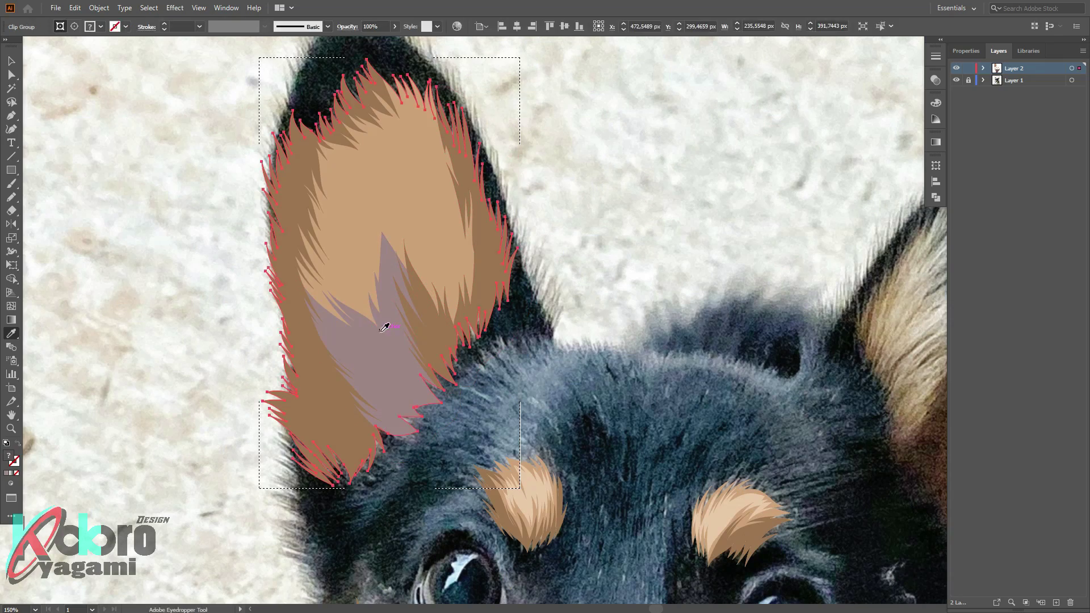
Pencil pink fur strands over the inner-ear patch
key("v")
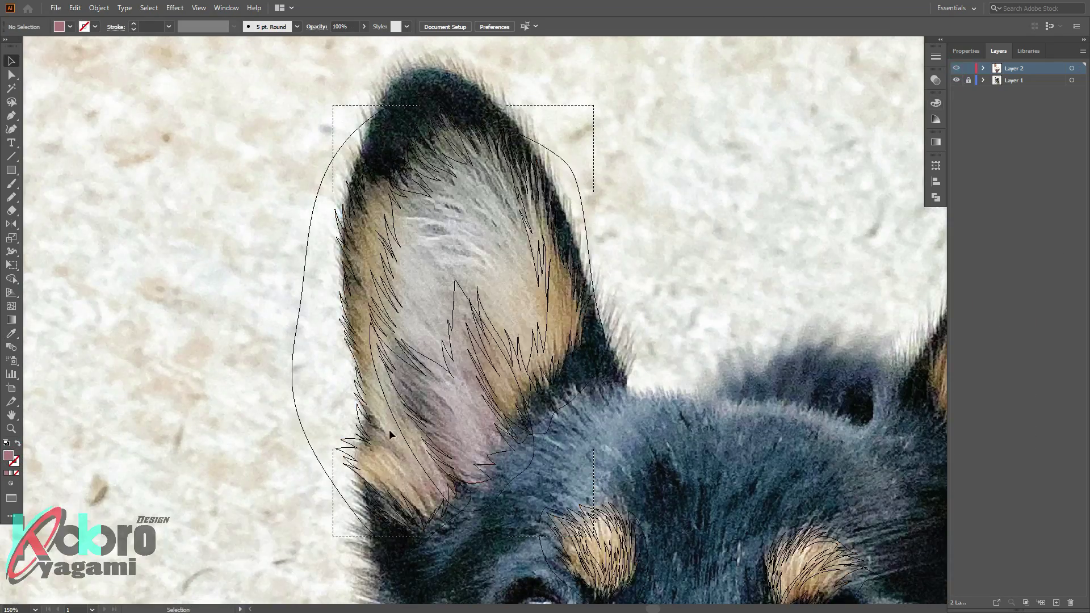
scroll(390, 435, "up", 3)
key("n")
left_click_drag(509, 479, 432, 434)
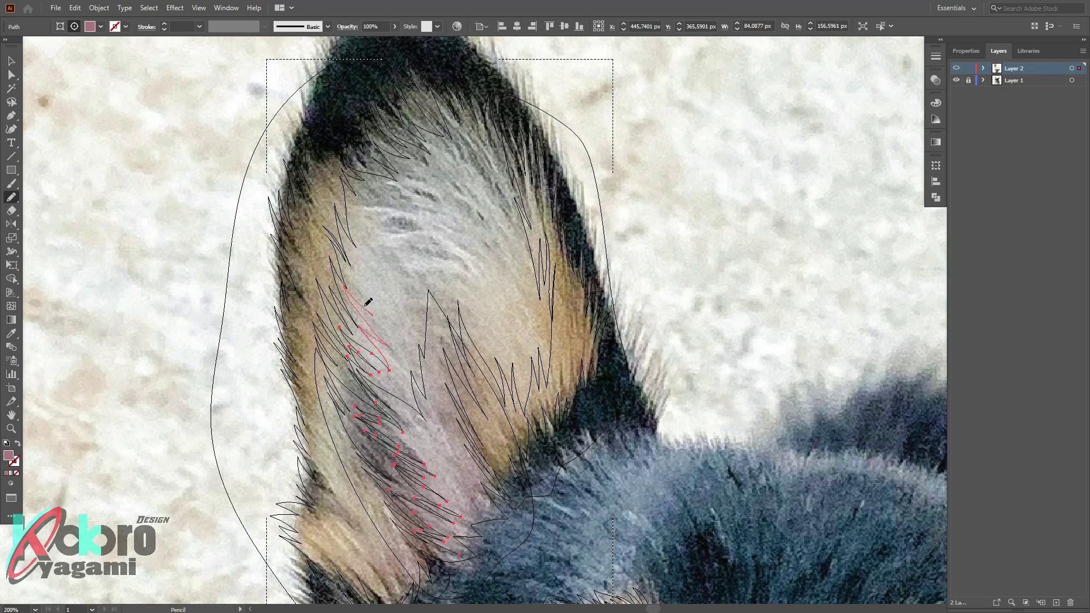
Draw zigzag fur strokes across the upper left ear and down its inside
left_click_drag(384, 224, 421, 232)
mouse_move(386, 190)
left_mouse_down()
mouse_move(433, 196)
mouse_move(474, 166)
left_mouse_up()
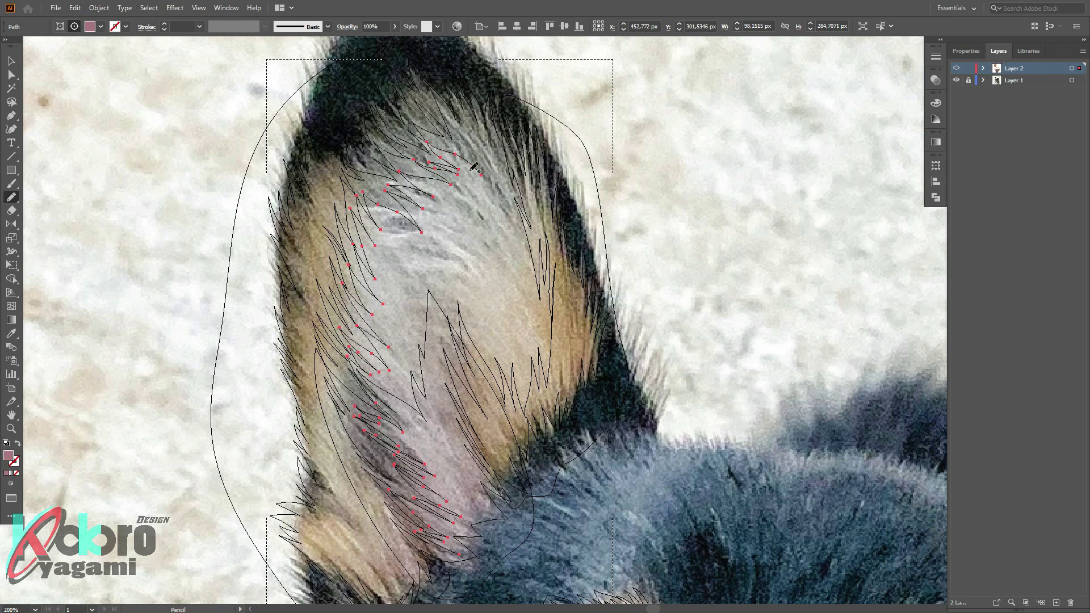
left_click_drag(541, 318, 434, 282)
left_click_drag(408, 269, 450, 333)
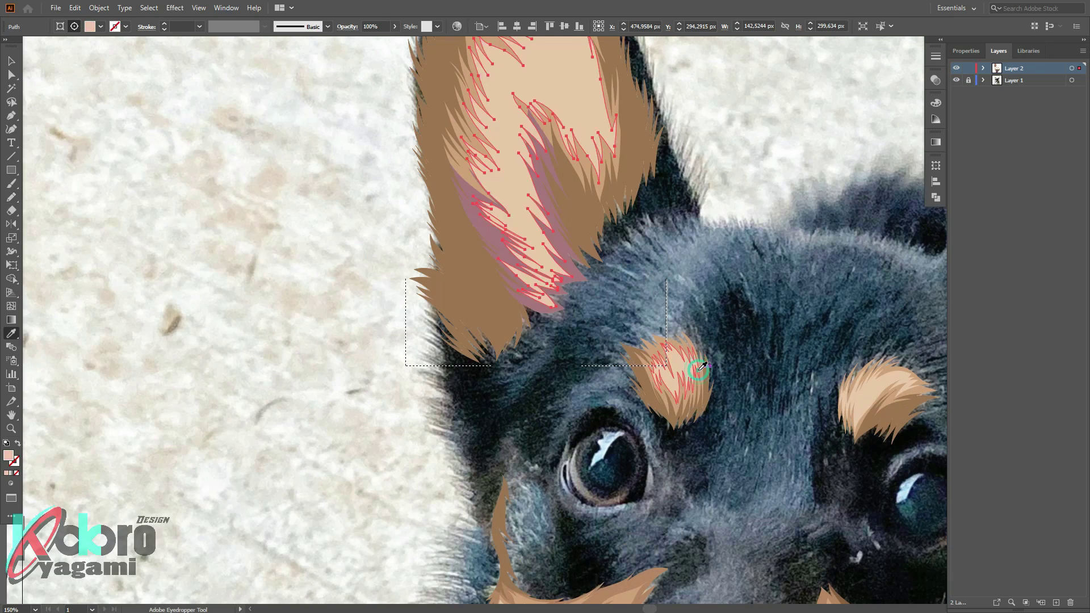
scroll(800, 298, "up", 2)
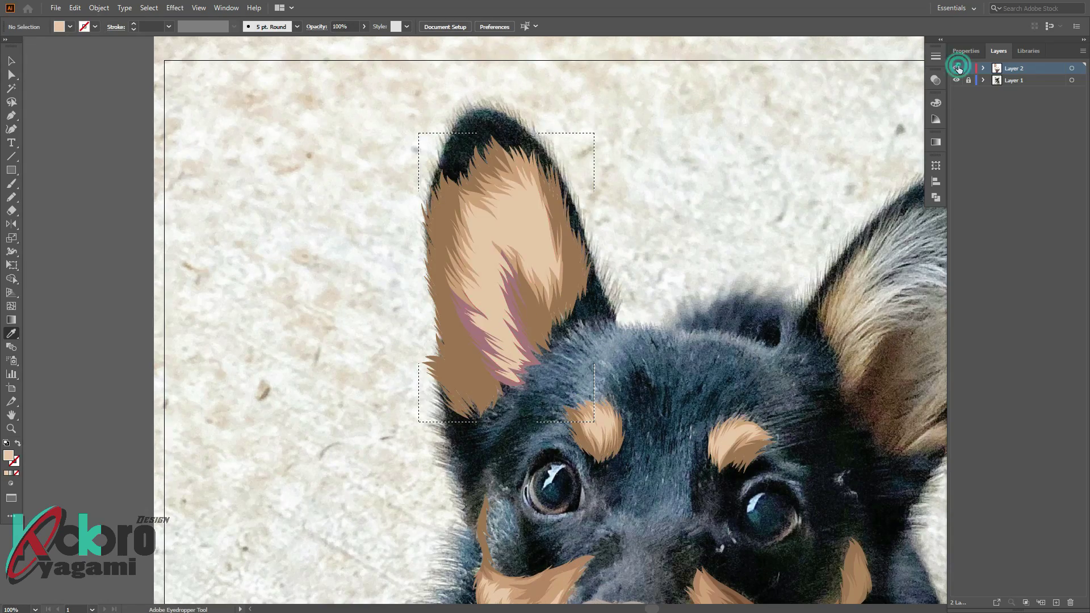
scroll(506, 314, "up", 2)
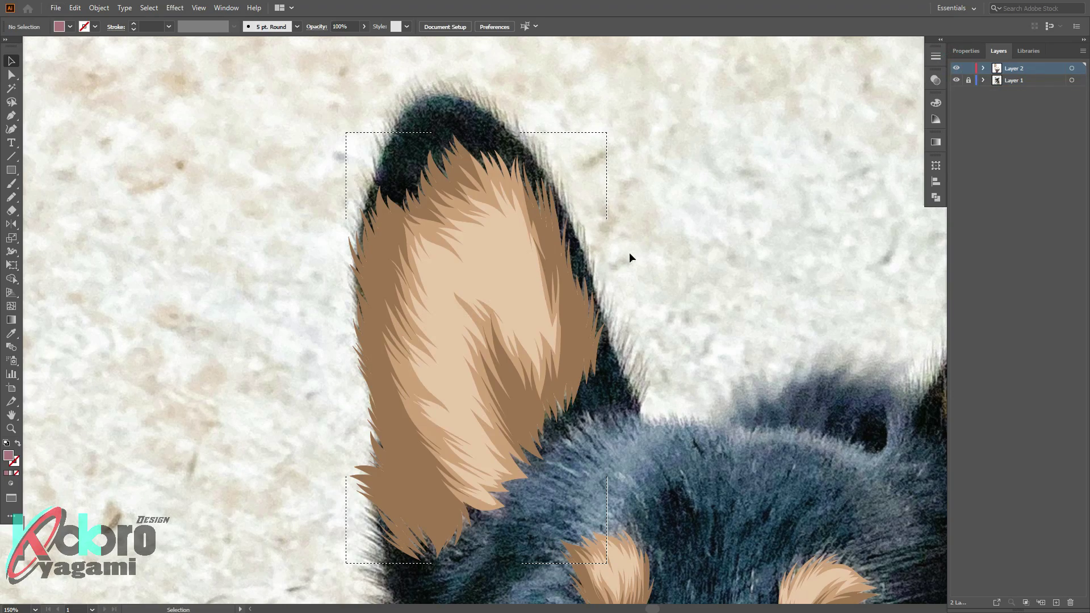
left_click(509, 312)
left_click(635, 336)
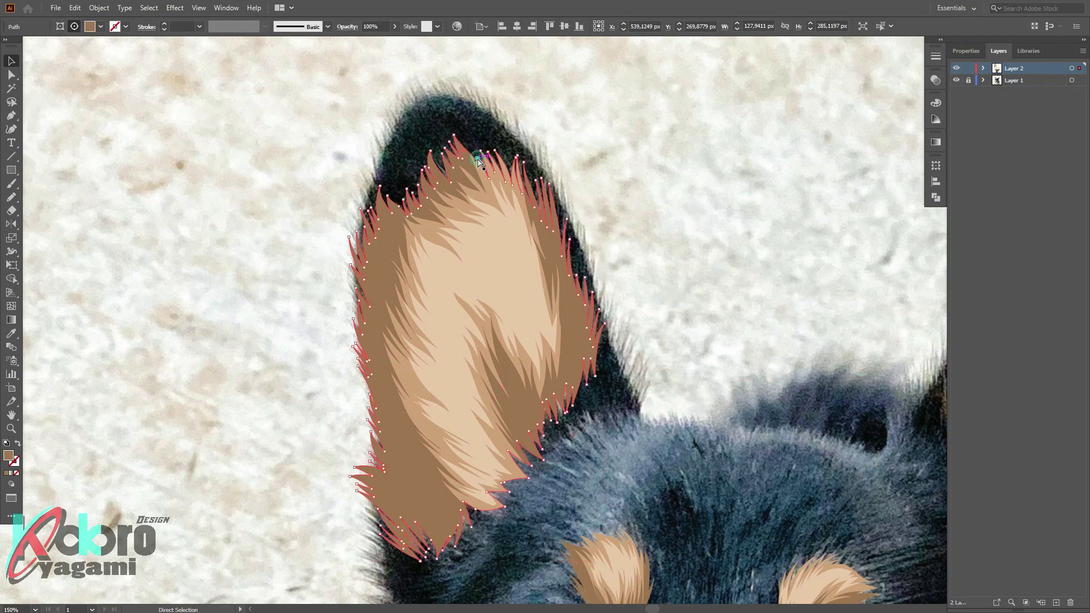
scroll(494, 327, "up", 3)
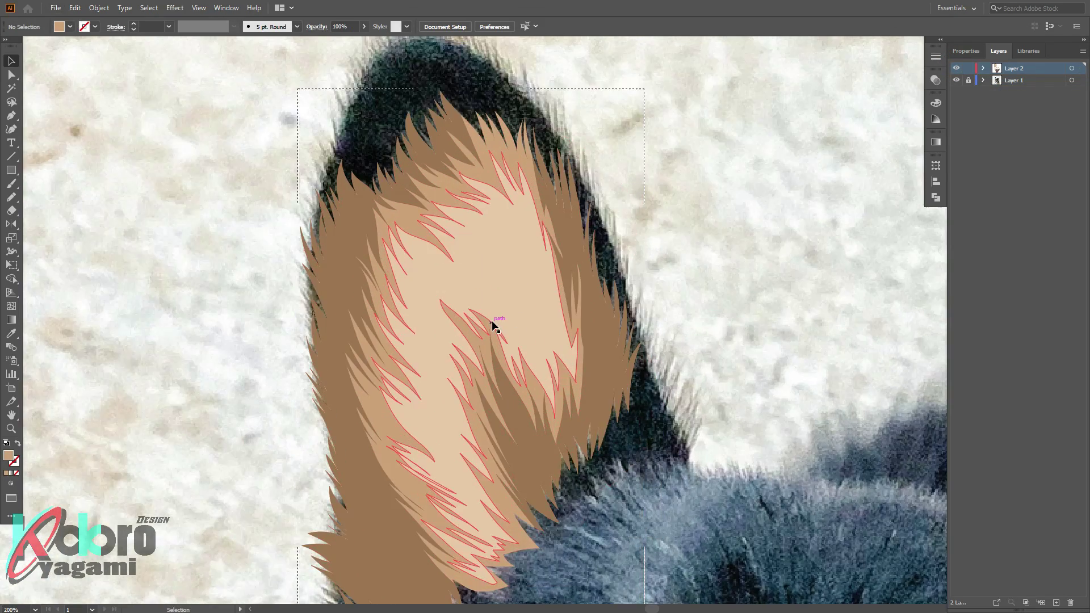
Draw a long zigzag fur strand up the inside of the left ear
key("n")
left_click_drag(338, 449, 422, 517)
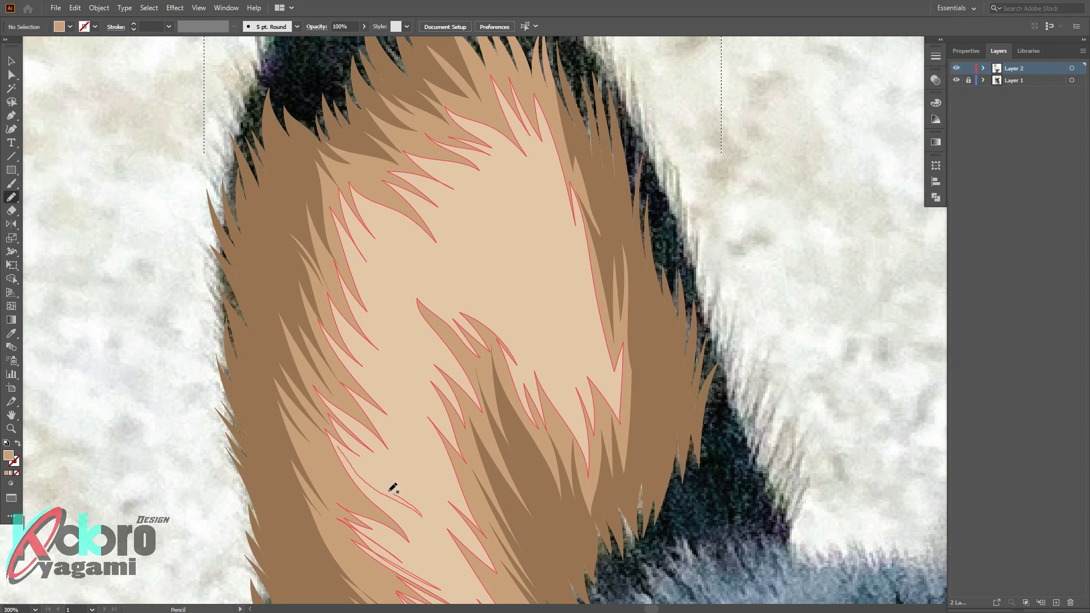
mouse_move(395, 364)
left_mouse_down()
mouse_move(424, 316)
mouse_move(531, 283)
left_mouse_up()
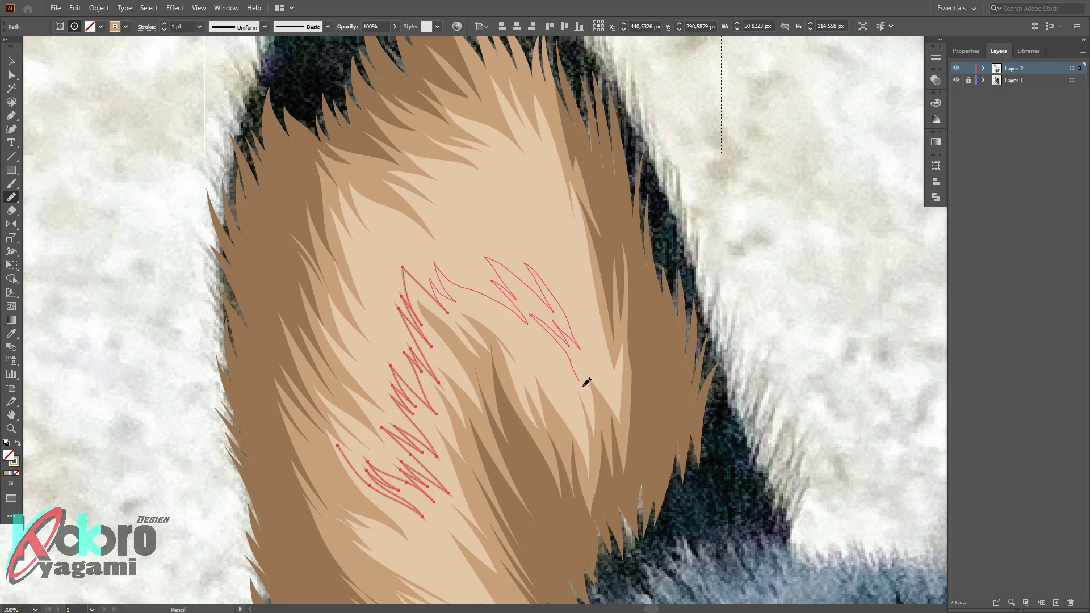
left_click_drag(587, 382, 412, 237)
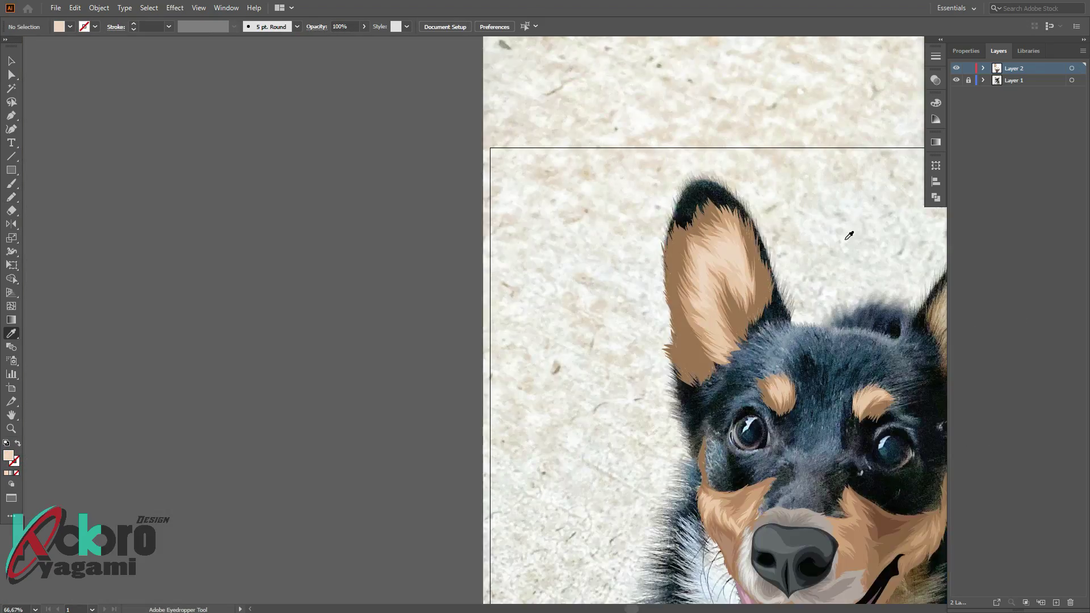
key("ctrl+equal")
key("ctrl+equal")
key("v")
left_click(436, 423)
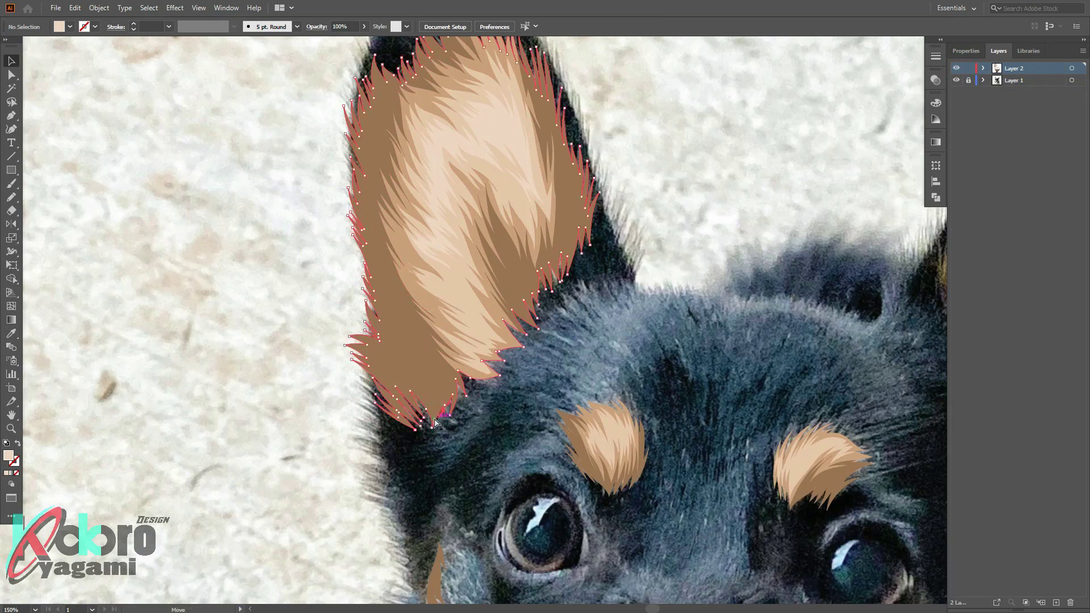
key("ctrl+equal")
Trace jagged fur along the ear's outer left edge and fill it with the ear's brown
key("n")
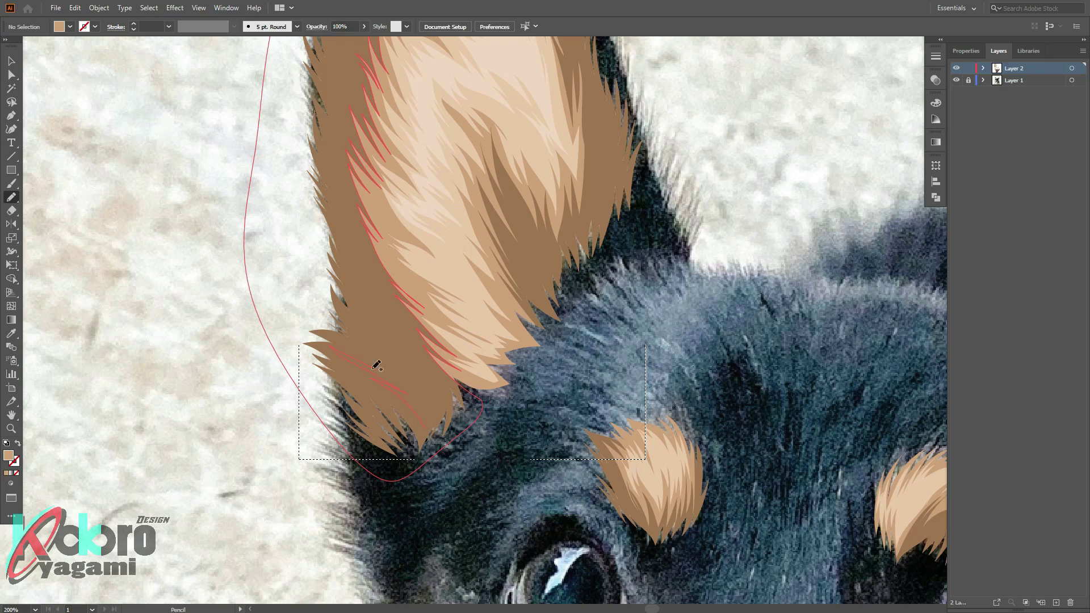
left_click_drag(373, 368, 375, 367)
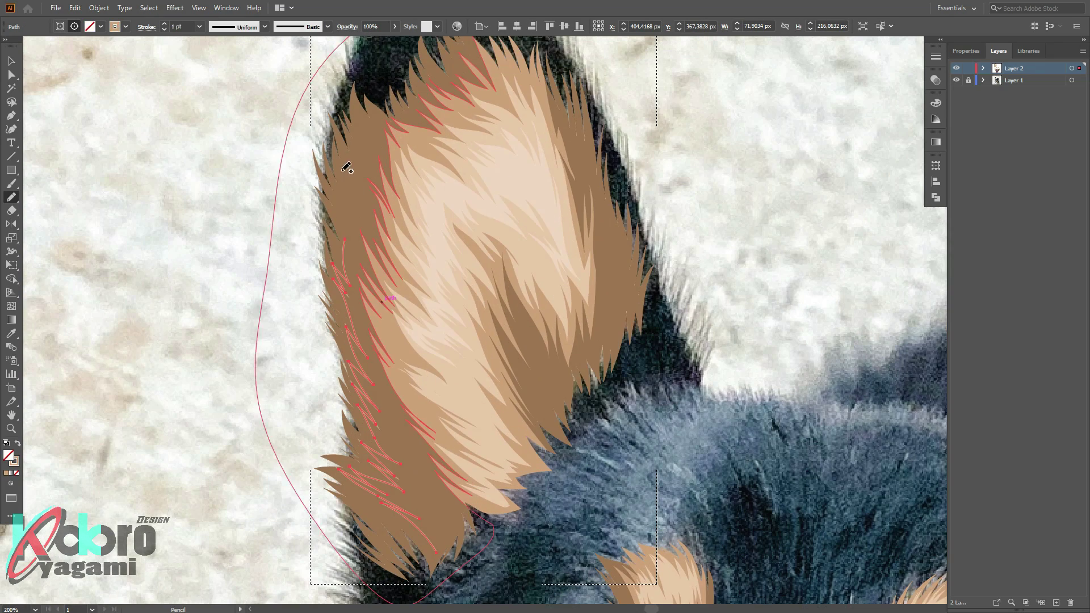
left_click_drag(373, 233, 371, 238)
left_click_drag(410, 443, 440, 560)
key("i")
left_click(451, 486)
double_click(8, 455)
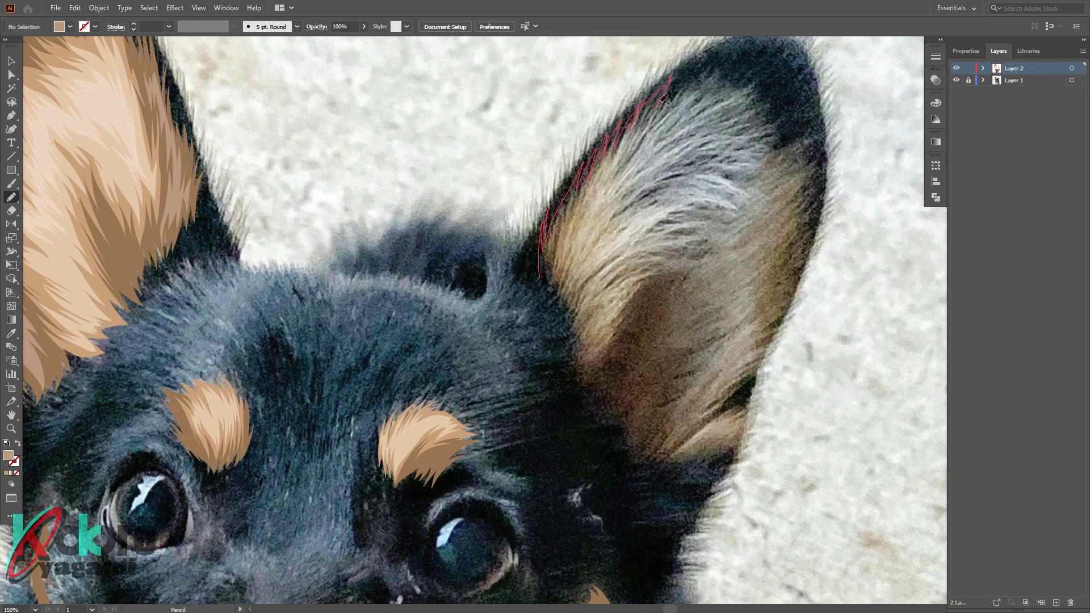
Pencil the right ear's zigzag outline, then trace a fur-edged patch around its inner ear
left_click_drag(663, 100, 822, 126)
mouse_move(806, 218)
left_mouse_down()
mouse_move(719, 399)
mouse_move(578, 314)
left_mouse_up()
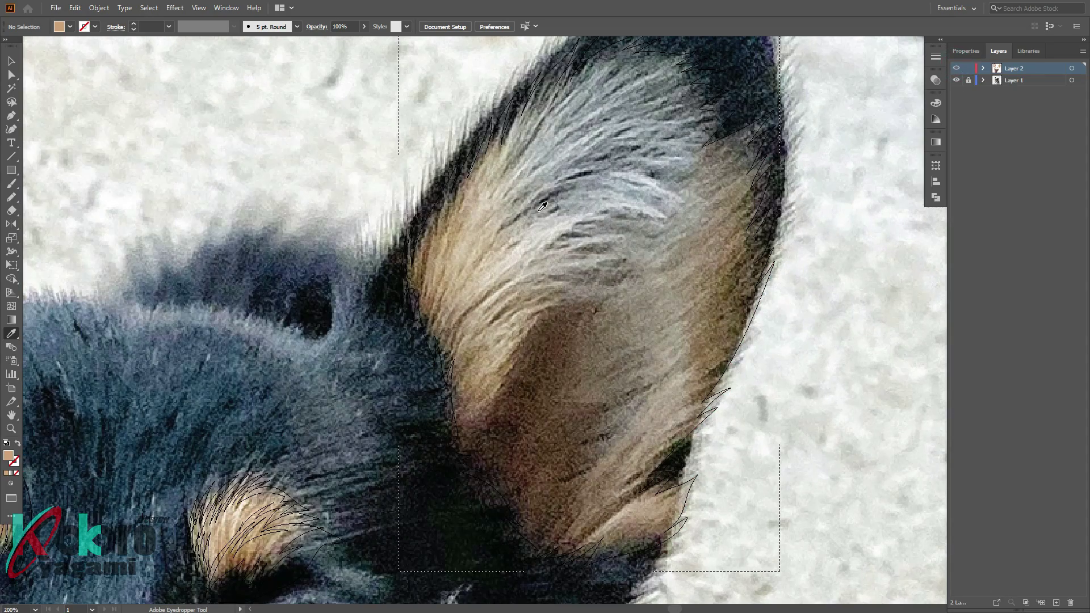
key("n")
left_click_drag(485, 208, 502, 170)
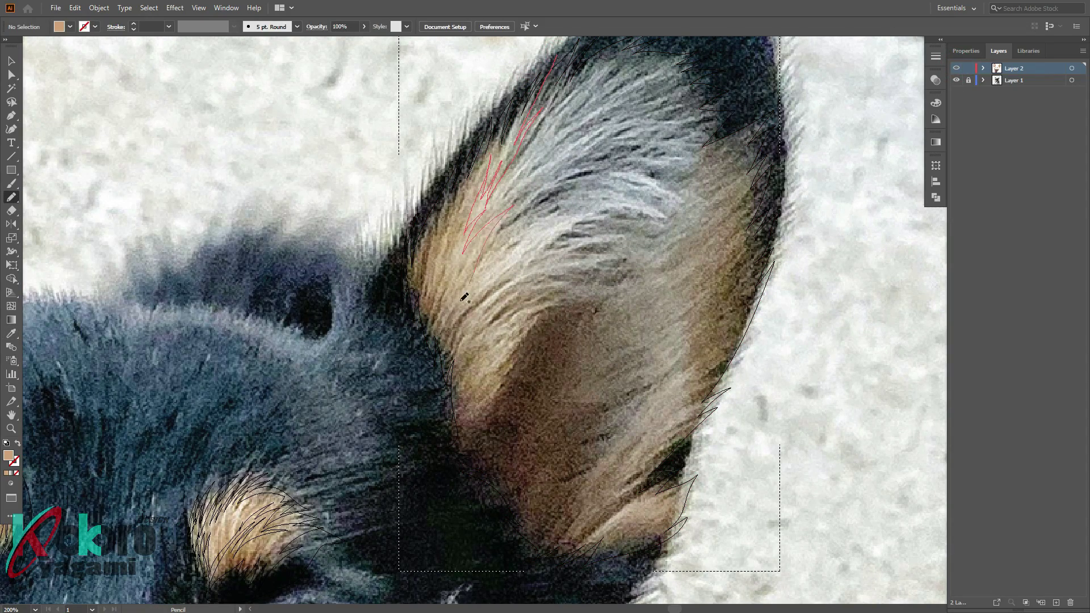
left_click_drag(469, 303, 484, 295)
mouse_move(582, 287)
left_mouse_down()
mouse_move(634, 283)
mouse_move(596, 382)
left_mouse_up()
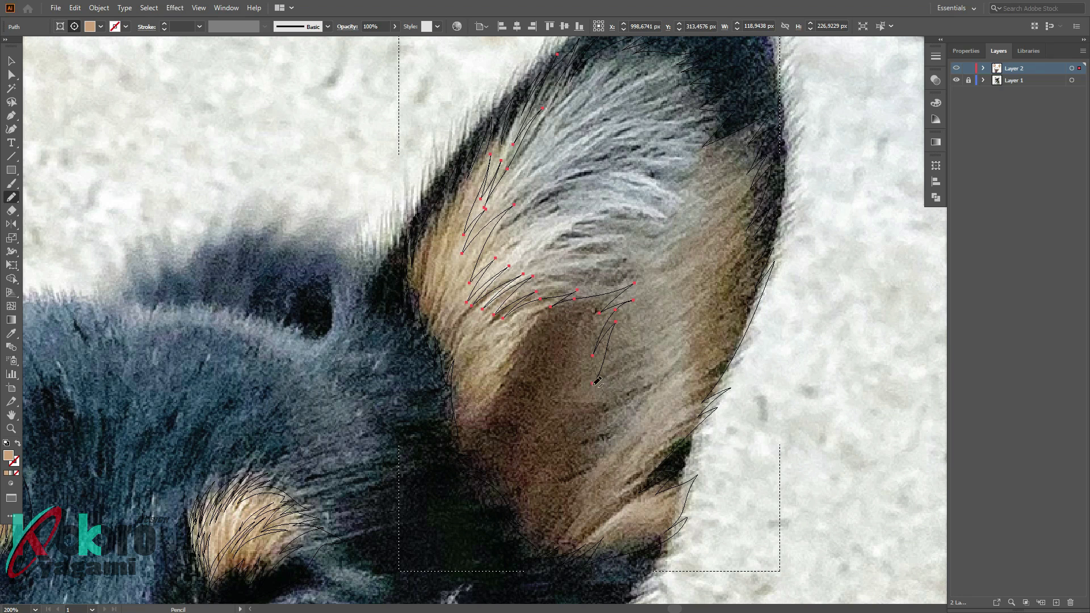
left_click_drag(646, 416, 620, 448)
left_click_drag(643, 439, 623, 470)
left_click_drag(689, 327, 711, 259)
left_click_drag(816, 249, 369, 85)
Fill the right-ear patch with the left ear's tan and view the layer as outlines
key("ctrl+minus")
key("i")
left_click(334, 189)
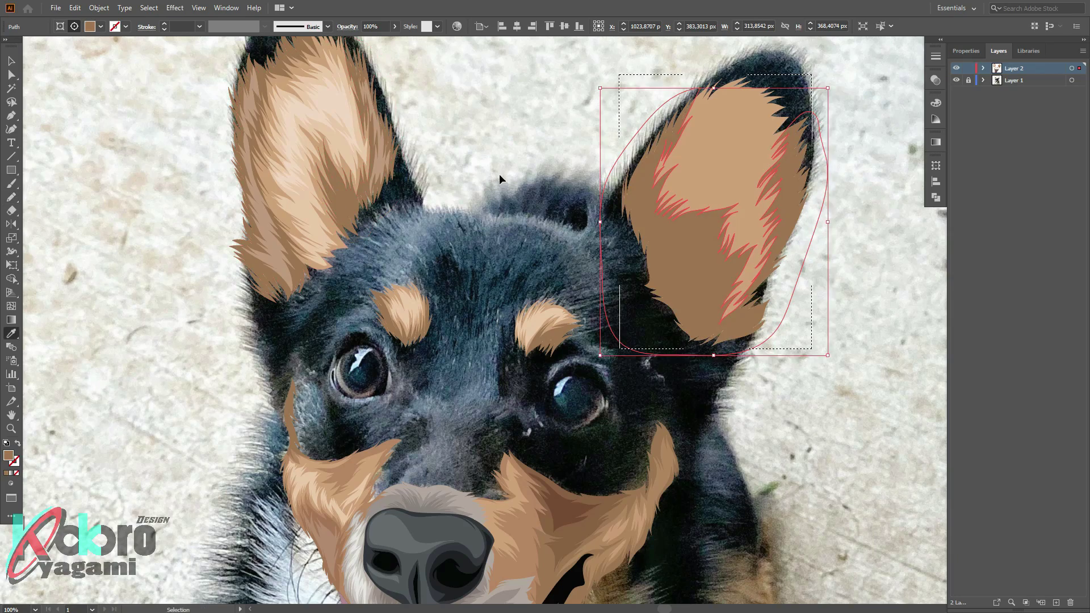
scroll(482, 217, "right", 5)
scroll(534, 230, "up", 2)
left_click(957, 68, "ctrl")
key("ctrl+plus")
key("ctrl+plus")
key("ctrl+plus")
Pencil looping and curved fur strands across the right ear up to its tip
key("n")
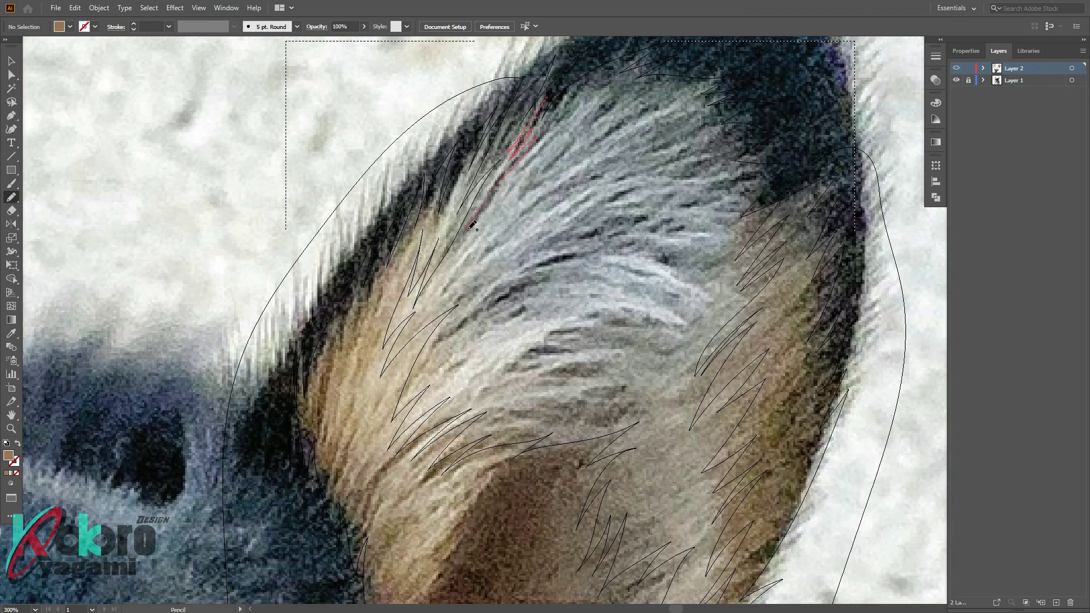
left_click_drag(497, 275, 435, 391)
left_click_drag(503, 391, 527, 409)
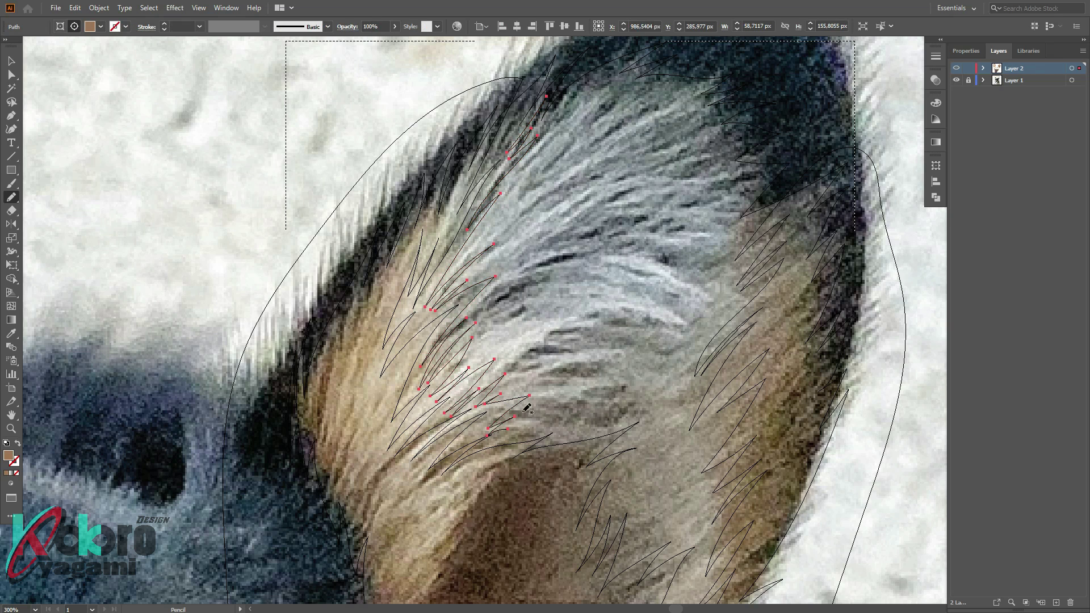
left_click_drag(605, 390, 615, 373)
left_click_drag(679, 401, 689, 363)
left_click_drag(729, 309, 683, 264)
left_click_drag(749, 232, 748, 231)
left_click_drag(716, 209, 734, 199)
left_click_drag(687, 95, 593, 128)
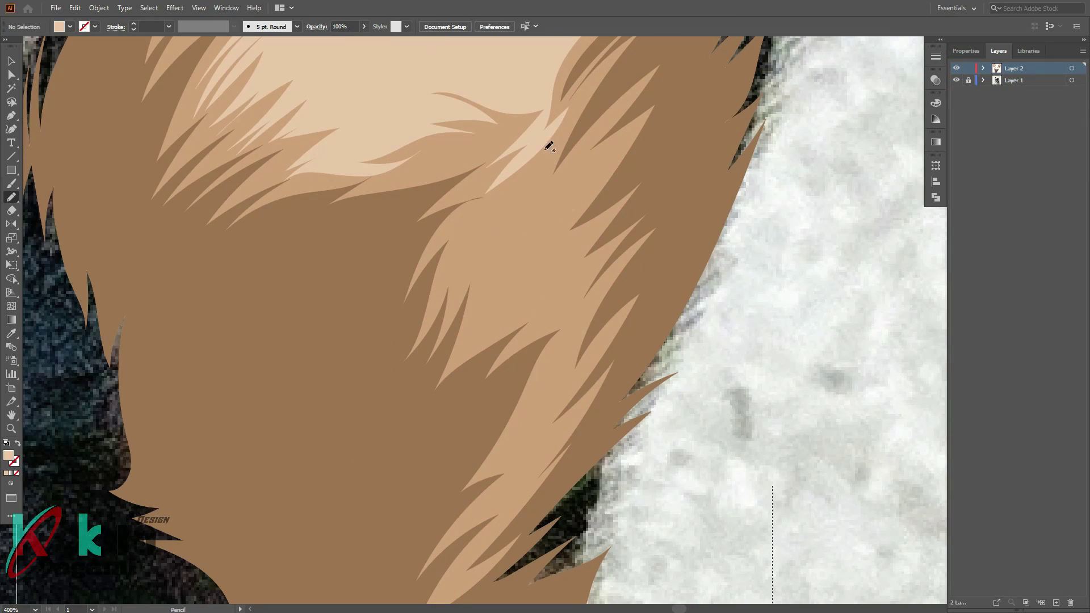
Draw light fur strands across the upper right ear
left_click_drag(559, 138, 470, 268)
left_click_drag(575, 262, 546, 321)
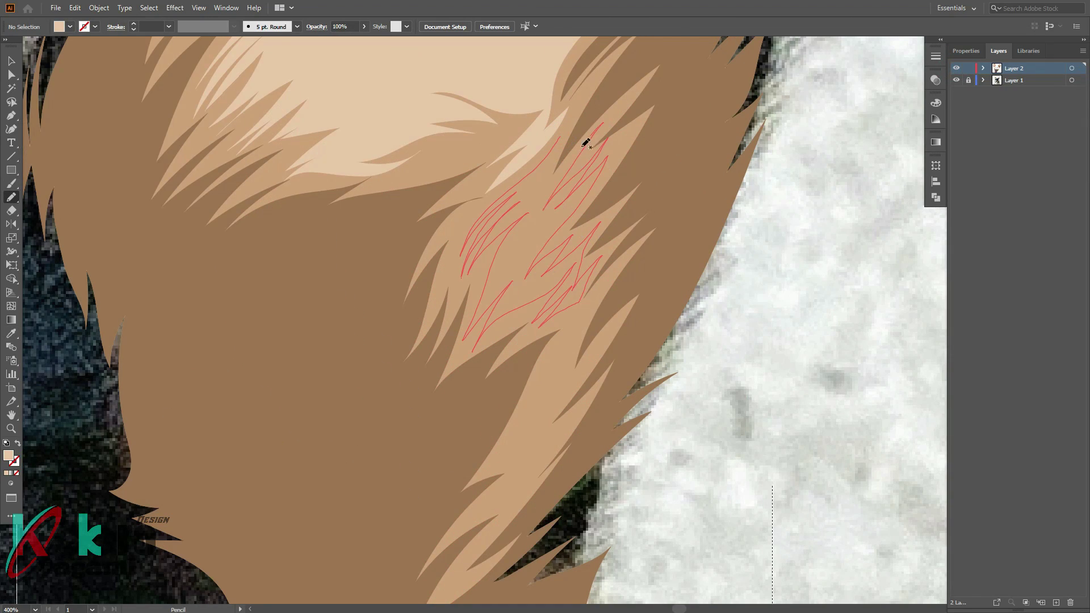
left_click_drag(570, 201, 526, 306)
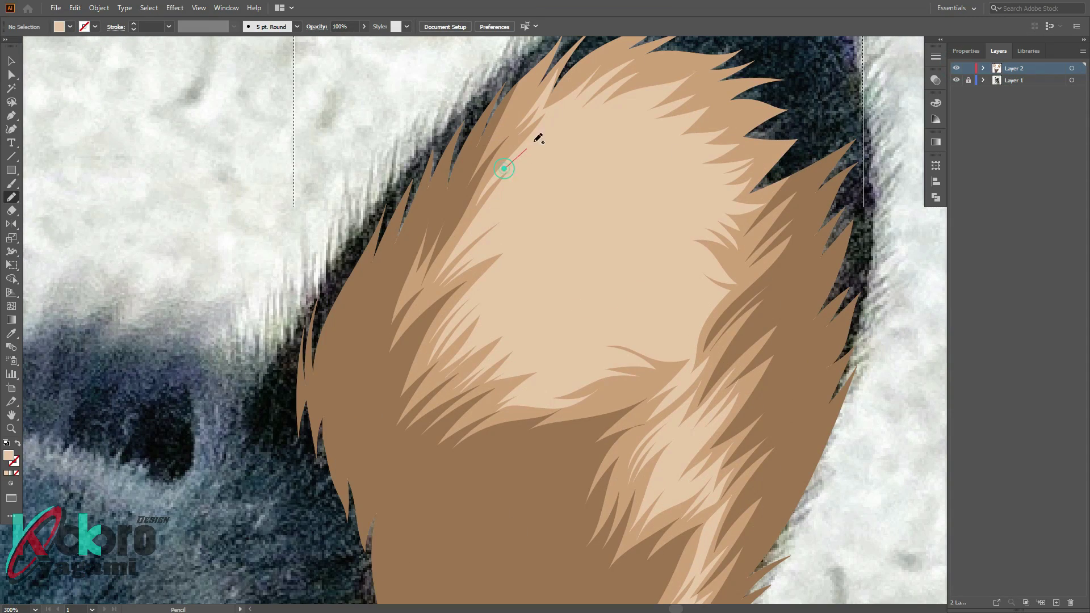
left_click_drag(538, 138, 612, 97)
left_click_drag(498, 200, 586, 84)
left_click_drag(531, 184, 643, 109)
left_click_drag(562, 174, 690, 146)
left_click_drag(596, 198, 719, 173)
mouse_move(586, 246)
left_mouse_down()
mouse_move(643, 242)
mouse_move(700, 261)
left_mouse_up()
Add more light fur strands down the right ear, then view the whole artboard and deselect
left_click_drag(633, 287, 692, 286)
left_click_drag(583, 316, 713, 302)
left_click_drag(572, 339, 623, 334)
left_click_drag(564, 354, 616, 345)
left_click_drag(553, 377, 616, 346)
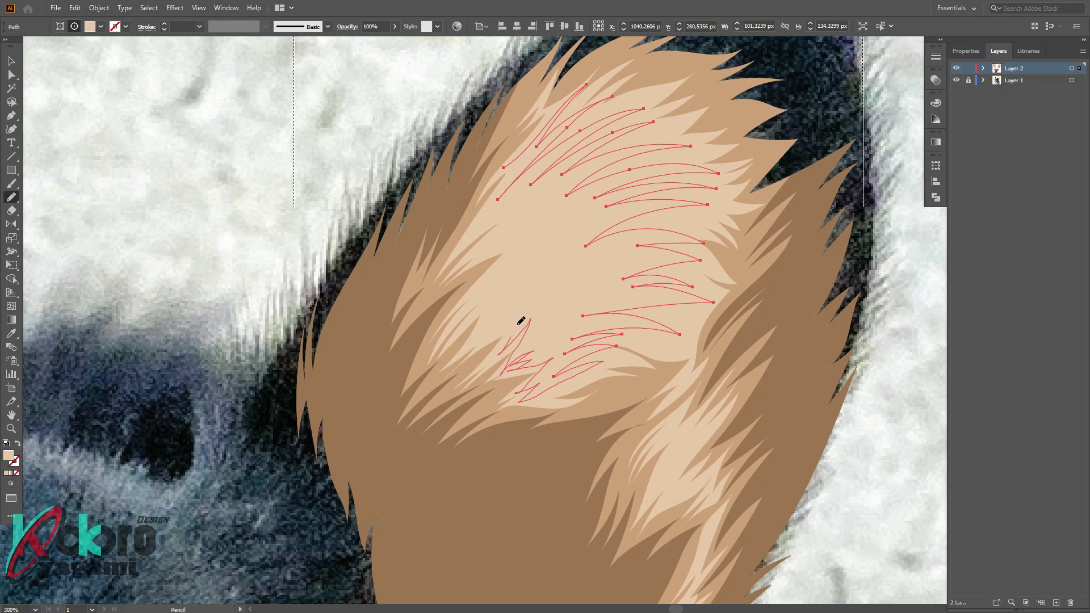
left_click_drag(537, 223, 477, 261)
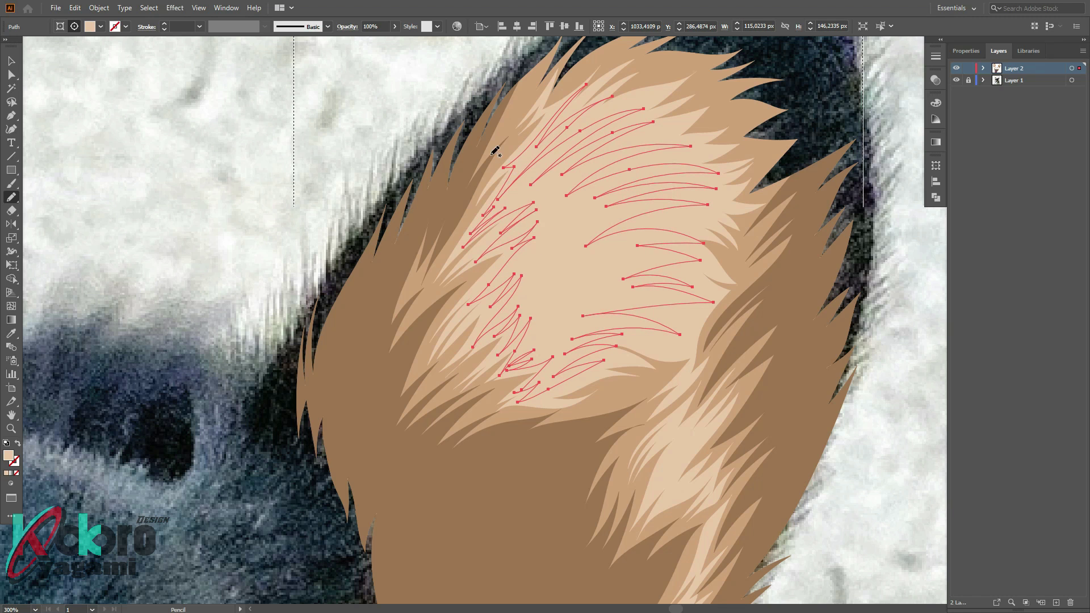
key("ctrl+0")
key("i")
key("ctrl+shift+a")
In Outline mode, pencil a zigzag-edged shape on the lower right ear and fill it darker brown
scroll(394, 121, "up", 3)
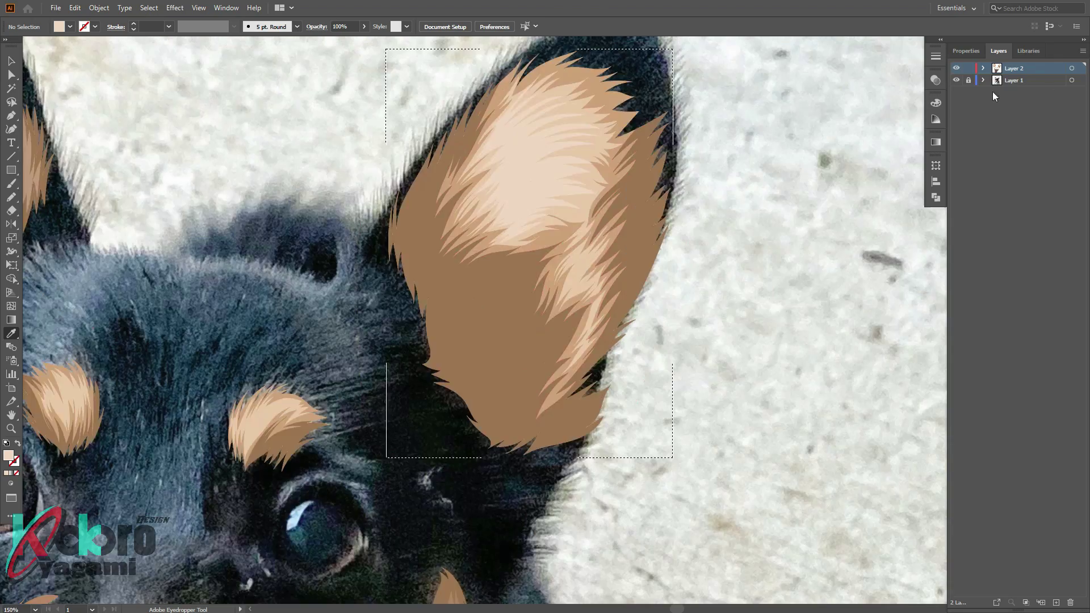
scroll(450, 299, "down", 1)
scroll(574, 331, "up", 2)
key("ctrl+y")
key("n")
left_click_drag(494, 315, 518, 310)
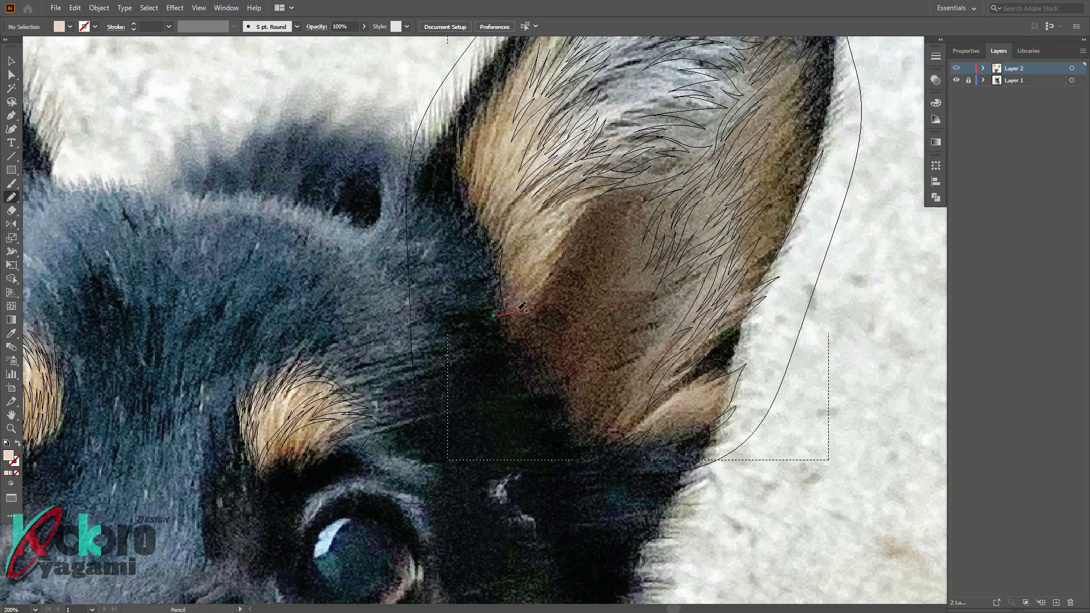
left_click_drag(602, 203, 606, 294)
left_click_drag(633, 345, 619, 432)
key("ctrl+minus")
key("ctrl+minus")
key("ctrl+minus")
key("i")
left_click(628, 178)
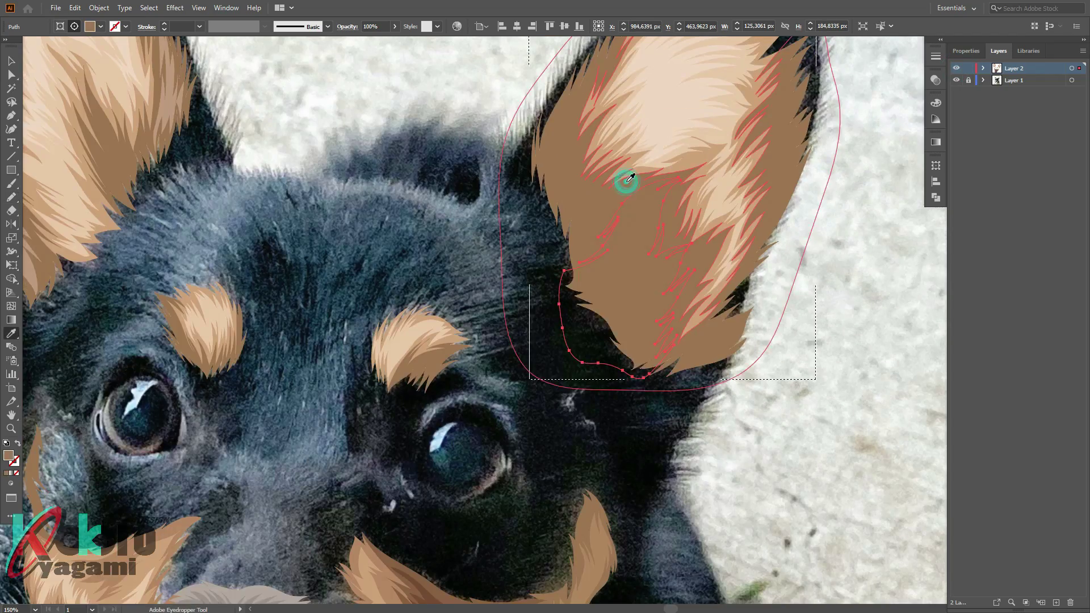
key("ctrl+shift+a")
Pencil several spiky fur strands along the right ear's left edge
scroll(542, 303, "up", 1)
scroll(628, 153, "up", 3, "alt")
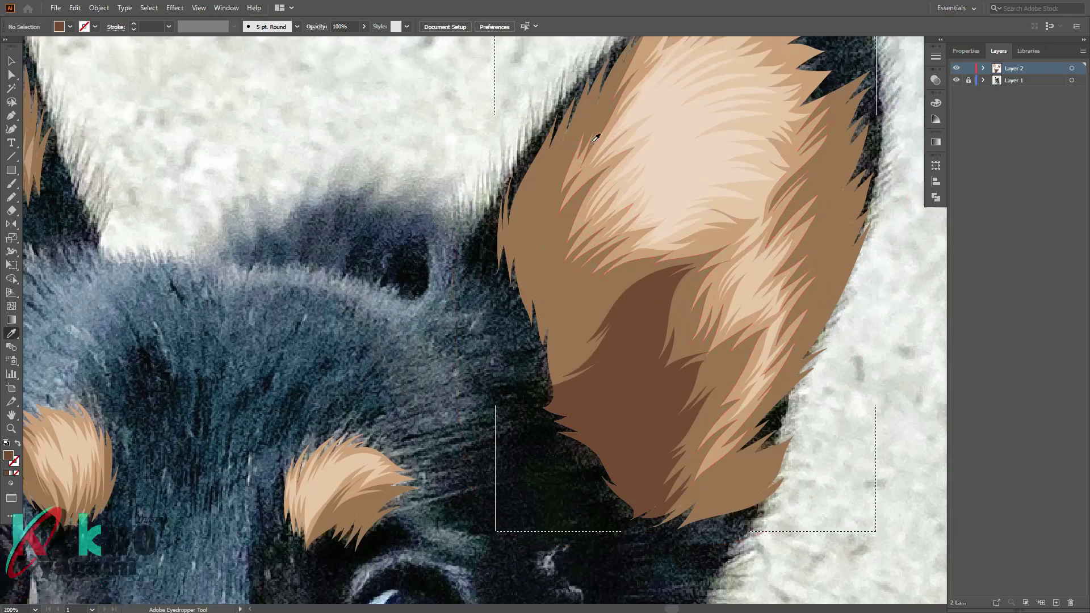
scroll(474, 227, "up", 2, "alt")
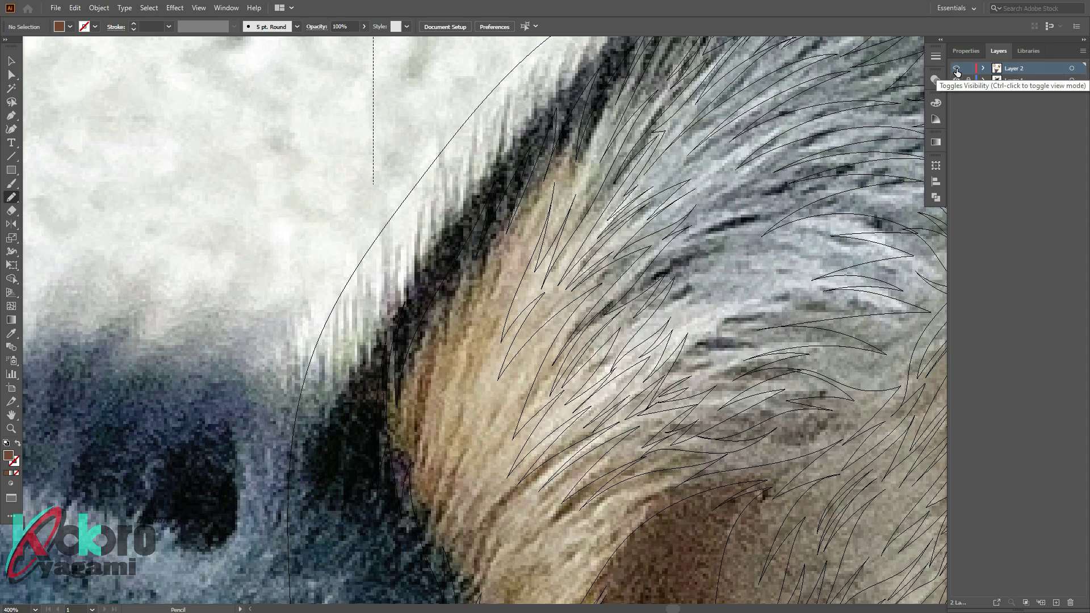
key("n")
left_click_drag(524, 162, 443, 301)
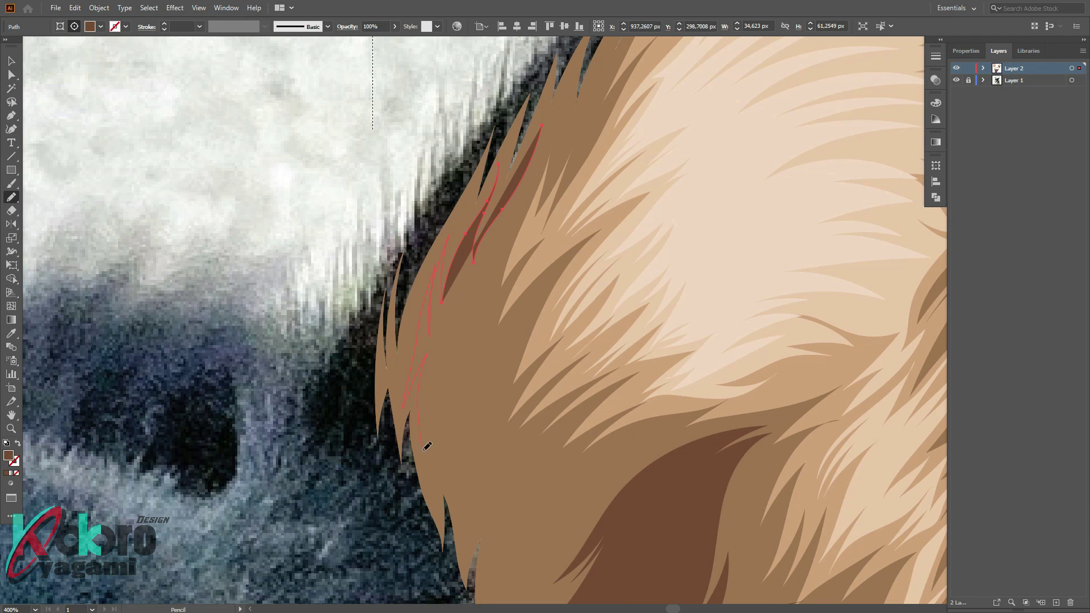
left_click_drag(427, 447, 460, 528)
scroll(471, 341, "down", 3)
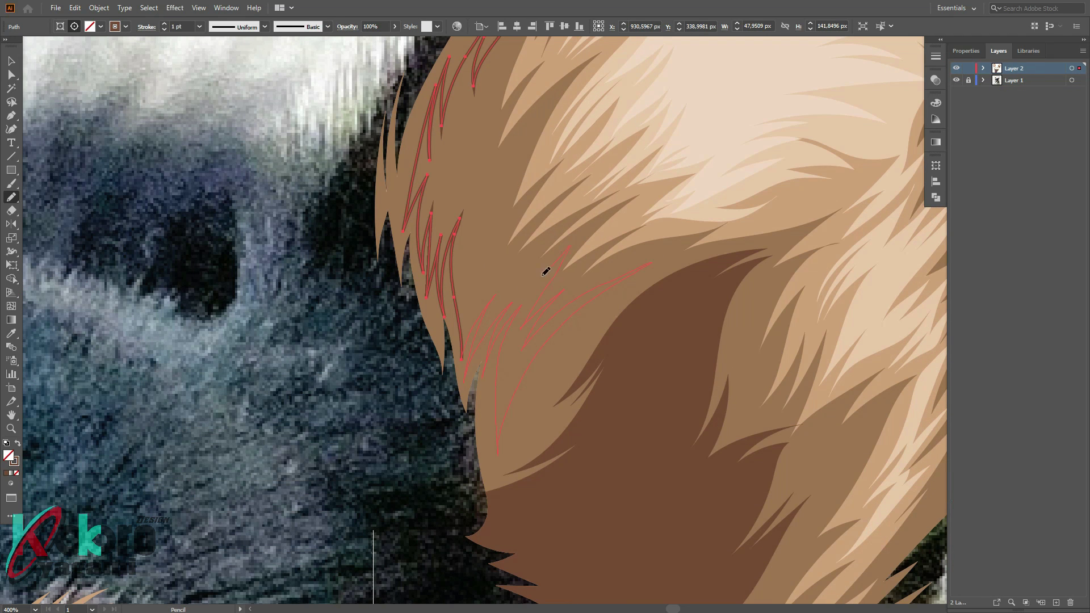
left_click_drag(542, 276, 483, 295)
left_click_drag(476, 193, 476, 196)
scroll(528, 142, "up", 4)
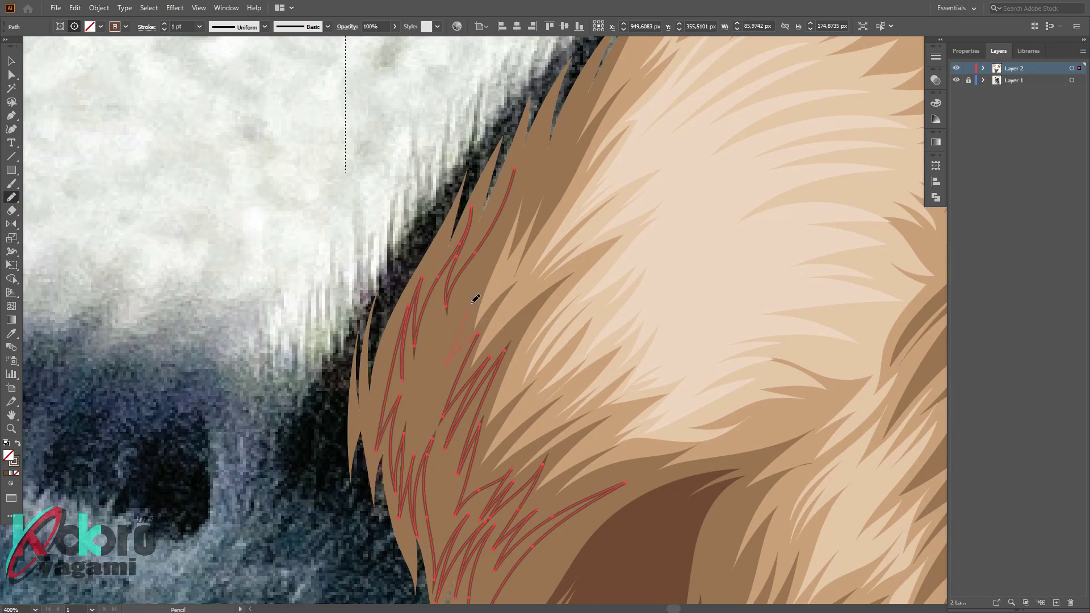
left_click_drag(529, 148, 527, 152)
Return to colour preview and deselect the fur strands to review the ear
key("ctrl+1")
key("ctrl+y")
key("ctrl+y")
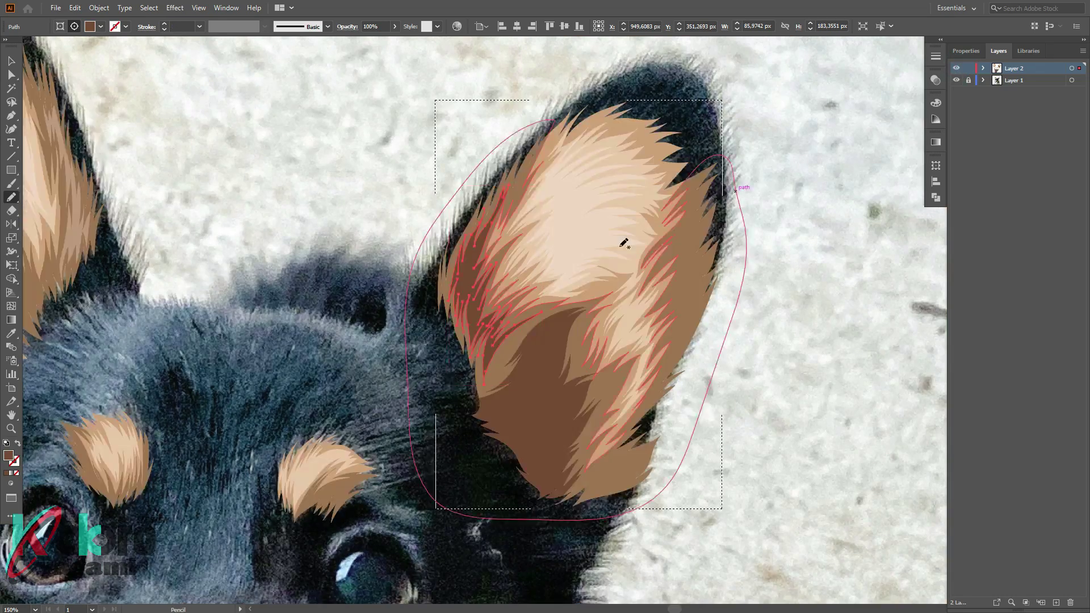
key("i")
key("ctrl+shift+a")
scroll(312, 218, "right", 3)
key("n")
scroll(419, 397, "up", 2)
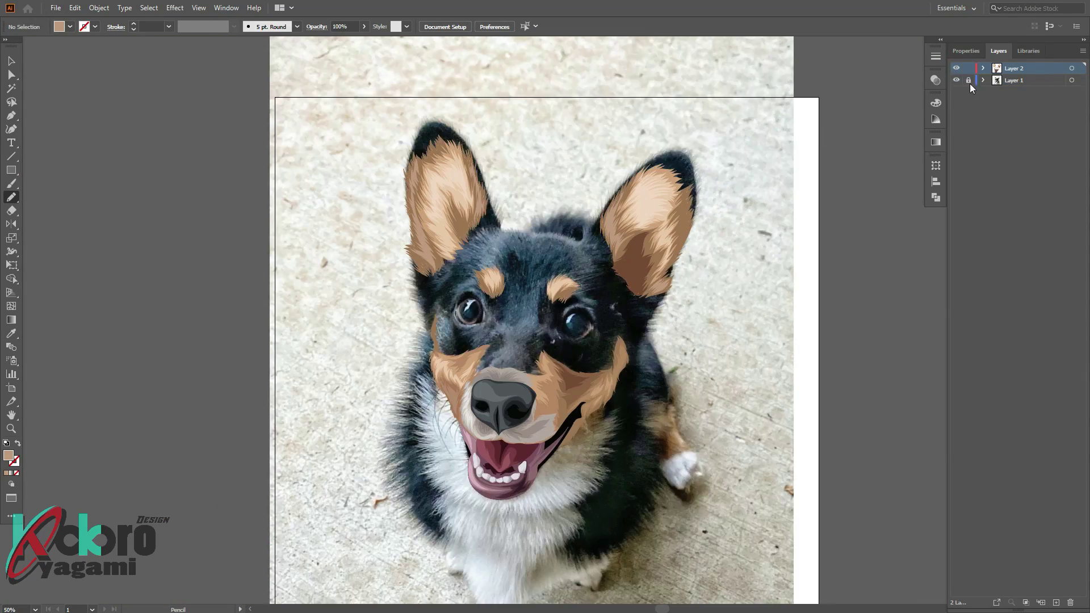
Hide and re-show the reference photo to inspect the left eye
left_click(956, 80)
scroll(811, 206, "down", 1)
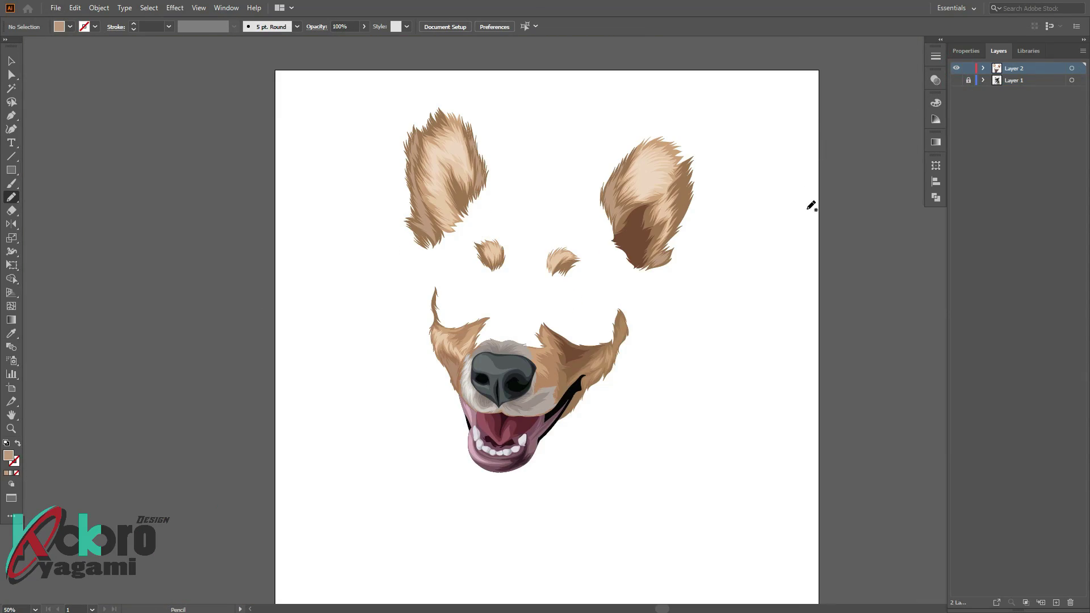
left_click(957, 80)
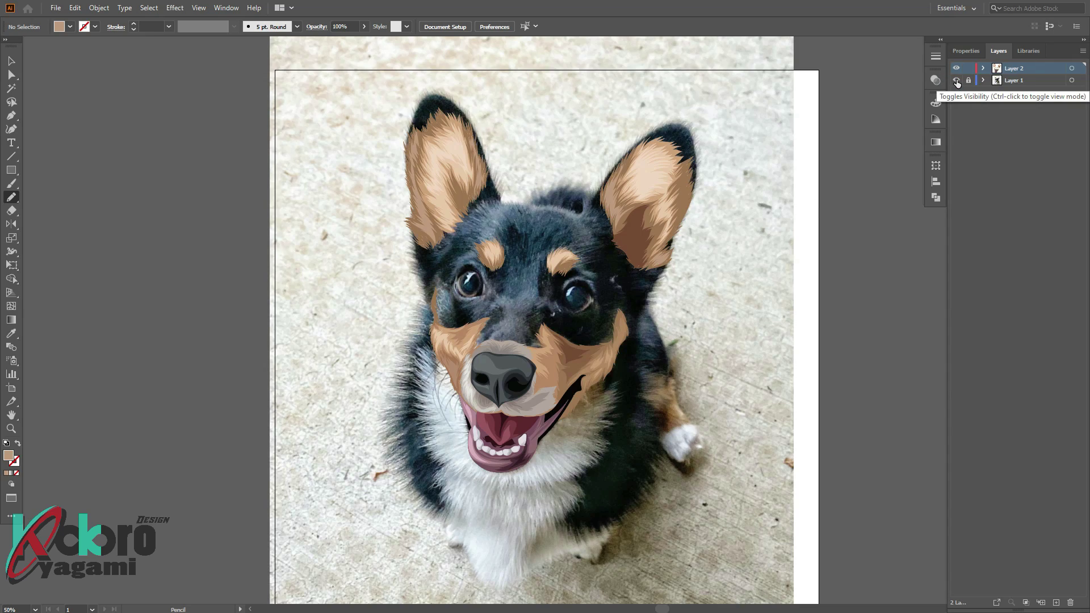
scroll(470, 284, "up", 10)
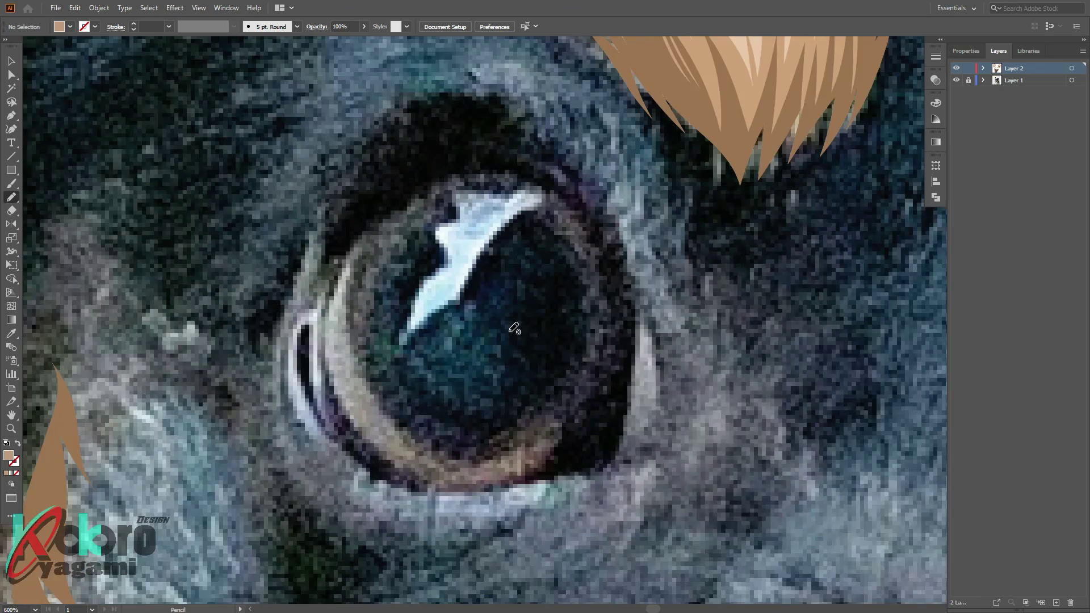
Pen a closed oval path around the left eye's iris and smooth its curves
key("p")
left_click(579, 423)
left_click(617, 315)
left_click(484, 169)
left_click_drag(345, 261, 322, 326)
left_click(326, 367)
key("shift+x")
left_click_drag(438, 488, 456, 491)
left_click_drag(579, 422, 617, 351)
left_click_drag(316, 162, 390, 235)
Fill the iris shape with grey-brown sampled from the photo and slightly adjust its colour
scroll(618, 356, "down", 4)
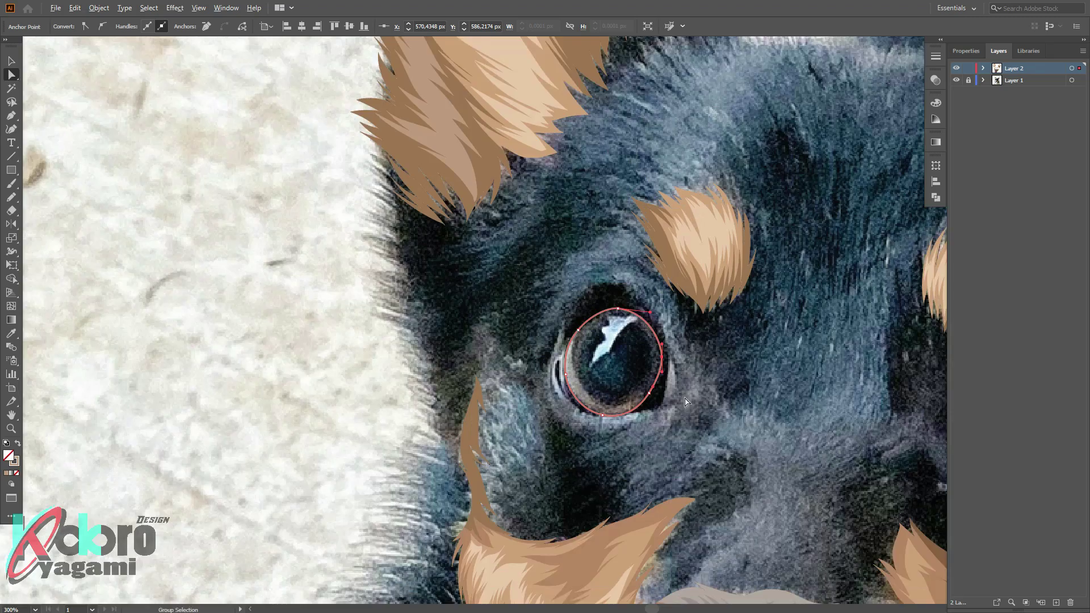
scroll(573, 272, "up", 2)
key("i")
left_click(548, 337)
key("ctrl+shift+a")
key("ctrl+0")
scroll(596, 369, "up", 5)
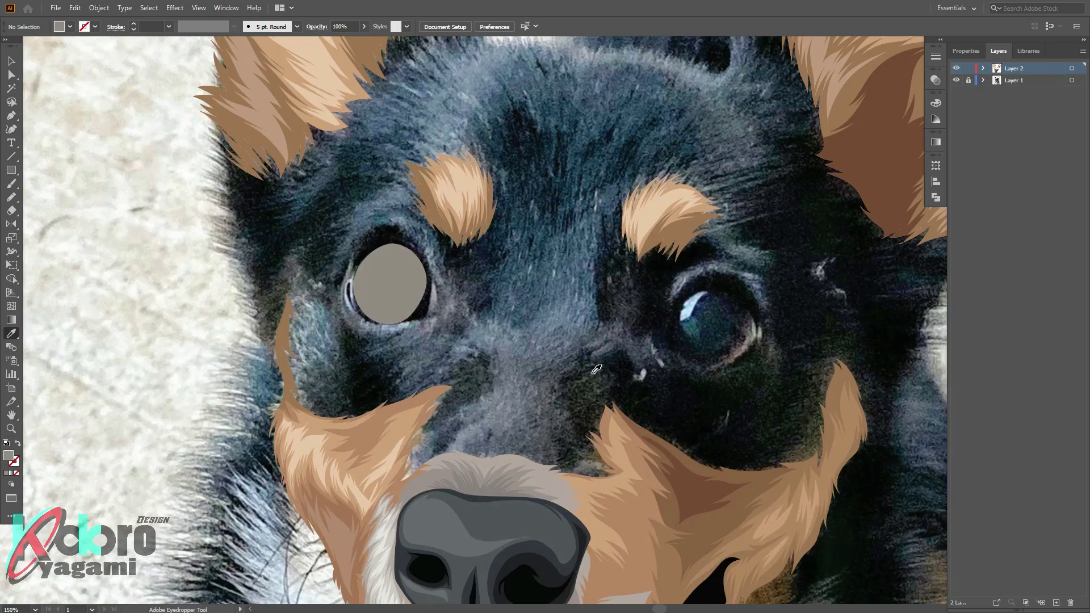
scroll(303, 284, "up", 3)
left_click(408, 288, "ctrl")
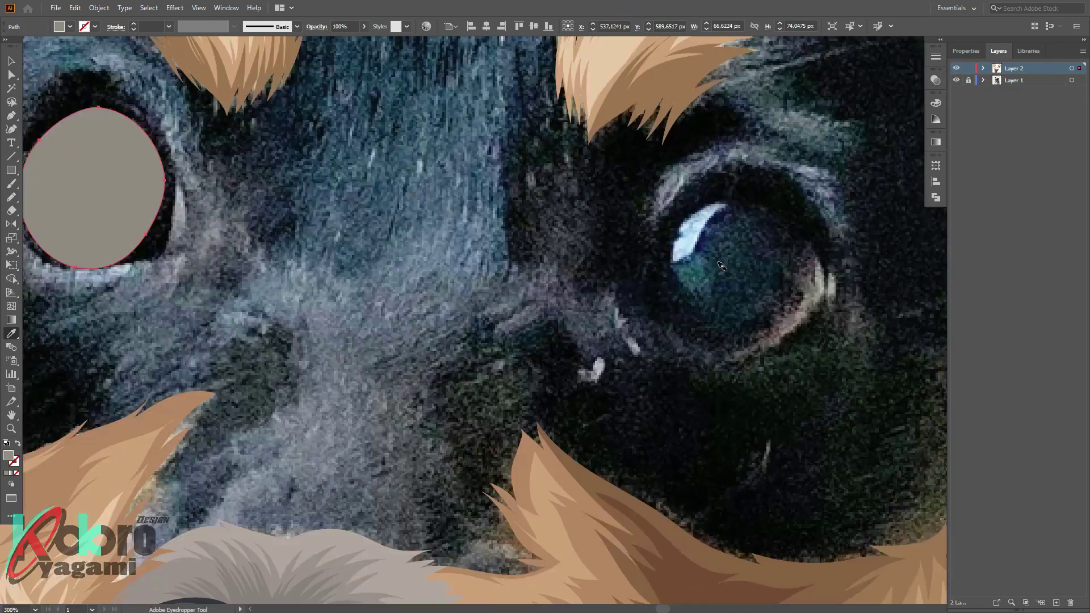
double_click(8, 455)
key("Return")
scroll(360, 243, "up", 2)
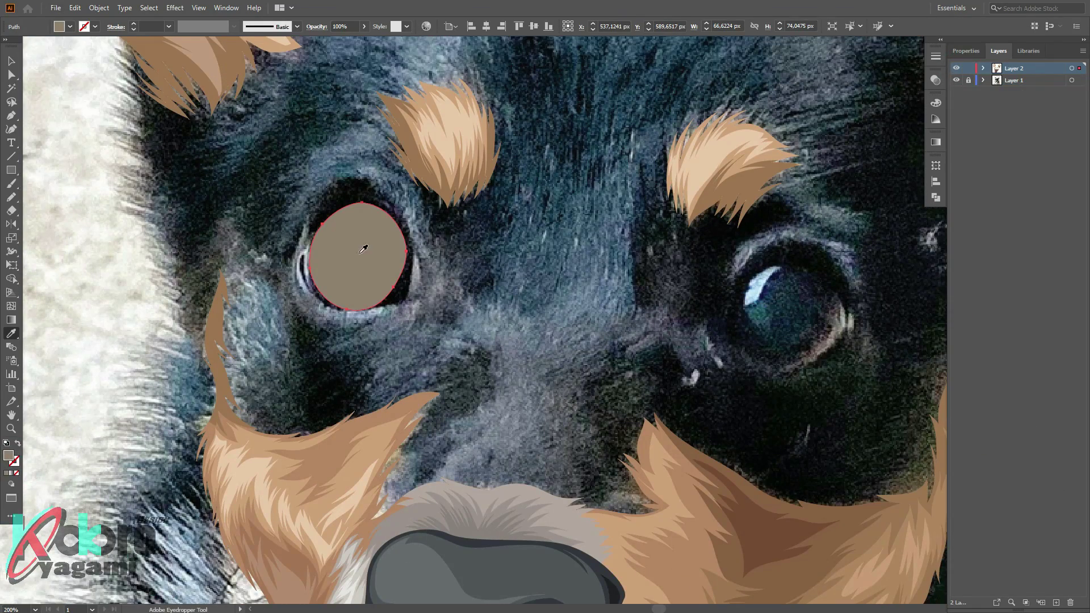
Draw a black circle over the left eye's pupil
key("l")
key("ctrl+shift+a")
scroll(352, 233, "up", 2)
left_click_drag(307, 211, 449, 364)
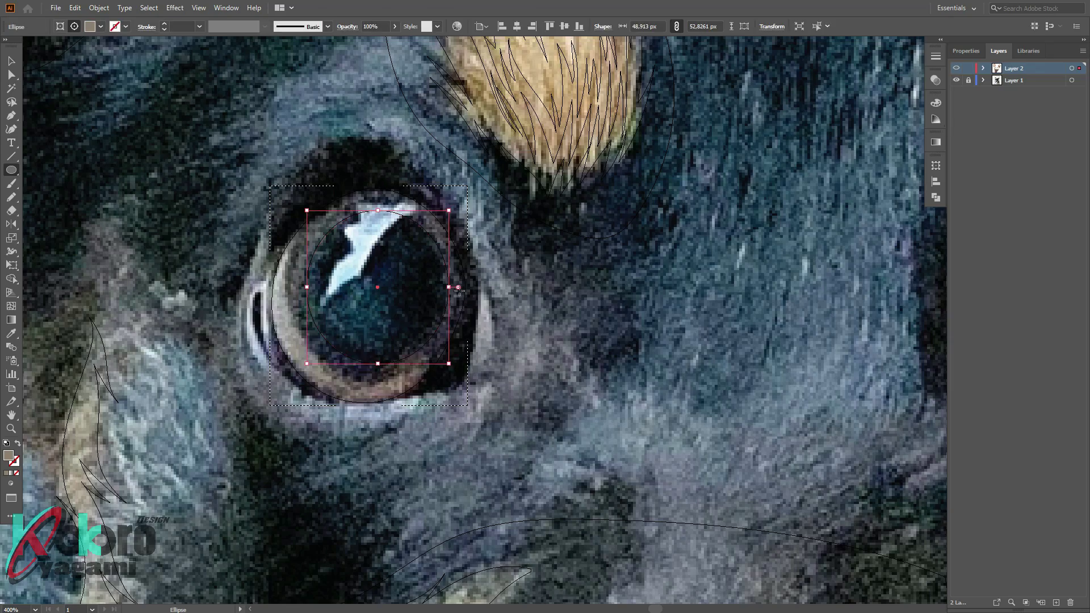
key("i")
left_click(555, 226)
key("ctrl+shift+a")
scroll(598, 220, "down", 5)
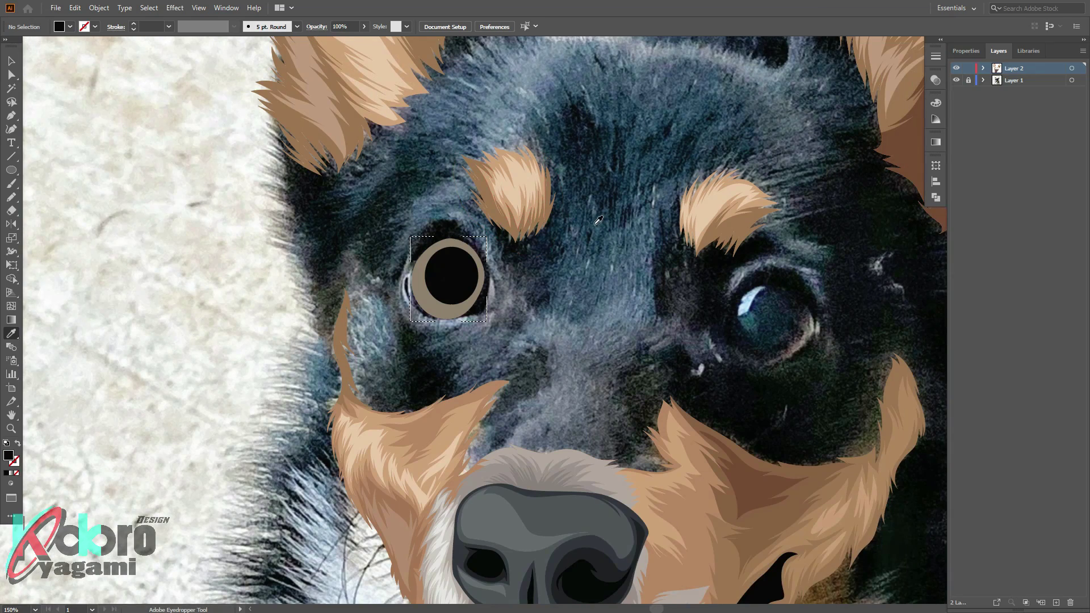
scroll(476, 295, "up", 3)
Draw a larger ellipse ring around the iris and fill it darker brown
left_click(957, 68, "ctrl")
key("l")
mouse_move(322, 155)
left_mouse_down()
mouse_move(488, 341)
mouse_move(504, 340)
left_mouse_up()
left_click(957, 68, "ctrl")
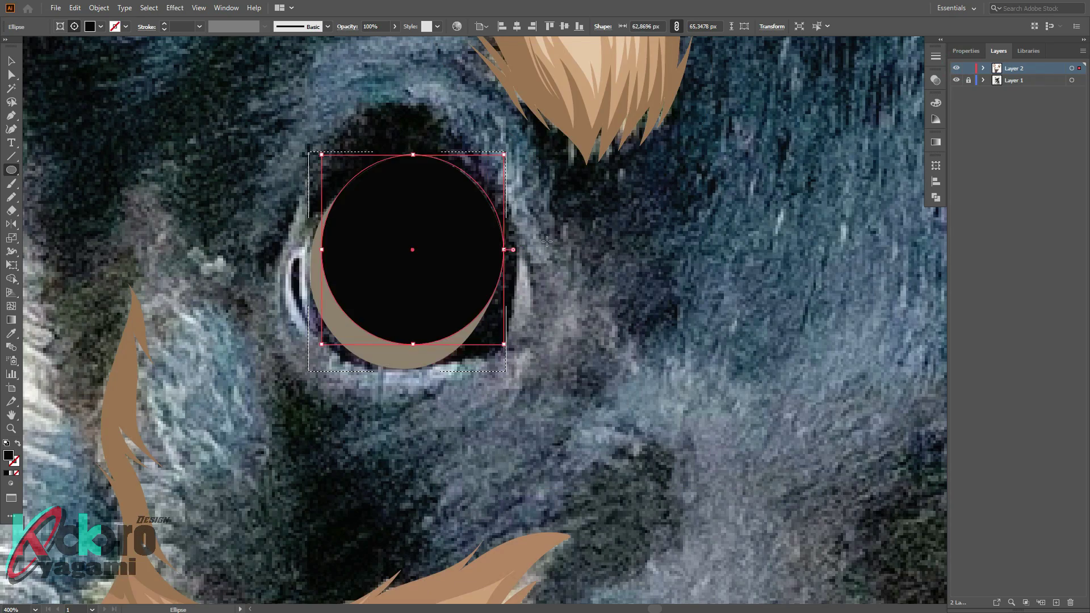
key("i")
left_click(443, 356)
left_click(776, 397)
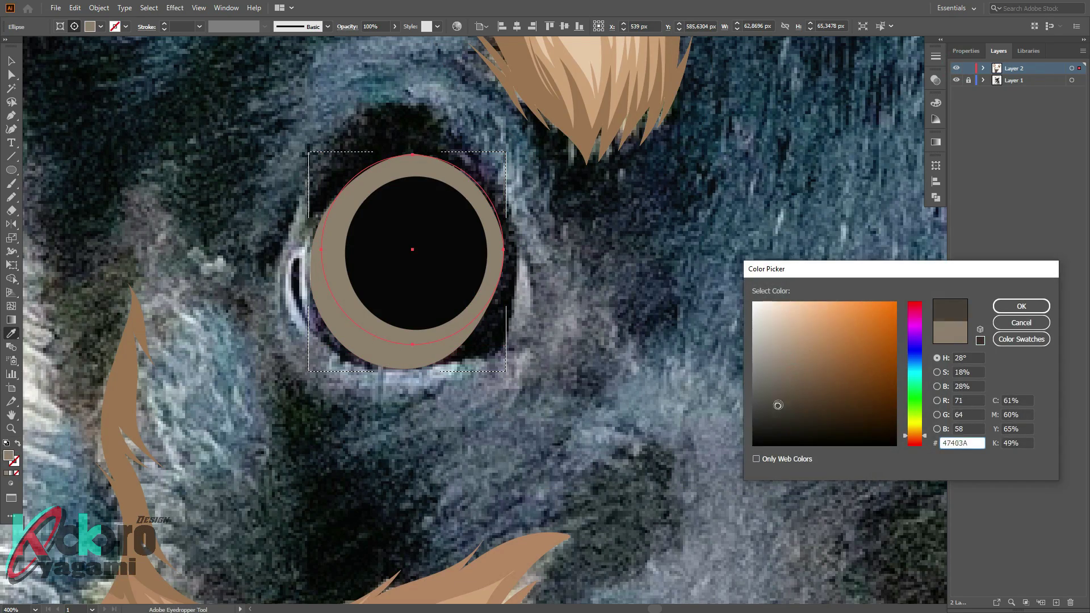
left_click(1035, 304)
key("ctrl+shift+a")
scroll(623, 272, "down", 1)
scroll(623, 272, "up", 1)
Pen a crescent shape over the top of the left eye
key("p")
left_click(572, 385)
left_click_drag(524, 265, 509, 255)
left_click_drag(422, 308, 414, 365)
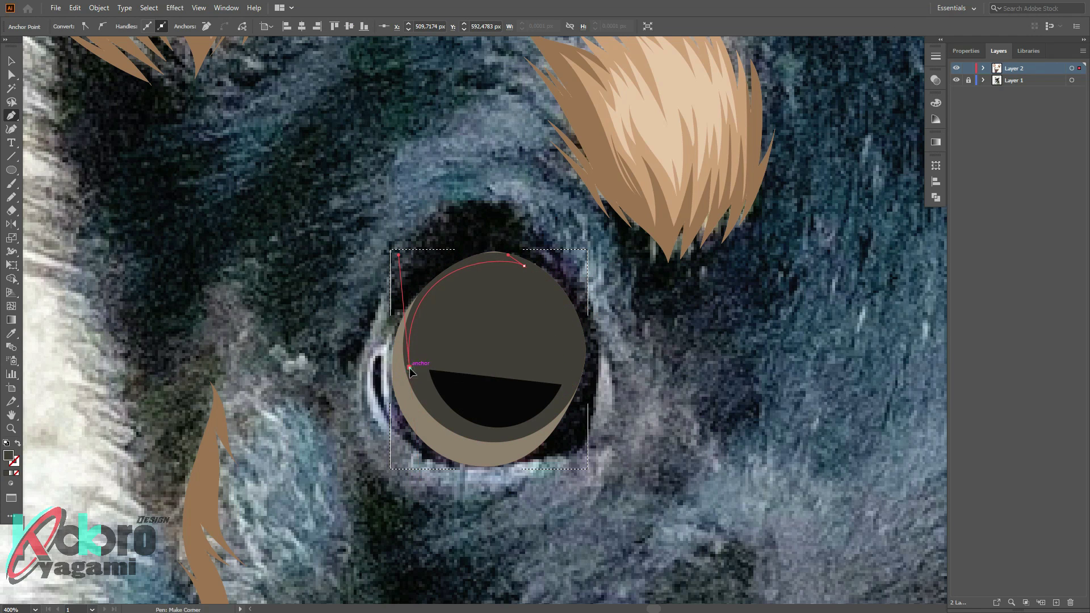
left_click_drag(572, 386, 573, 401)
Give the crescent a gradient fill with a 0% opacity right end, running vertically
key("i")
left_click(936, 142)
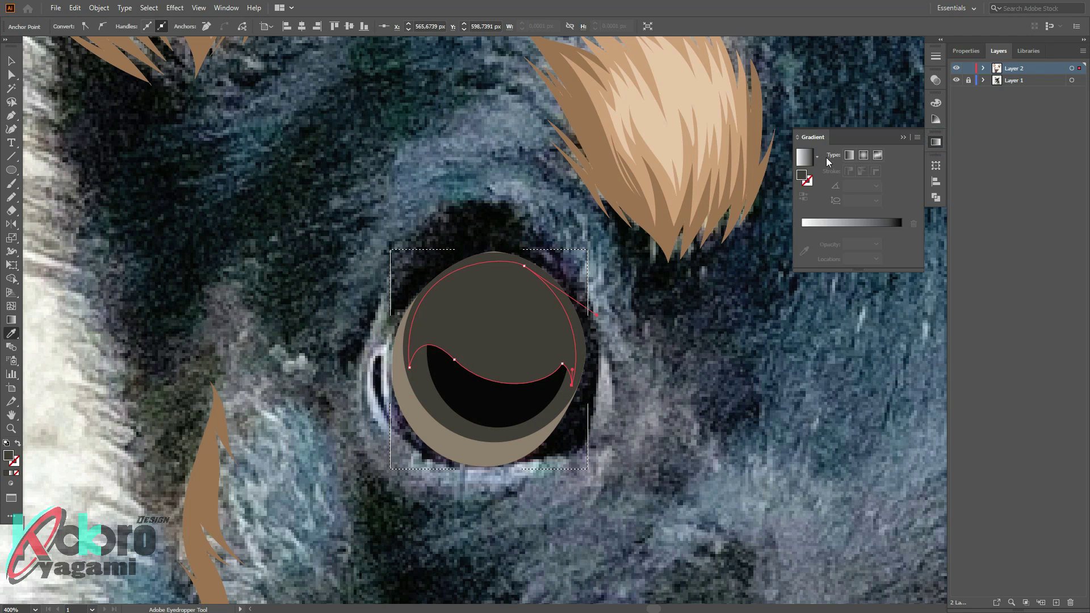
left_click(805, 157)
double_click(802, 245)
double_click(902, 244)
type("0")
key("Return")
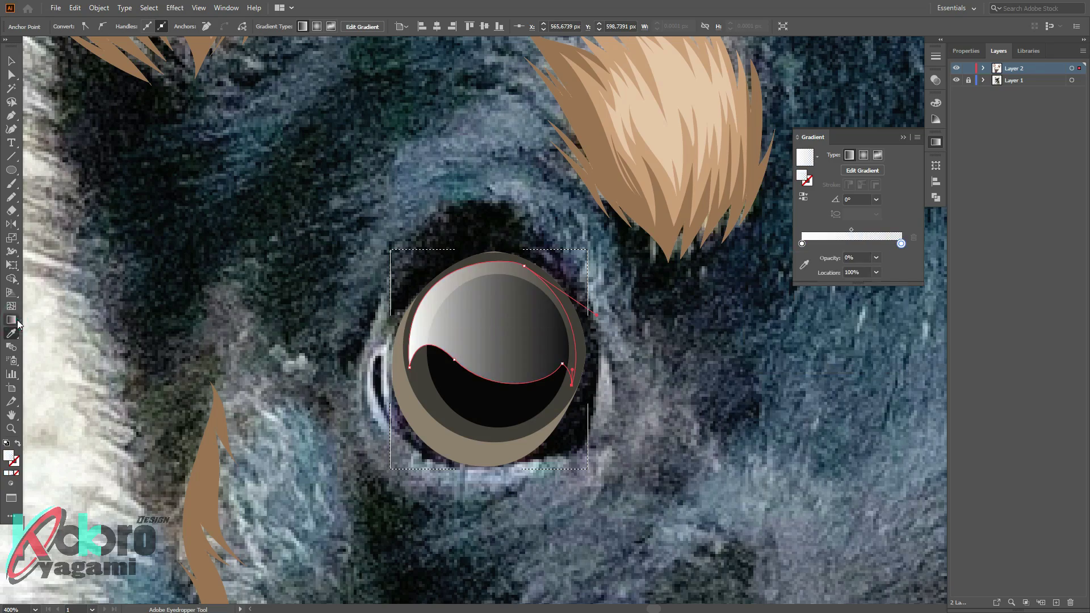
key("g")
left_click(250, 432)
mouse_move(220, 231)
left_mouse_down()
mouse_move(256, 462)
mouse_move(254, 287)
left_mouse_up()
key("ctrl+1")
Pencil a highlight over the eye's reflection and fade it white to transparent
scroll(438, 349, "down", 3)
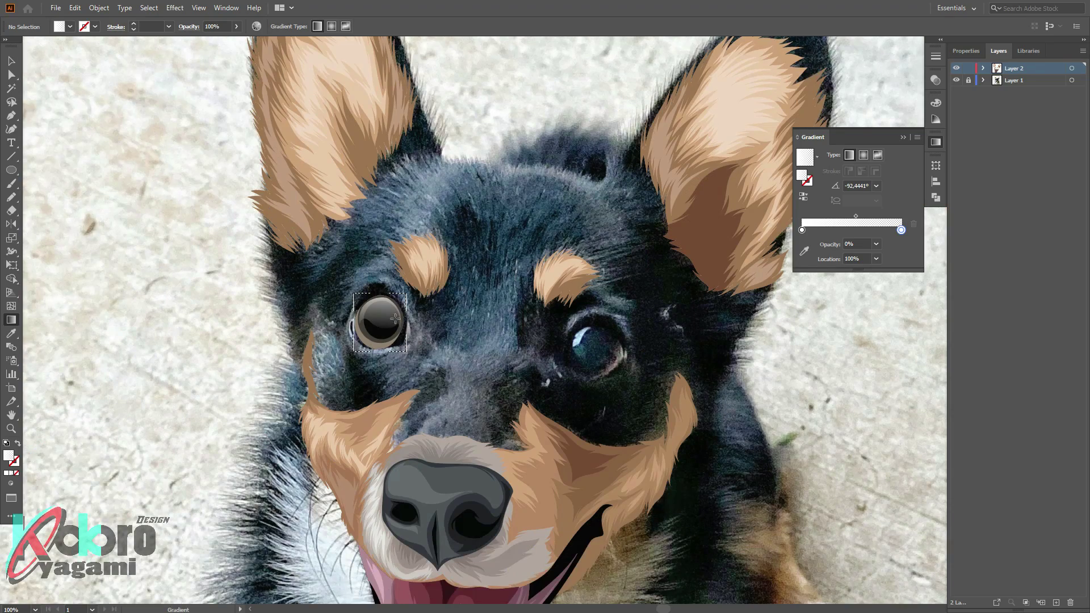
scroll(376, 306, "up", 3)
scroll(376, 307, "up", 1)
scroll(376, 307, "up", 1)
key("n")
left_click_drag(465, 275, 421, 310)
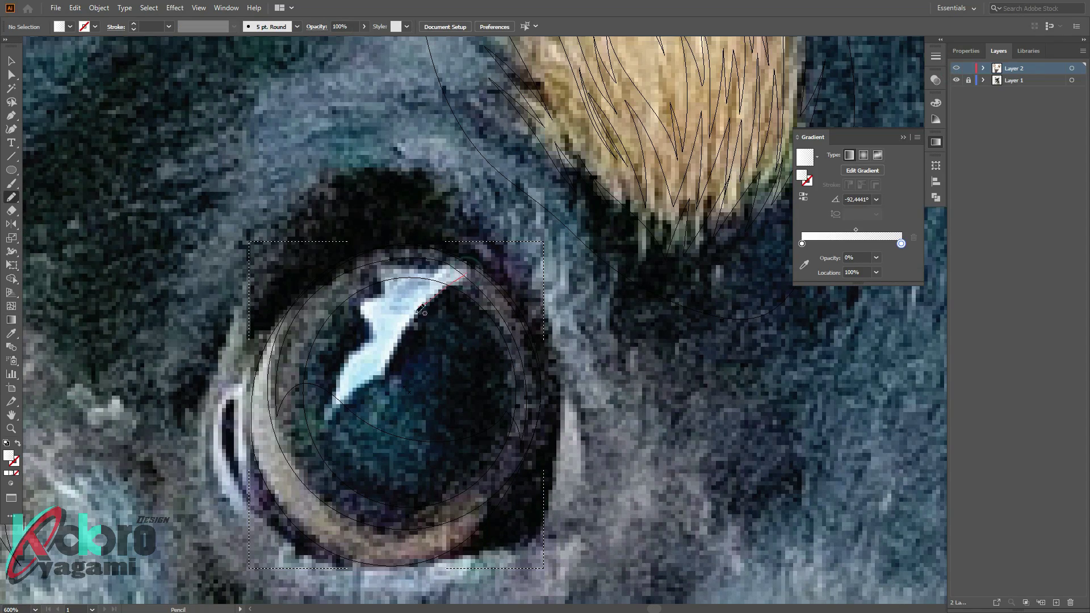
left_click_drag(467, 266, 467, 267)
key("ctrl+y")
key("g")
left_click_drag(382, 244, 343, 482)
key("ctrl+minus")
key("ctrl+minus")
key("ctrl+minus")
scroll(626, 316, "down", 2)
Pen a closed outline around the right-hand eye
scroll(626, 316, "down", 3)
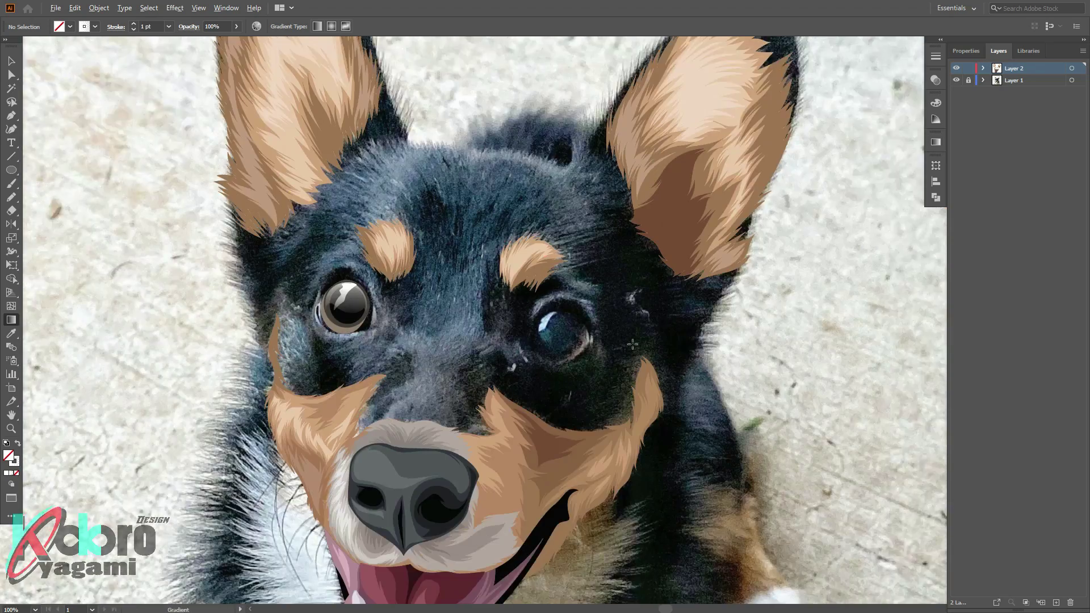
scroll(583, 328, "up", 5)
key("p")
left_click(522, 358)
left_click_drag(493, 289, 463, 273)
left_click_drag(370, 307, 391, 422)
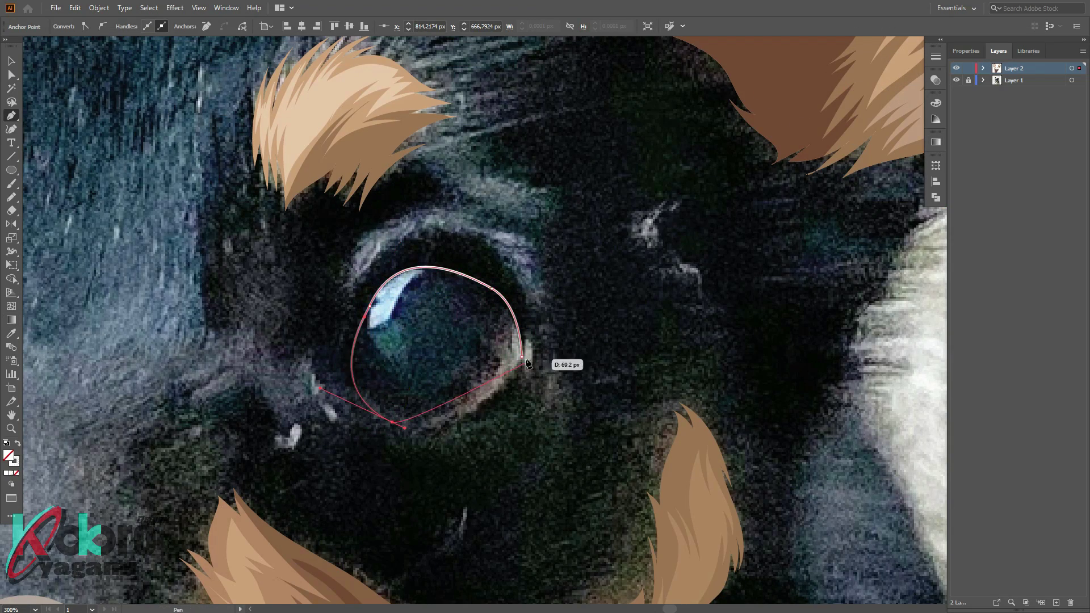
left_click(522, 358)
Draw a circle over the right-hand pupil and fill it black
scroll(346, 336, "up", 3)
key("i")
scroll(346, 335, "down", 5)
scroll(588, 356, "up", 3)
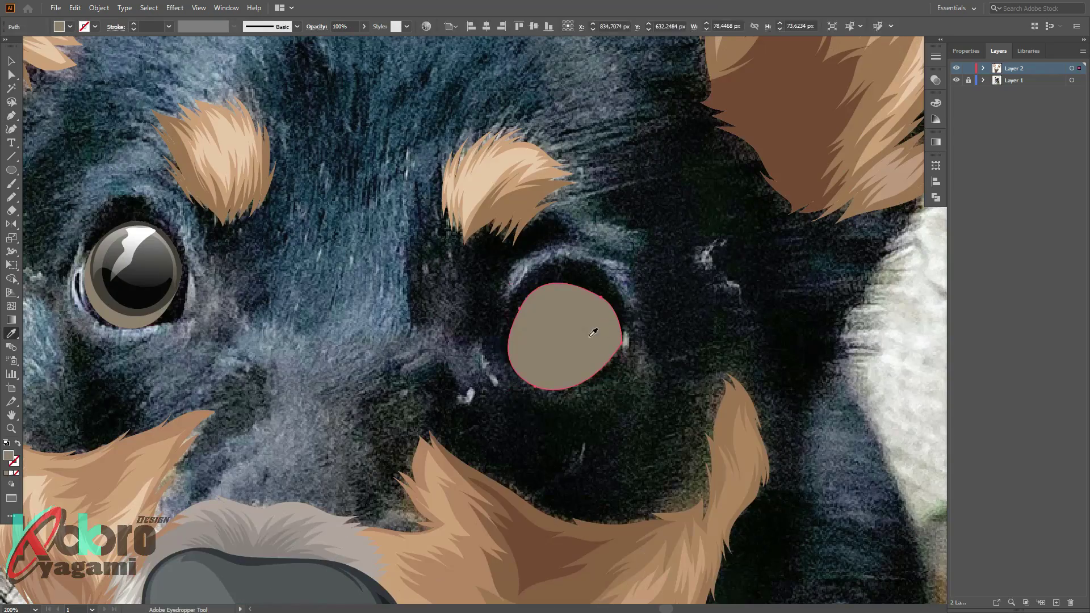
key("ctrl+y")
key("l")
left_click_drag(519, 294, 595, 361)
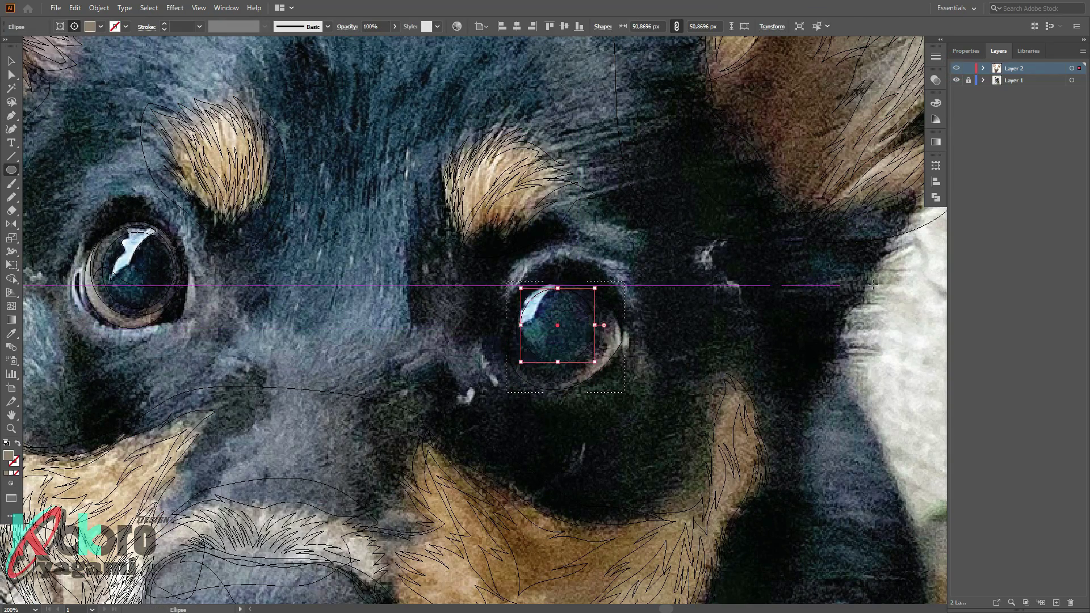
key("ctrl+y")
key("i")
left_click(136, 275)
Fill the right eye outline with grey-brown sampled from the photo
left_click(956, 68, "ctrl")
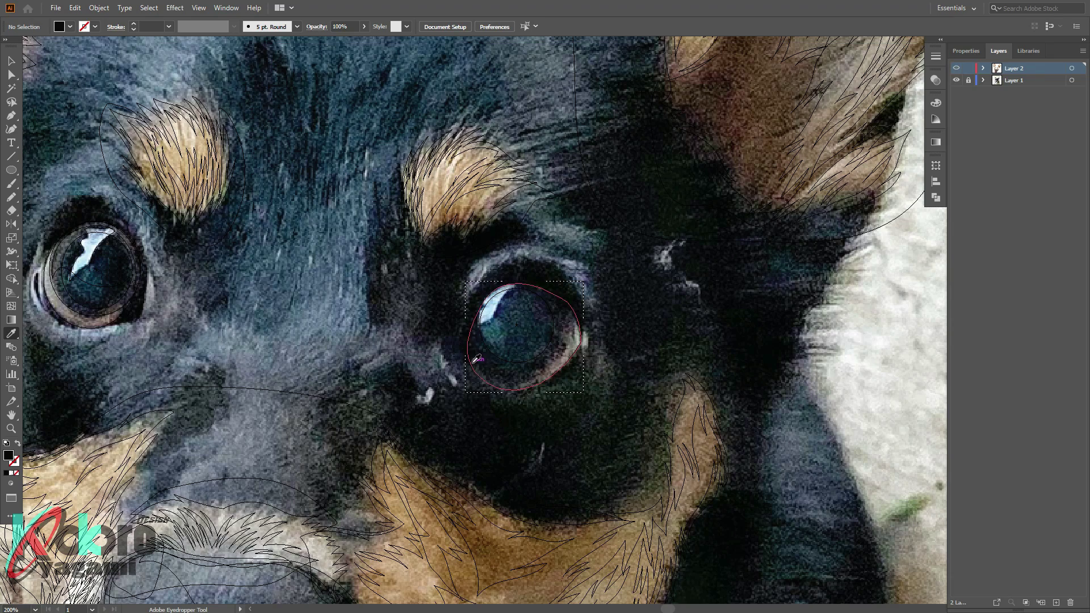
left_click(566, 307, "ctrl")
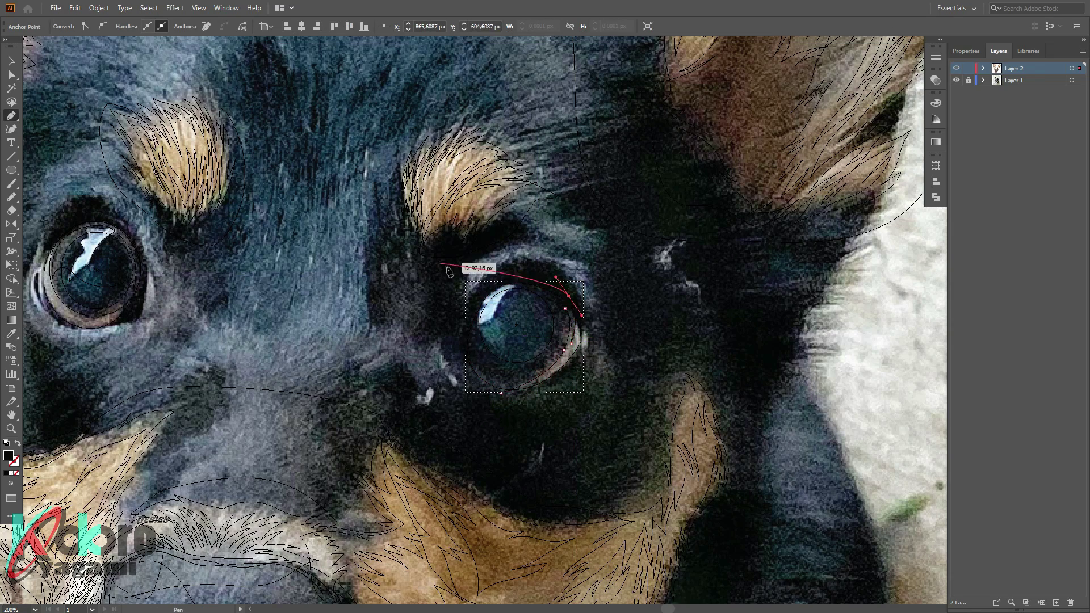
left_click(956, 68, "ctrl")
key("i")
left_click(113, 324)
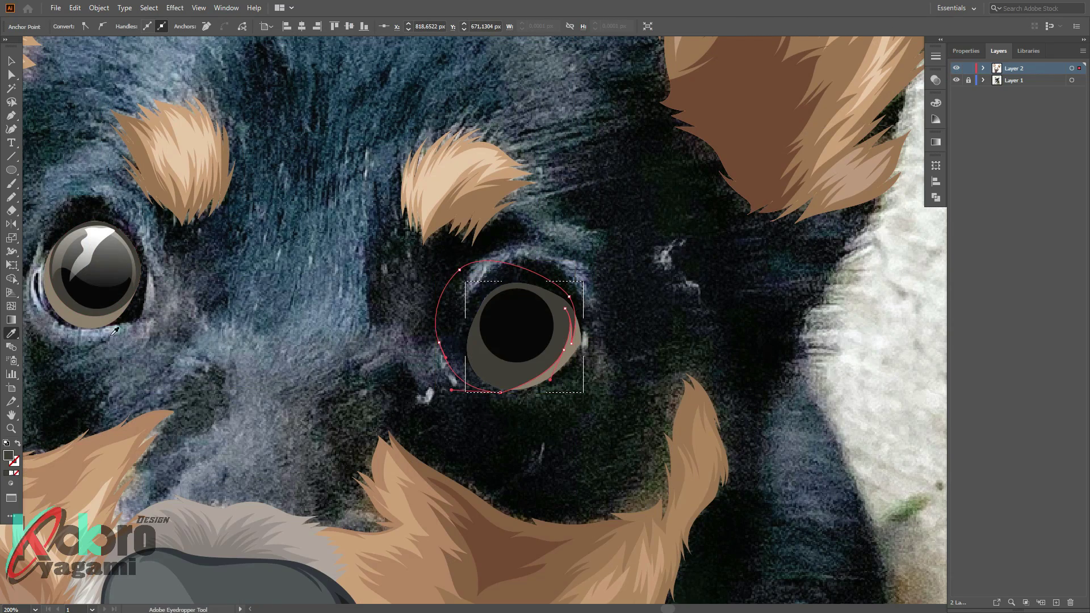
Start a Pen shading path beside the right-hand pupil
key("ctrl+1")
scroll(341, 298, "down", 1)
scroll(397, 312, "up", 3)
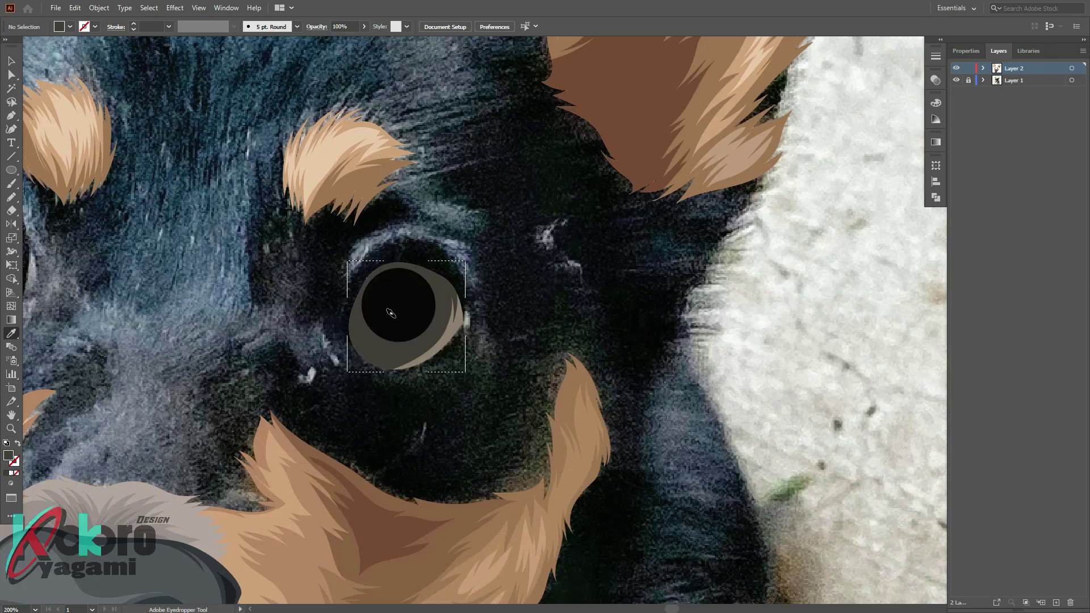
scroll(397, 313, "up", 2)
key("p")
left_click_drag(293, 280, 289, 181)
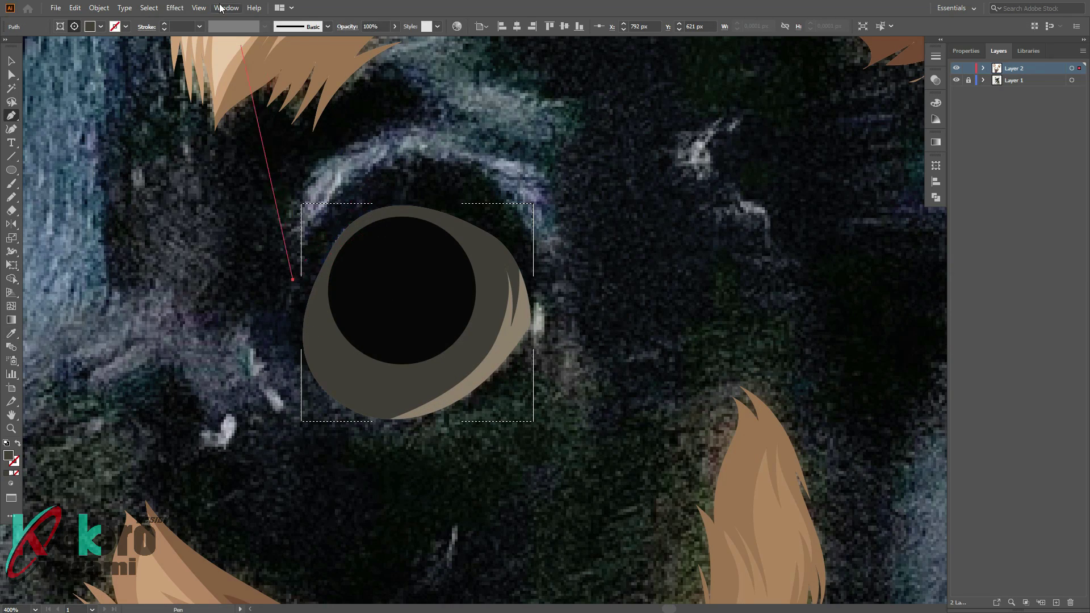
left_click(226, 7)
left_click(208, 335)
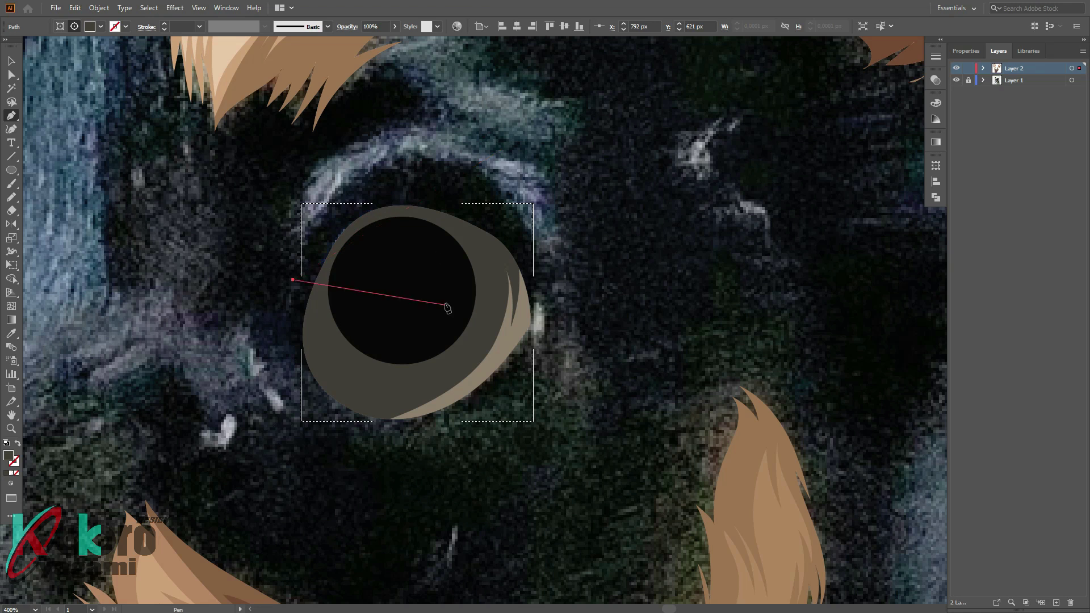
Continue the shading path over the pupil, along the eye's right side and bottom
left_click_drag(473, 173, 457, 198)
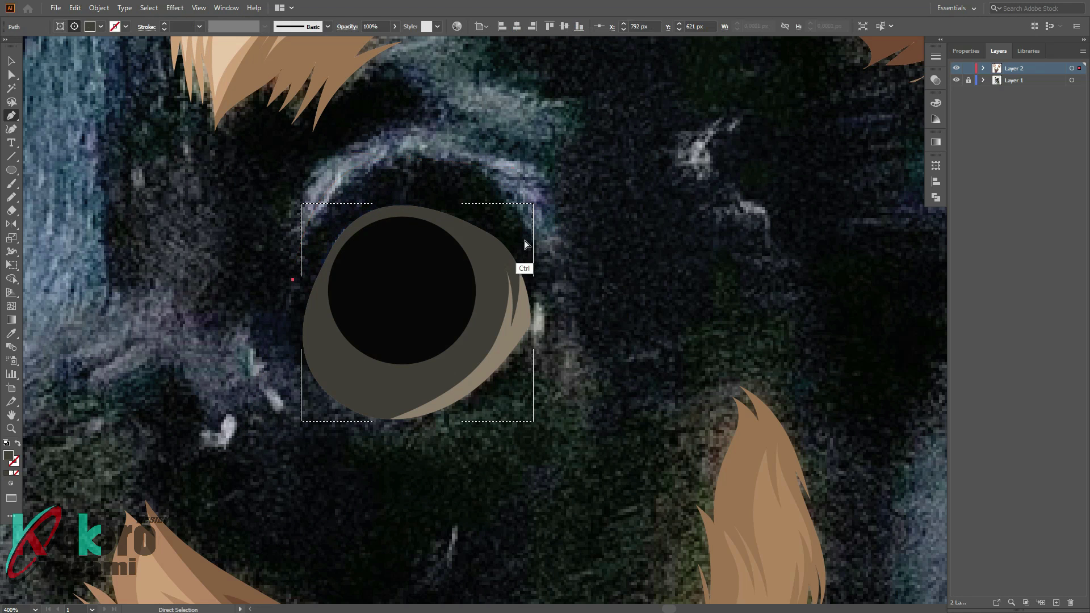
left_click_drag(499, 275, 483, 317)
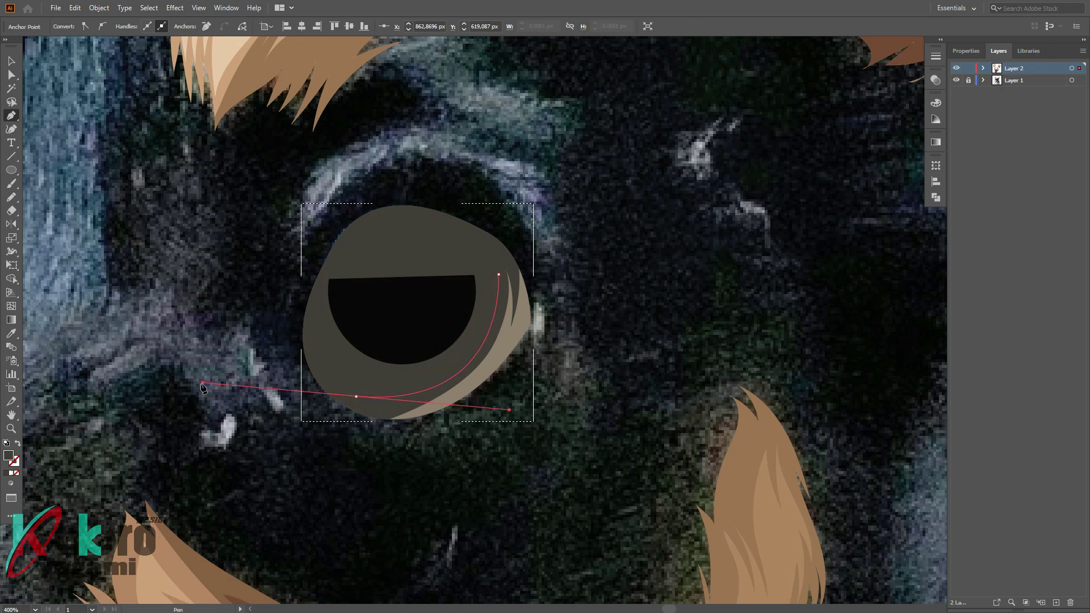
left_click_drag(356, 397, 385, 391)
left_click_drag(290, 320, 281, 227)
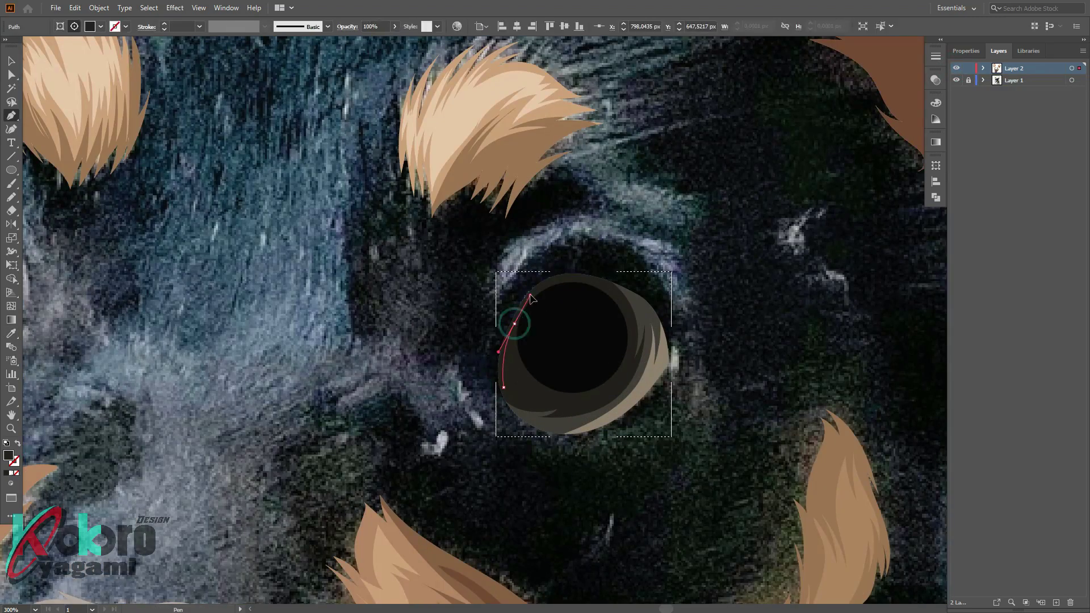
left_click_drag(566, 276, 589, 276)
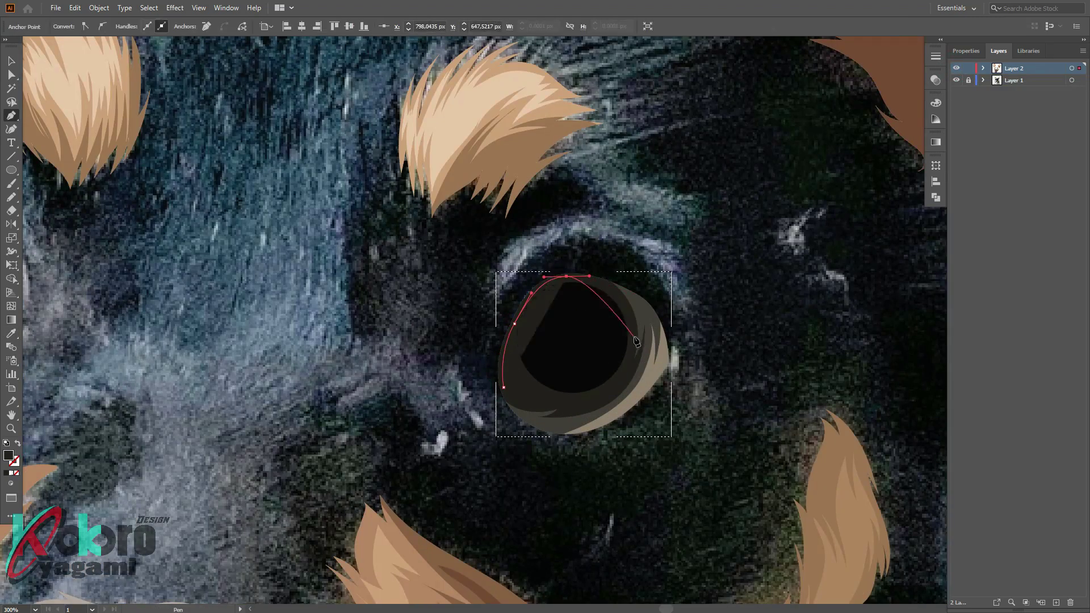
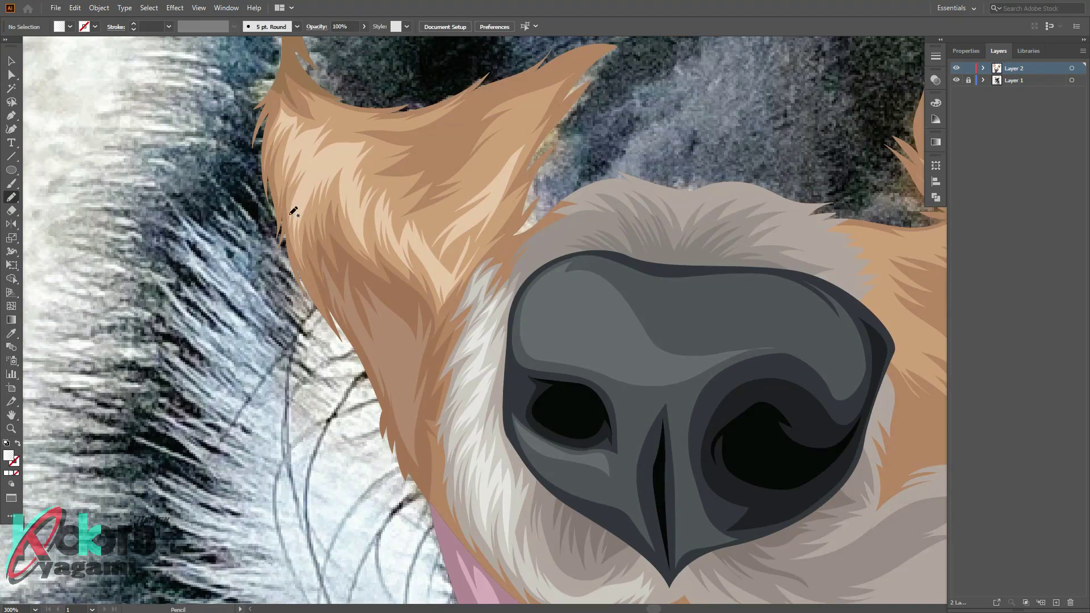
Trace a zigzag, strand-edged outline down the side of the white chest fur
left_click_drag(279, 258, 248, 266)
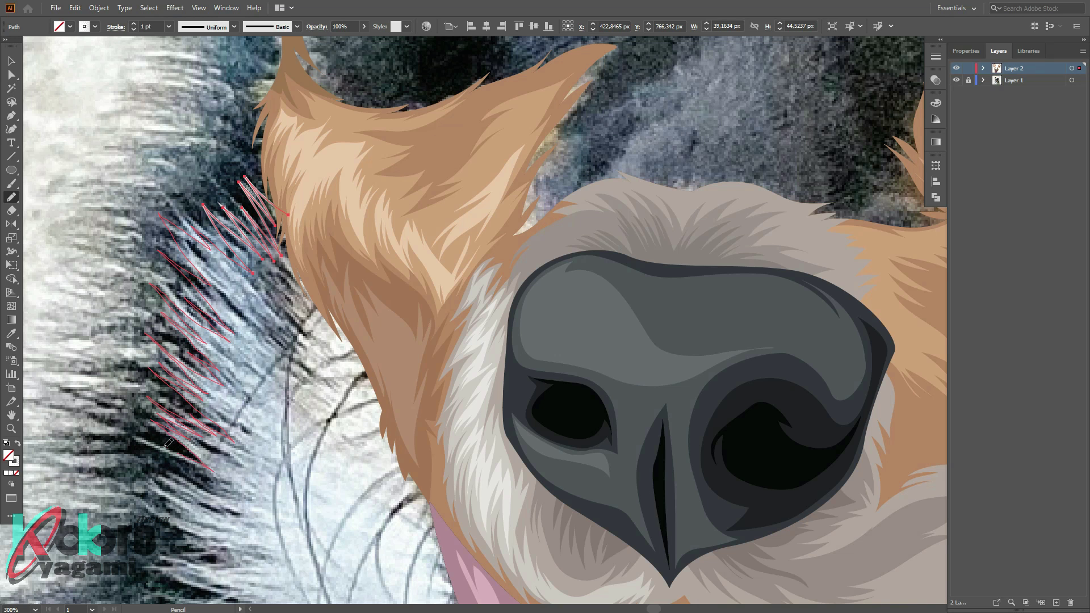
scroll(168, 443, "down", 5)
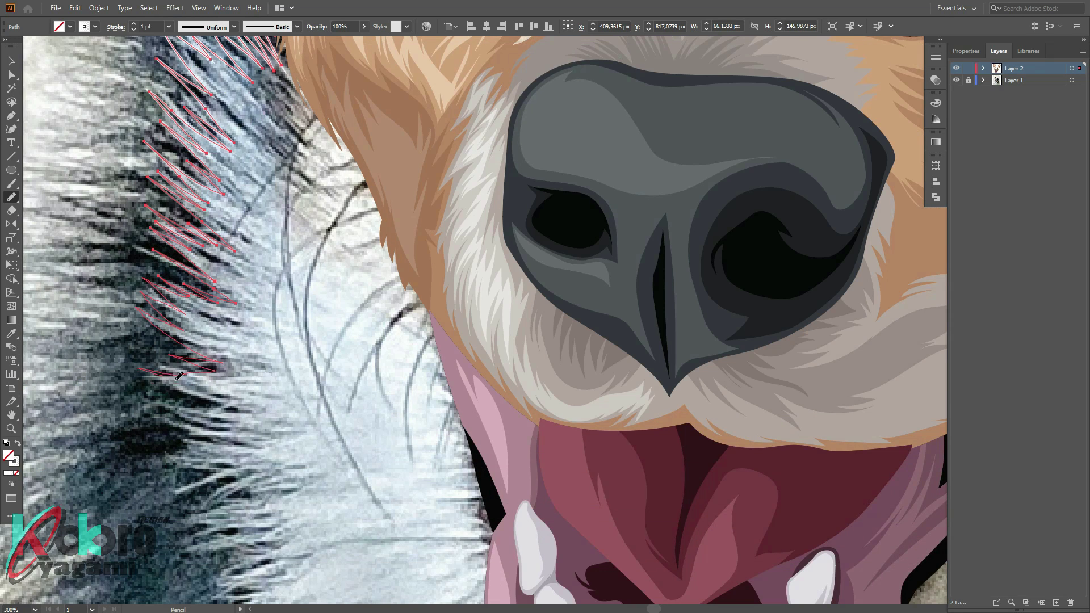
key("ctrl+minus")
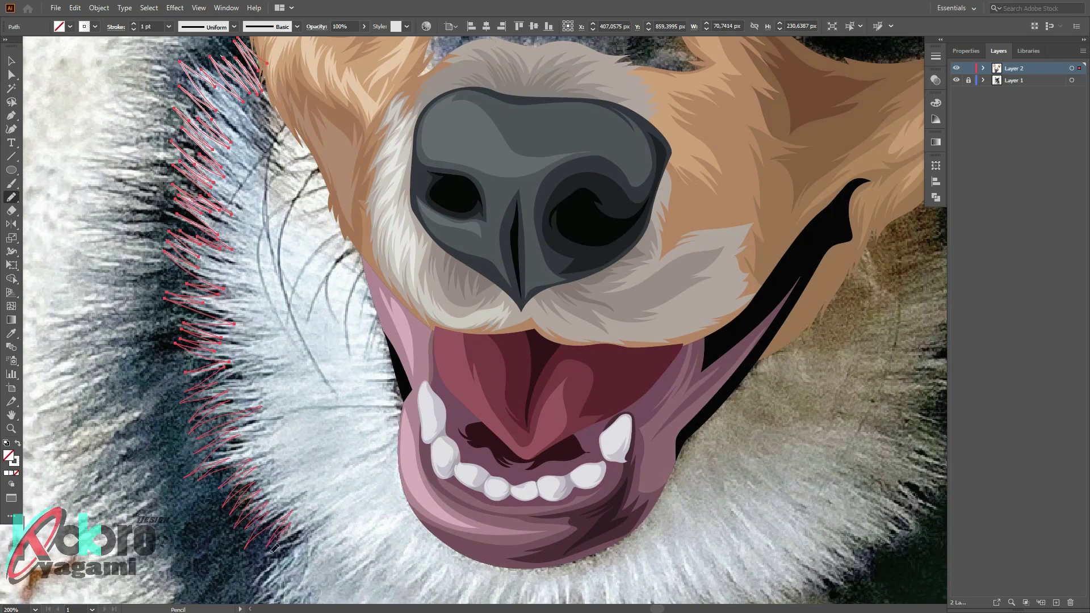
scroll(273, 549, "down", 6)
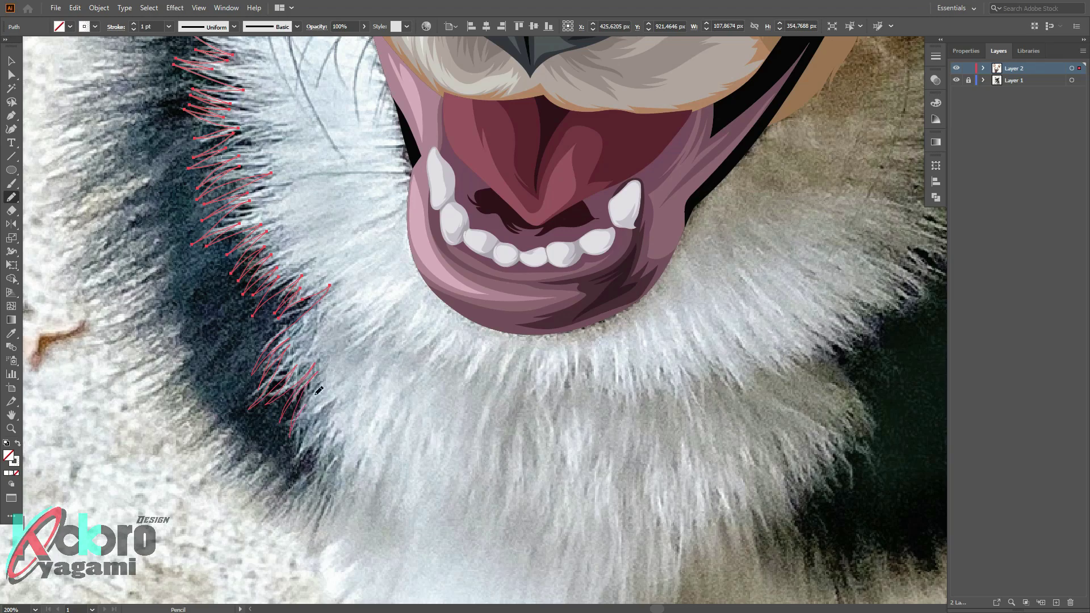
scroll(321, 527, "down", 5)
scroll(339, 391, "up", 4)
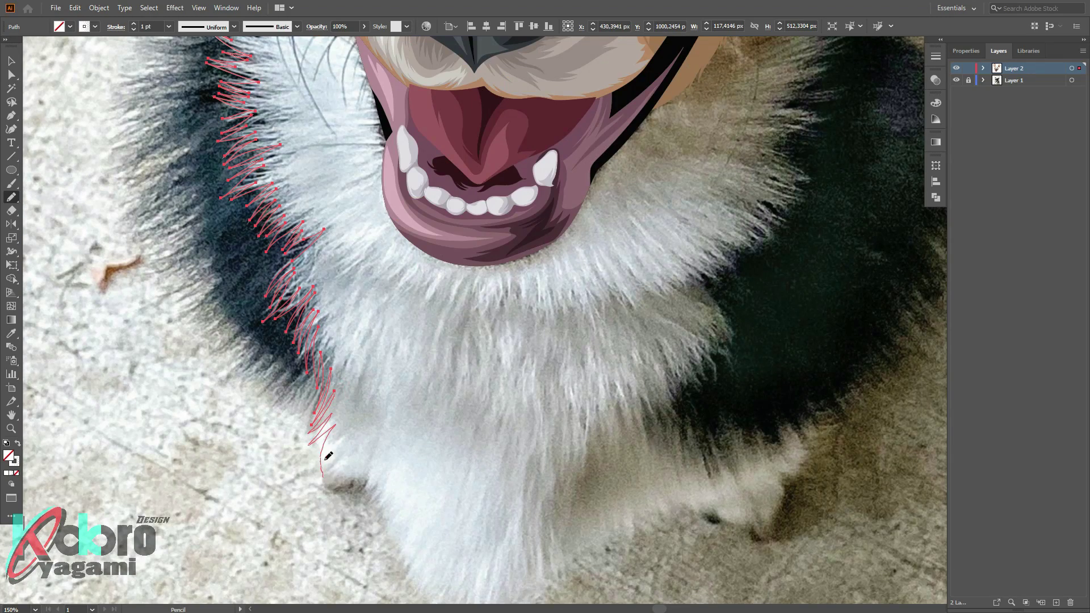
left_click_drag(374, 466, 380, 527)
scroll(380, 511, "down", 4)
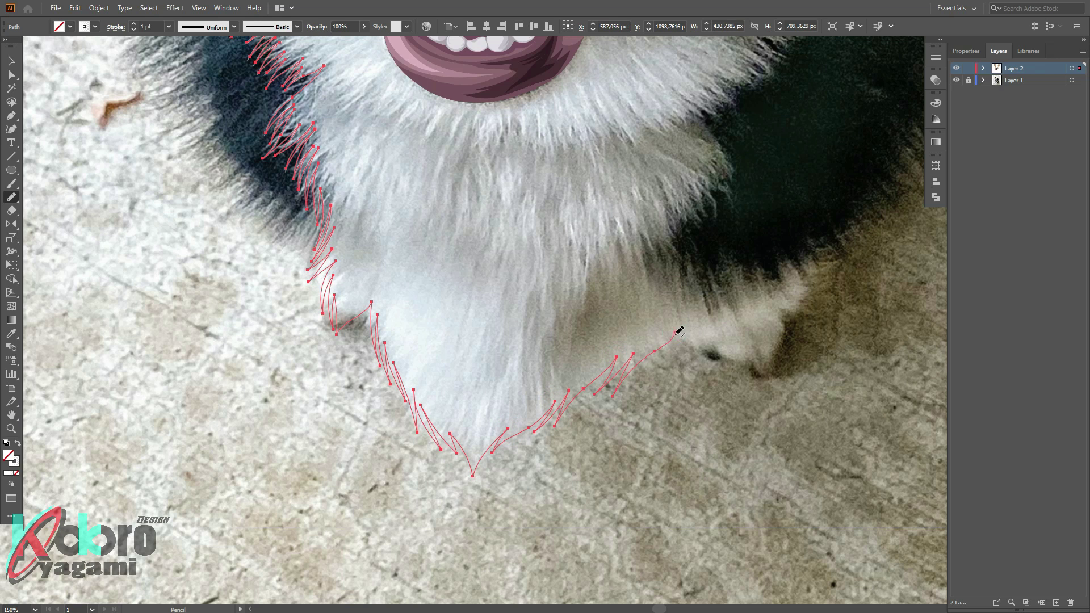
Extend the jagged chest fur outline around the bottom of the chest
left_click_drag(754, 365, 798, 299)
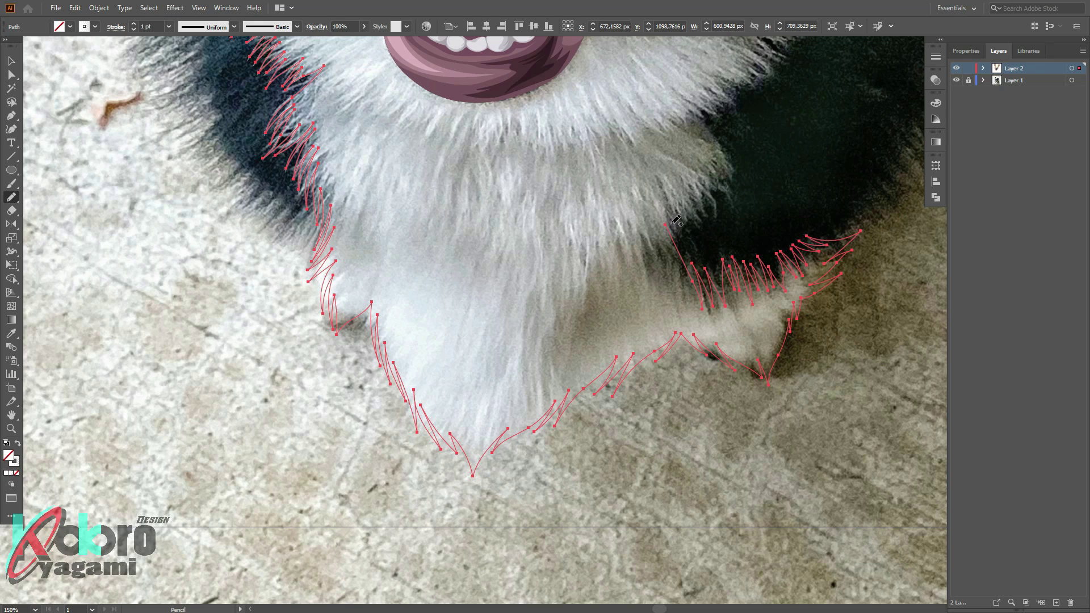
scroll(713, 67, "down", 3, "alt")
scroll(733, 91, "up", 2)
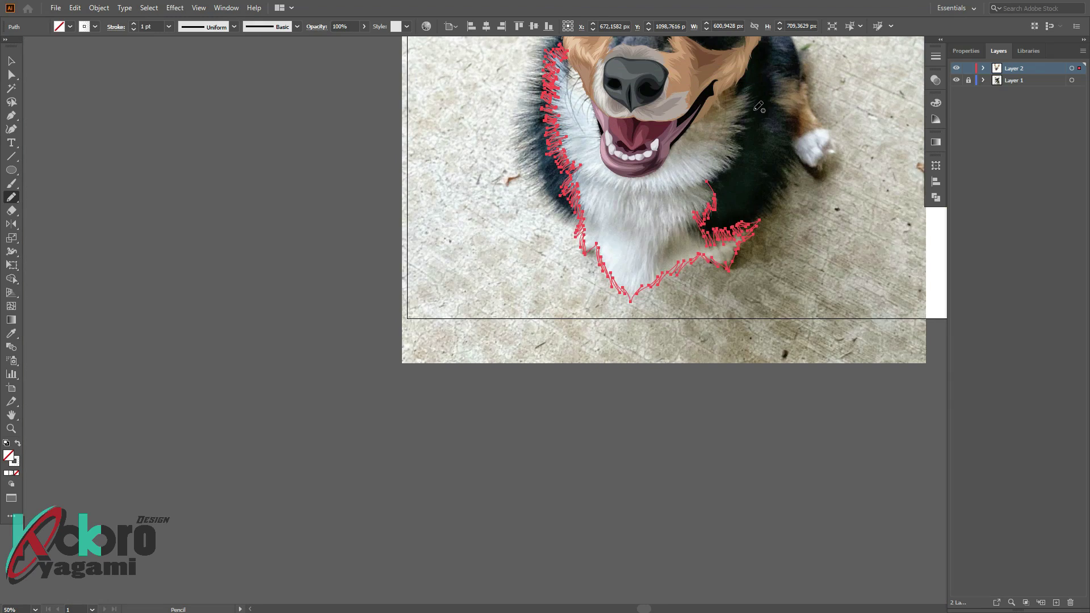
scroll(759, 115, "up", 3)
scroll(809, 273, "up", 2, "alt")
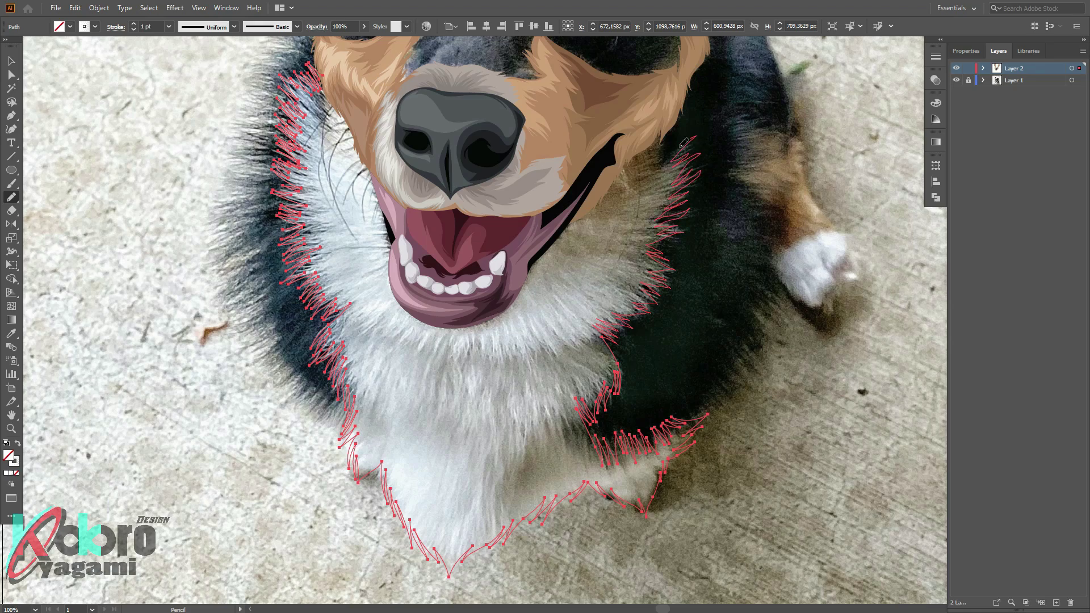
scroll(467, 158, "down", 1, "alt")
scroll(463, 170, "up", 1)
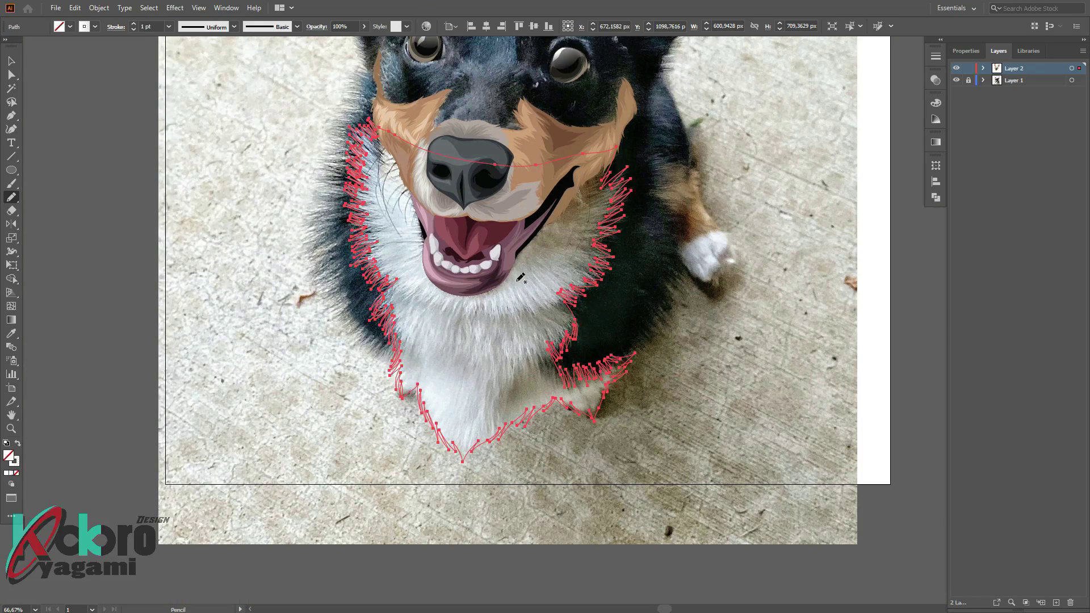
scroll(461, 267, "up", 2, "alt")
Fill the chest fur shape with light grey using the Eyedropper, then deselect it
key("i")
left_click(443, 308)
scroll(444, 307, "down", 3, "alt")
double_click(8, 455)
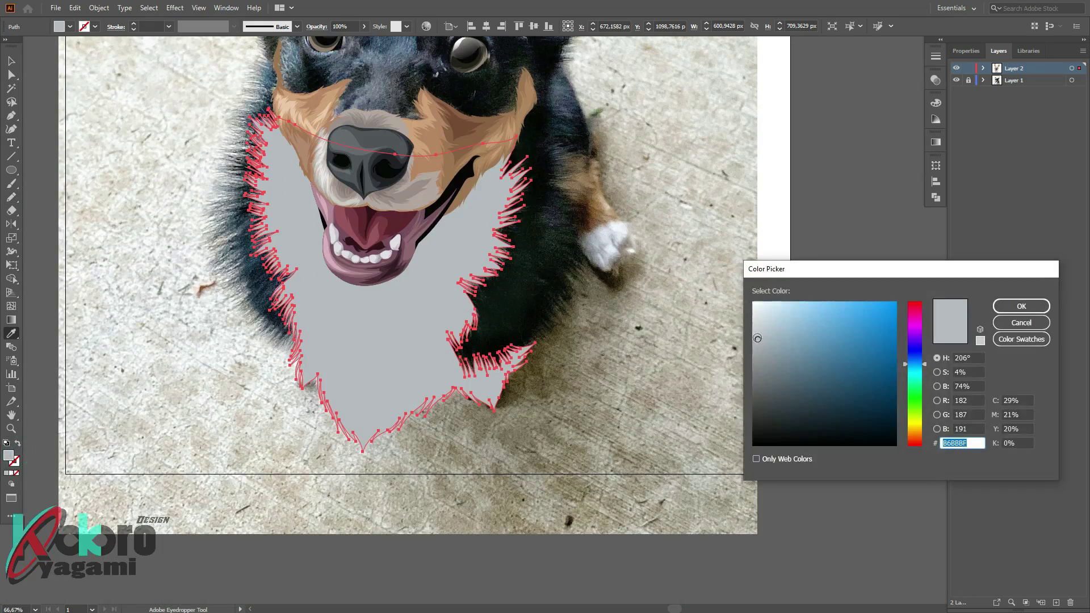
key("Escape")
key("ctrl+shift+a")
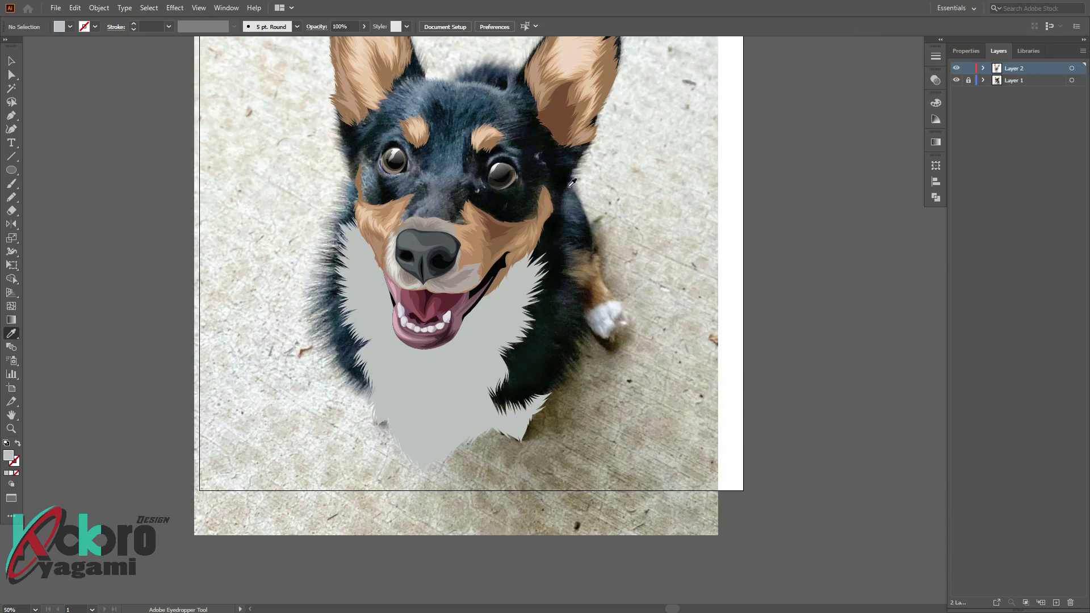
scroll(341, 227, "up", 3)
scroll(341, 227, "up", 2, "alt")
scroll(347, 398, "up", 3, "alt")
With the Pencil, draw spiky fur strands along the left edge of the head
scroll(366, 251, "down", 1)
key("n")
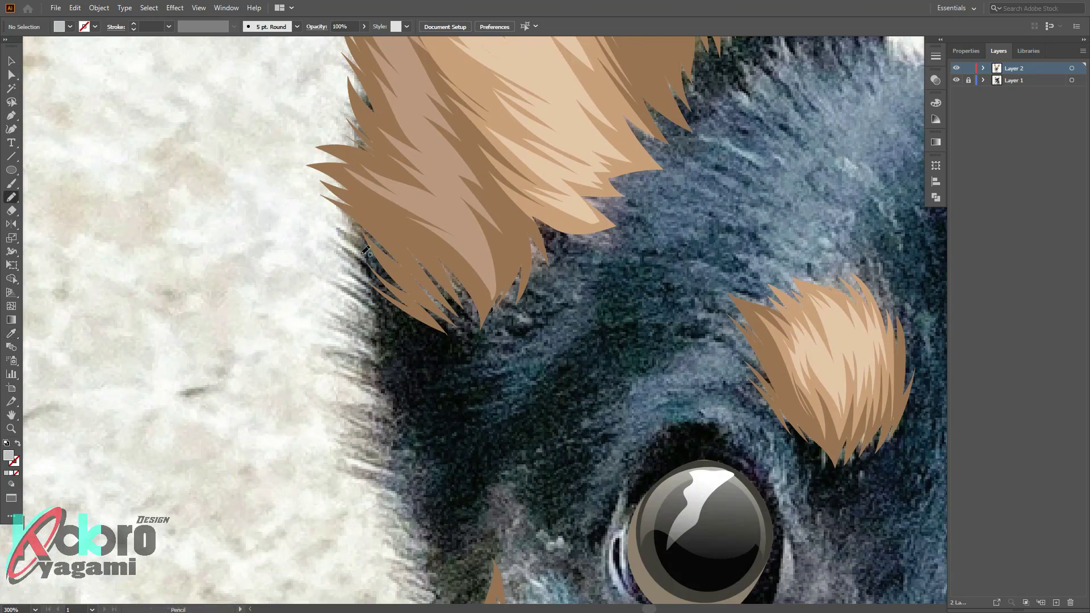
mouse_move(339, 226)
left_mouse_down()
mouse_move(361, 252)
mouse_move(378, 363)
left_mouse_up()
left_click_drag(341, 406, 375, 445)
scroll(376, 445, "down", 2, "alt")
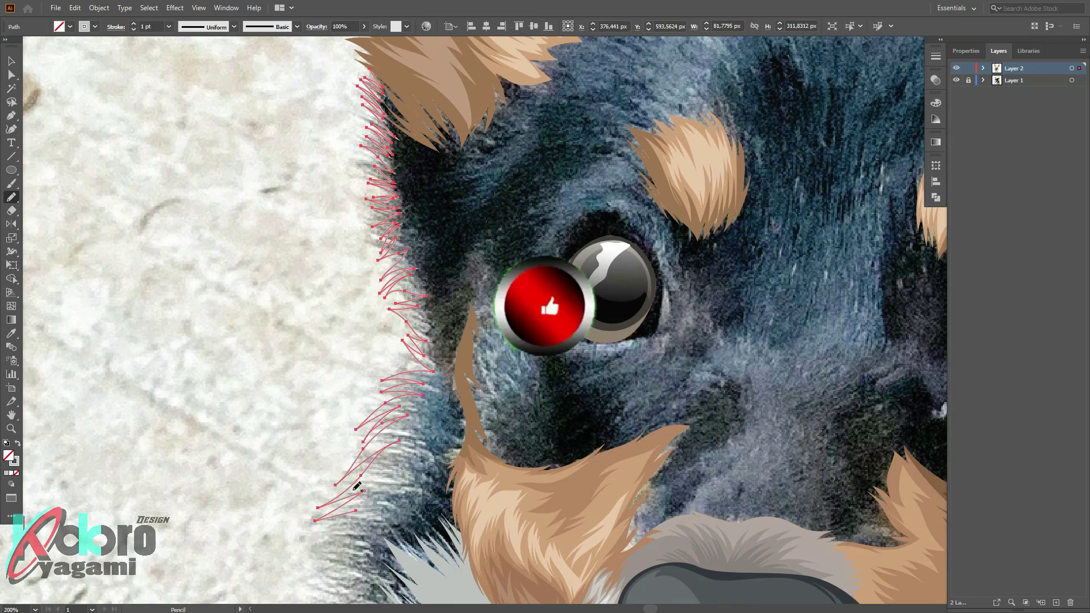
scroll(349, 254, "down", 5)
Continue the fur strands down the left cheek edge
mouse_move(417, 188)
left_mouse_down()
mouse_move(343, 213)
mouse_move(327, 261)
left_mouse_up()
mouse_move(380, 267)
left_mouse_down()
mouse_move(335, 298)
mouse_move(298, 361)
left_mouse_up()
left_click_drag(364, 381, 290, 401)
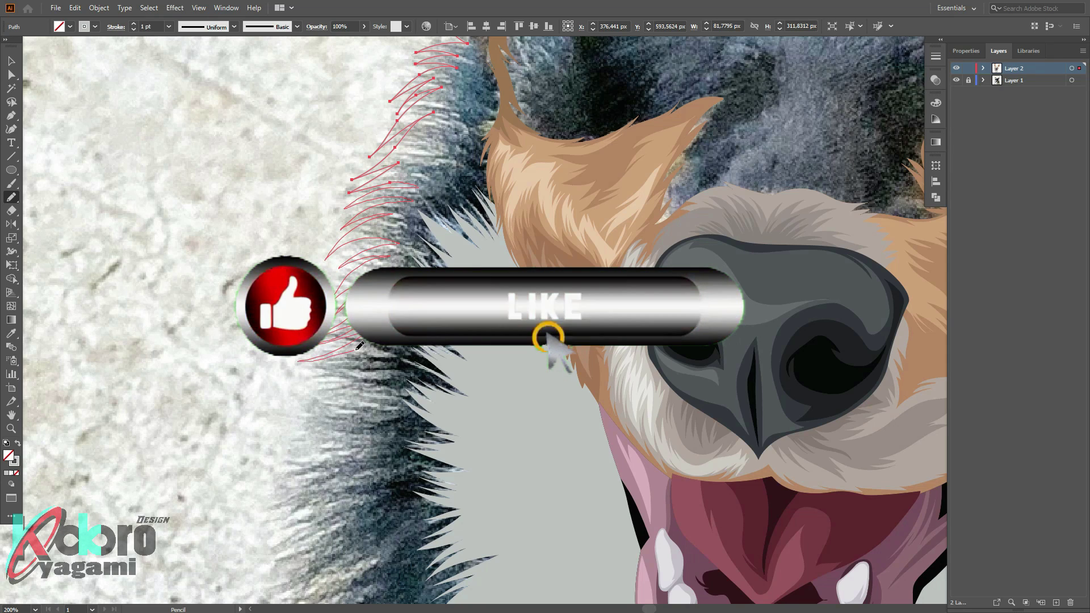
left_click_drag(364, 400, 290, 446)
scroll(302, 452, "down", 5)
Layer a second row of fur strands along the lower left cheek
left_click_drag(319, 318, 259, 383)
left_click_drag(344, 341, 267, 406)
left_click_drag(342, 386, 275, 442)
left_click_drag(347, 409, 285, 458)
scroll(341, 436, "down", 4)
scroll(369, 437, "down", 3)
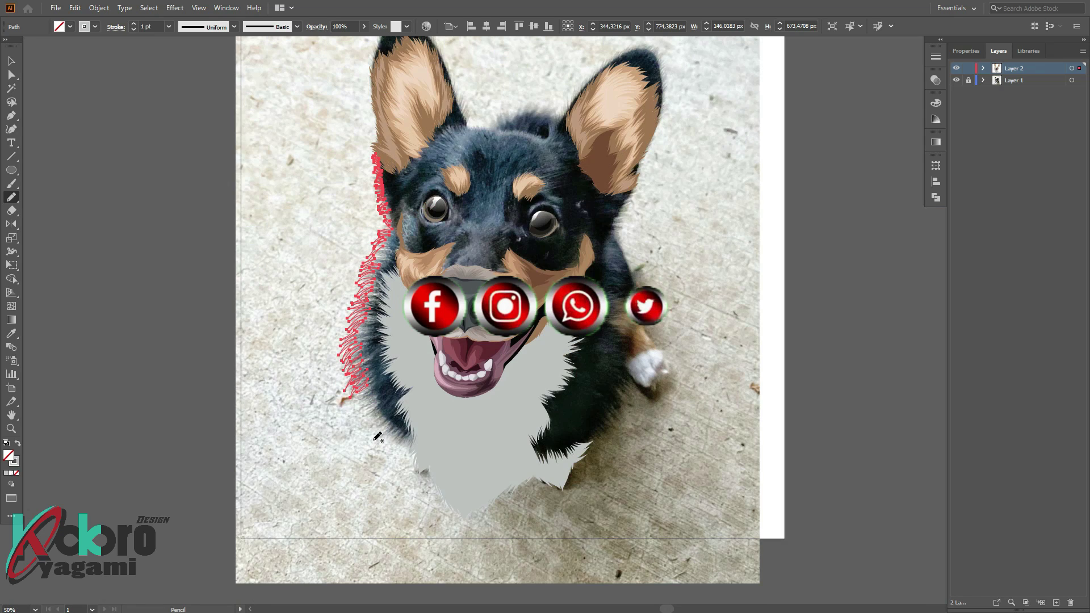
scroll(378, 438, "up", 2)
scroll(352, 363, "up", 2)
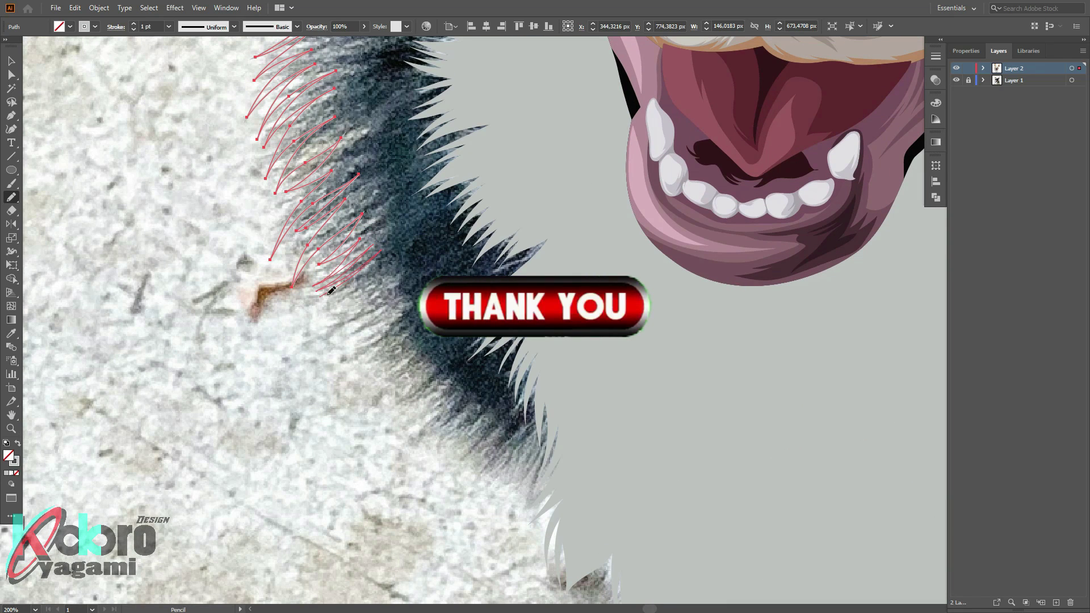
Extend the fur strands down the left side and across beneath the chest
left_click_drag(398, 310, 359, 358)
left_click_drag(410, 340, 375, 393)
left_click_drag(490, 407, 436, 464)
left_click_drag(484, 422, 459, 484)
left_click_drag(587, 482, 657, 441)
key("ctrl+0")
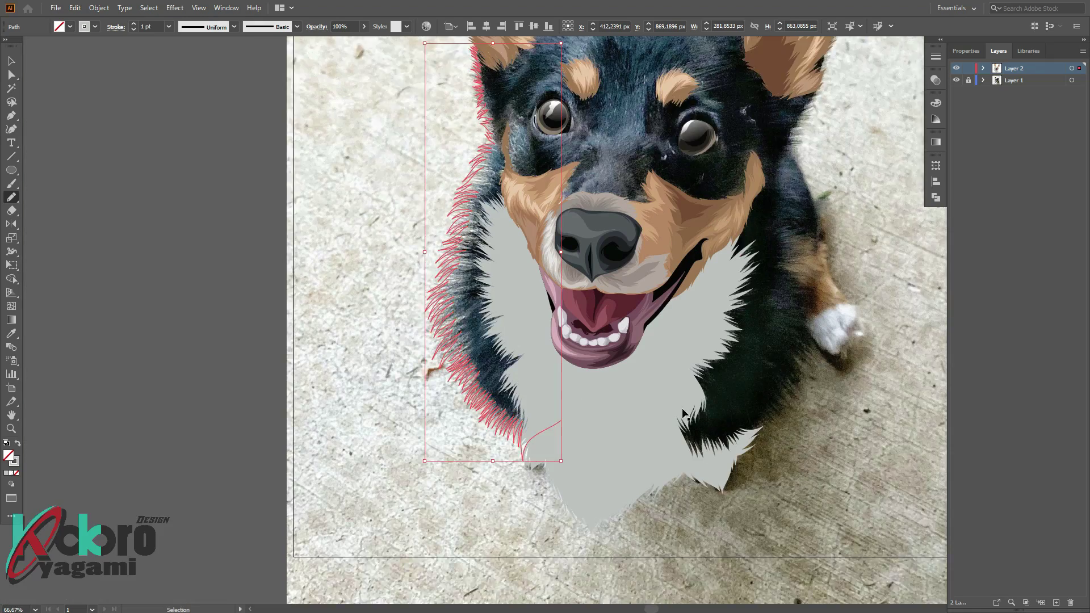
key("ctrl+1")
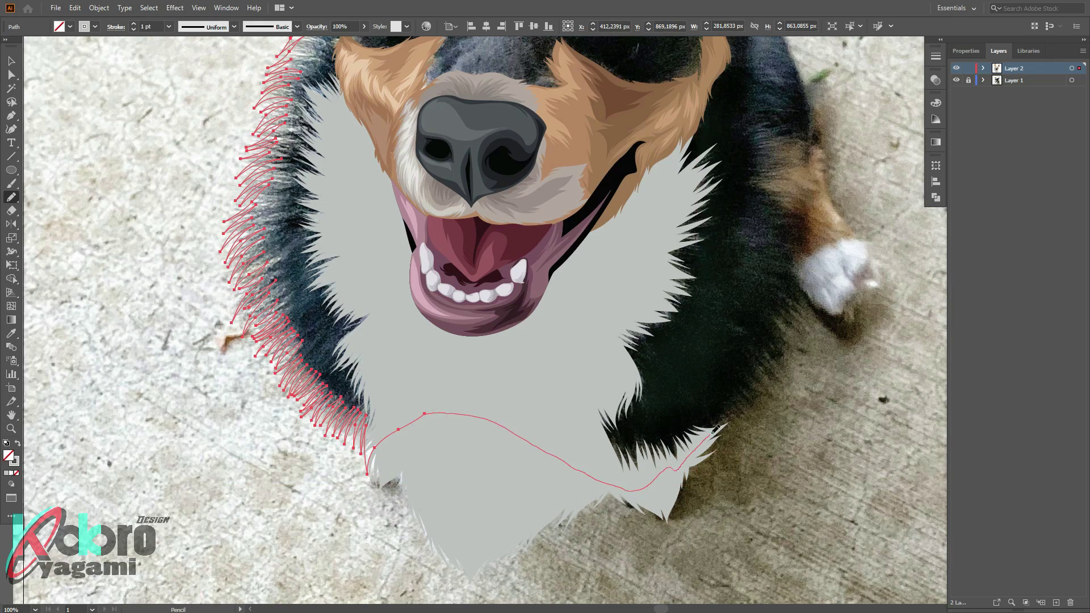
key("ctrl+plus")
key("ctrl+plus")
key("ctrl+plus")
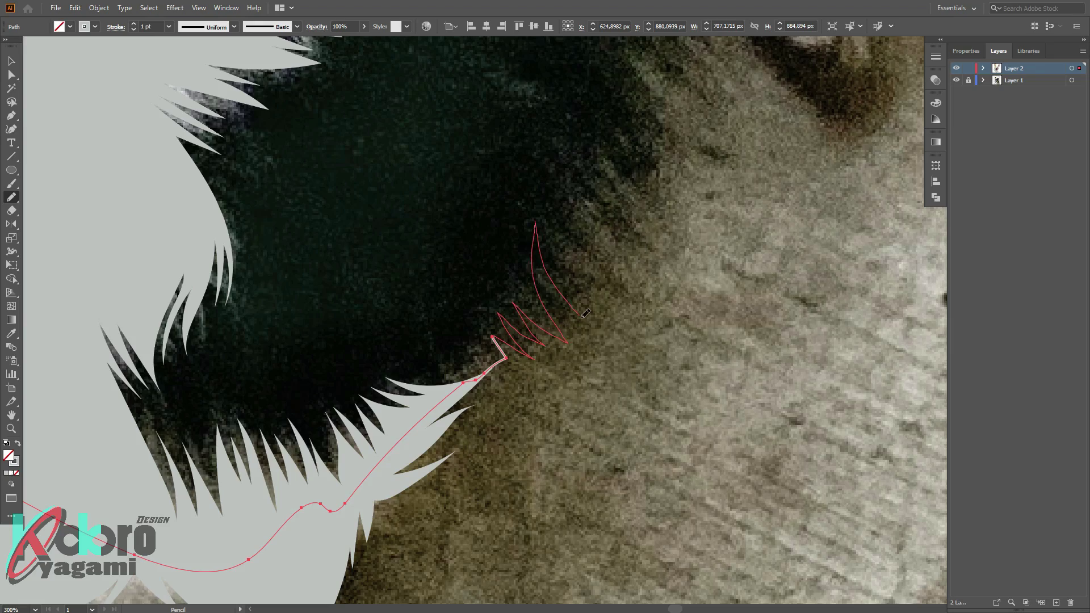
key("ctrl+0")
scroll(539, 393, "up", 5)
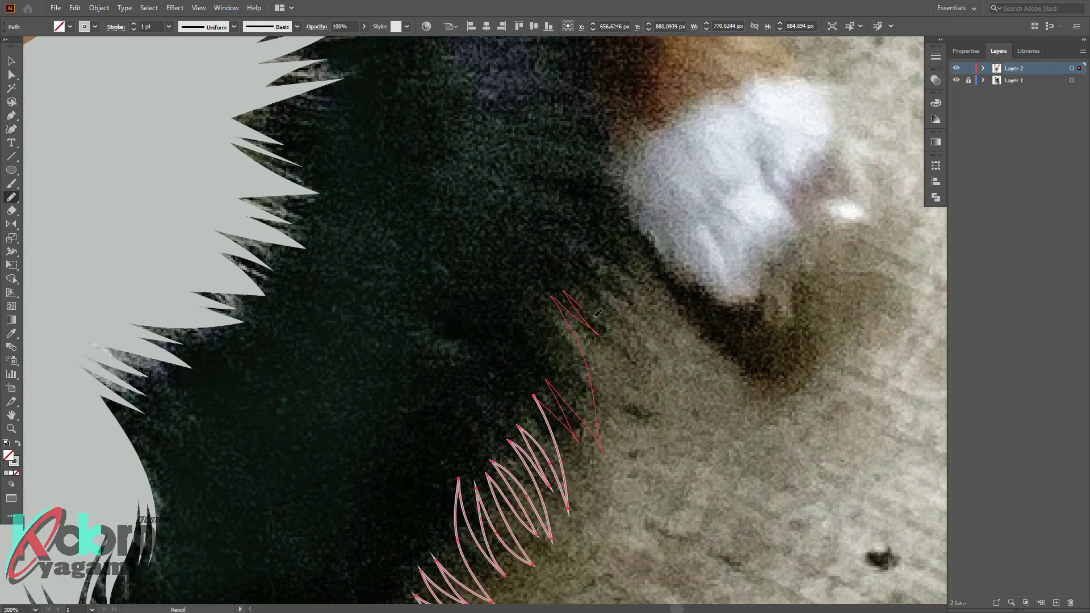
key("ctrl+0")
Continue the spiky black fur outline around the right ear
scroll(634, 258, "up", 3)
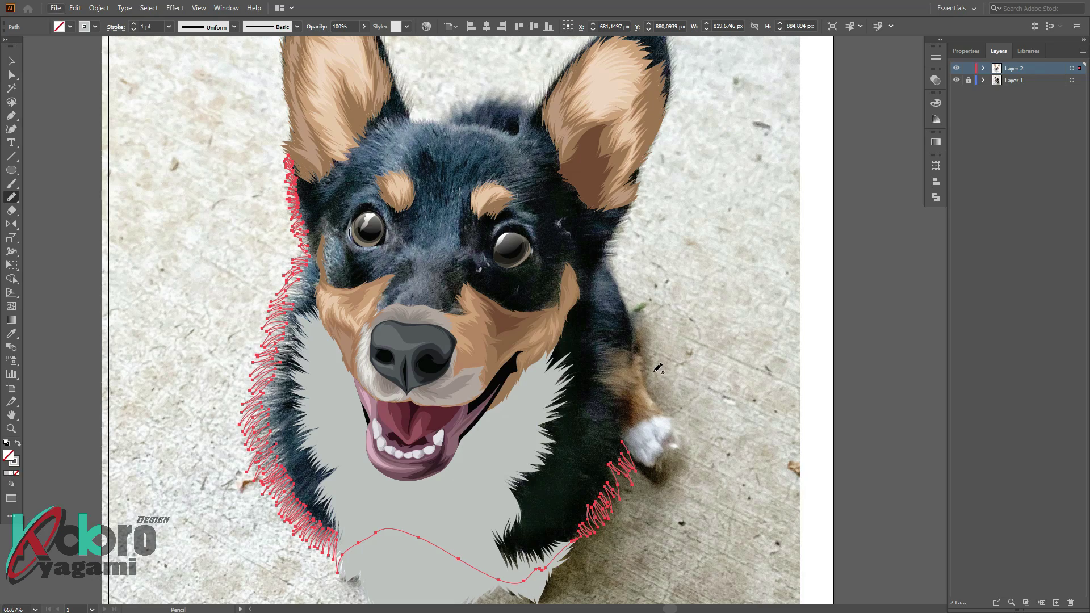
scroll(658, 368, "up", 1)
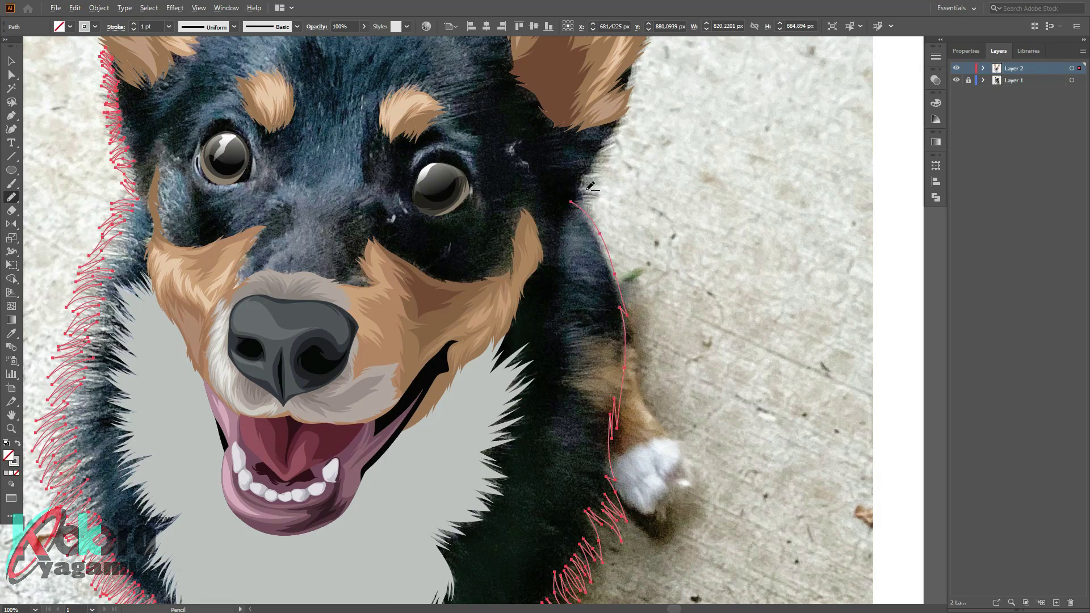
scroll(590, 186, "up", 3)
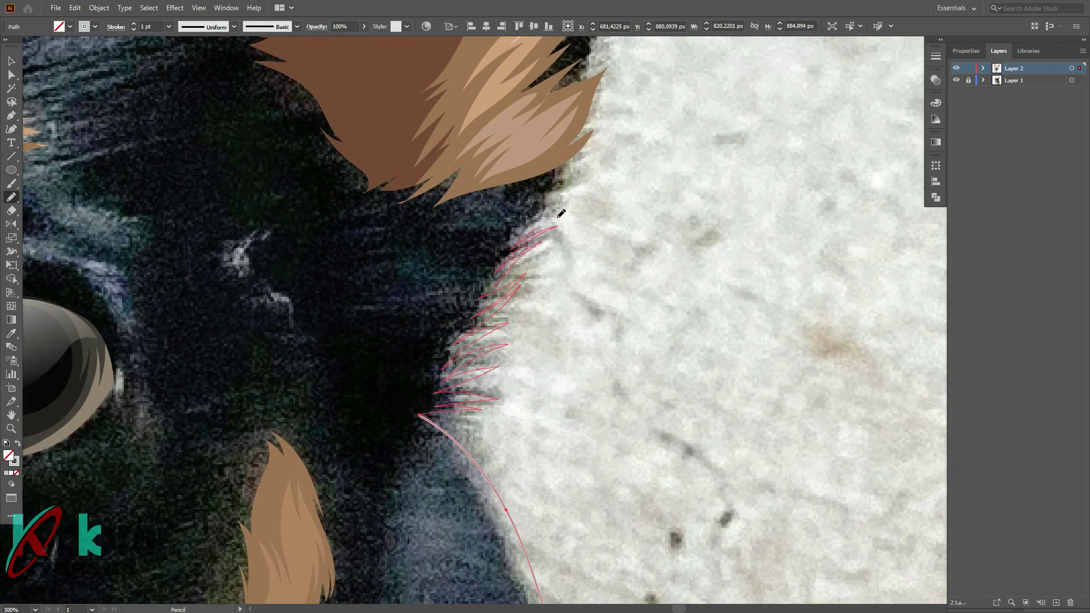
scroll(584, 159, "down", 4)
scroll(501, 364, "up", 3)
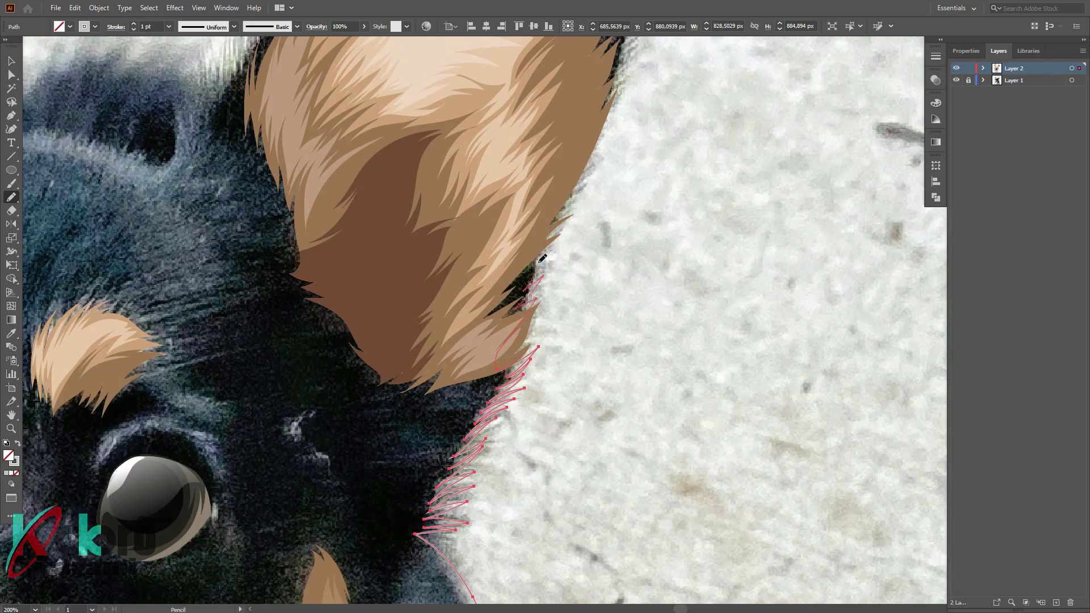
scroll(542, 259, "down", 3)
scroll(561, 334, "up", 3)
scroll(623, 128, "up", 3)
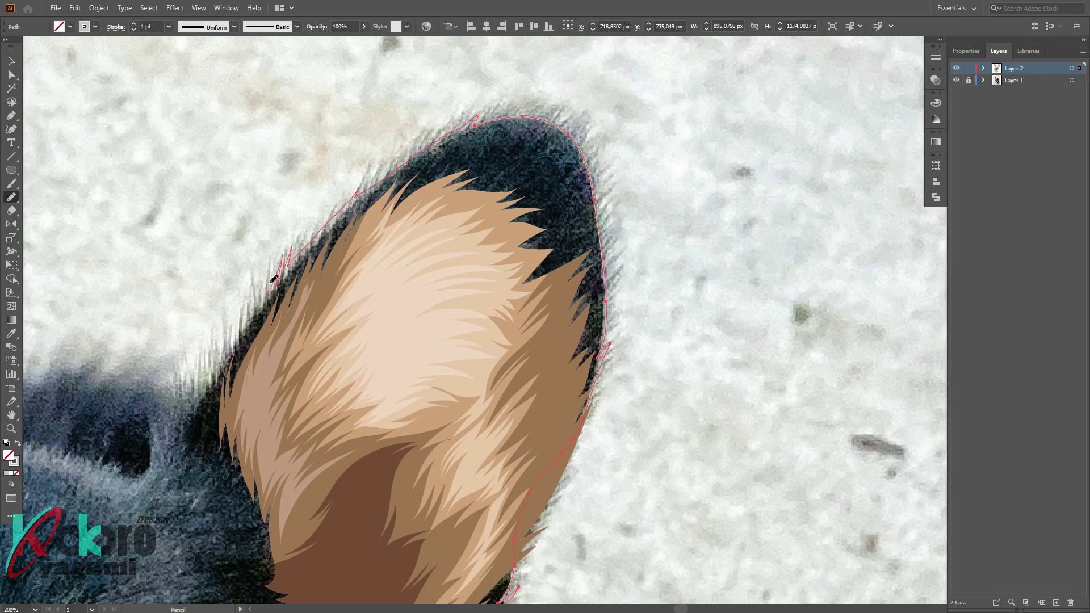
left_click_drag(226, 327, 185, 398)
scroll(190, 328, "down", 3)
scroll(308, 341, "up", 3)
Extend strands along the ear edge and across the head between the ears
left_click_drag(416, 322, 374, 430)
scroll(374, 430, "down", 3)
scroll(364, 373, "up", 3)
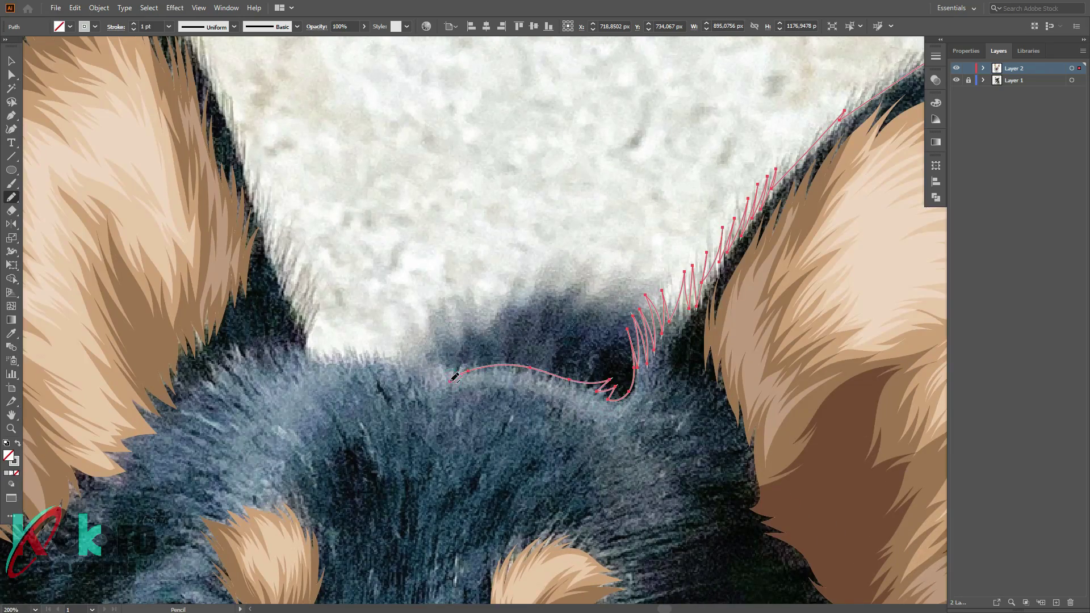
left_click_drag(258, 200, 231, 131)
scroll(226, 74, "down", 3)
scroll(350, 193, "up", 2)
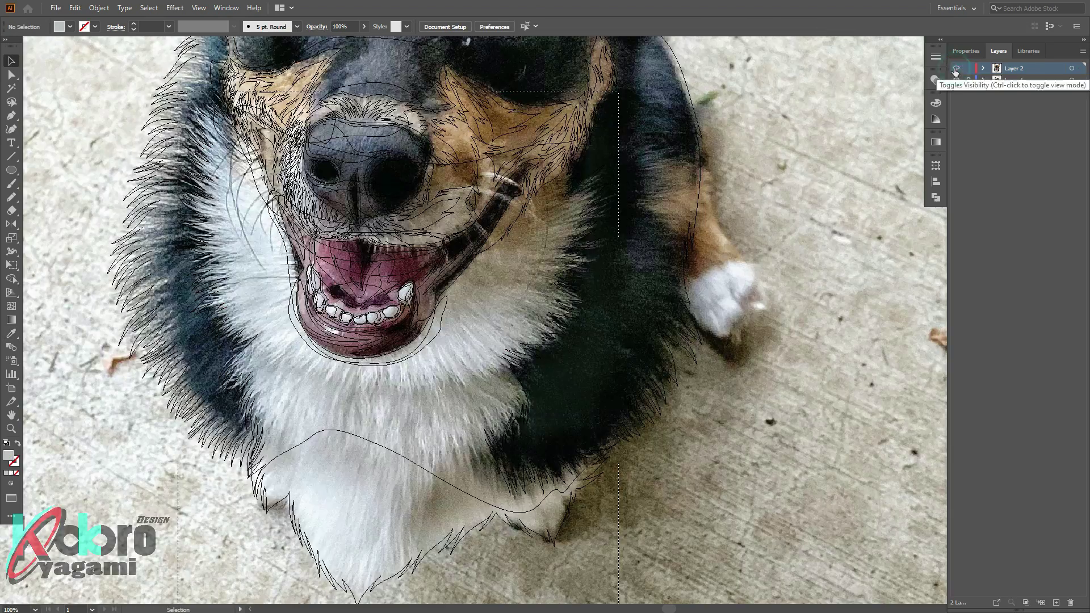
Extend the fur outline down the left chest edge
scroll(353, 254, "up", 1)
scroll(294, 253, "up", 1)
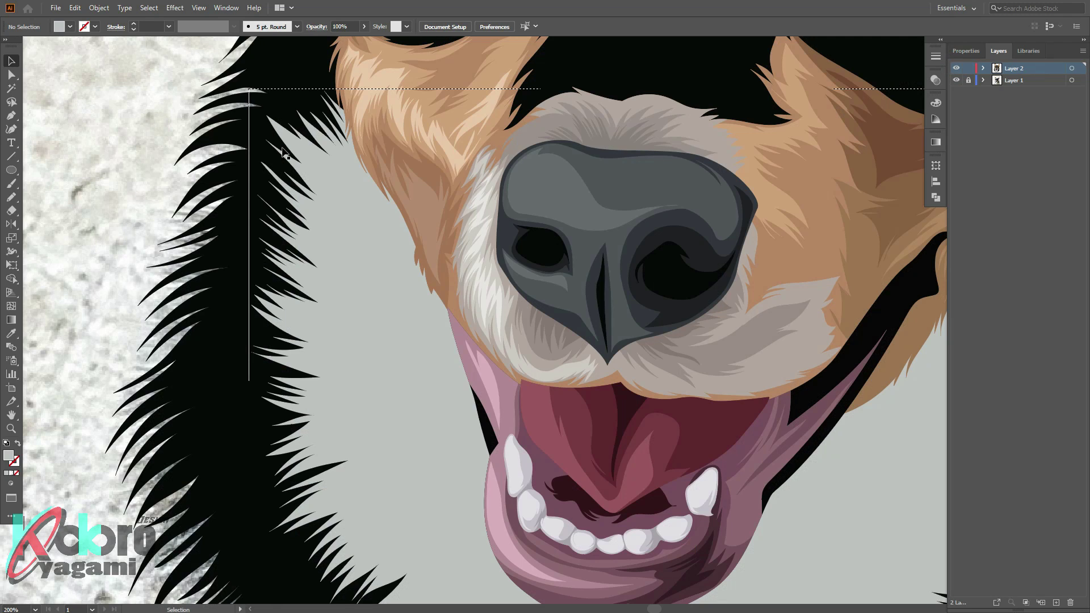
left_click_drag(310, 203, 313, 237)
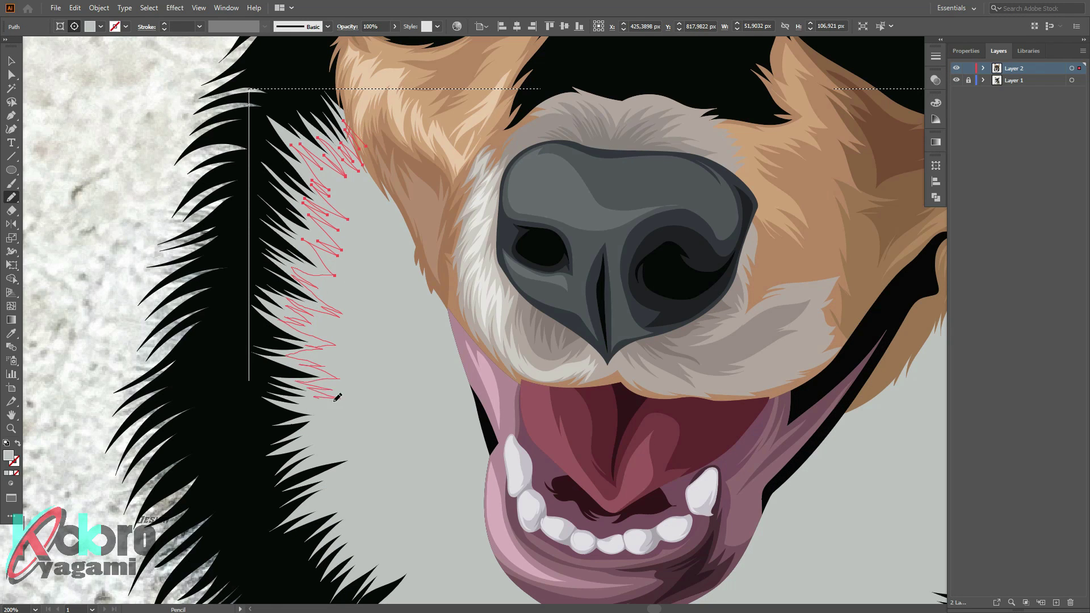
scroll(381, 457, "down", 5)
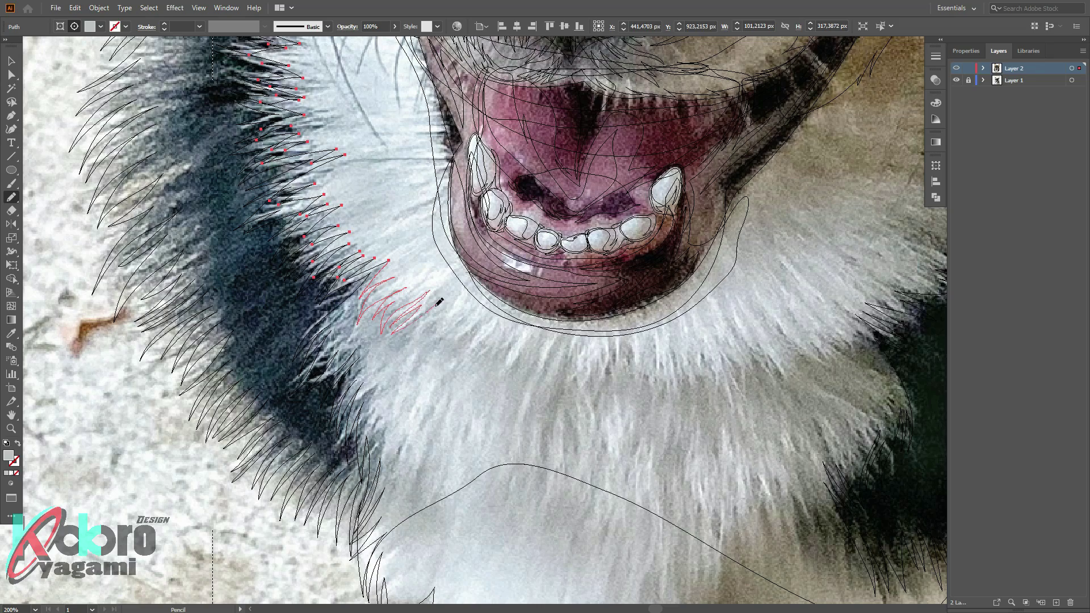
Draw a row of zigzag fur strands along the underside of the chin
left_click_drag(489, 359, 514, 329)
left_click_drag(632, 366, 659, 387)
left_click_drag(653, 365, 657, 358)
left_click_drag(816, 325, 829, 355)
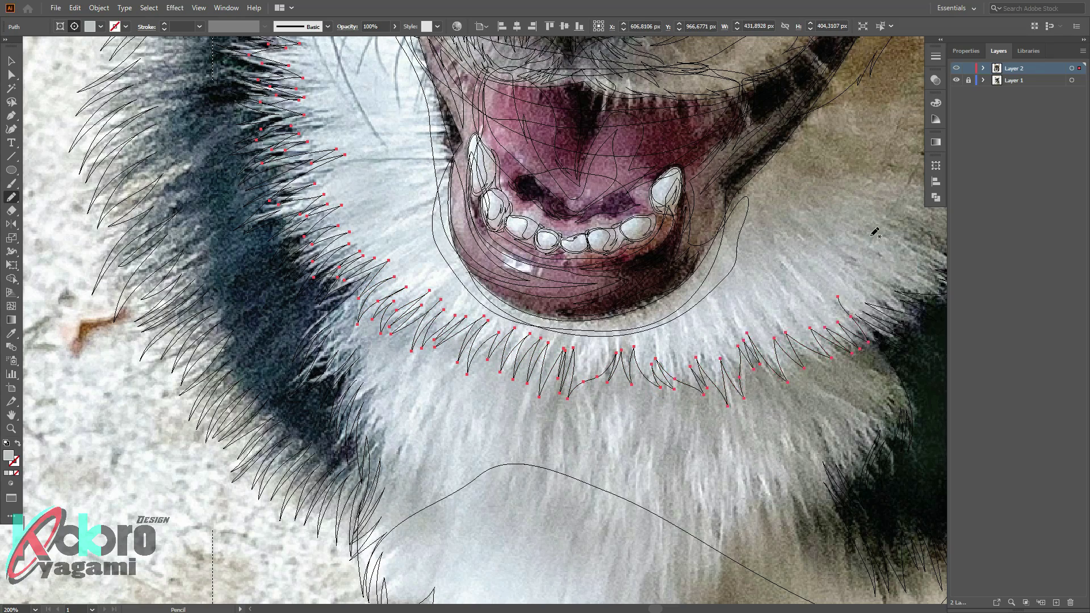
scroll(682, 329, "down", 5)
scroll(620, 321, "up", 6)
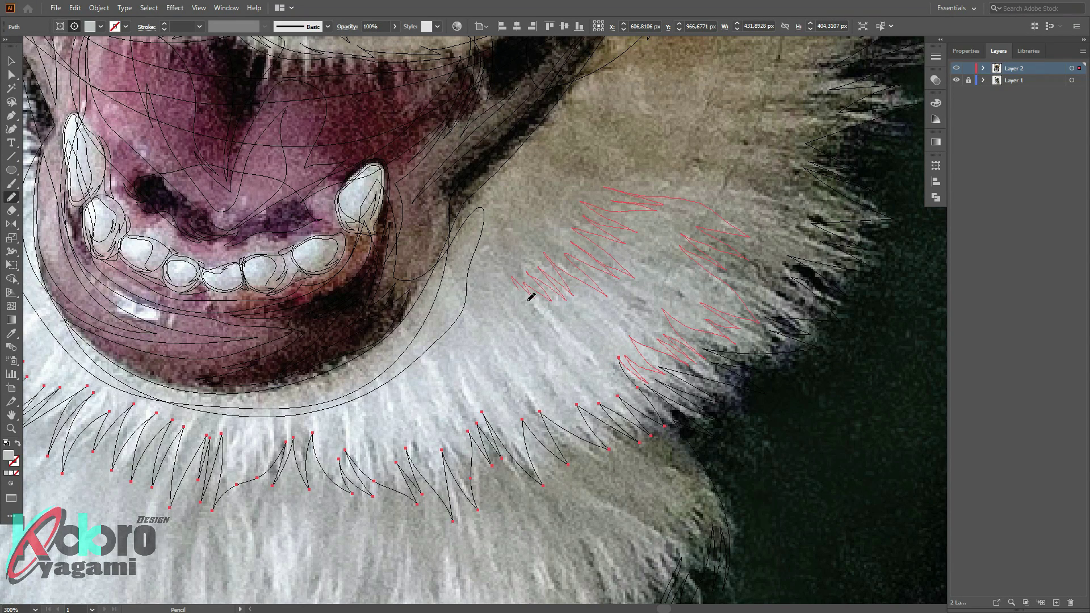
Add fur strands reaching toward the lip outline and pick their fill colour
mouse_move(531, 297)
left_mouse_down()
mouse_move(429, 371)
mouse_move(311, 416)
left_mouse_up()
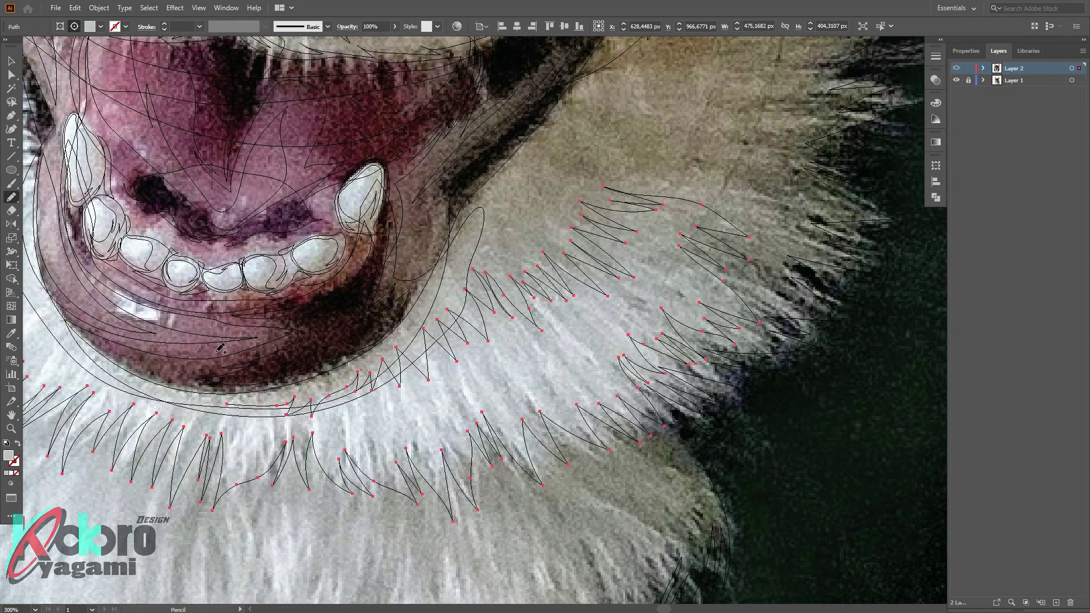
scroll(220, 348, "down", 3)
scroll(193, 358, "up", 2)
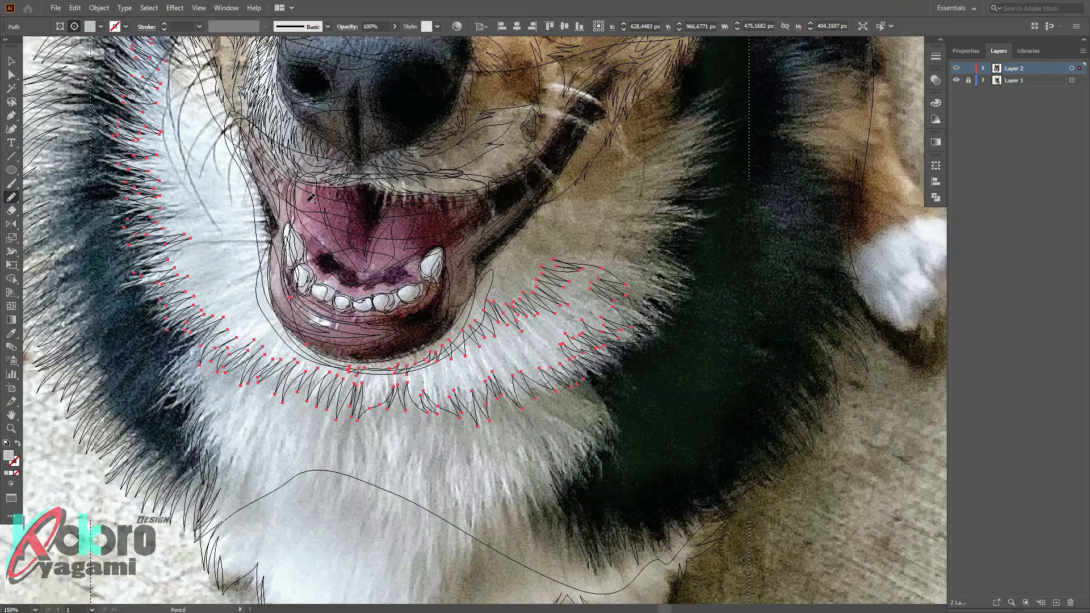
scroll(310, 198, "up", 3)
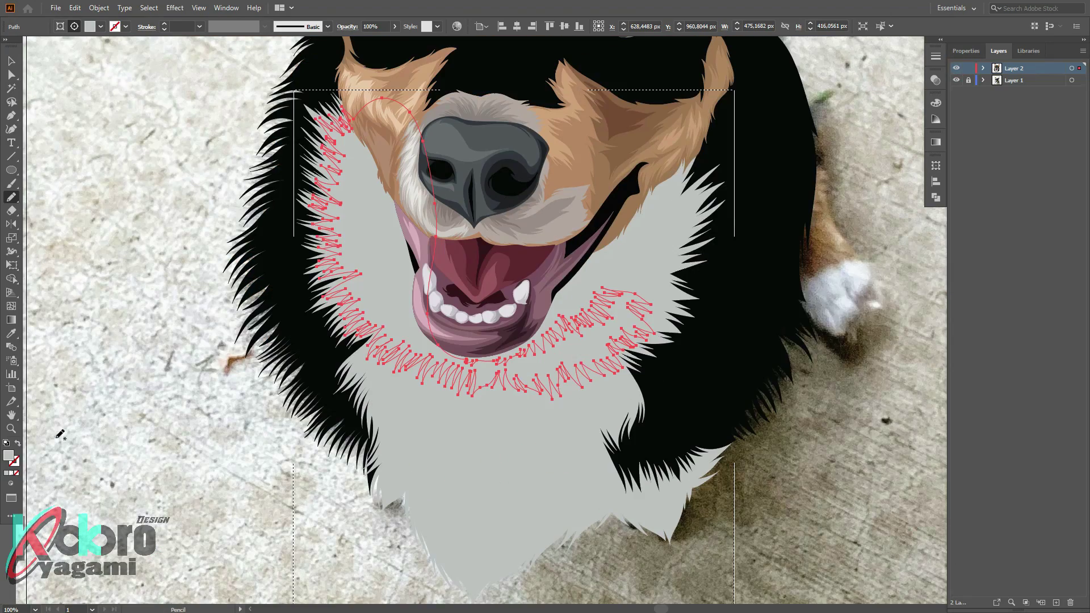
left_click(912, 369)
Confirm the chin fur colour and switch to Outline view (Ctrl+Y)
left_click(195, 348)
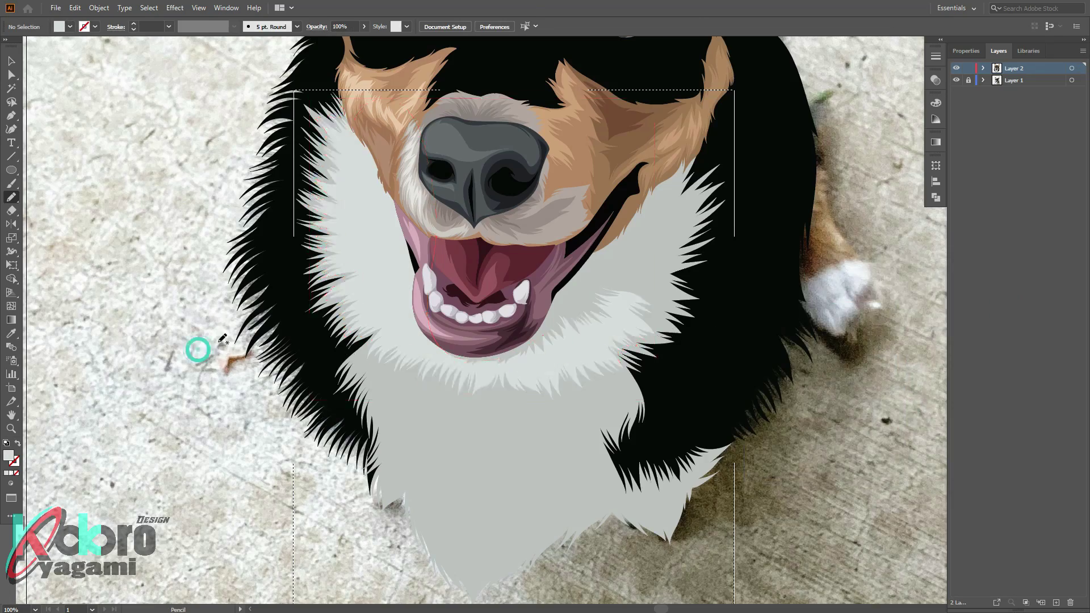
scroll(315, 454, "up", 5)
key("ctrl+y")
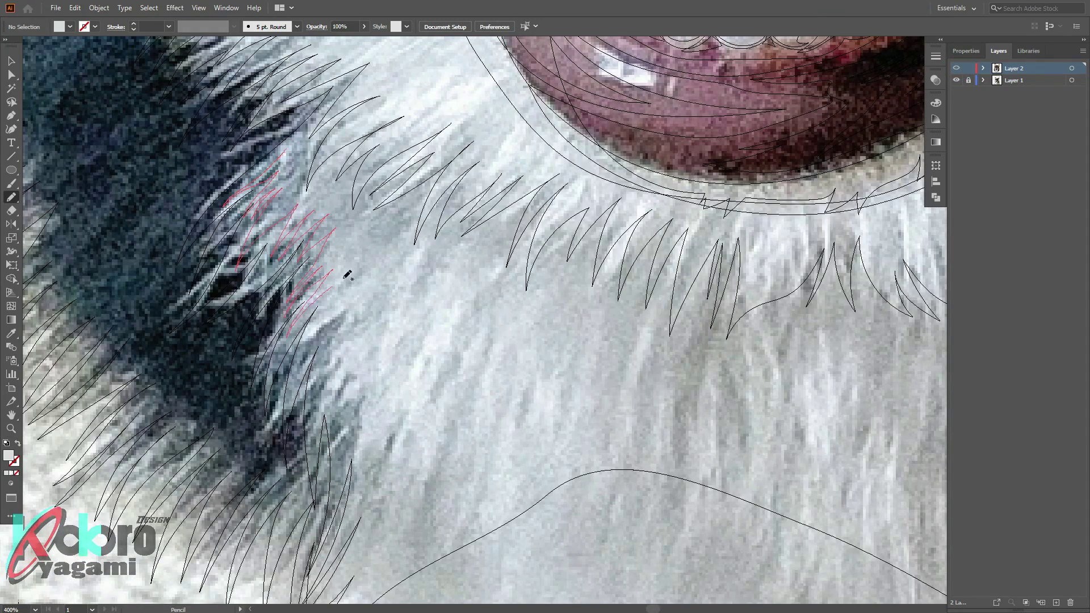
left_click_drag(324, 396, 318, 401)
scroll(414, 236, "down", 5)
Draw several more jagged fur strands across the upper chest
left_click_drag(373, 235, 368, 386)
left_click_drag(398, 298, 449, 415)
left_click_drag(480, 335, 511, 385)
left_click_drag(579, 316, 568, 471)
scroll(608, 272, "down", 2)
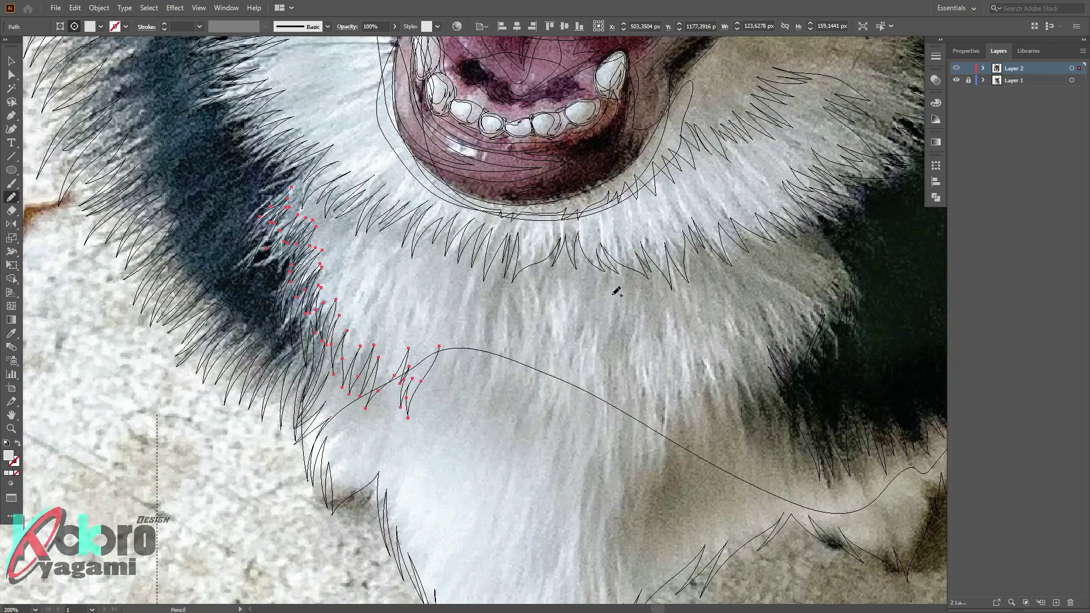
Draw zigzag fur strands along the chest curve, extending them leftward
left_click_drag(462, 393, 602, 431)
left_click_drag(612, 375, 691, 407)
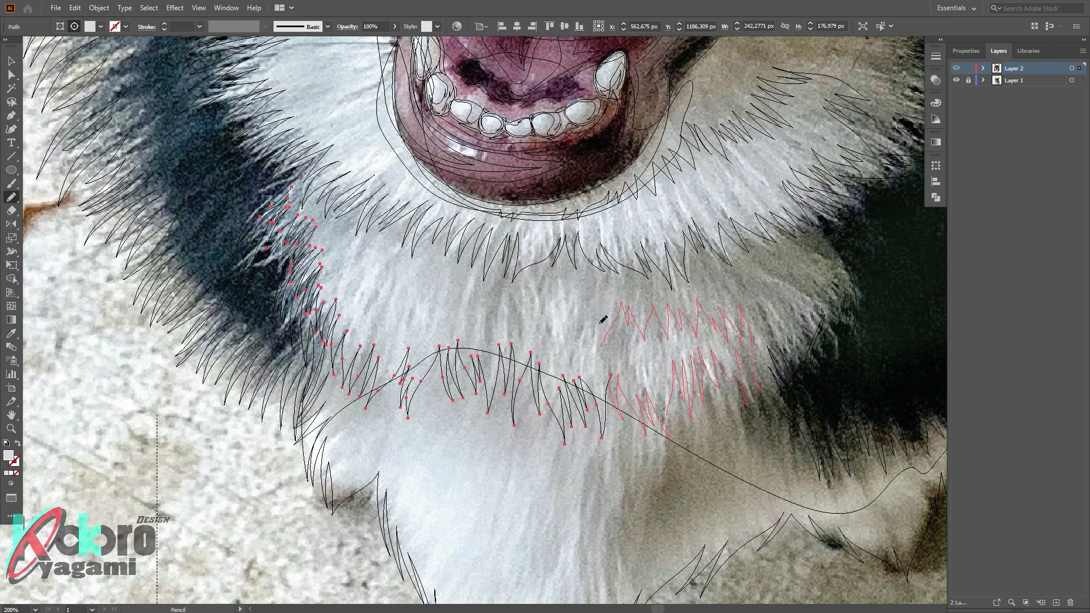
left_click_drag(603, 320, 446, 315)
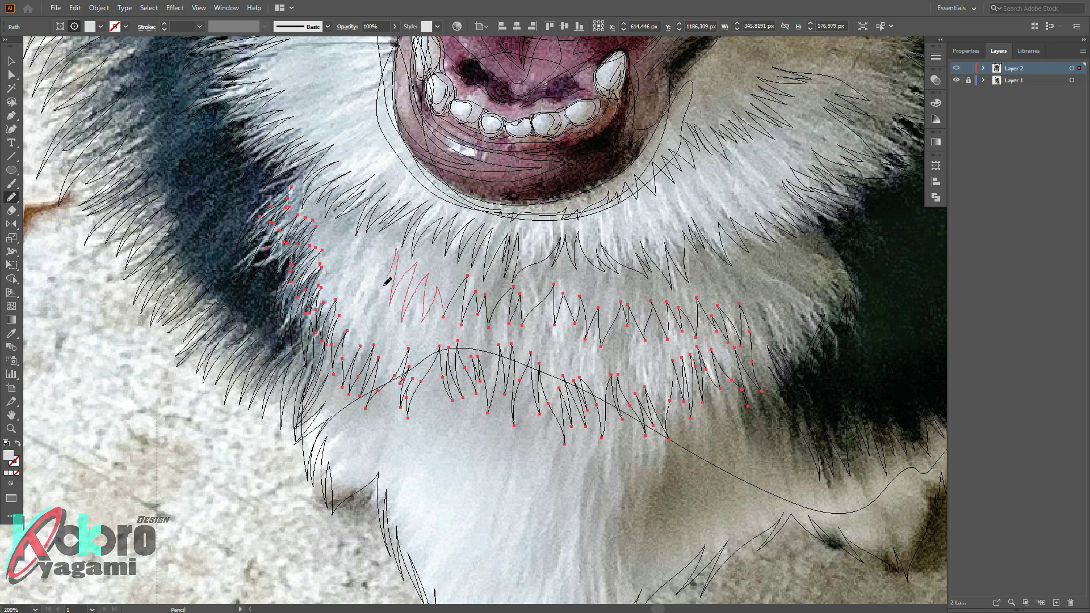
left_click_drag(327, 236, 328, 236)
scroll(328, 236, "up", 3)
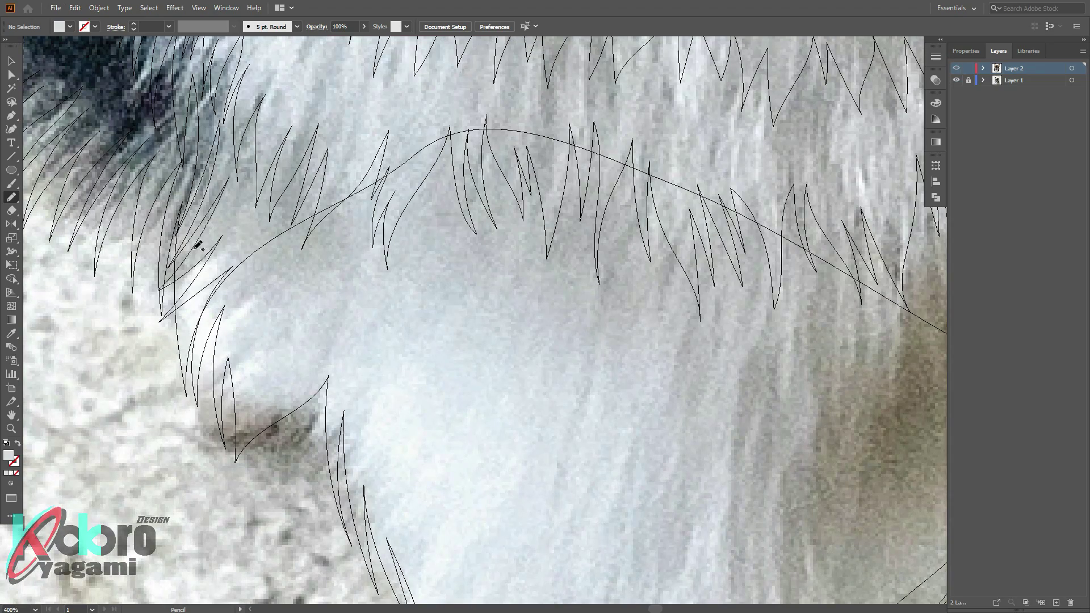
Draw a cluster of zigzag fur strands along the bottom of the chest
mouse_move(198, 245)
left_mouse_down()
mouse_move(209, 338)
mouse_move(261, 419)
left_mouse_up()
mouse_move(315, 386)
left_mouse_down()
mouse_move(348, 366)
mouse_move(379, 444)
mouse_move(397, 426)
left_mouse_up()
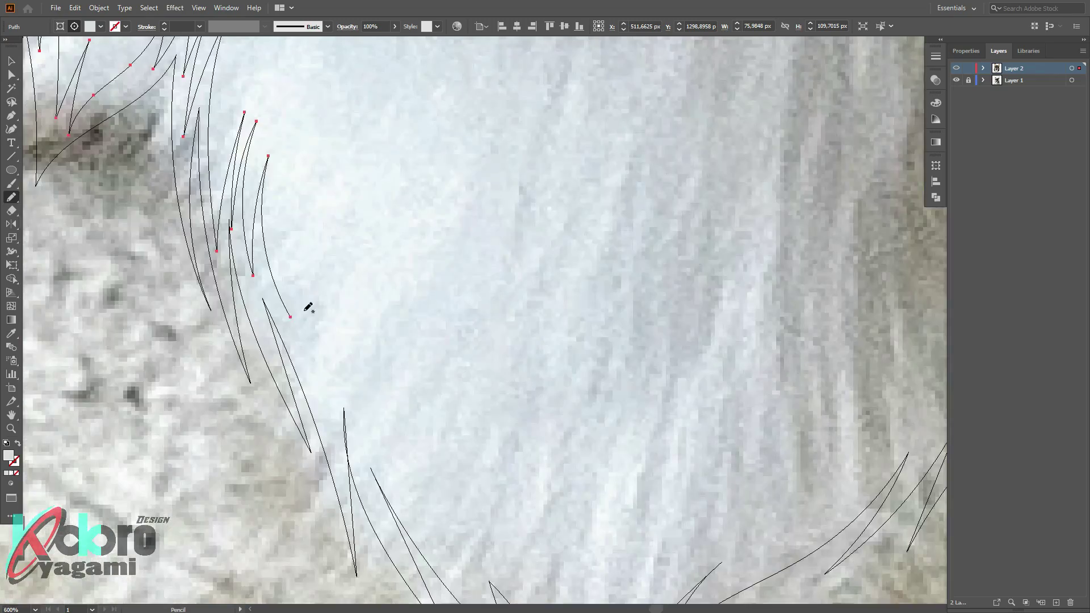
left_click_drag(333, 232, 305, 347)
mouse_move(358, 236)
left_mouse_down()
mouse_move(318, 347)
mouse_move(343, 465)
left_mouse_up()
left_click_drag(393, 390, 394, 447)
left_click_drag(371, 372, 354, 430)
left_click_drag(411, 379, 392, 486)
left_click_drag(420, 388, 410, 460)
Continue the bottom-chest fur strands to the right and start another stroke upper left
left_click_drag(460, 414, 444, 510)
left_click_drag(484, 410, 464, 502)
left_click_drag(549, 372, 545, 426)
left_click_drag(567, 343, 557, 427)
left_click_drag(587, 308, 560, 425)
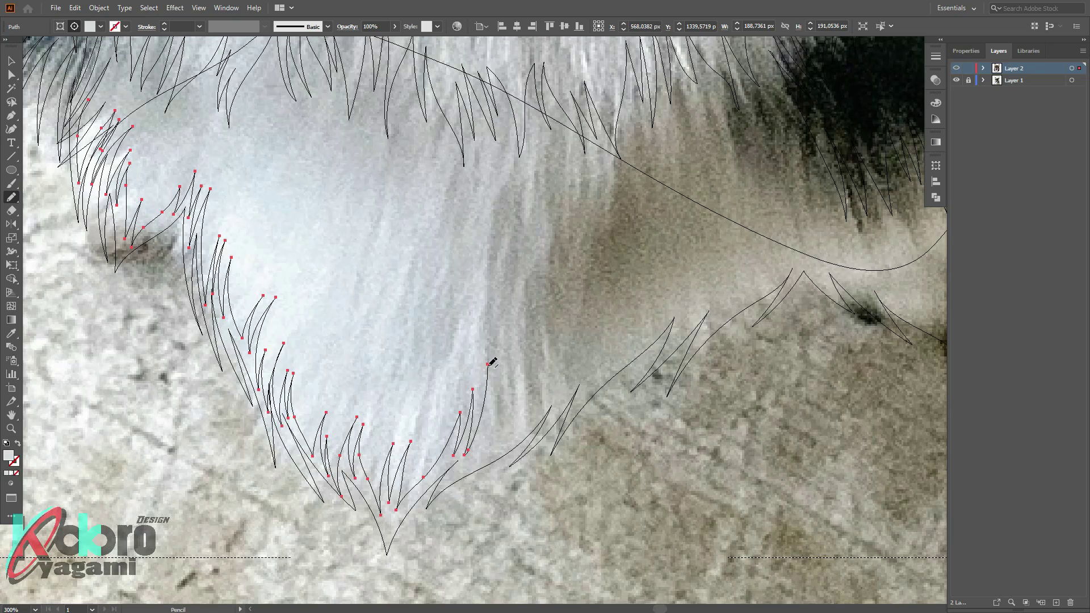
left_click_drag(524, 300, 523, 362)
mouse_move(518, 253)
left_mouse_down()
mouse_move(433, 239)
mouse_move(446, 181)
left_mouse_up()
mouse_move(375, 282)
left_mouse_down()
mouse_move(377, 223)
mouse_move(305, 168)
mouse_move(179, 155)
left_mouse_up()
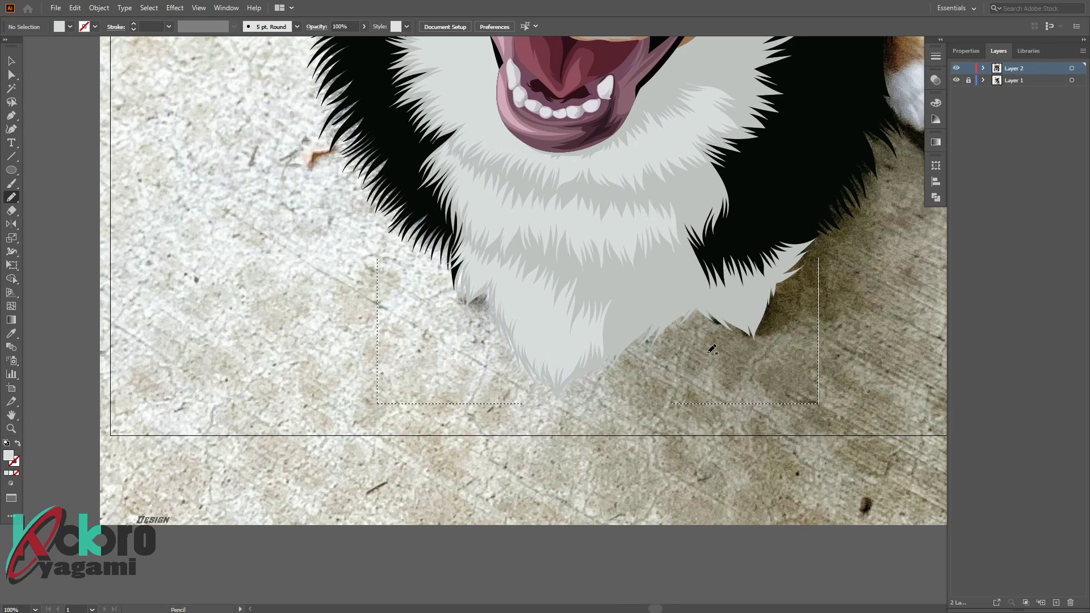
Draw a fur zigzag from below the mouth corner, down beside the black fur
scroll(712, 349, "up", 2)
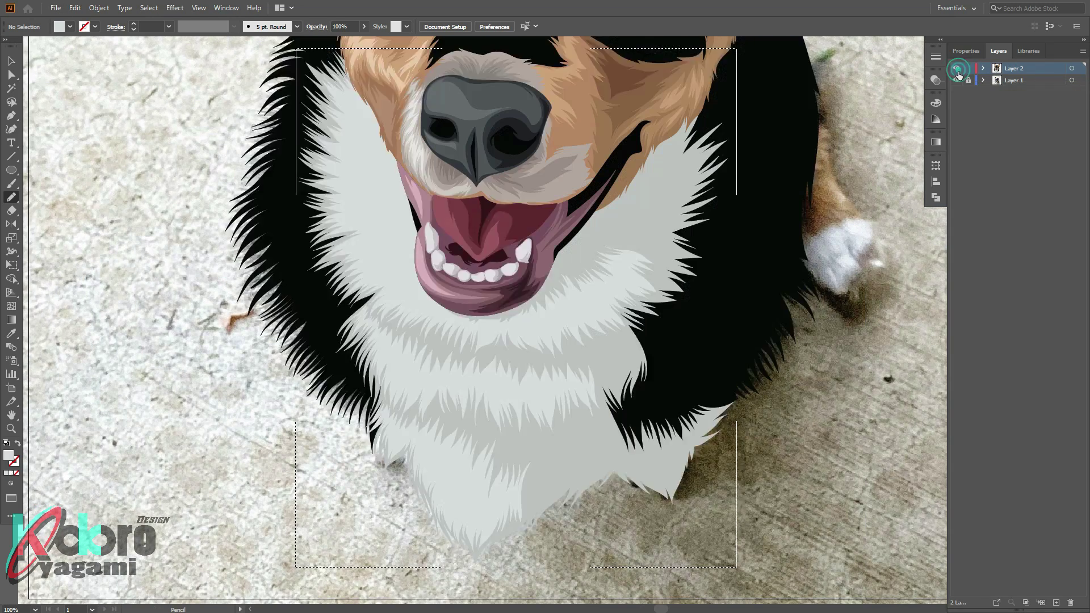
scroll(455, 335, "up", 1)
left_click_drag(411, 351, 442, 357)
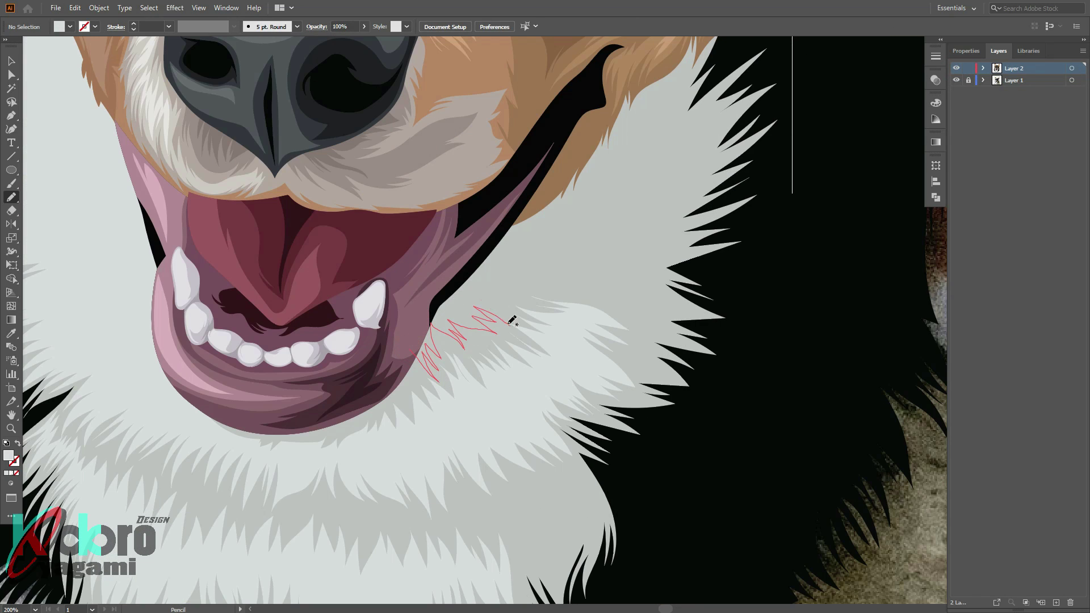
left_click_drag(569, 275, 648, 276)
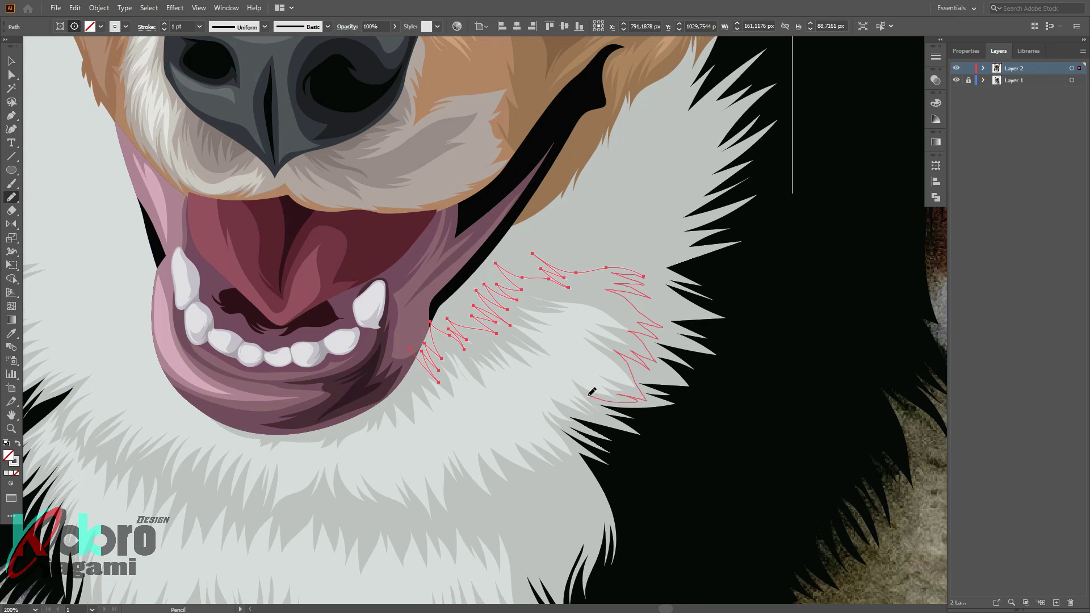
left_click_drag(546, 430, 570, 483)
scroll(568, 391, "down", 3)
left_click_drag(443, 430, 371, 425)
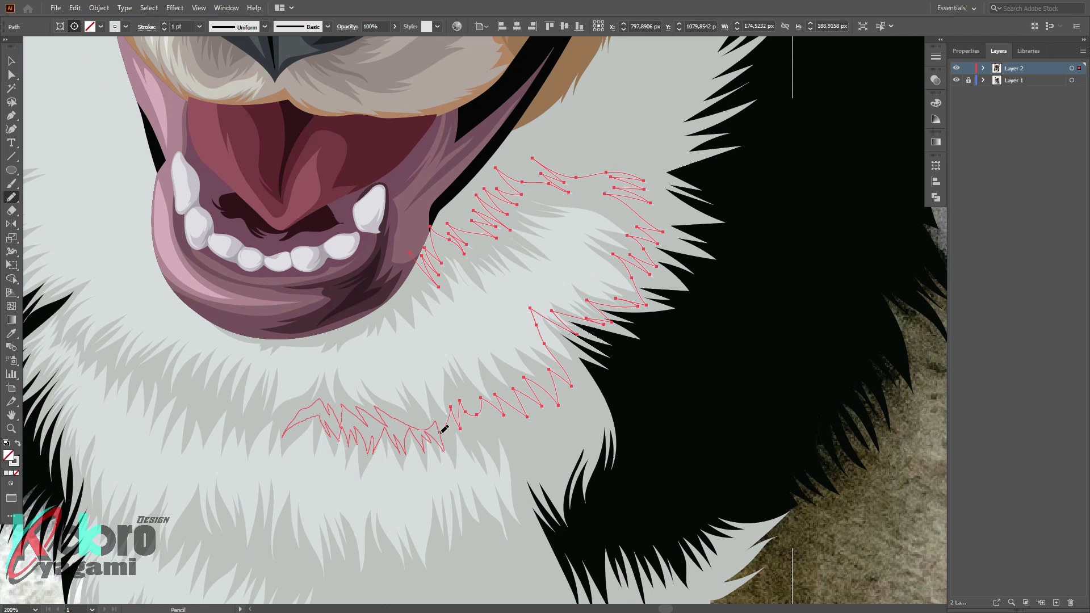
left_click_drag(510, 436, 517, 480)
Add further-left and lower rows of fur zigzags across the chest
scroll(551, 357, "down", 7)
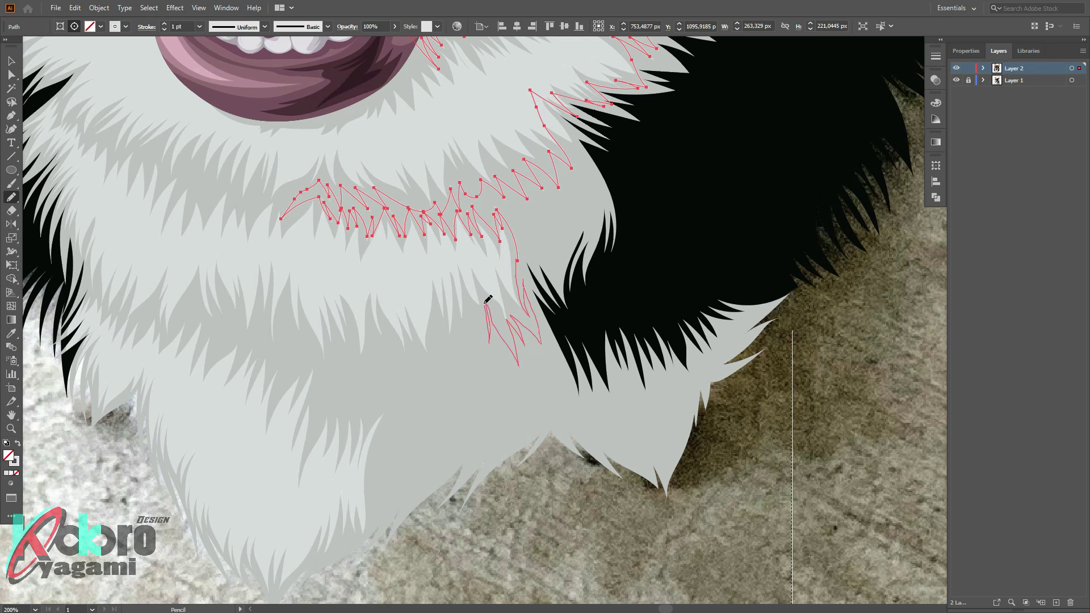
left_click_drag(436, 362, 392, 343)
left_click_drag(305, 330, 280, 323)
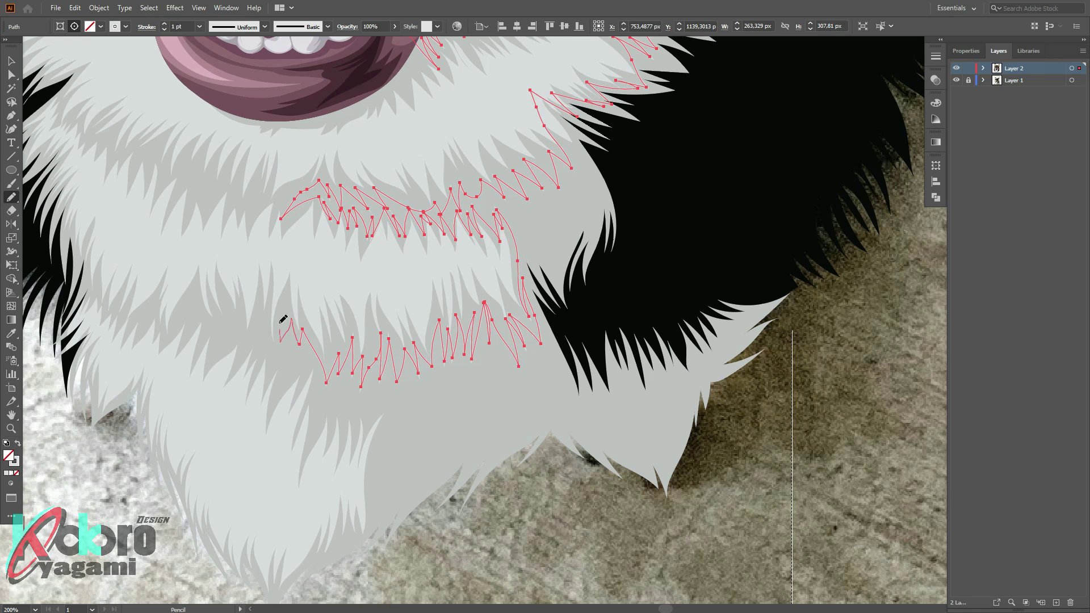
mouse_move(317, 377)
left_mouse_down()
mouse_move(556, 415)
mouse_move(641, 470)
mouse_move(685, 402)
left_mouse_up()
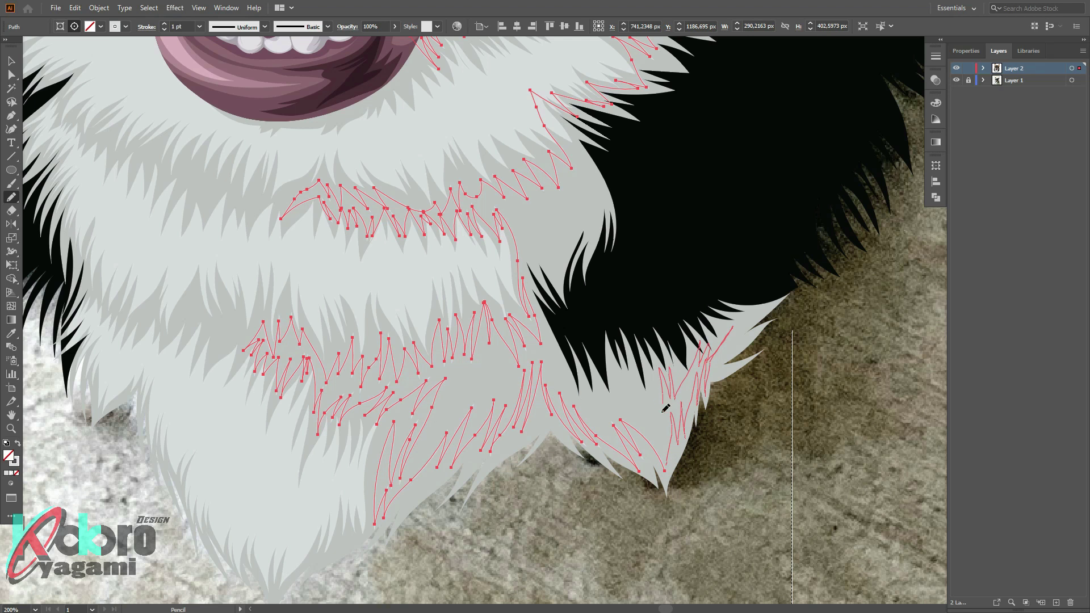
left_click_drag(592, 416, 669, 469)
left_click_drag(619, 398, 564, 380)
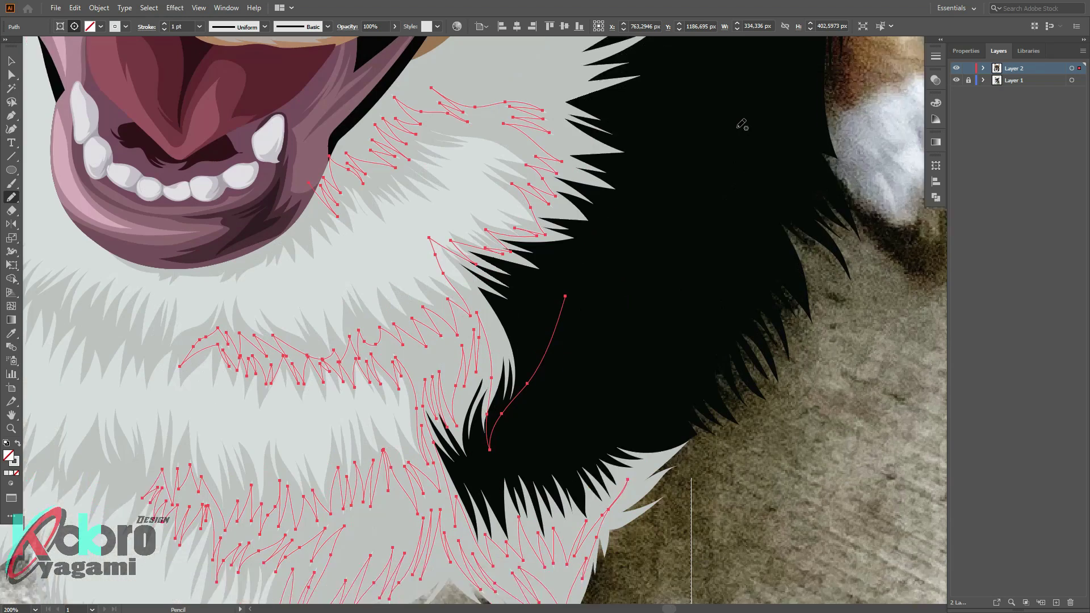
Draw strands reaching into and up along the black fur edge
left_click_drag(490, 489, 620, 226)
left_click_drag(575, 171, 574, 232)
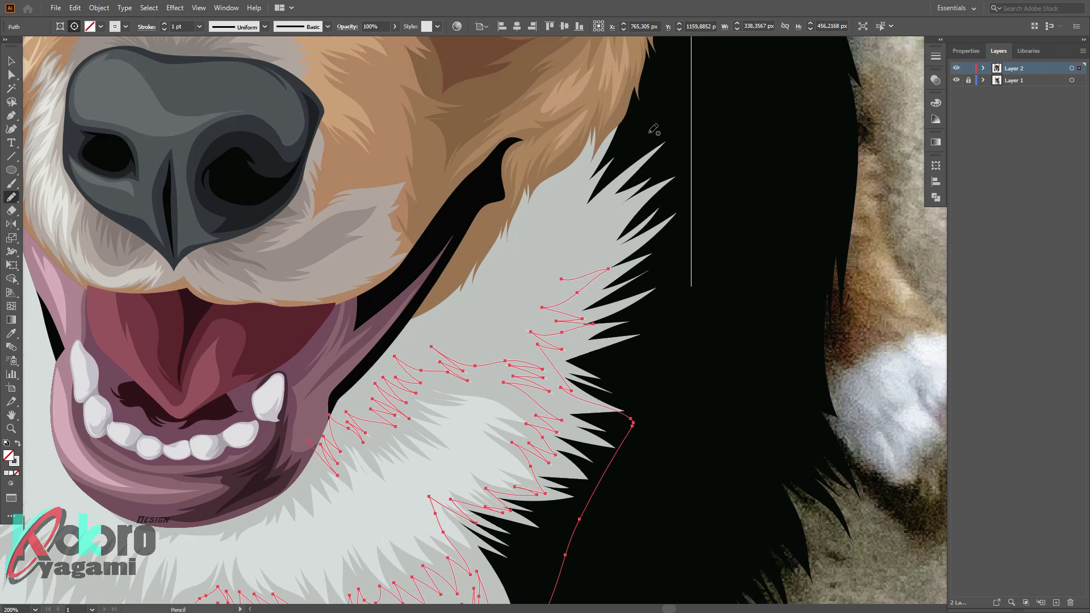
scroll(600, 95, "down", 3)
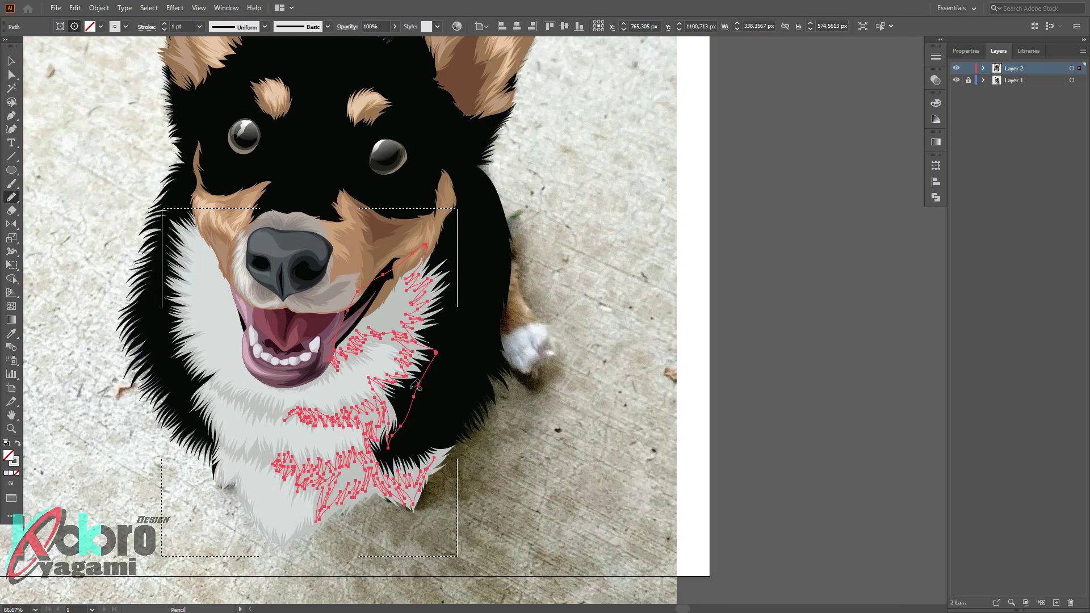
scroll(415, 385, "up", 2)
Sample a colour onto the new fur paths and give them a lighter grey fill
key("i")
left_click(102, 393)
double_click(9, 455)
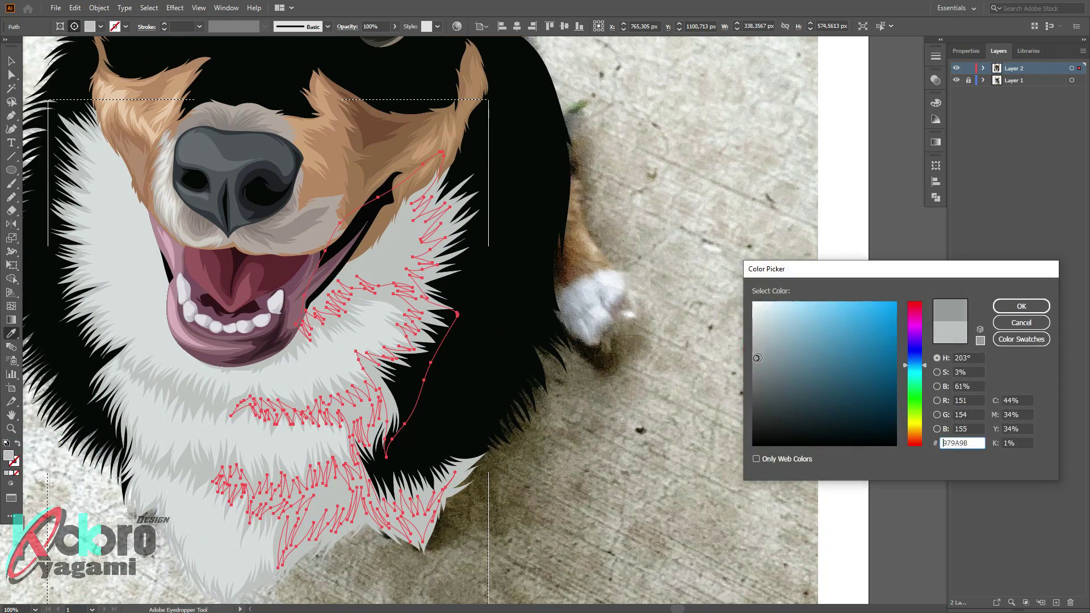
left_click(1032, 302)
key("ctrl+shift+a")
scroll(736, 312, "down", 3)
scroll(736, 312, "up", 1)
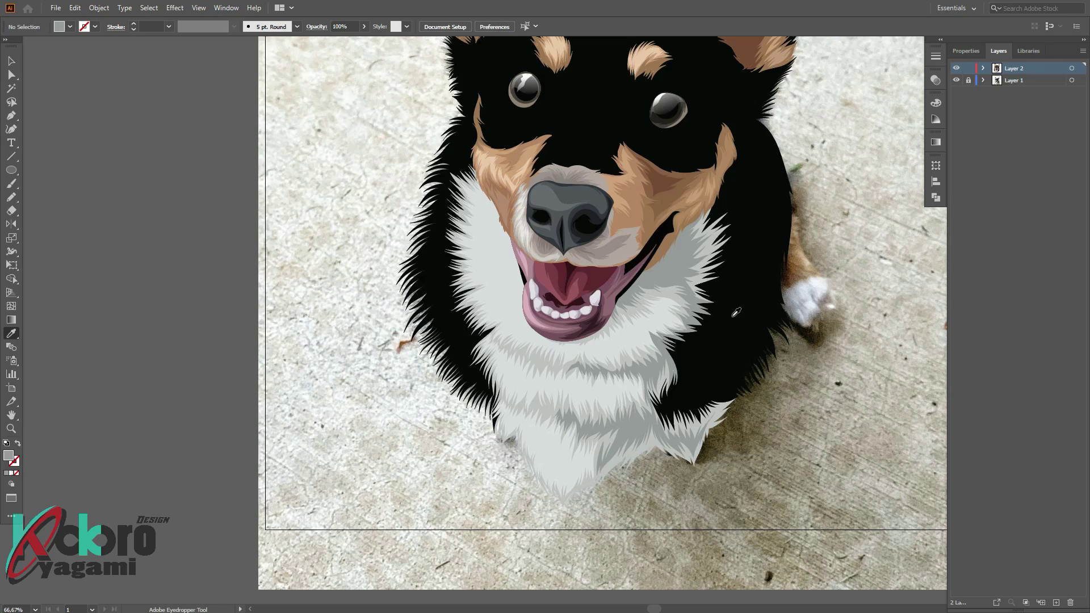
Compare against the photo, then fill the chest fur paths grey-brown
left_click(956, 69)
scroll(738, 196, "up", 2)
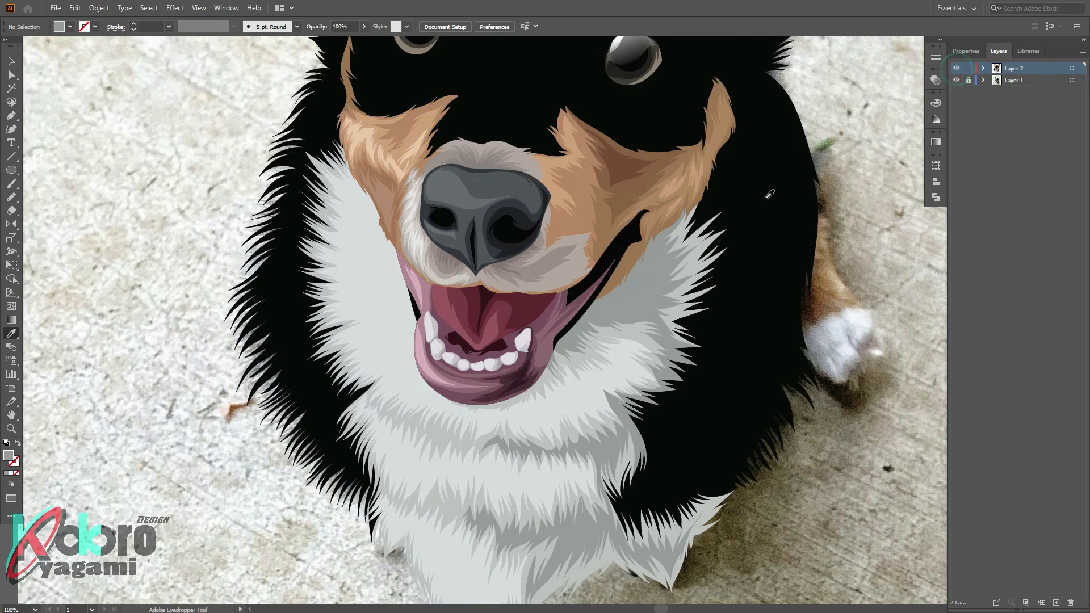
key("a")
left_click(607, 542)
key("i")
left_click(649, 245)
double_click(9, 454)
left_click(776, 375)
key("Return")
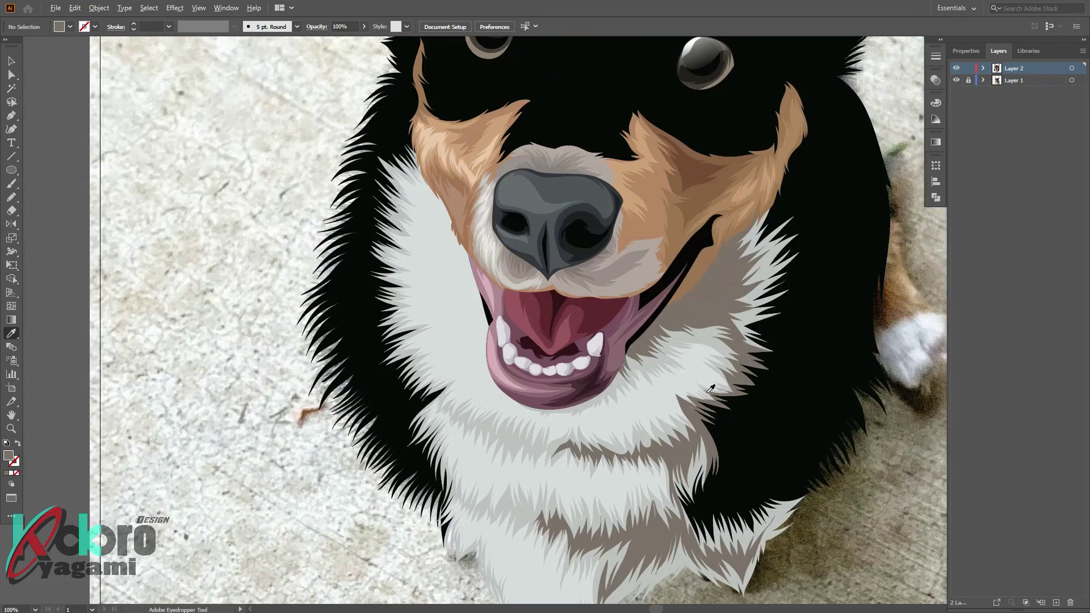
Adjust the chest fur fill to a warm grey
key("v")
double_click(8, 455)
key("Return")
left_click(913, 377)
key("ctrl+minus")
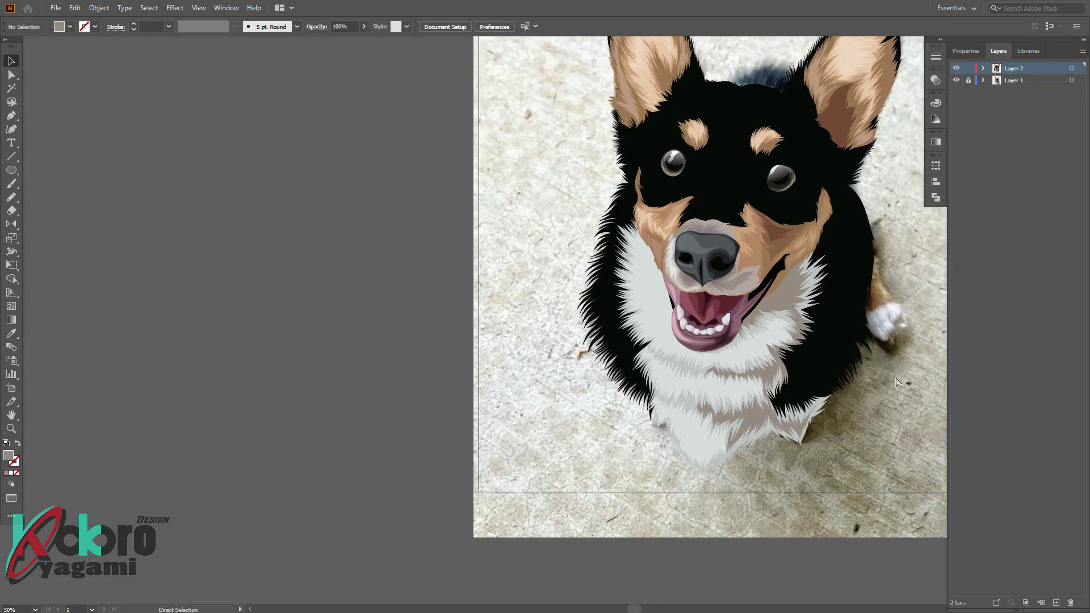
left_click(709, 369)
double_click(9, 455)
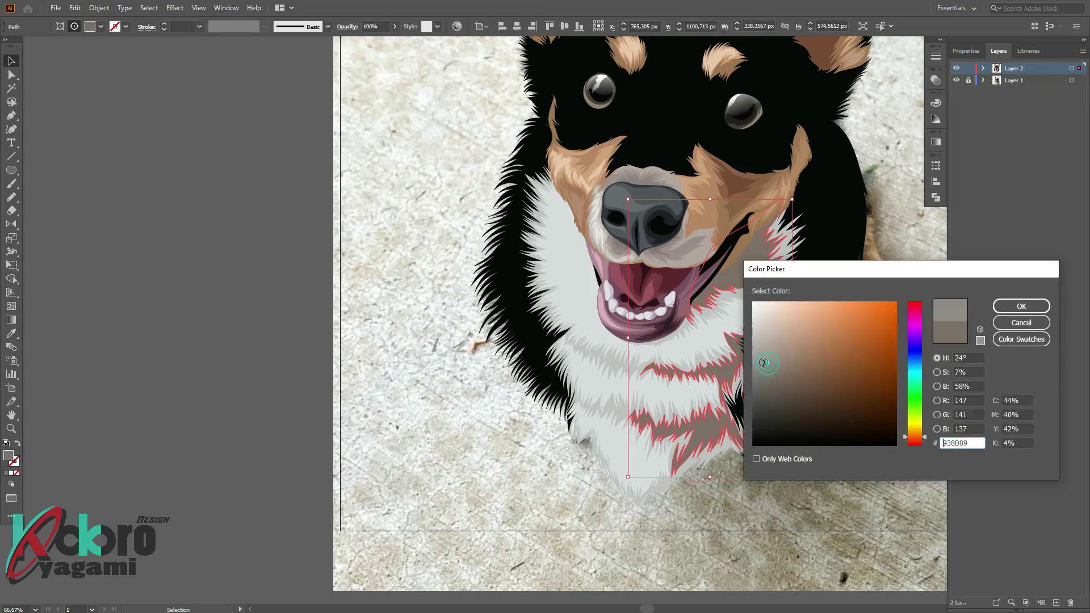
key("Return")
Pencil a grey fur shape up the jaw's right side, tucked behind the white fur
left_click_drag(848, 314, 755, 336)
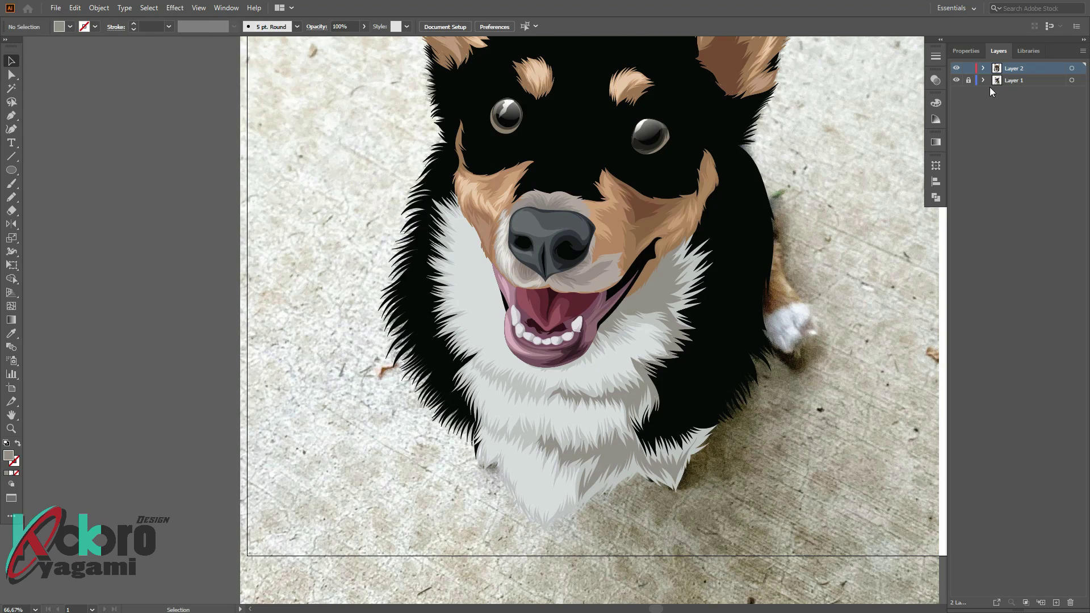
key("ctrl+plus")
key("ctrl+plus")
key("ctrl+plus")
key("n")
left_click_drag(712, 390, 692, 60)
key("ctrl+shift+bracketleft")
key("v")
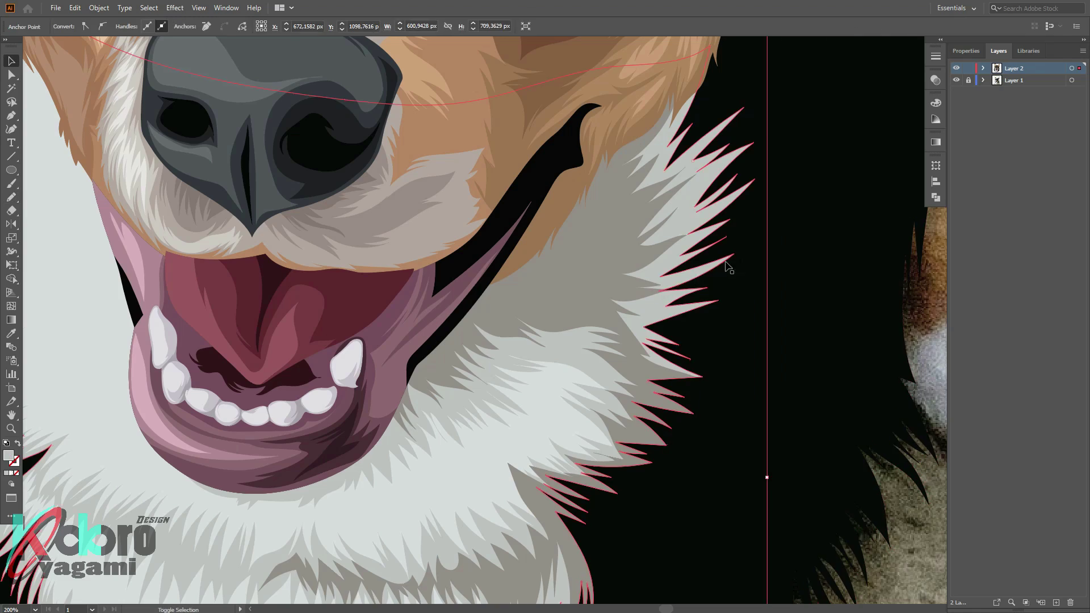
key("ctrl+bracketright")
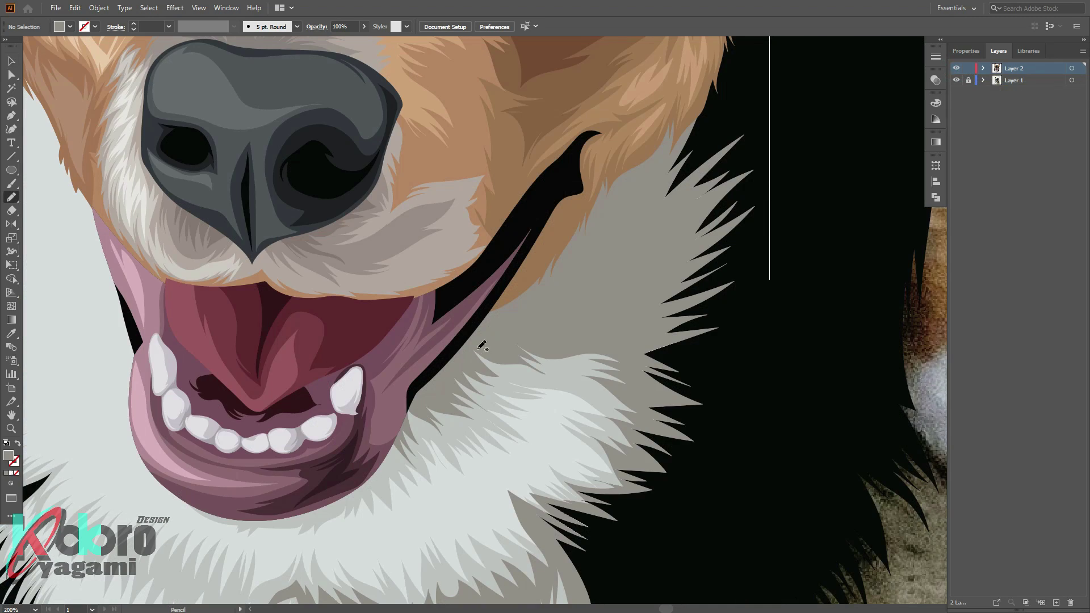
Pencil fur strands from the jaw up to the right cheek and fill them with the sampled grey
left_click_drag(615, 297, 625, 327)
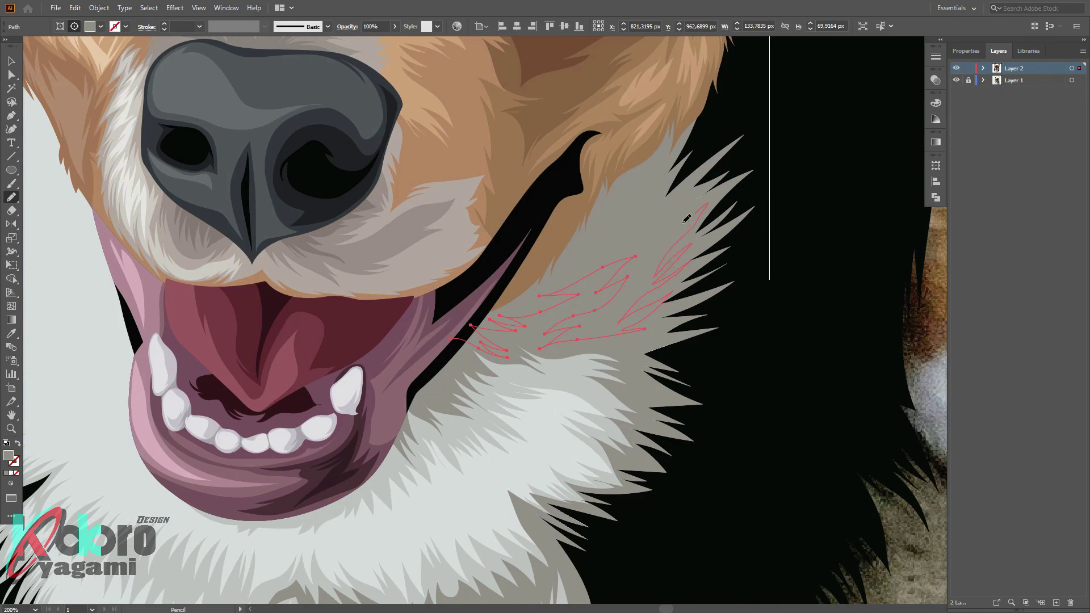
left_click_drag(648, 182, 451, 339)
left_click(12, 334)
double_click(8, 455)
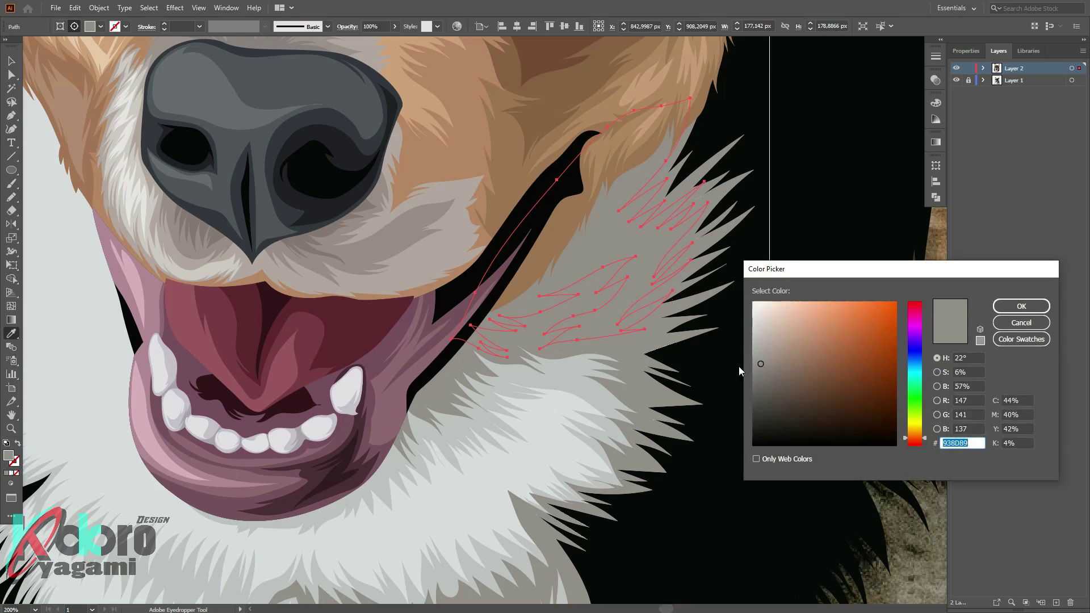
left_click(1034, 307)
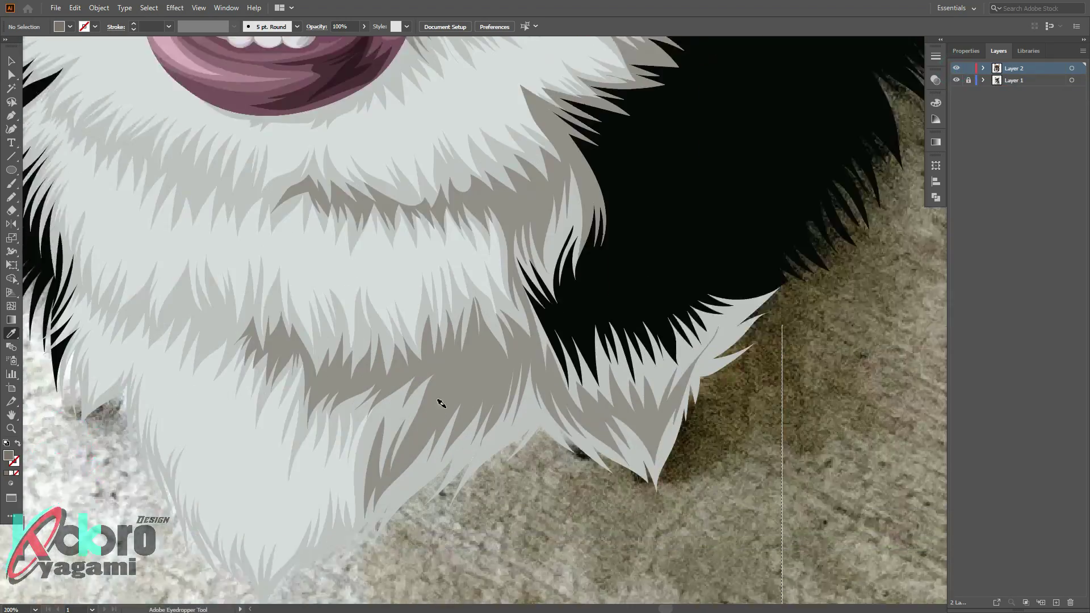
scroll(441, 403, "up", 1)
key("n")
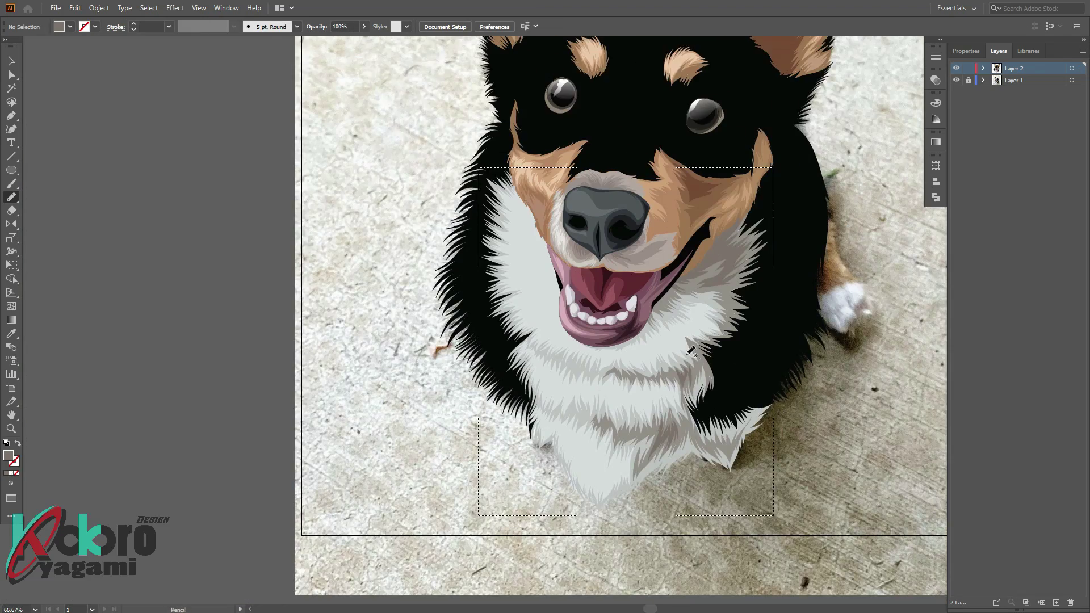
Draw a zigzag fur strand down the left cheek and fill it white
left_click(956, 69, "ctrl")
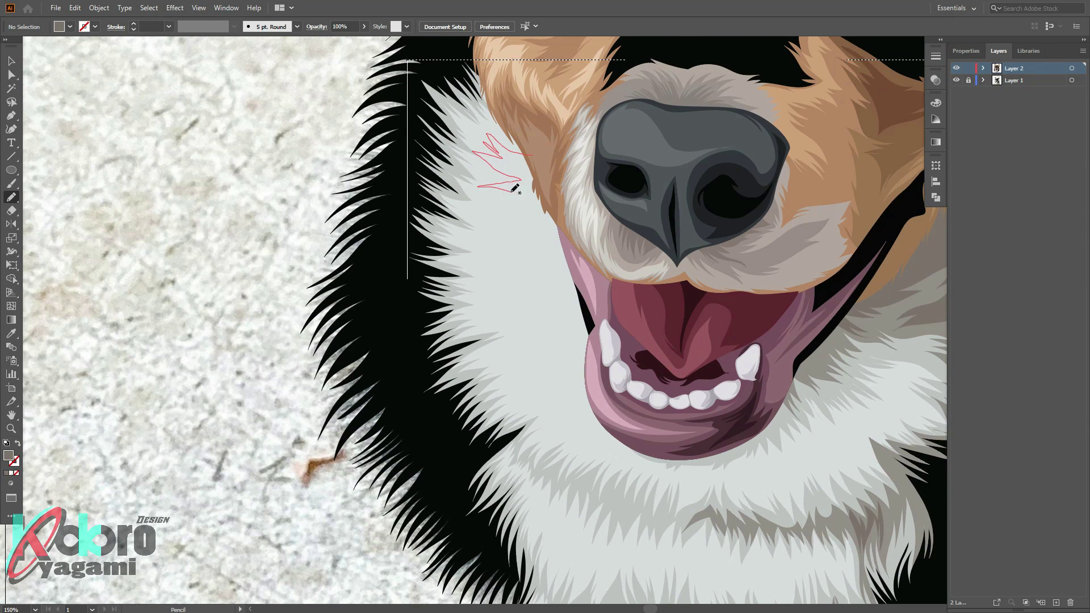
left_click_drag(515, 188, 529, 248)
left_click_drag(530, 311, 545, 379)
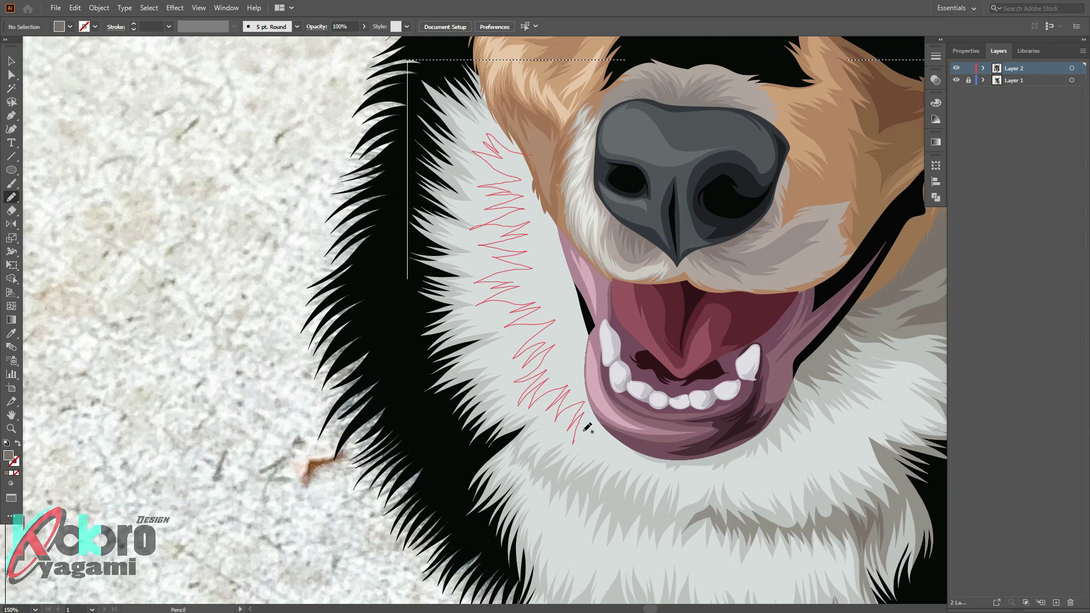
left_click_drag(588, 427, 575, 442)
key("i")
double_click(8, 455)
key("Return")
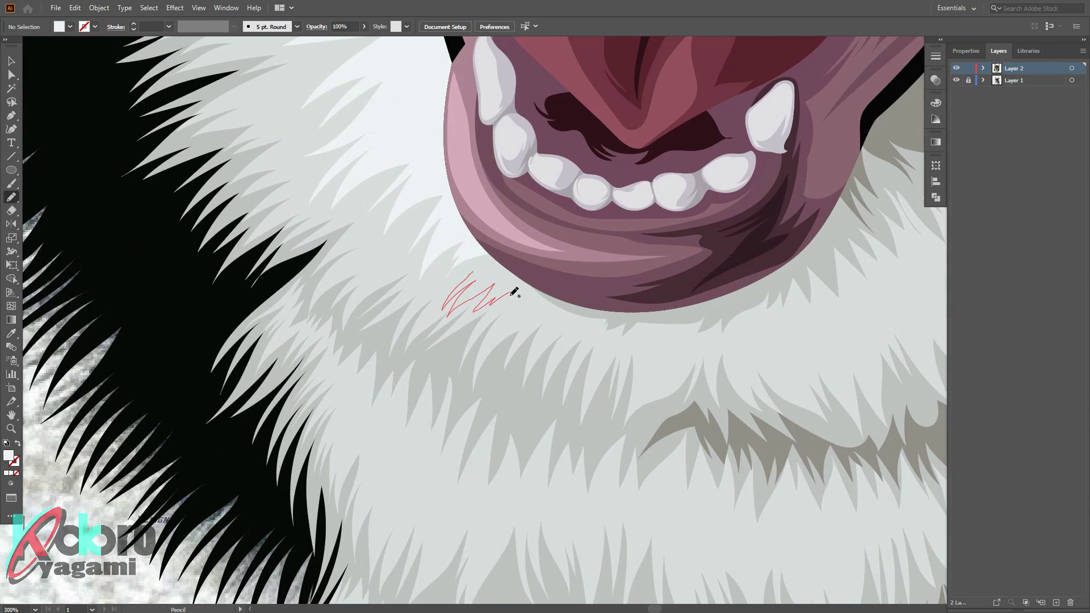
Draw fur strands below the mouth, extending to the right
scroll(682, 320, "right", 5)
mouse_move(442, 328)
left_mouse_down()
mouse_move(468, 370)
mouse_move(490, 326)
mouse_move(583, 388)
mouse_move(583, 310)
left_mouse_up()
mouse_move(591, 349)
left_mouse_down()
mouse_move(708, 340)
mouse_move(657, 296)
left_mouse_up()
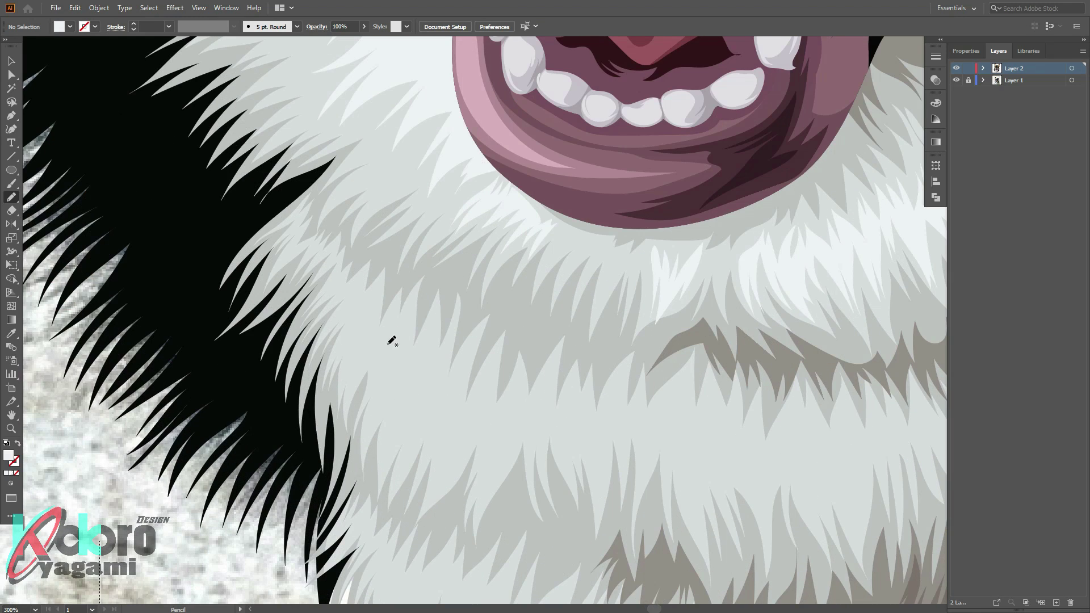
Add zigzag fur strands down the chest to its point
mouse_move(358, 312)
left_mouse_down()
mouse_move(385, 458)
mouse_move(467, 428)
mouse_move(421, 349)
left_mouse_up()
left_click_drag(367, 305, 370, 307)
mouse_move(477, 378)
left_mouse_down()
mouse_move(499, 397)
mouse_move(555, 402)
mouse_move(582, 427)
left_mouse_up()
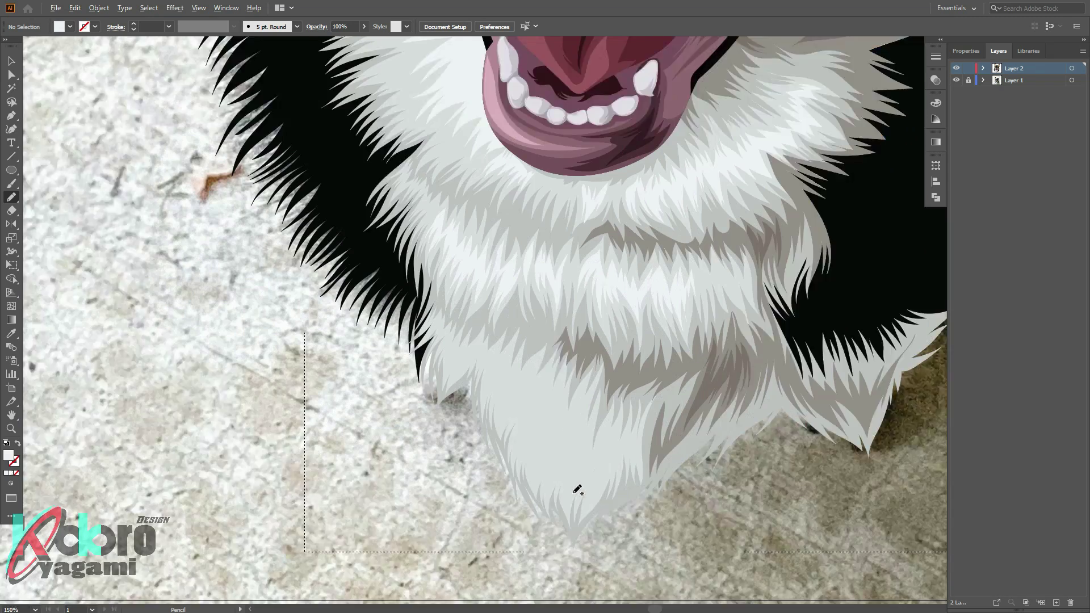
left_click_drag(431, 312, 430, 336)
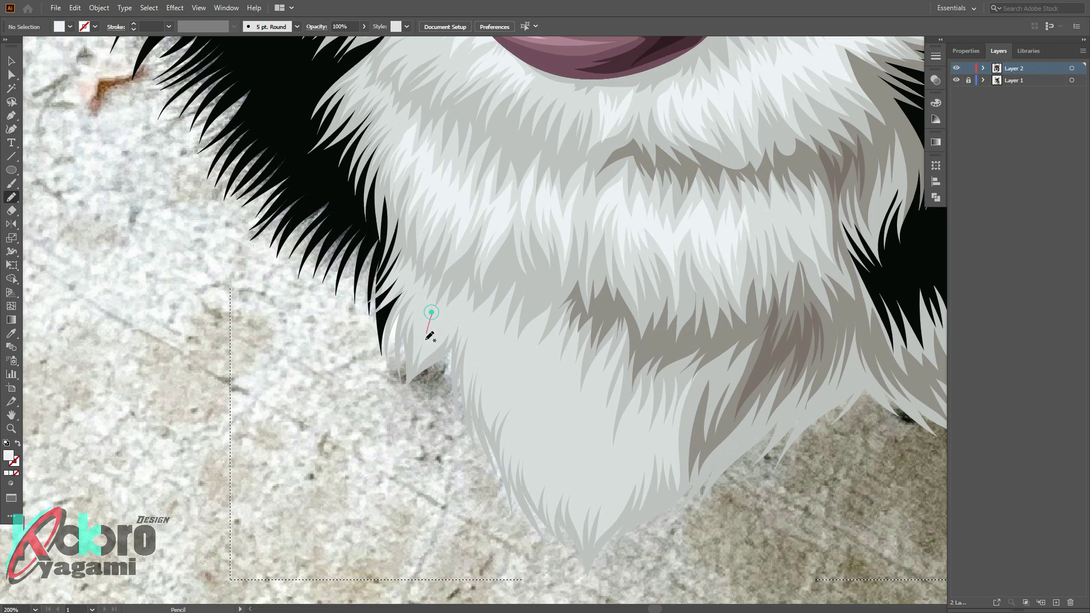
mouse_move(482, 380)
left_mouse_down()
mouse_move(544, 449)
mouse_move(632, 430)
left_mouse_up()
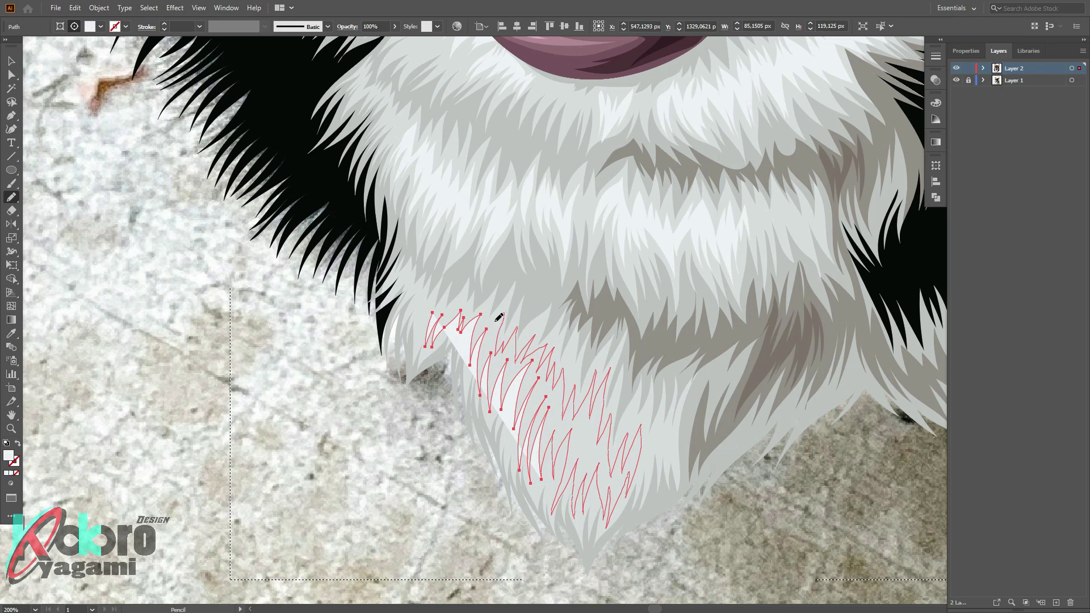
key("ctrl+shift+a")
scroll(347, 450, "down", 3)
scroll(734, 236, "down", 2)
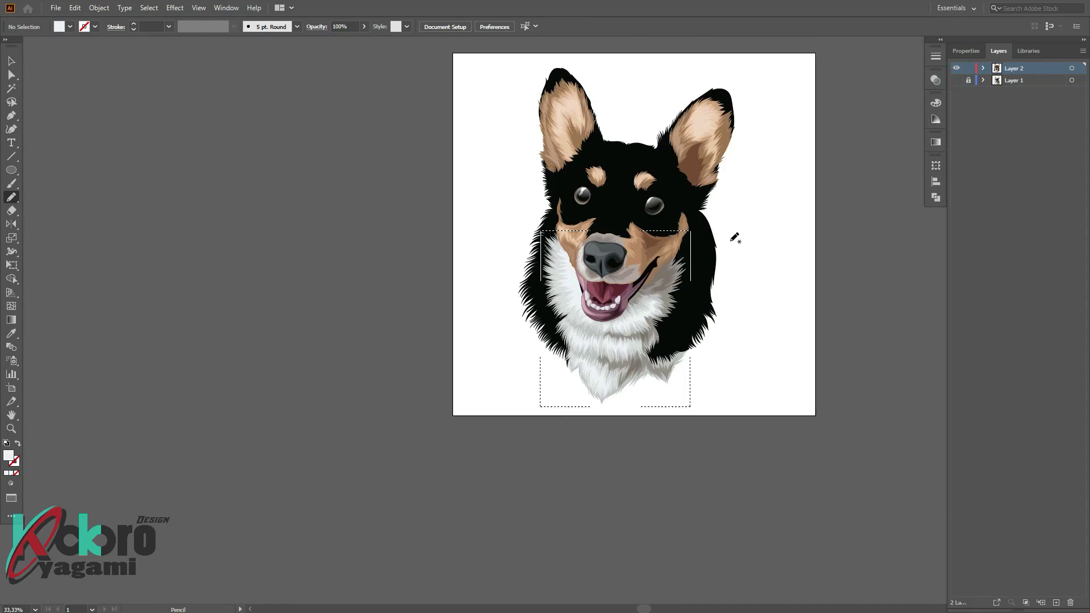
scroll(727, 278, "up", 1)
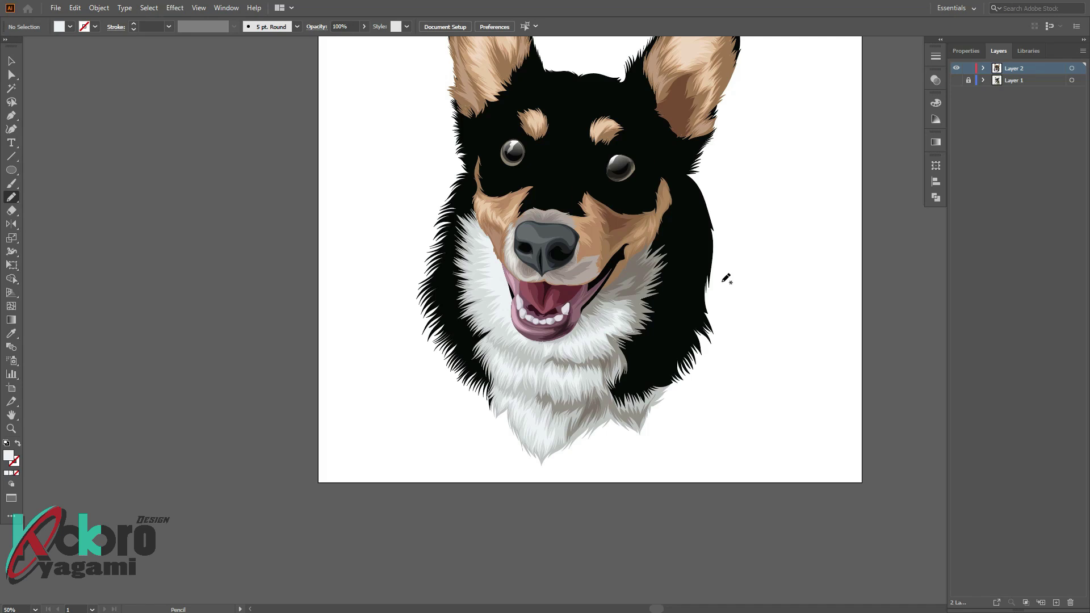
scroll(727, 264, "up", 2)
Show the reference photo and trace a dark fur strand from the right ear down beside the right eye
key("v")
left_click(956, 80)
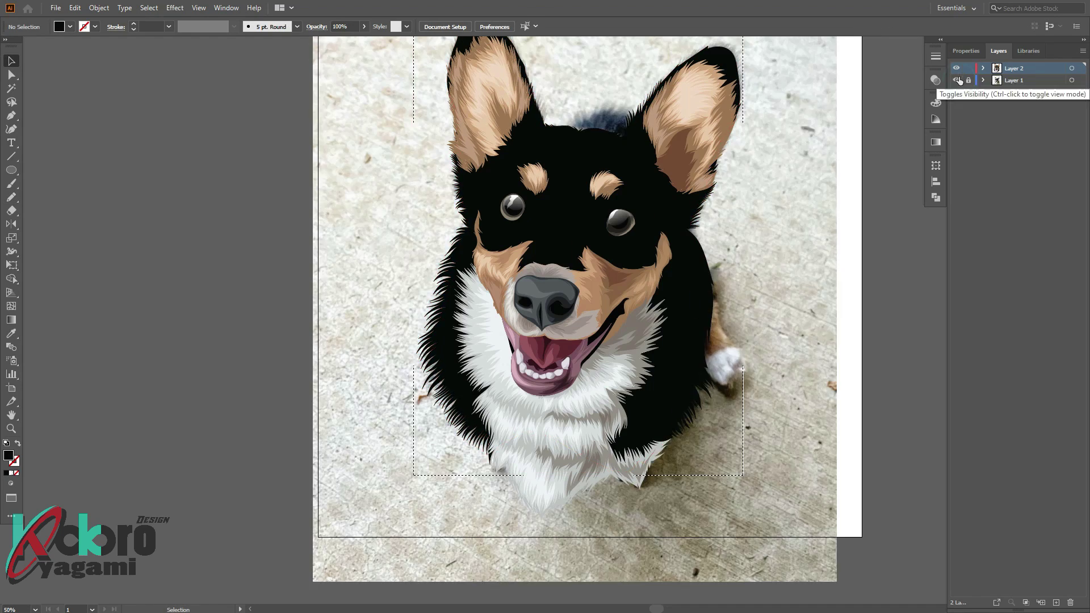
scroll(471, 155, "up", 2)
scroll(511, 238, "up", 2)
scroll(526, 246, "down", 2)
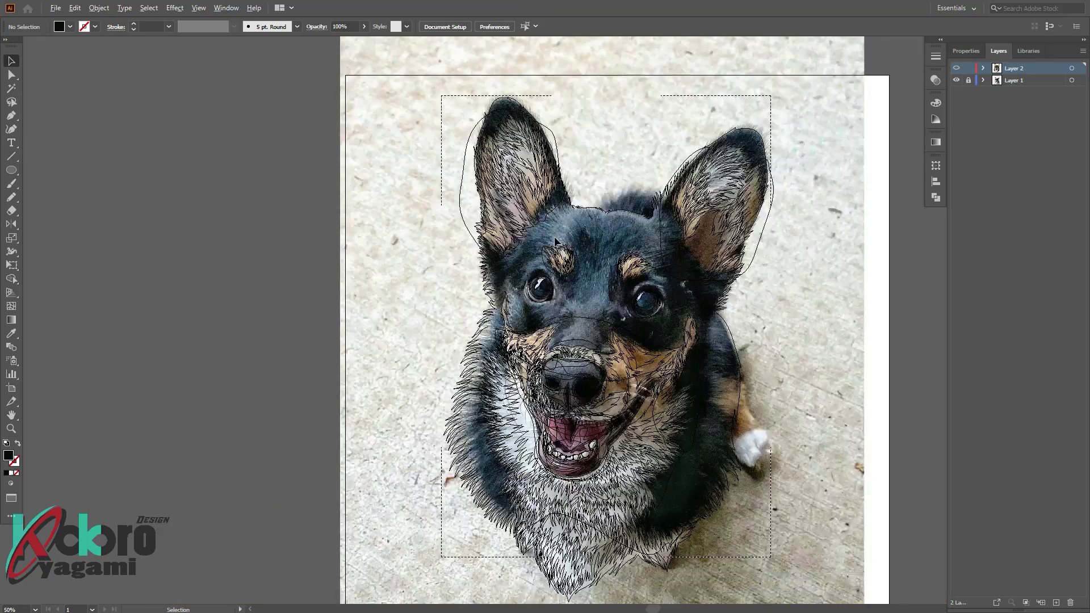
scroll(554, 250, "up", 2)
scroll(464, 287, "down", 1)
scroll(465, 284, "up", 1)
scroll(568, 227, "up", 3)
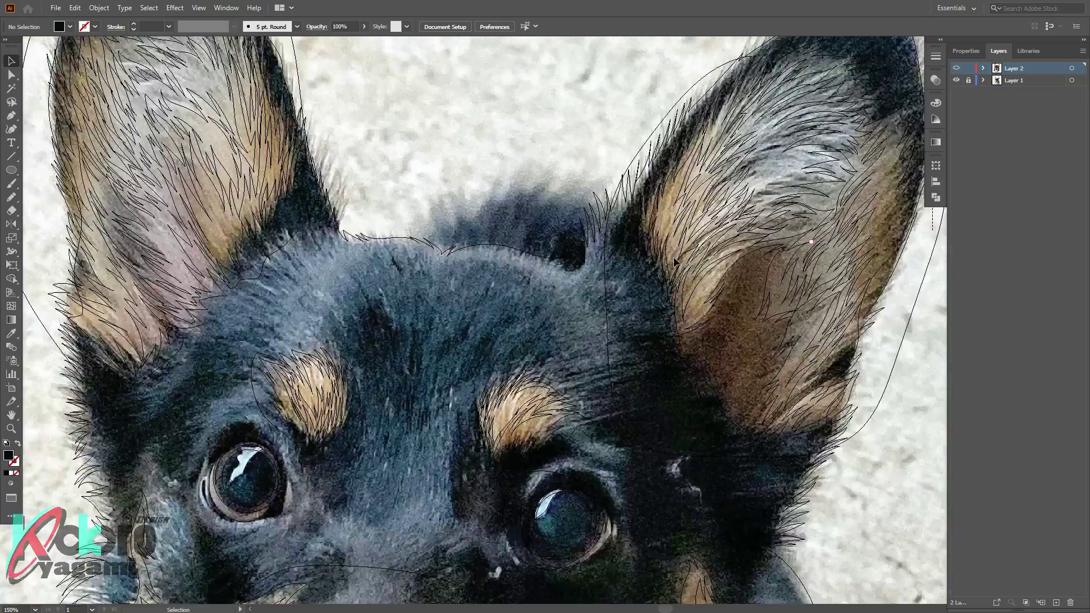
key("n")
left_click_drag(613, 200, 588, 165)
scroll(568, 227, "down", 4)
scroll(568, 227, "up", 4)
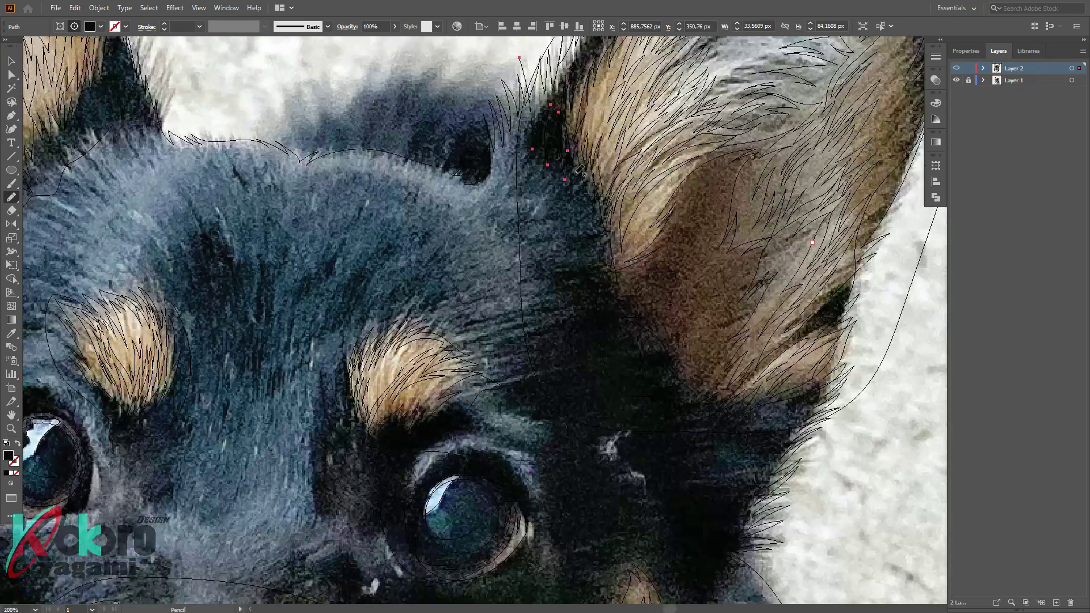
left_click(956, 68, "ctrl")
left_click_drag(593, 236, 531, 454)
key("ctrl+y")
scroll(503, 275, "down", 3)
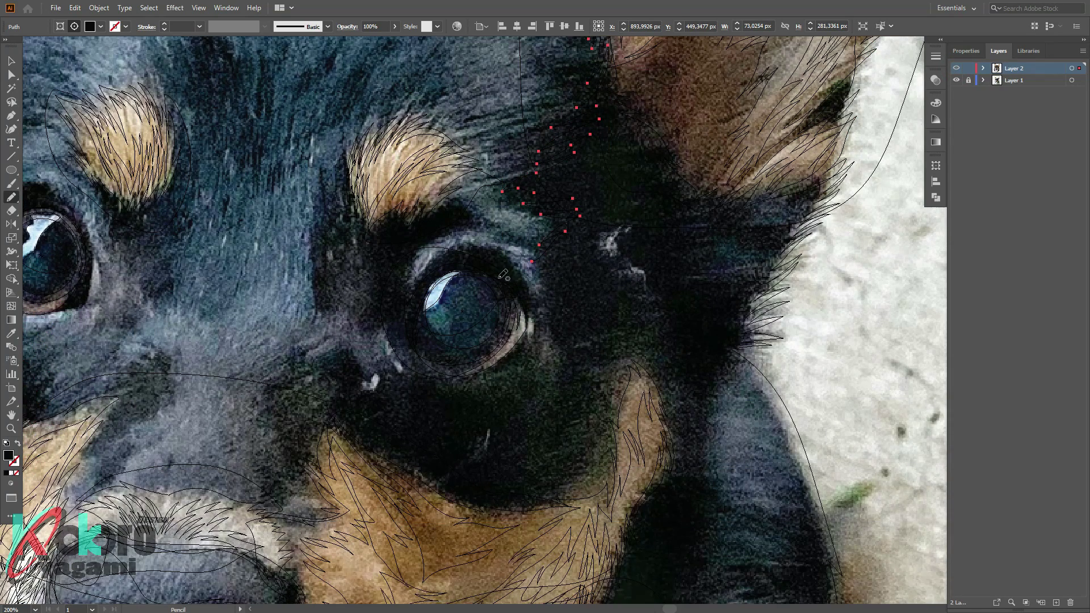
Trace dark fur strands left of and below the right eye
left_click_drag(498, 404, 491, 421)
mouse_move(440, 397)
left_mouse_down()
mouse_move(360, 419)
mouse_move(515, 468)
left_mouse_up()
key("ctrl+y")
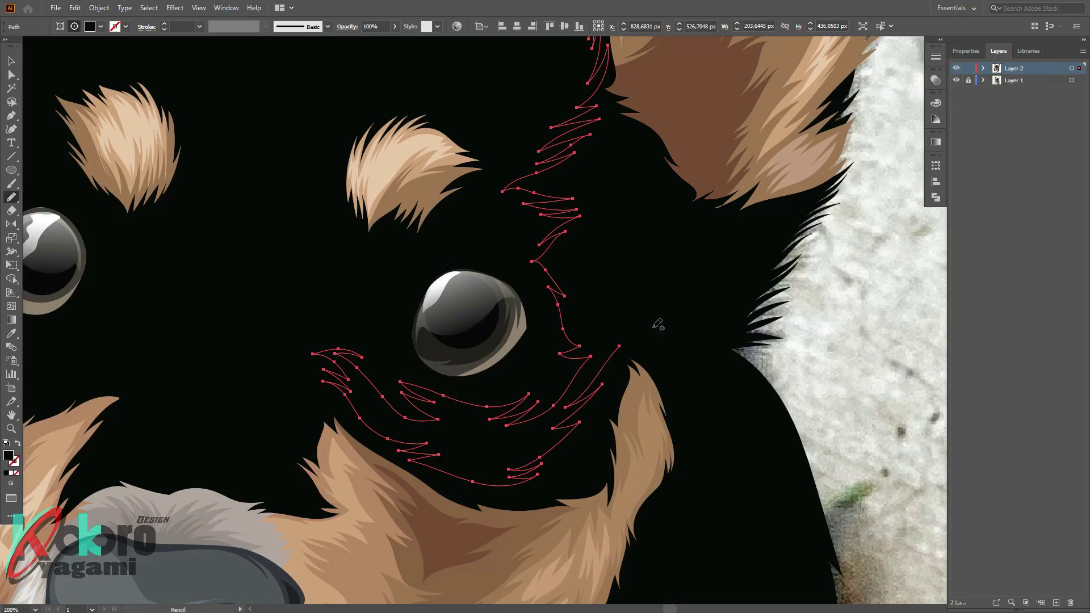
scroll(657, 323, "down", 2)
scroll(710, 256, "up", 2)
key("ctrl+y")
left_click_drag(472, 223, 522, 133)
left_click_drag(527, 247, 565, 285)
key("ctrl+y")
Trace dark strands from the right ear down the right cheek and along the right flank
scroll(625, 227, "up", 3)
mouse_move(564, 205)
left_mouse_down()
mouse_move(631, 171)
mouse_move(745, 223)
left_mouse_up()
key("ctrl+y")
scroll(778, 210, "down", 2)
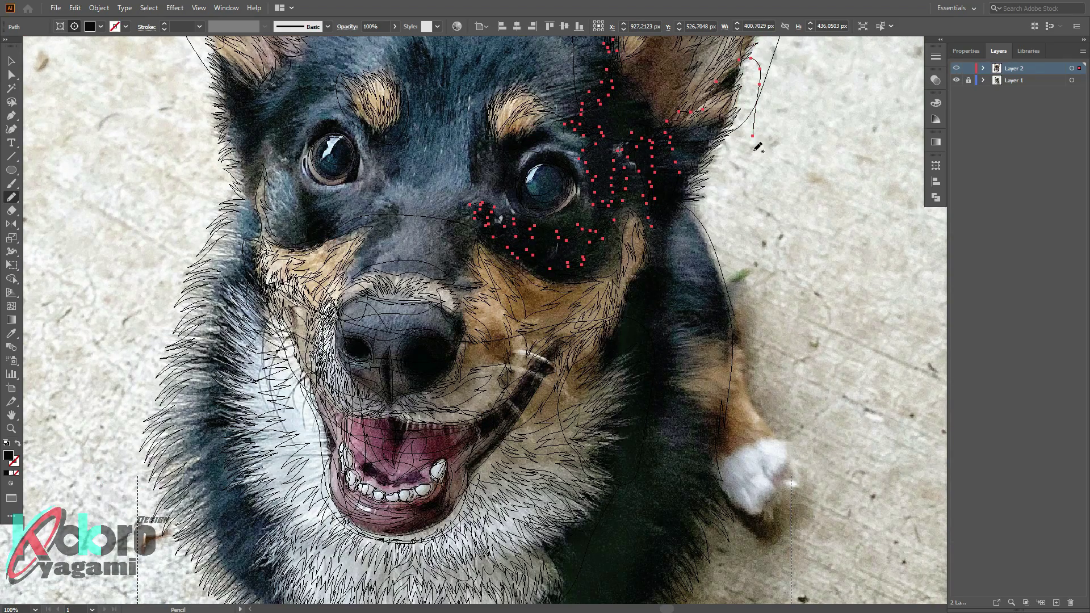
scroll(768, 120, "up", 2)
left_click_drag(720, 146, 675, 363)
scroll(653, 437, "down", 5)
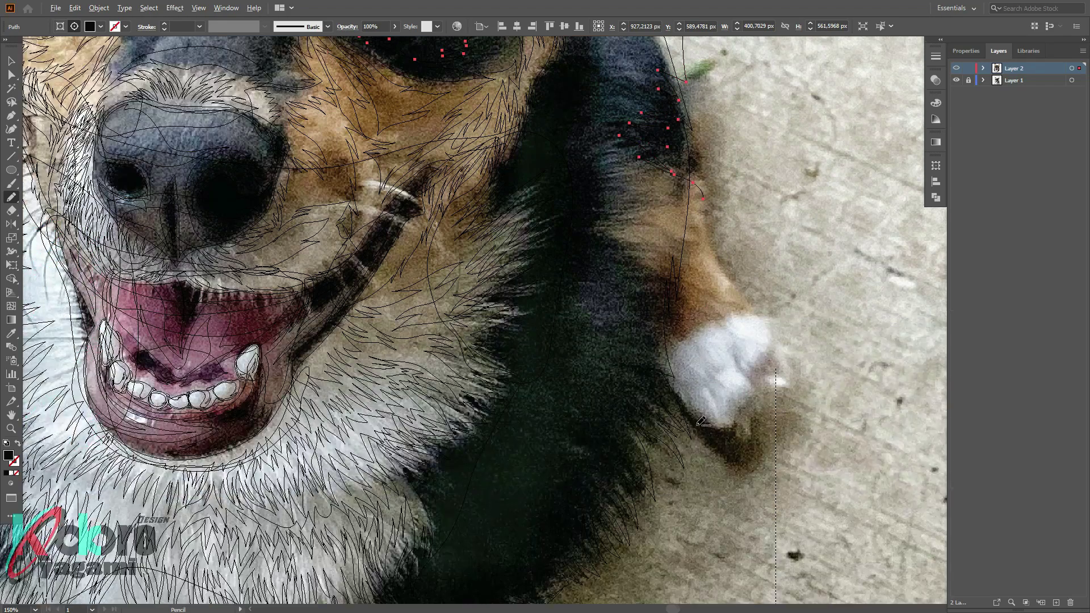
scroll(676, 452, "down", 2, "alt")
scroll(706, 379, "up", 3, "alt")
mouse_move(591, 330)
left_mouse_down()
mouse_move(618, 382)
mouse_move(525, 399)
left_mouse_up()
left_click(956, 69, "ctrl")
scroll(568, 341, "down", 3)
mouse_move(558, 293)
left_mouse_down()
mouse_move(514, 392)
mouse_move(487, 372)
mouse_move(386, 449)
mouse_move(318, 472)
left_mouse_up()
key("ctrl+y")
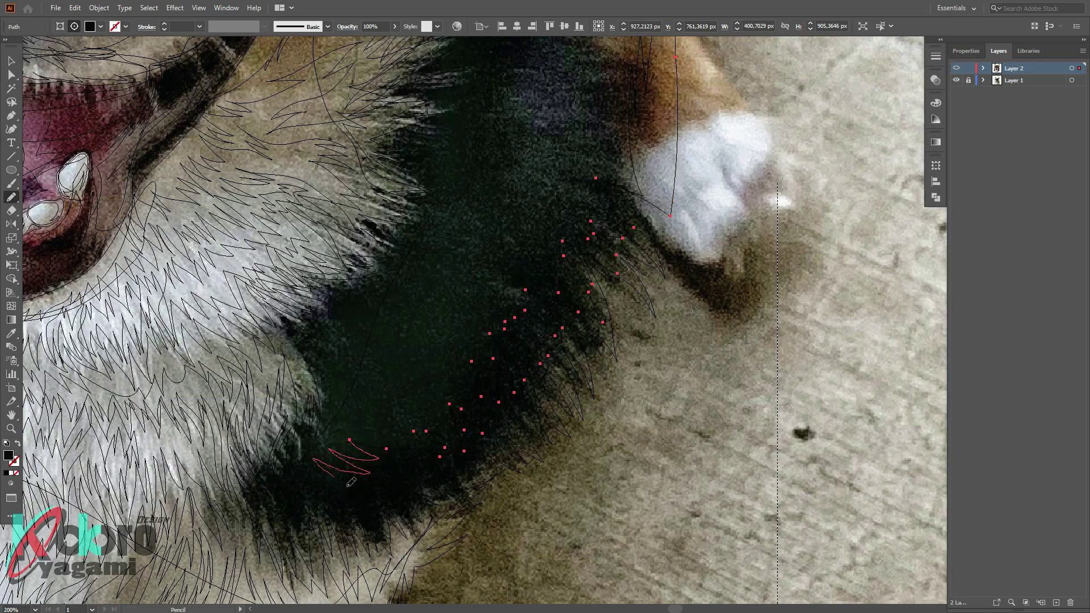
Trace zigzag dark fur strands below the left eye
scroll(341, 454, "down", 3, "alt")
scroll(544, 261, "up", 1)
scroll(544, 261, "left", 2)
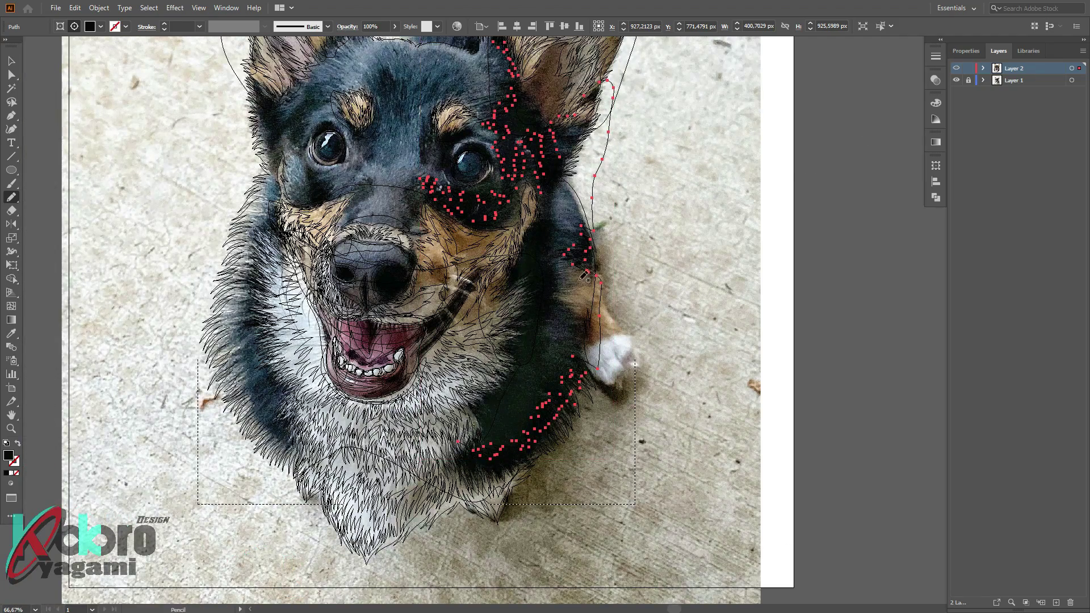
scroll(289, 153, "up", 2)
scroll(318, 171, "up", 2)
left_click_drag(419, 360, 359, 173)
left_click_drag(328, 130, 366, 293)
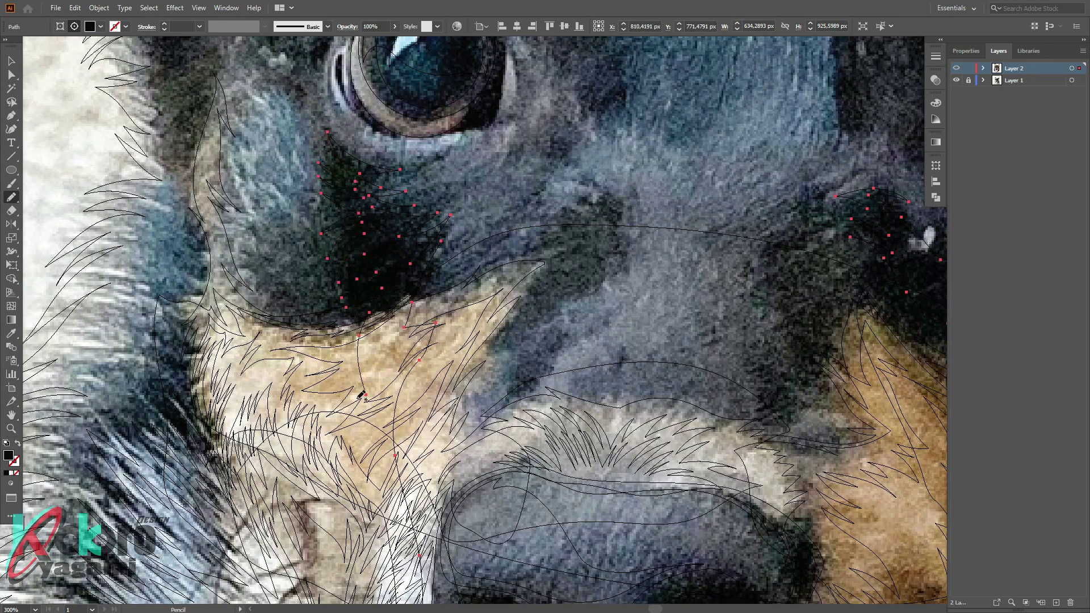
key("ctrl+1")
Draw a large head outline along the left fur edge and across from ear to ear
left_click_drag(178, 421, 236, 130)
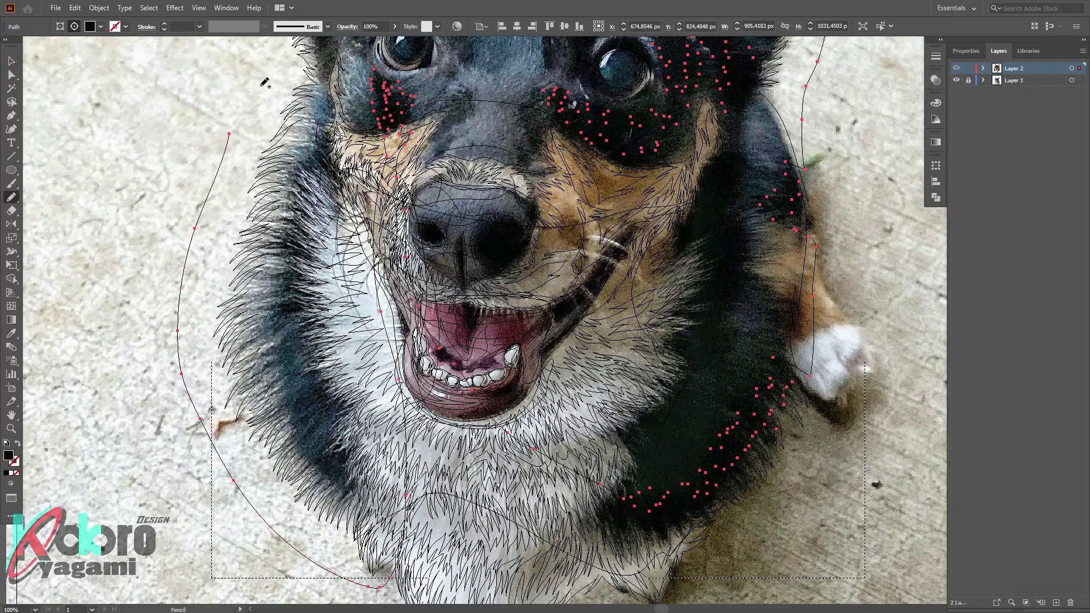
scroll(325, 230, "up", 1)
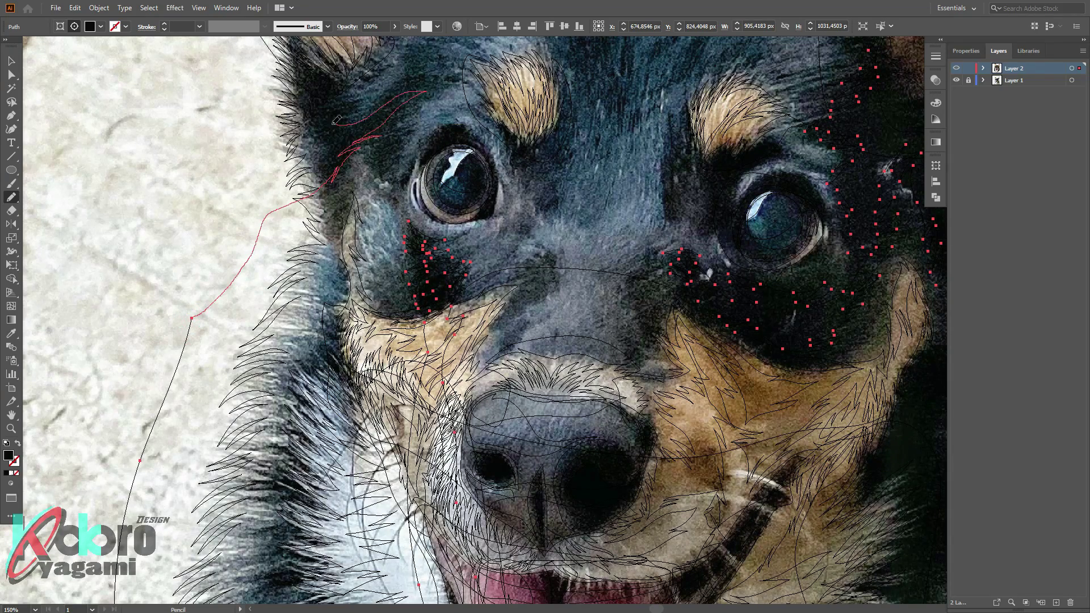
scroll(337, 121, "up", 1)
scroll(347, 199, "down", 1)
scroll(358, 284, "up", 1)
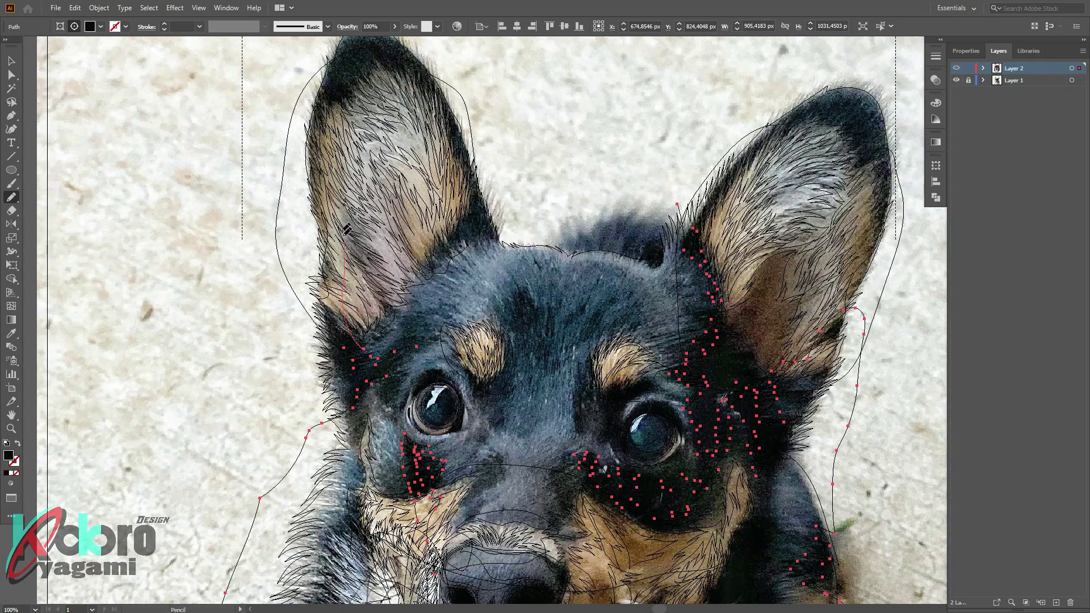
scroll(346, 229, "up", 2)
mouse_move(312, 172)
left_mouse_down()
mouse_move(553, 216)
mouse_move(682, 298)
left_mouse_up()
scroll(646, 196, "down", 2)
key("i")
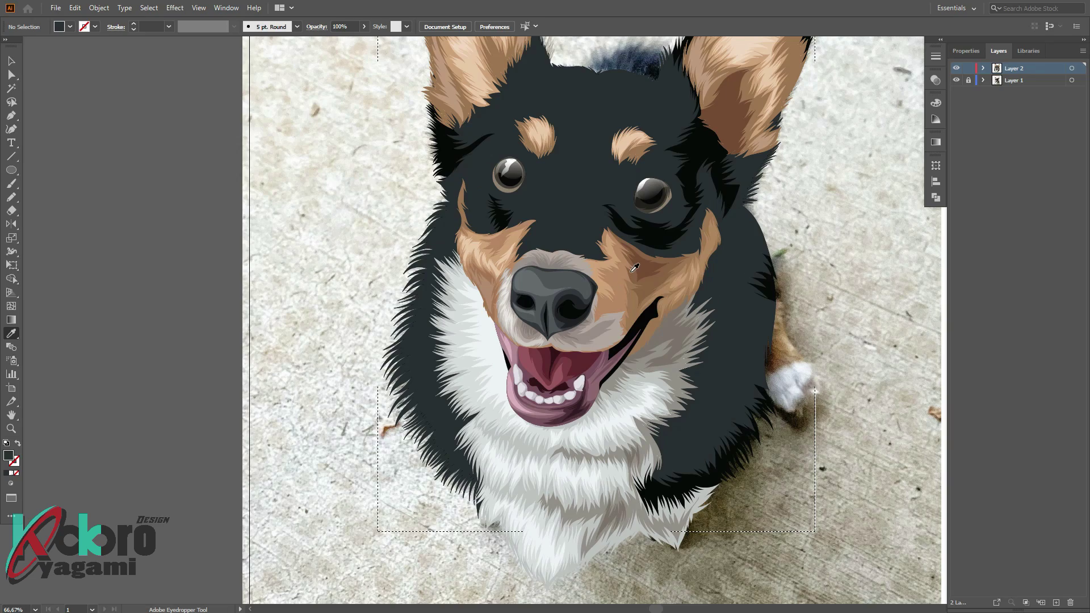
In outline view, start a Pen-tool shape around the dog's eye, tracing its upper and left edges
left_click(957, 68, "ctrl")
scroll(508, 173, "up", 10)
key("p")
left_click(515, 395)
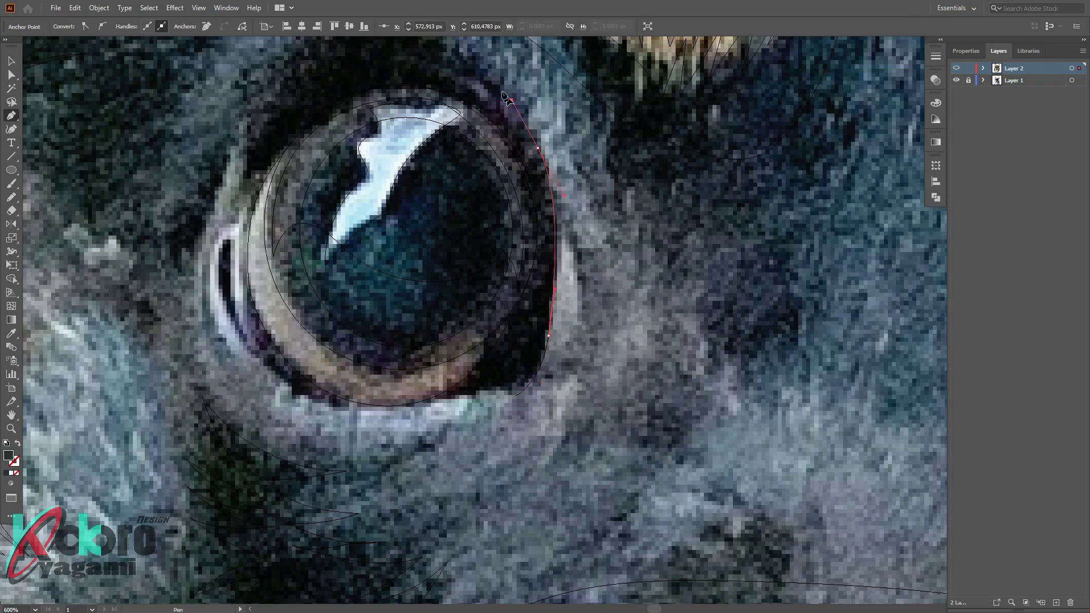
scroll(550, 341, "up", 3)
left_click_drag(423, 142, 408, 123)
left_click(284, 163)
left_click(217, 282)
left_click_drag(282, 226, 336, 205)
Finish the eye shape along the lower rim, then zoom out to the whole face
left_click(280, 266)
left_click(242, 288)
left_click_drag(253, 453, 234, 361)
left_click(250, 483)
left_click_drag(327, 532, 358, 538)
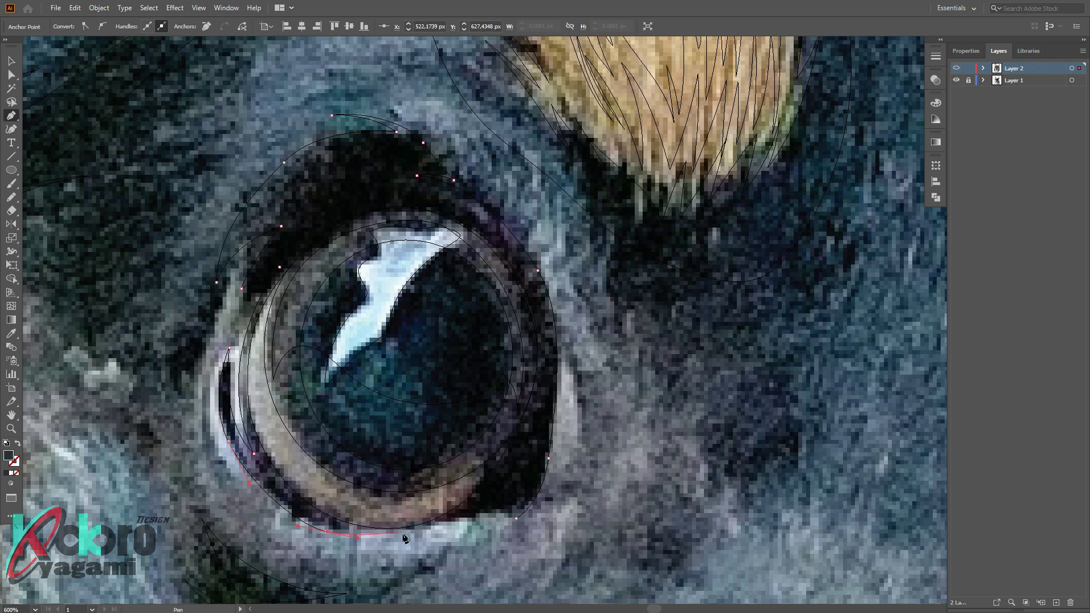
left_click_drag(554, 478, 517, 523)
key("ctrl+minus")
key("ctrl+minus")
key("v")
key("ctrl+1")
left_click(936, 196)
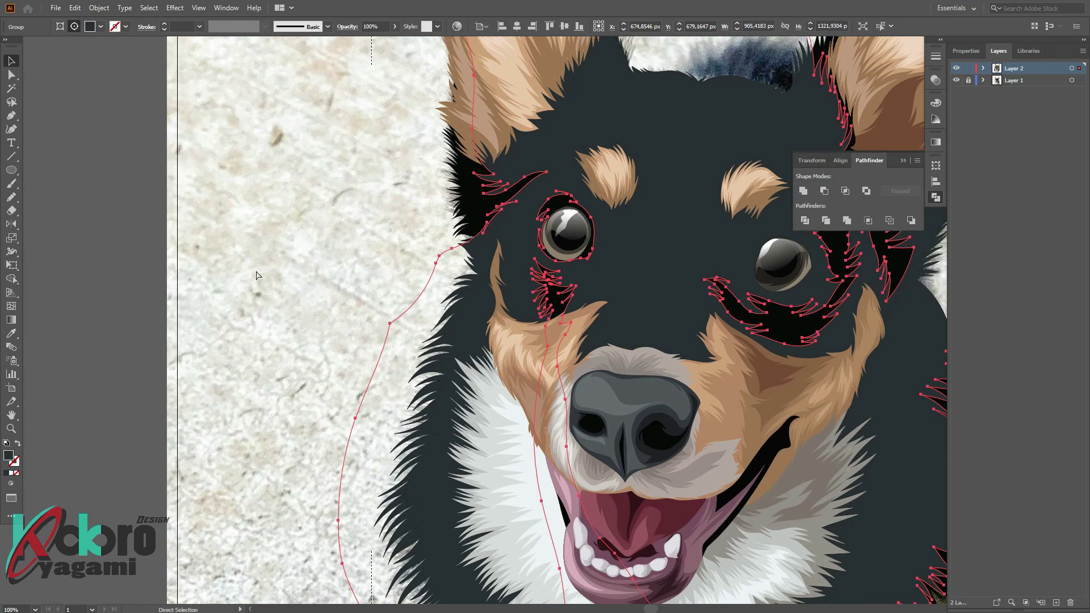
Pencil-draw hair strands along the brow fur edge and around the lower eye
key("p")
scroll(519, 308, "up", 2)
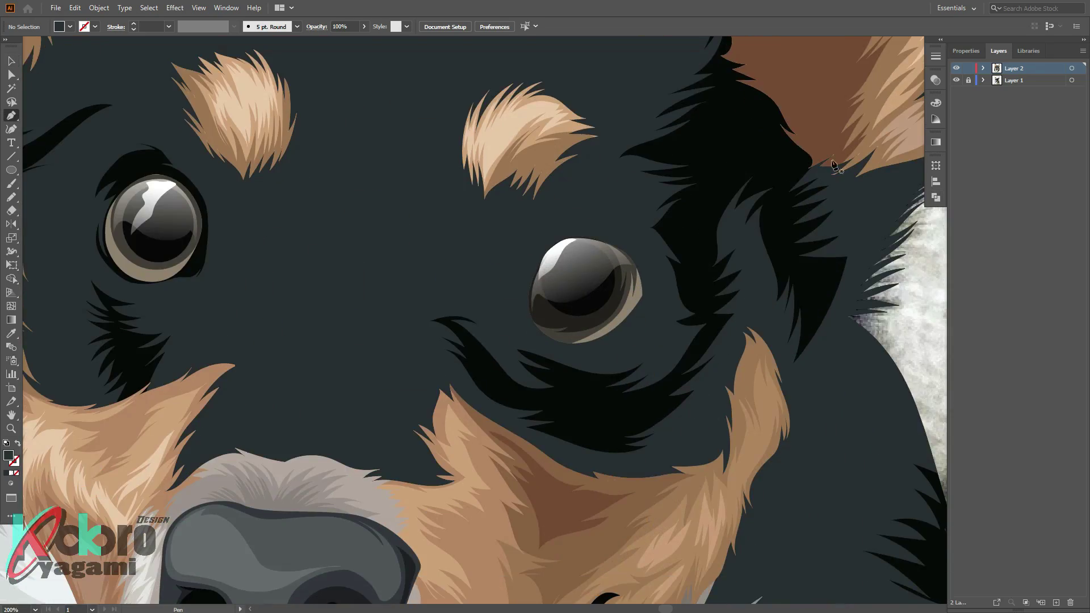
key("ctrl+y")
key("n")
left_click_drag(363, 233, 372, 323)
left_click_drag(369, 187, 384, 256)
left_click_drag(381, 91, 394, 193)
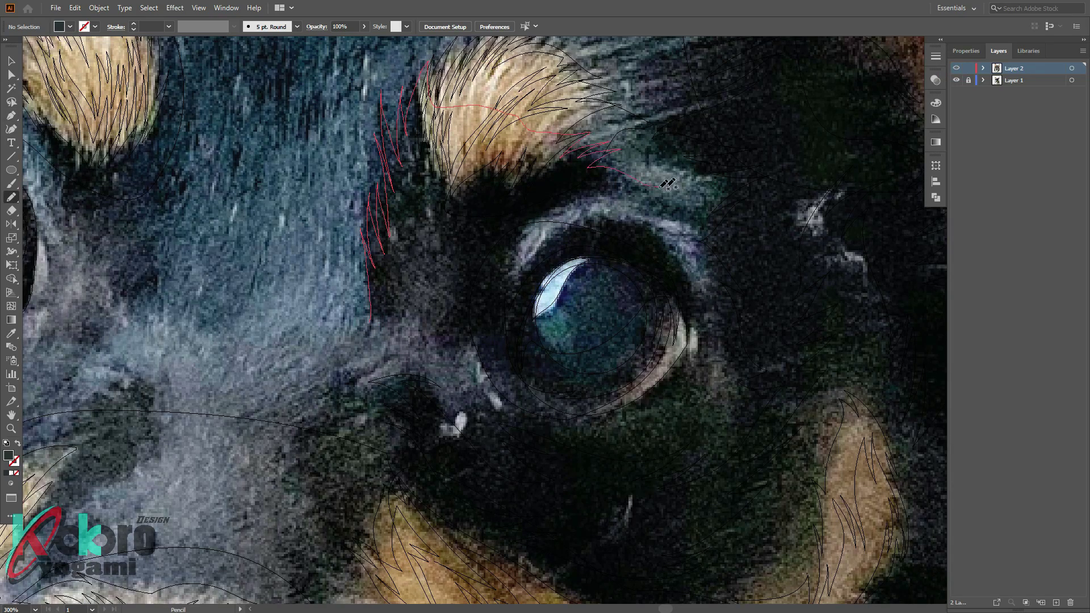
left_click_drag(648, 230, 712, 335)
left_click_drag(611, 415, 493, 357)
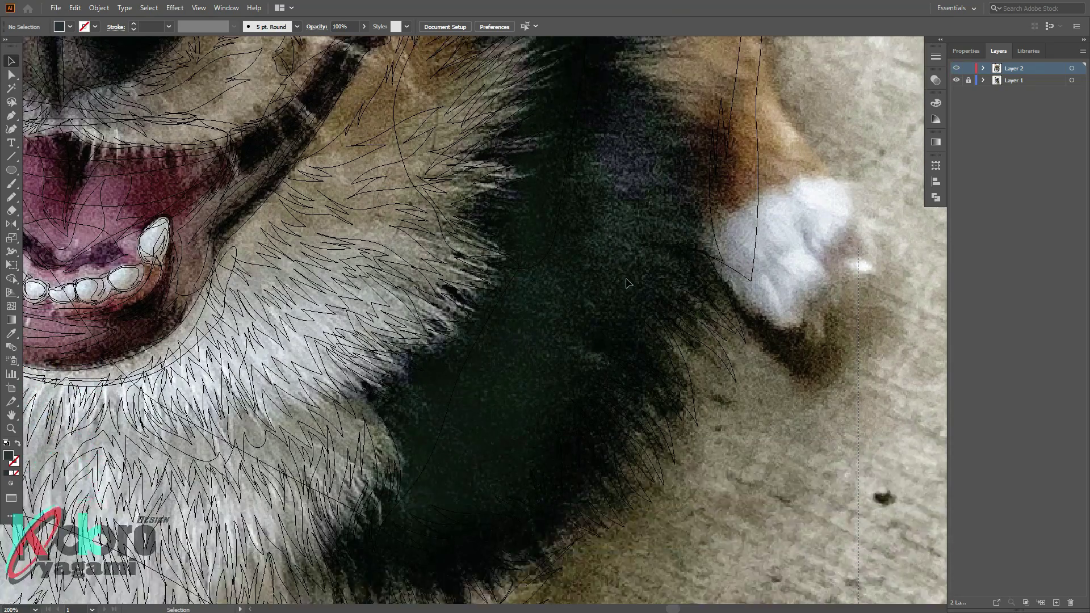
Draw zigzag fur strands down the neck, beside the cheek, near the eyebrow and down the side
scroll(628, 283, "up", 1)
key("n")
left_click_drag(372, 446, 421, 434)
mouse_move(516, 350)
left_mouse_down()
mouse_move(594, 248)
mouse_move(570, 156)
left_mouse_up()
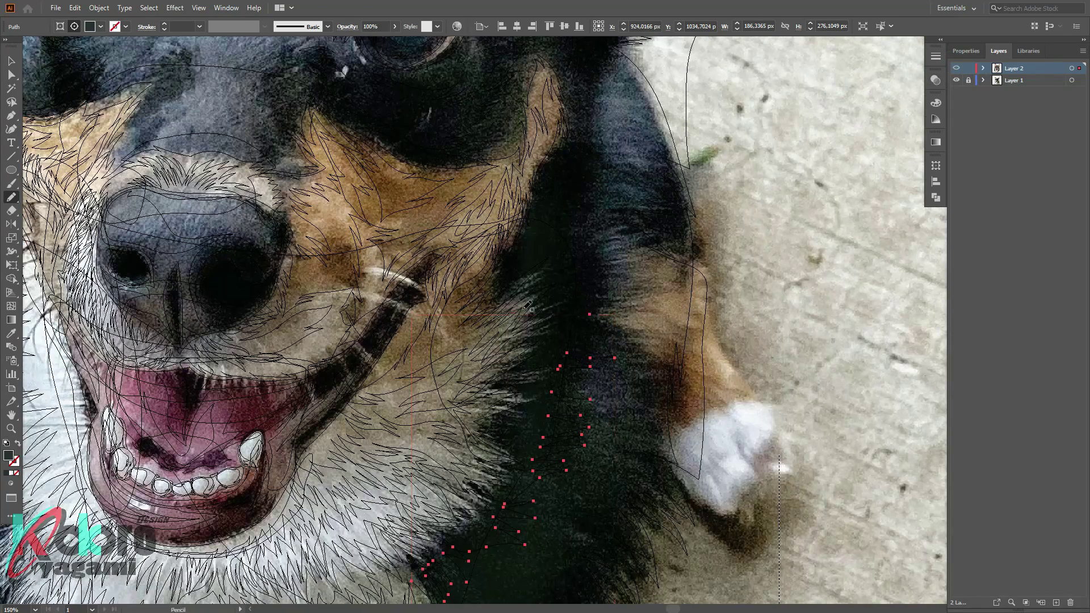
left_click_drag(591, 314, 597, 232)
left_click_drag(446, 243, 385, 409)
scroll(394, 399, "down", 5)
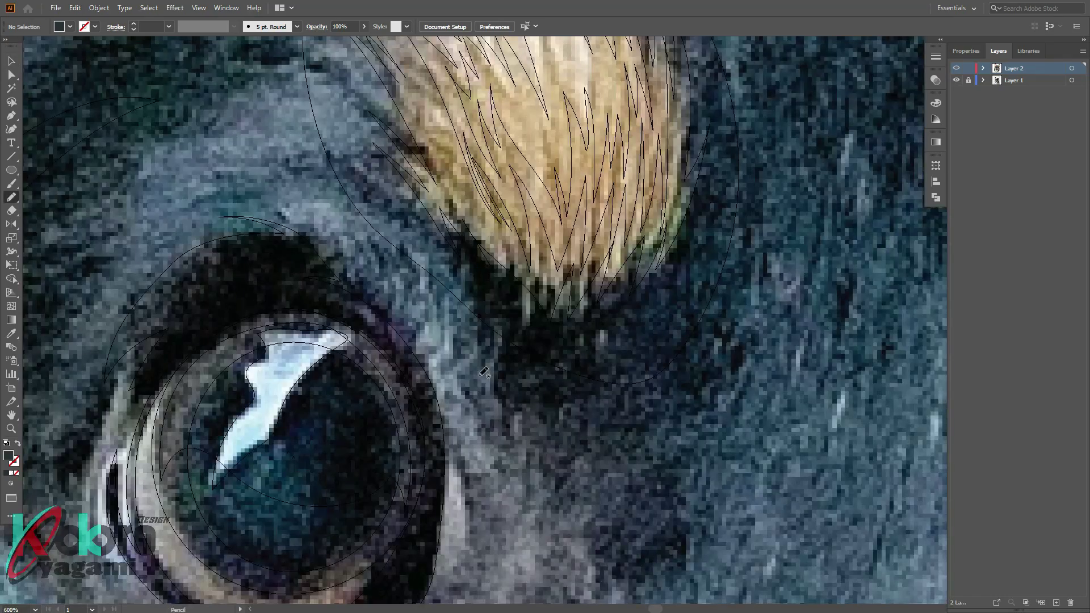
left_click_drag(341, 98, 457, 170)
left_click_drag(709, 108, 637, 393)
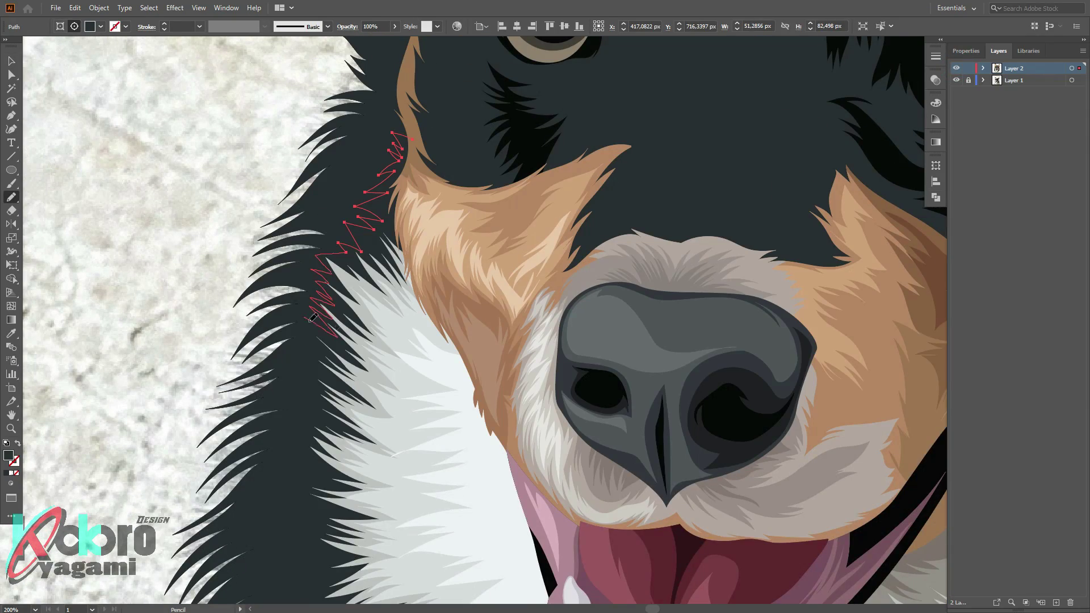
Extend the zigzag strands down the neck fur and upward, then deselect everything
scroll(301, 484, "down", 5)
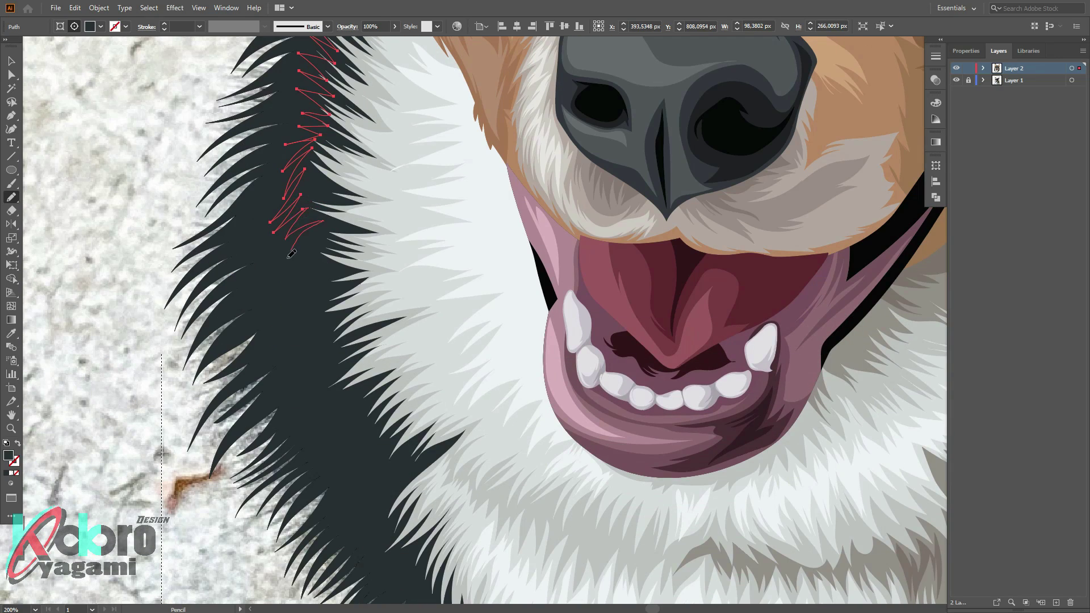
left_click_drag(309, 406, 349, 401)
scroll(453, 315, "down", 2)
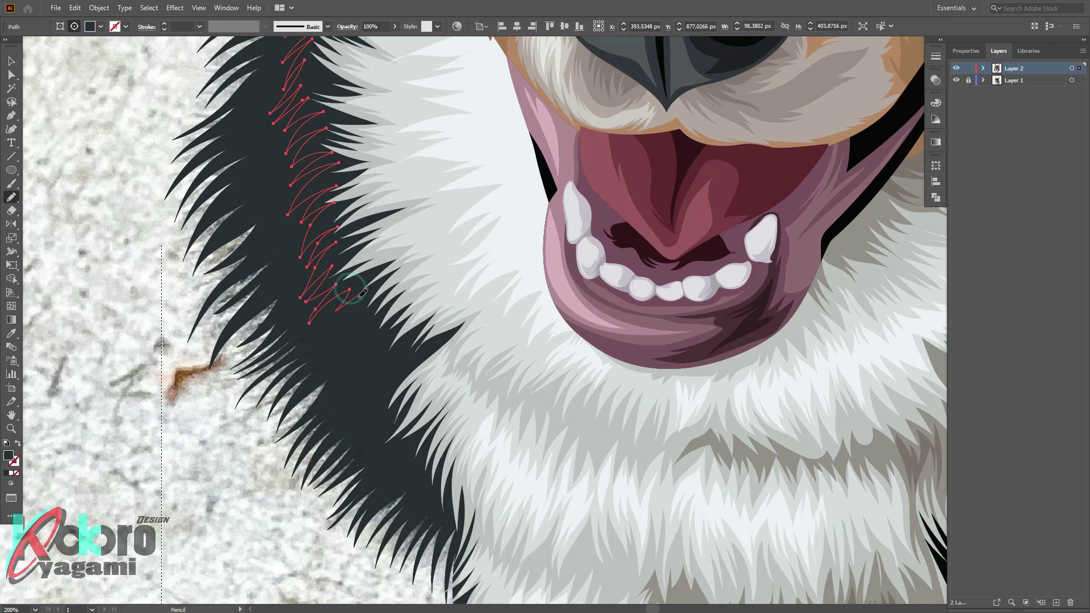
left_click_drag(362, 293, 522, 291)
key("ctrl+minus")
scroll(516, 482, "up", 3)
left_click_drag(516, 484, 460, 119)
key("v")
key("shift+ctrl+F9")
Toggle the drawing layer's outline view and draw a zigzag fur strand on the ear tip
key("ctrl+0")
key("ctrl+shift+a")
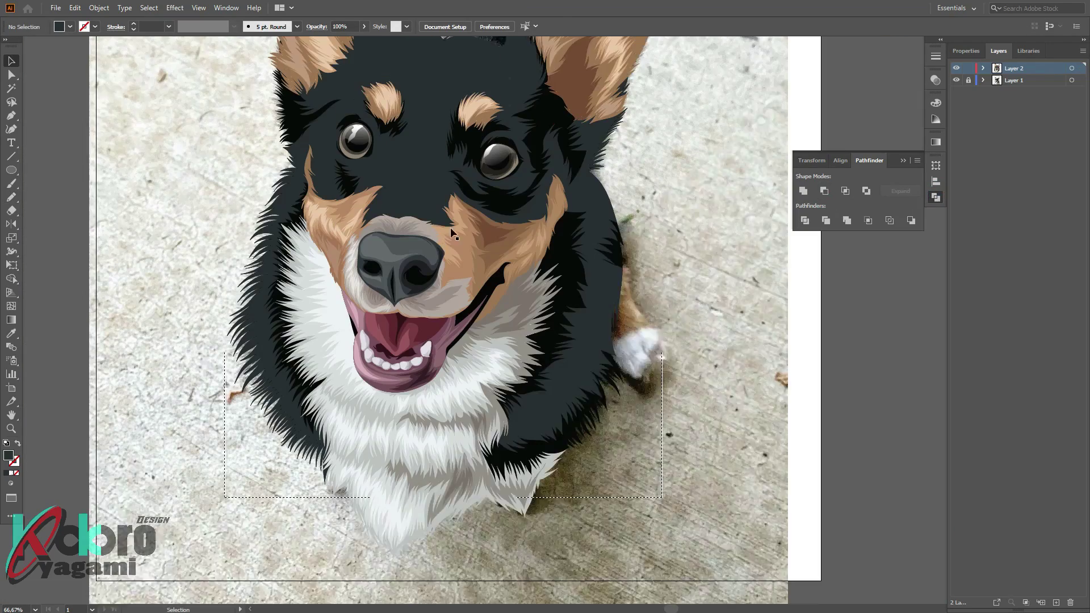
scroll(452, 233, "up", 1)
left_click(957, 68, "ctrl")
scroll(723, 158, "up", 2)
scroll(723, 159, "up", 1)
left_click(957, 68, "ctrl")
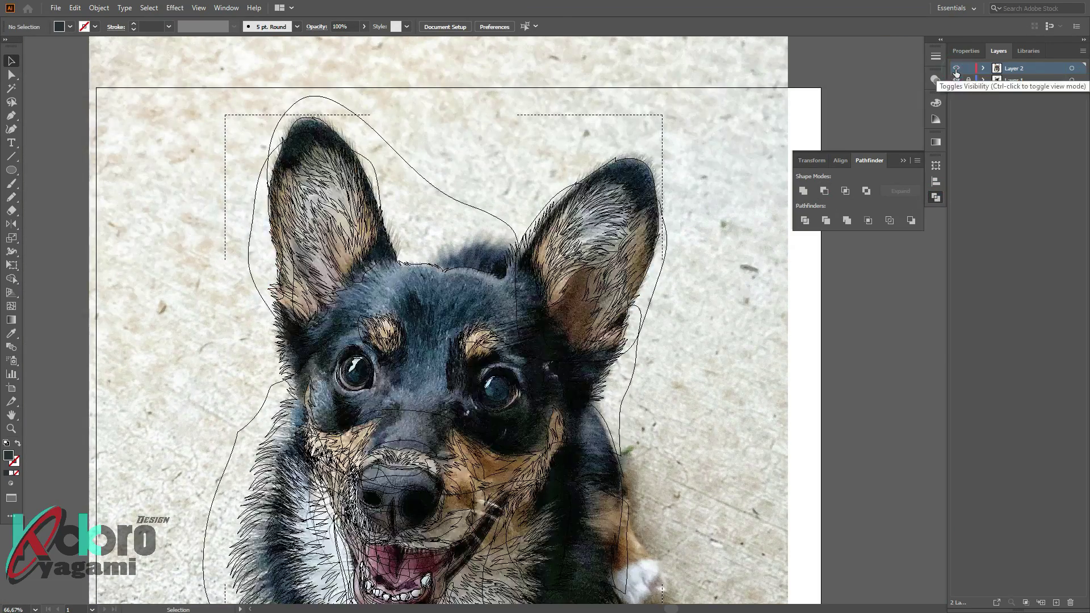
scroll(328, 167, "up", 4)
left_click_drag(375, 163, 456, 136)
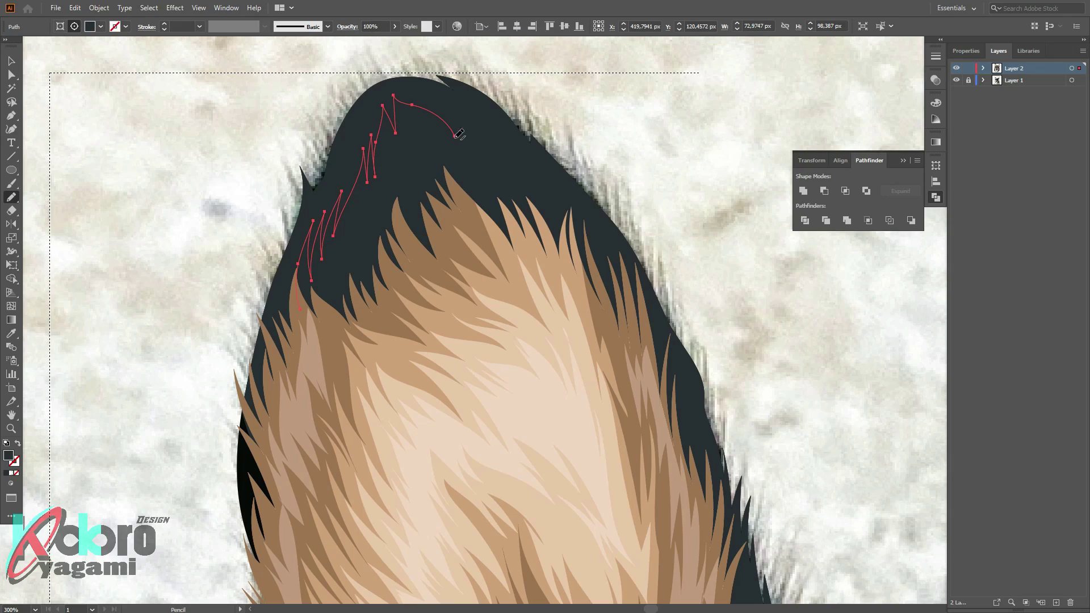
left_click_drag(500, 335, 364, 369)
scroll(431, 341, "down", 4)
key("v")
Recolour all the dark fur shapes with the same fill to #231f20
key("ctrl+shift+a")
scroll(574, 219, "down", 1, "alt")
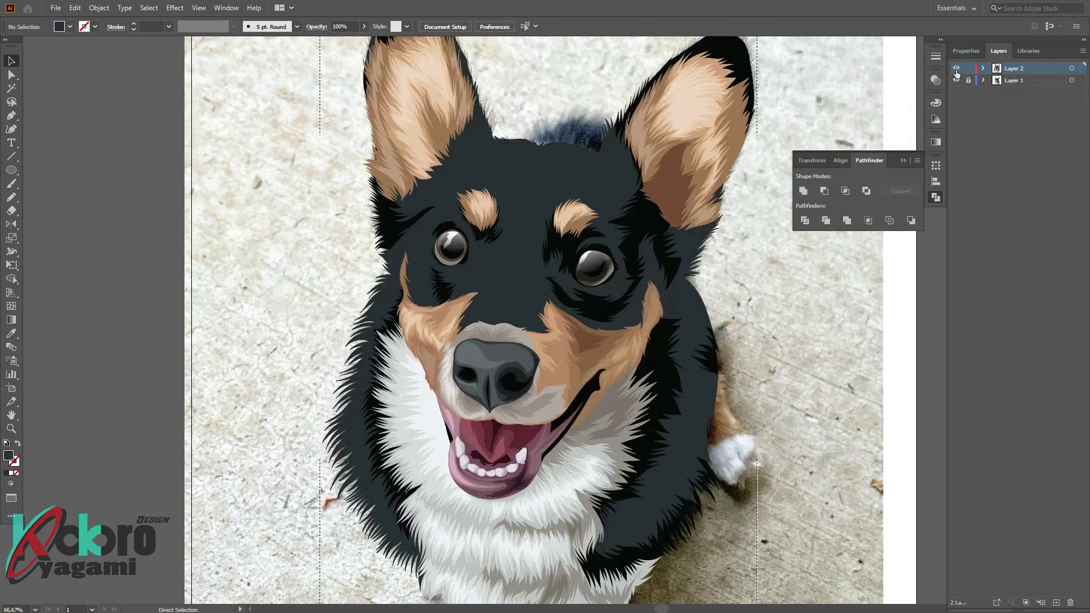
scroll(438, 255, "down", 1)
scroll(437, 256, "down", 1)
left_click(903, 160)
left_click(642, 341)
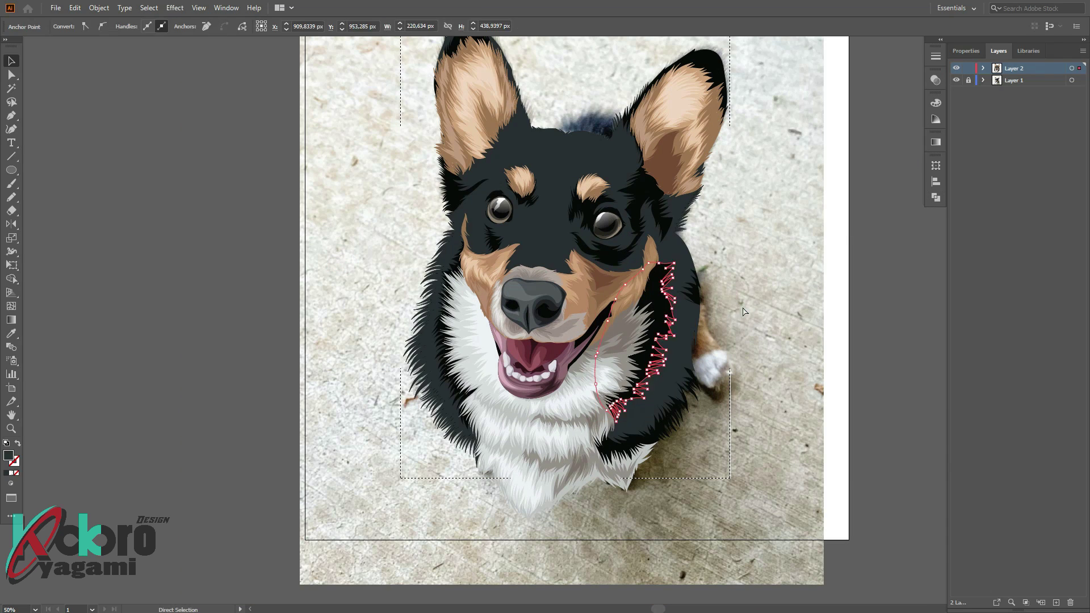
double_click(8, 456)
type("231f20")
left_click(1021, 306)
key("ctrl+shift+a")
scroll(824, 313, "up", 2)
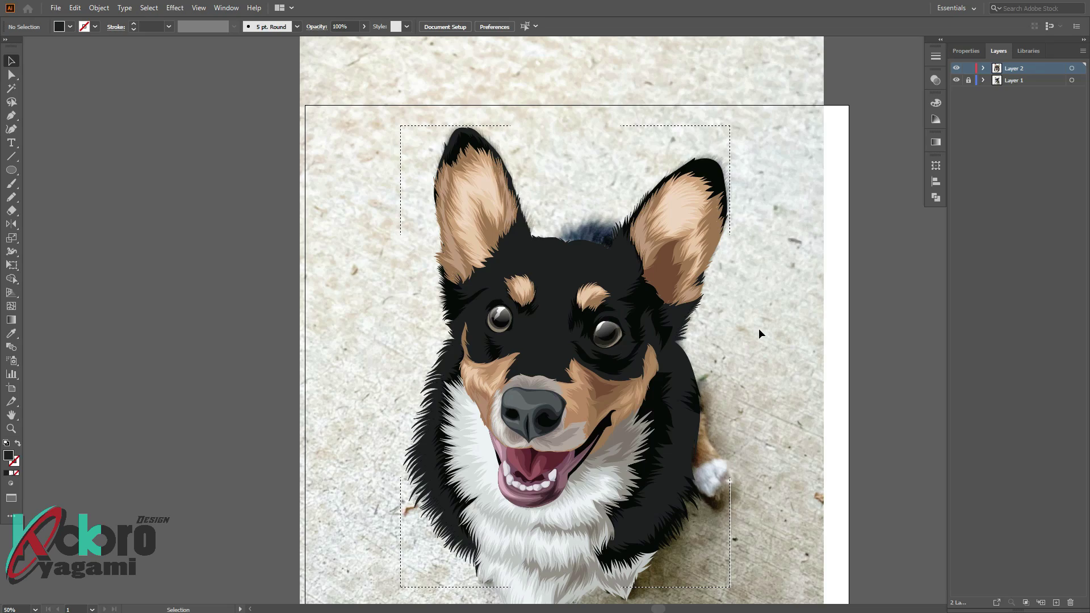
Draw five hair strands across the black fur and set their fill colour
scroll(426, 551, "up", 2, "alt")
scroll(601, 175, "up", 5, "alt")
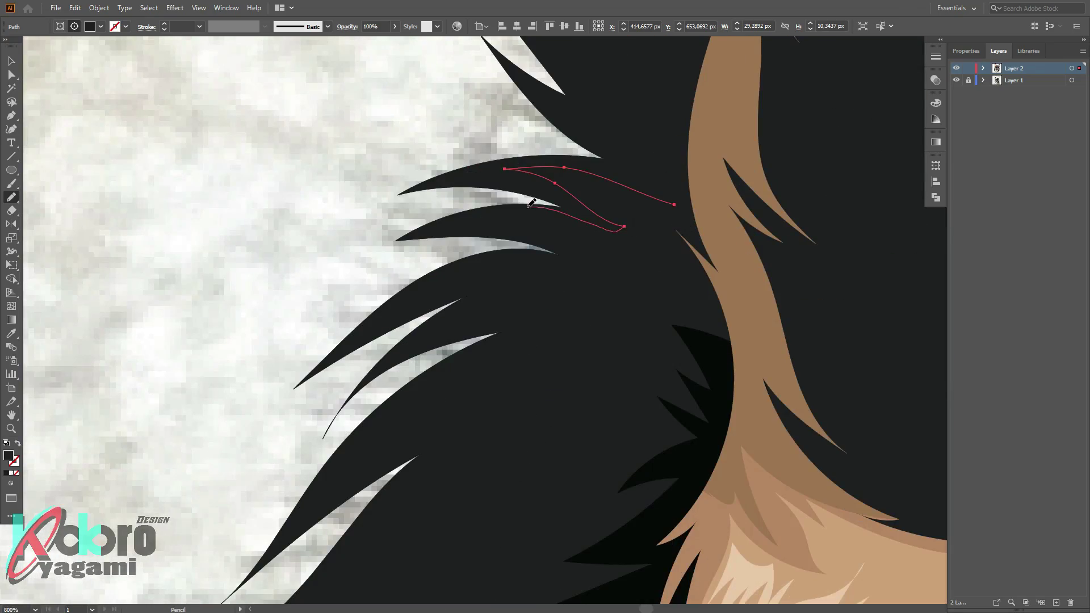
left_click_drag(531, 206, 602, 265)
left_click_drag(415, 293, 568, 295)
left_click_drag(457, 320, 568, 308)
mouse_move(499, 365)
left_mouse_down()
mouse_move(414, 416)
mouse_move(649, 379)
left_mouse_up()
left_click_drag(599, 298, 669, 355)
key("ctrl+a")
key("i")
scroll(554, 196, "down", 3, "alt")
double_click(9, 455)
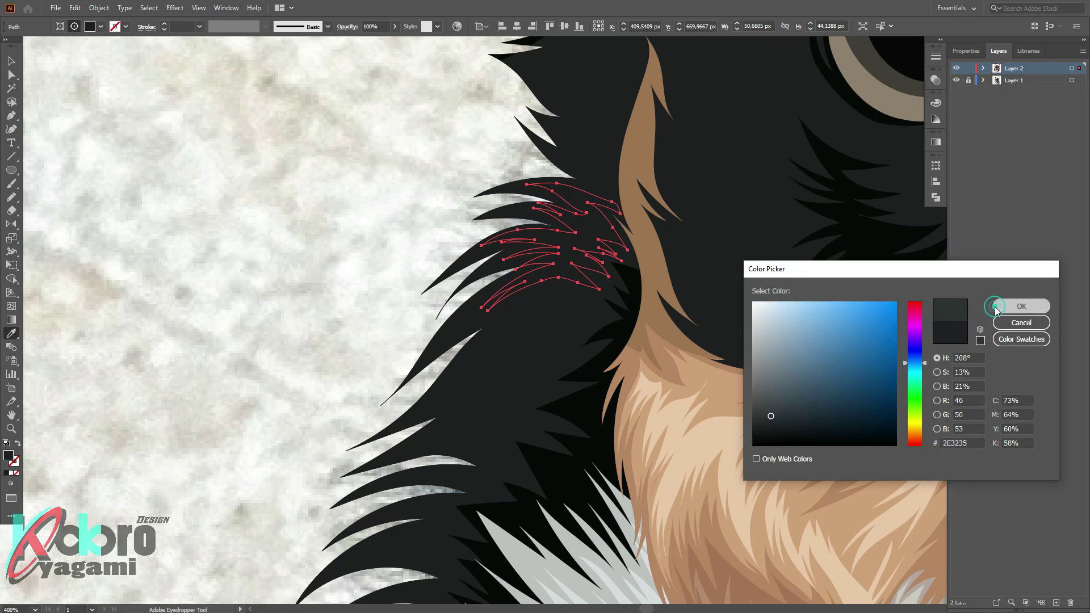
left_click(996, 309)
Draw three more hair strands on the black fur and give them the dark grey fur colour
key("n")
left_click_drag(574, 106, 562, 151)
left_click_drag(559, 166, 450, 273)
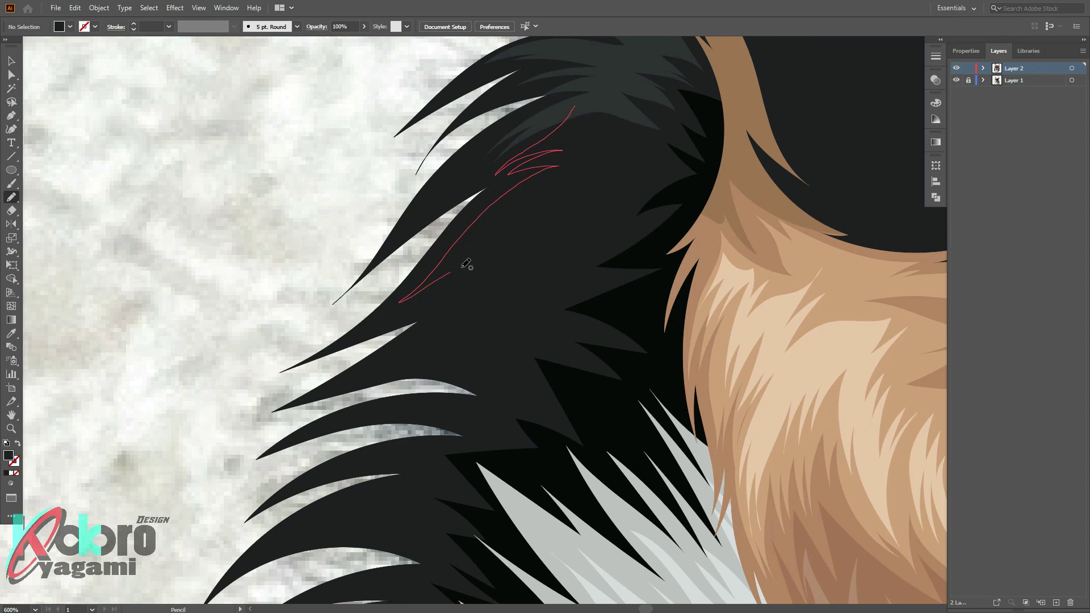
mouse_move(551, 310)
left_mouse_down()
mouse_move(584, 207)
mouse_move(592, 103)
left_mouse_up()
key("ctrl+a")
key("i")
left_click(652, 114)
key("ctrl+shift+a")
scroll(321, 179, "up", 1)
Draw closed fur strand shapes on the cheek, working downward
key("n")
mouse_move(407, 187)
left_mouse_down()
mouse_move(519, 249)
mouse_move(347, 255)
left_mouse_up()
left_click_drag(515, 294, 466, 310)
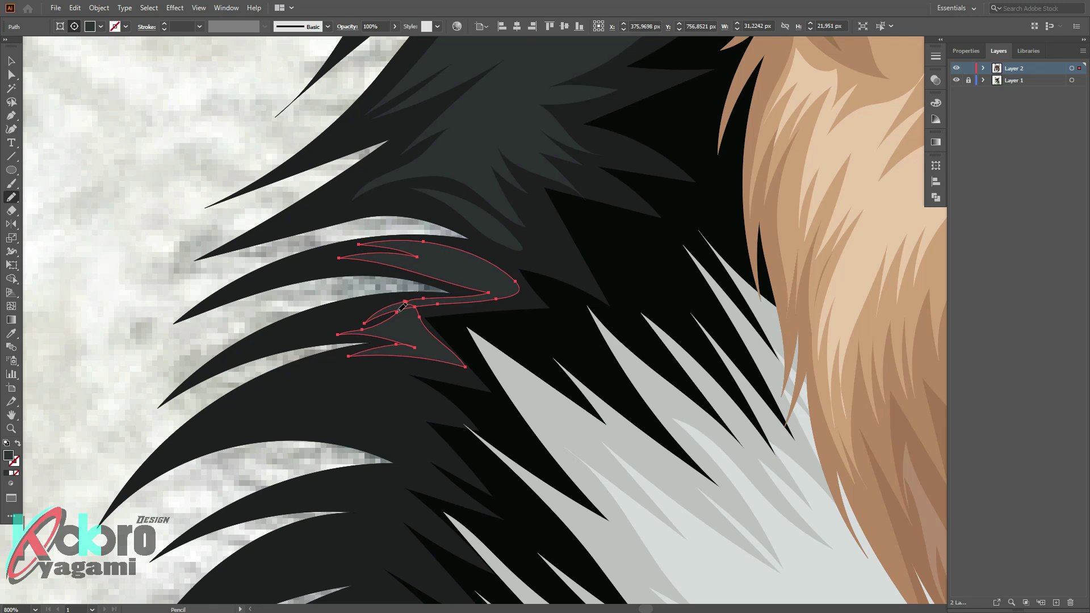
key("ctrl+shift+a")
scroll(232, 298, "down", 5)
left_click_drag(255, 153, 302, 169)
left_click_drag(191, 207, 407, 186)
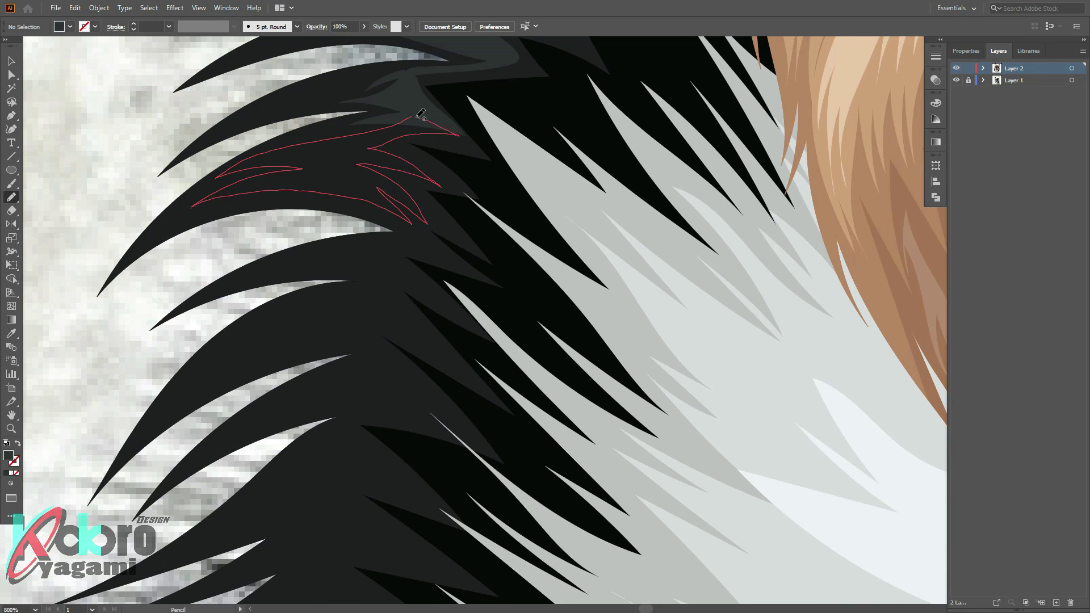
mouse_move(390, 284)
left_mouse_down()
mouse_move(377, 257)
mouse_move(267, 427)
left_mouse_up()
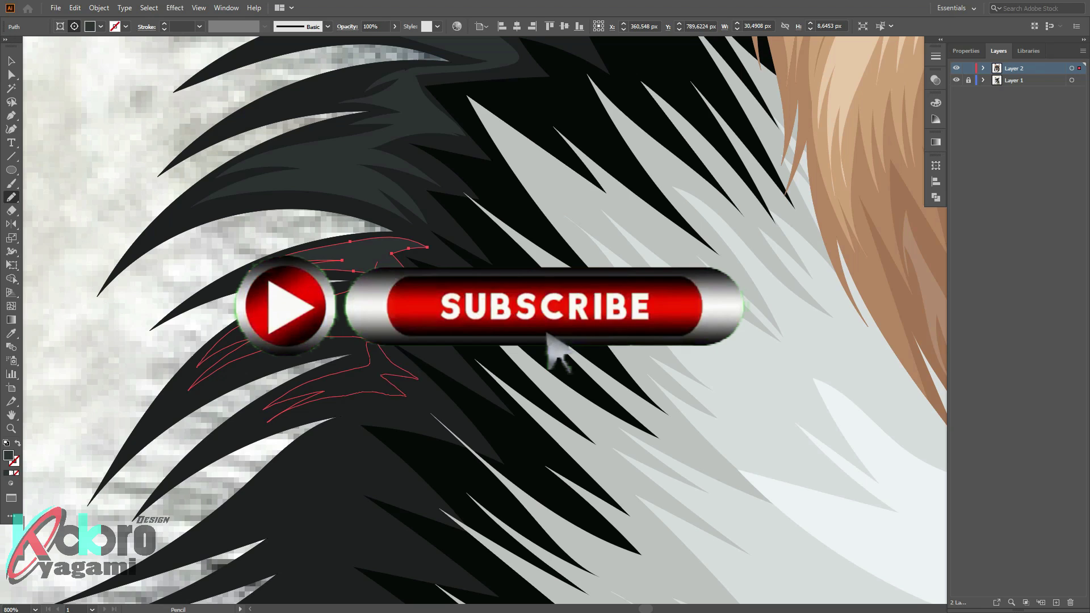
scroll(151, 317, "down", 10)
scroll(386, 171, "up", 4)
Add large zigzag fur strands over the cheek fur
mouse_move(387, 155)
left_mouse_down()
mouse_move(380, 220)
mouse_move(401, 260)
mouse_move(344, 409)
left_mouse_up()
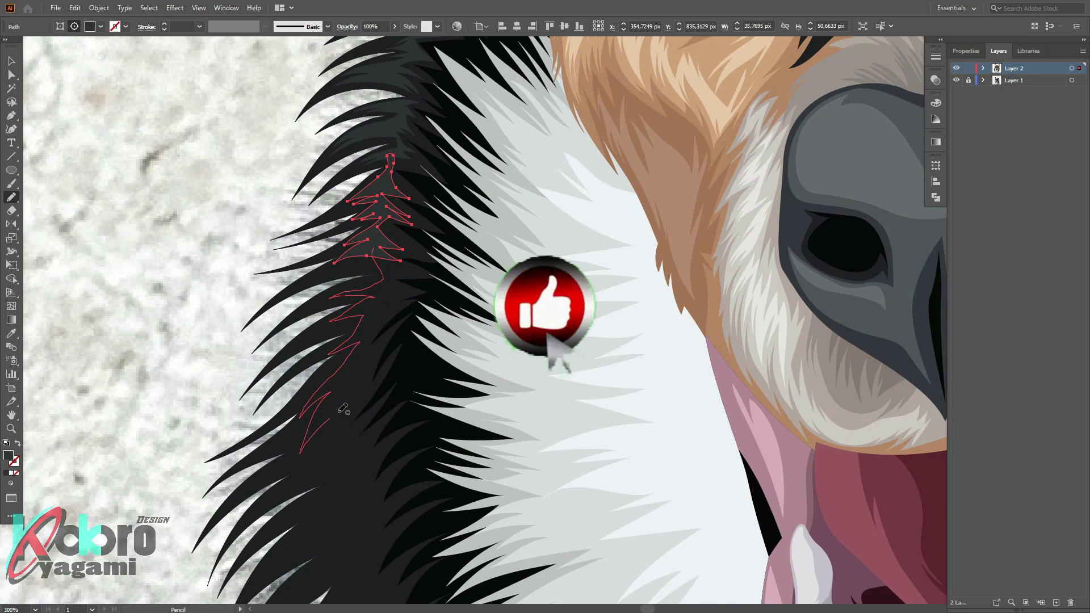
scroll(216, 310, "down", 5)
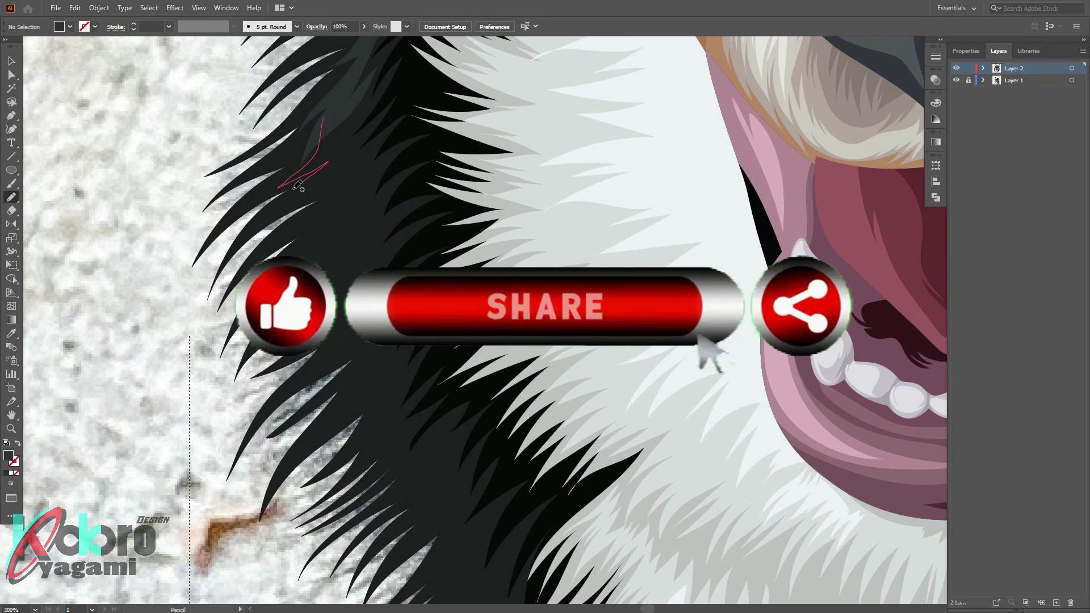
left_click_drag(297, 185, 318, 126)
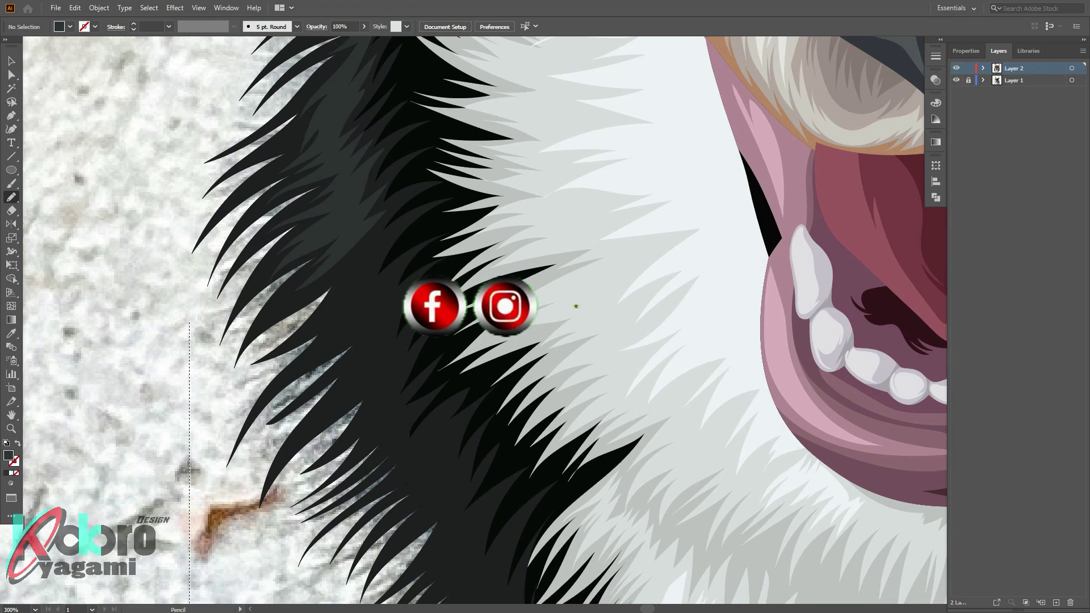
scroll(341, 198, "down", 2)
mouse_move(344, 200)
left_mouse_down()
mouse_move(333, 227)
mouse_move(352, 244)
left_mouse_up()
key("ctrl+minus")
left_click_drag(223, 248, 211, 311)
key("ctrl+plus")
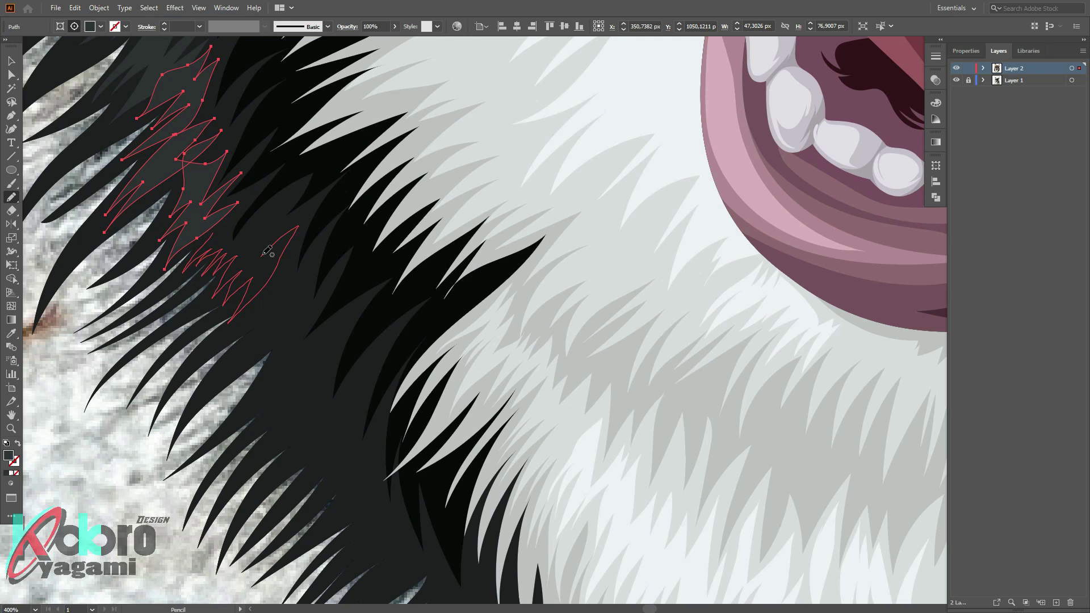
key("ctrl+shift+a")
Draw zigzag strands lower on the neck and a short strand on the chest
scroll(153, 401, "down", 3)
left_click_drag(199, 230, 295, 199)
left_click_drag(247, 152, 245, 155)
left_click_drag(307, 219, 294, 287)
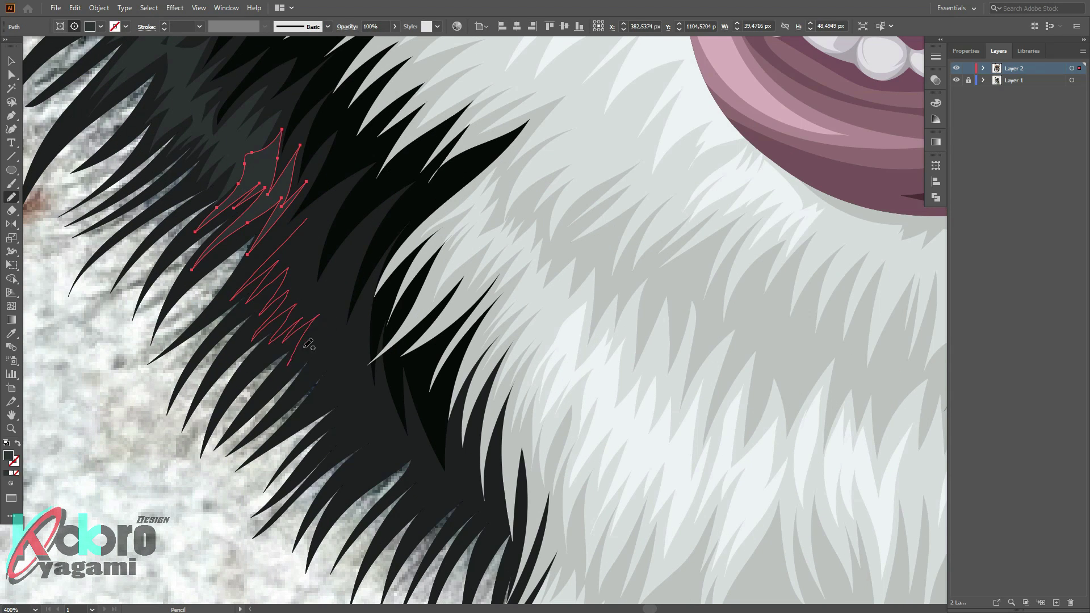
left_click_drag(381, 405, 386, 397)
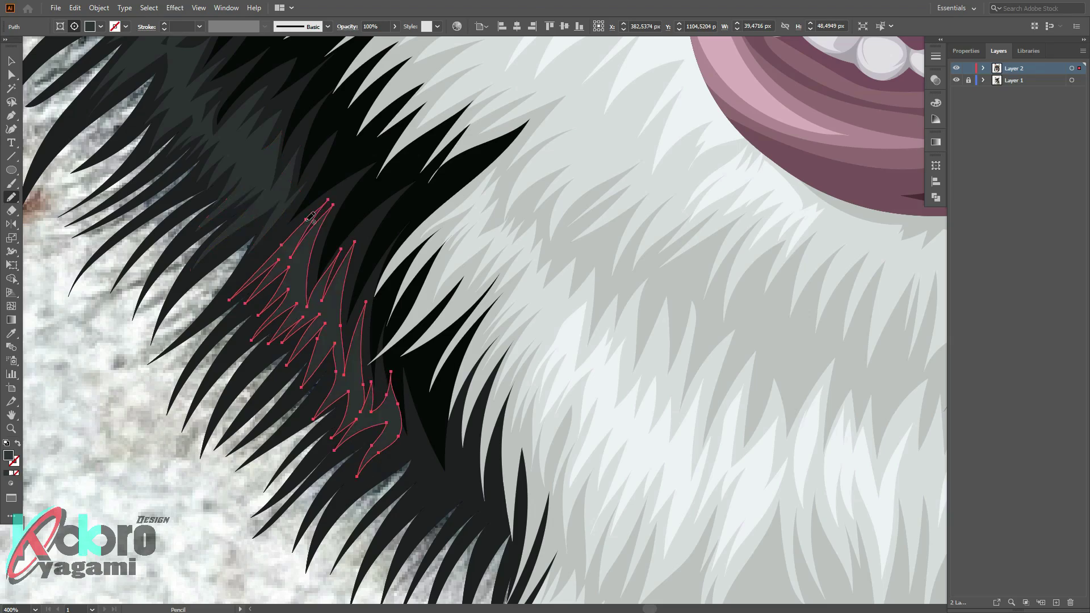
key("ctrl+shift+a")
scroll(187, 427, "down", 5)
scroll(188, 427, "up", 2)
scroll(187, 427, "up", 2)
mouse_move(326, 353)
left_mouse_down()
mouse_move(316, 372)
mouse_move(372, 372)
left_mouse_up()
Draw a fur strand up the chest and a long zigzag strand down the dark fur
scroll(231, 498, "down", 5)
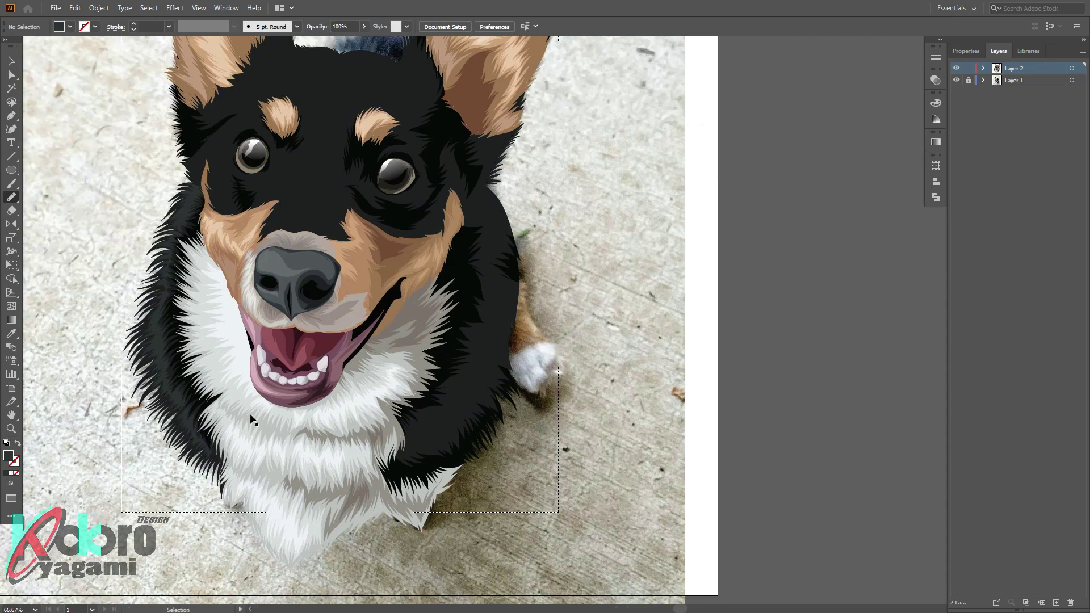
scroll(255, 421, "up", 2)
scroll(275, 463, "up", 1)
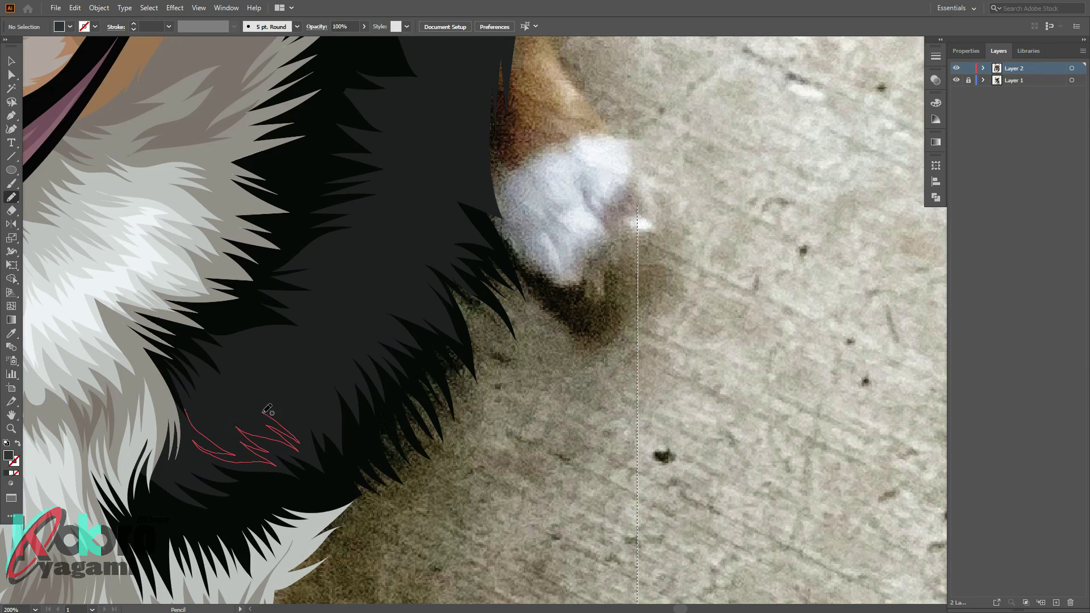
left_click_drag(296, 365, 318, 341)
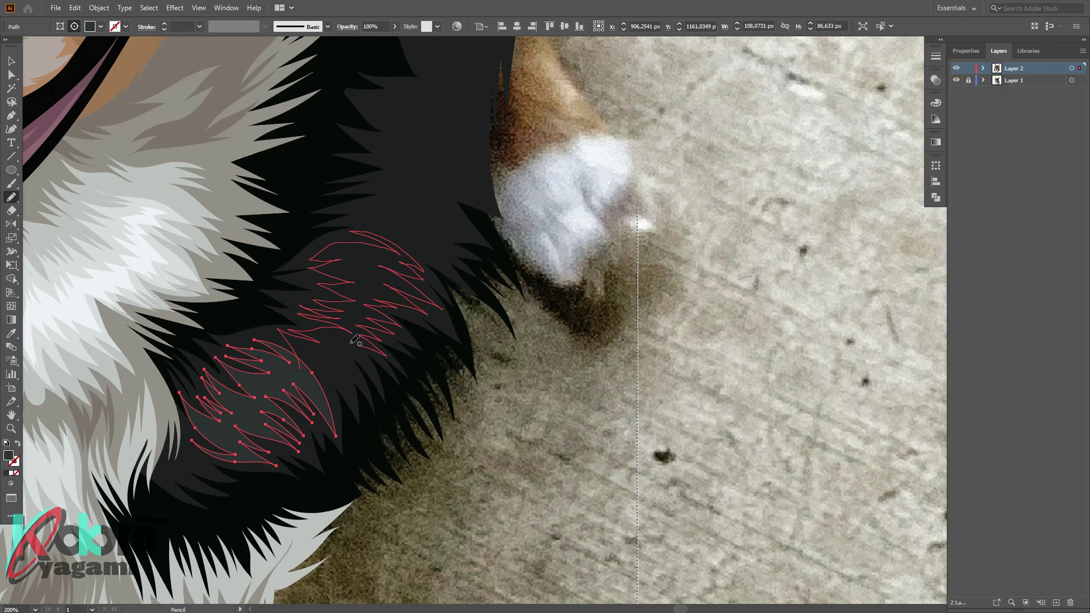
left_click(487, 454, "ctrl")
scroll(488, 420, "down", 4)
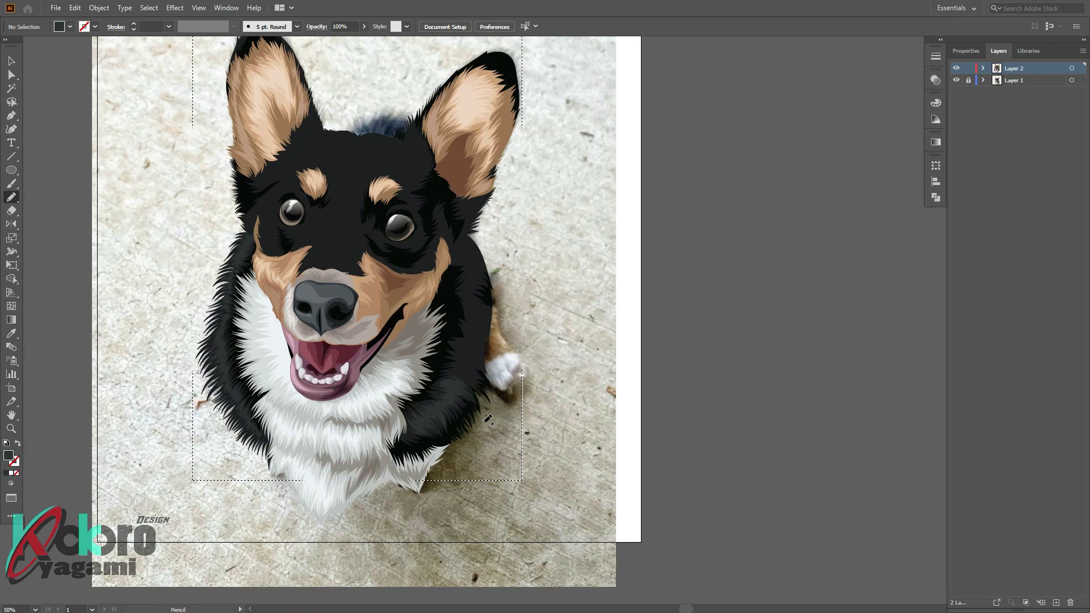
scroll(488, 420, "up", 4)
left_click_drag(214, 264, 281, 241)
left_click_drag(243, 61, 312, 307)
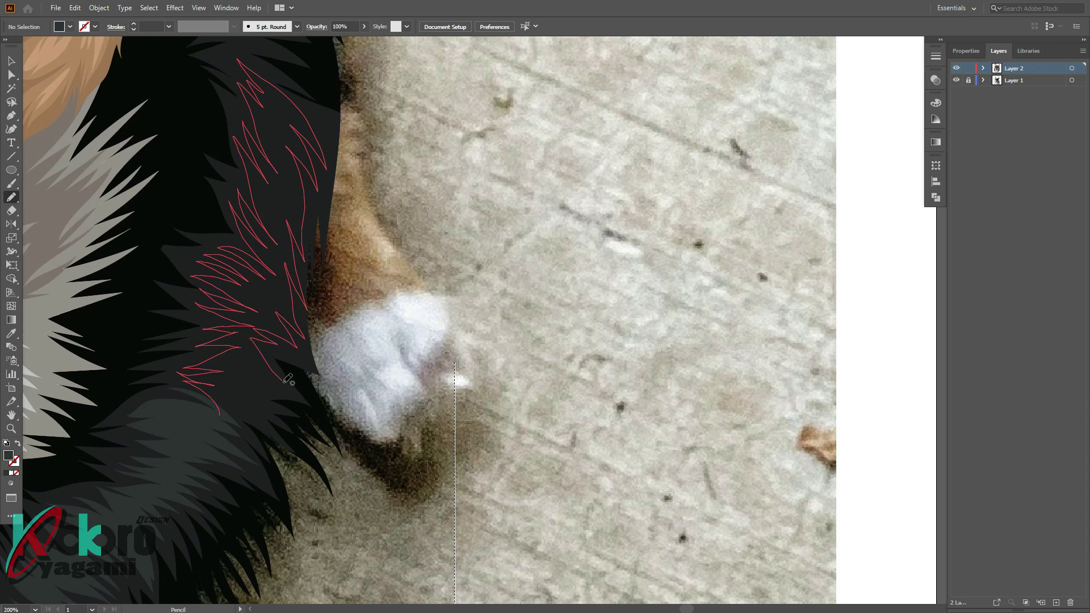
Add several fur strands beside the tan cheek fur
scroll(462, 244, "up", 5)
scroll(382, 255, "up", 5)
left_click_drag(344, 155, 296, 225)
left_click_drag(343, 193, 301, 235)
left_click_drag(343, 208, 307, 244)
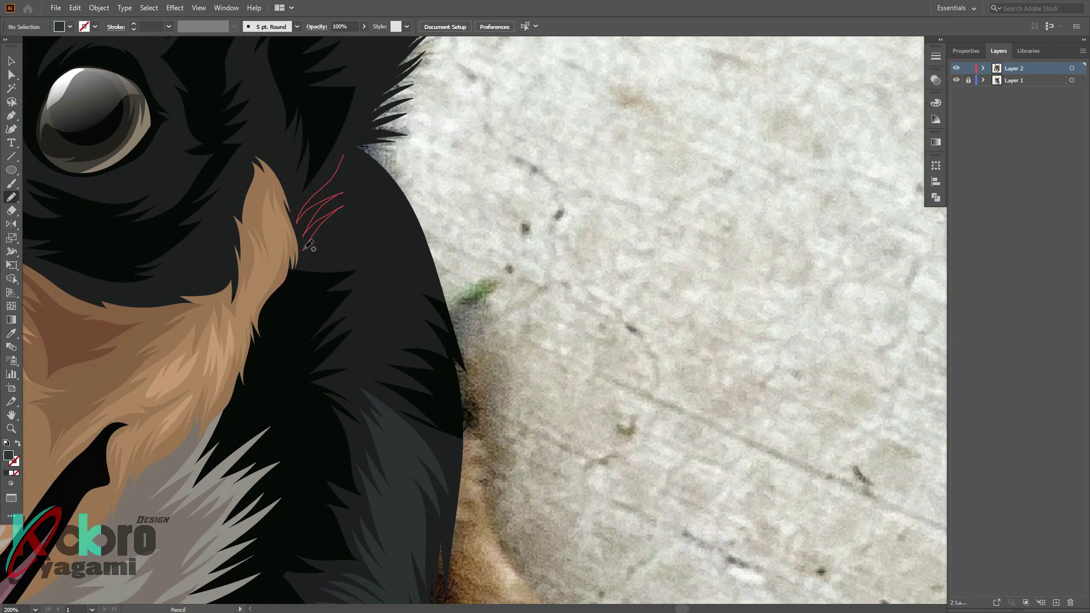
left_click_drag(380, 203, 381, 206)
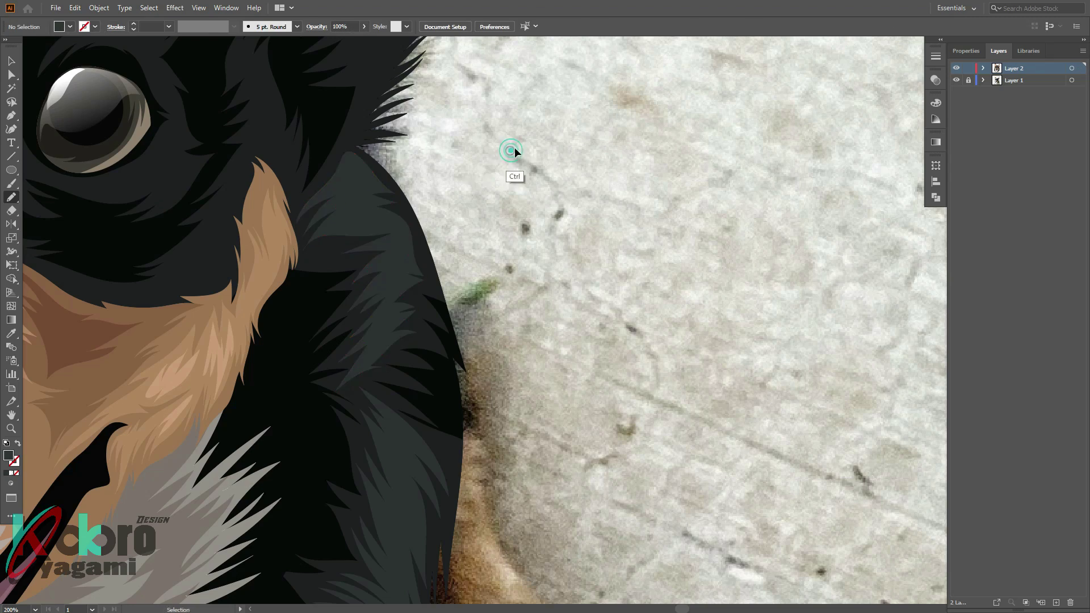
scroll(514, 148, "down", 4)
Hide and re-show the reference photo layer, then view the artwork as outlines
left_click(957, 80)
scroll(643, 187, "down", 1)
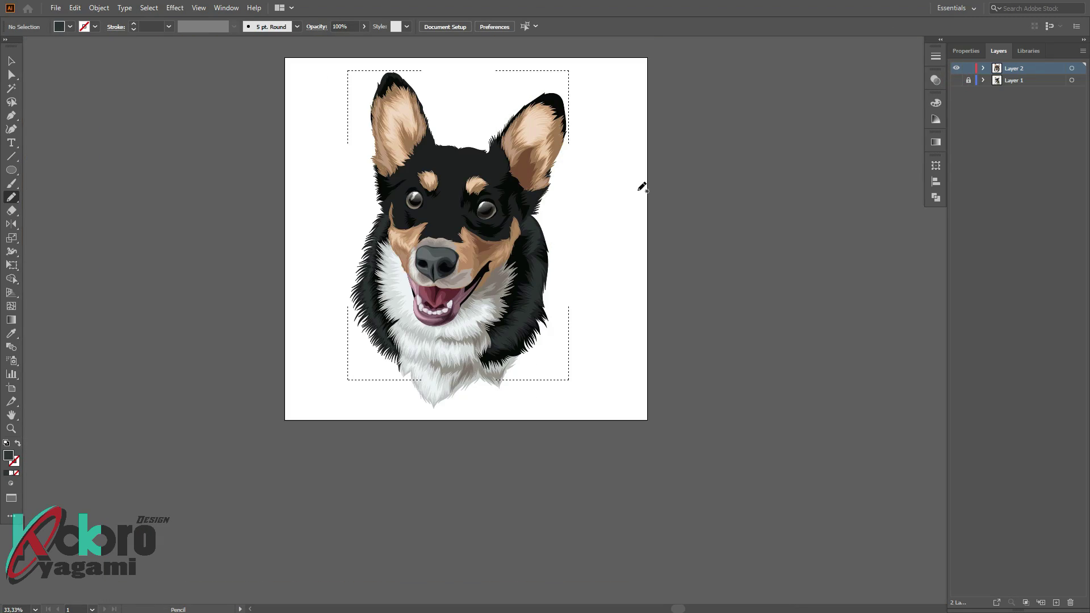
scroll(642, 187, "up", 5)
left_click(956, 80)
left_click(958, 68, "ctrl")
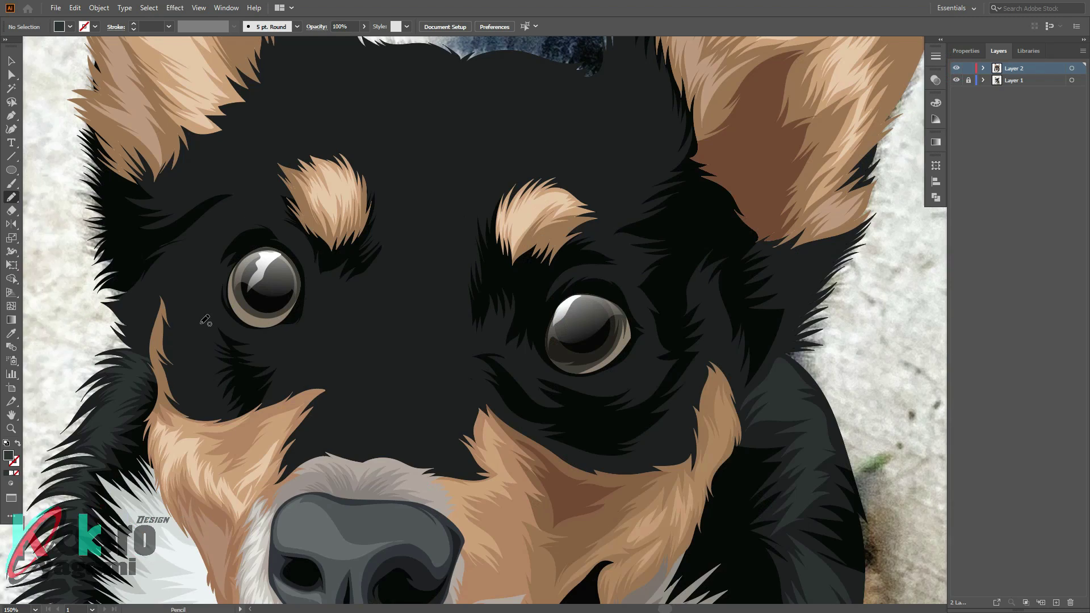
Draw zigzag dark fur strands below the left eye and along the outer cheek edge
left_click(958, 68, "ctrl")
scroll(290, 380, "up", 2)
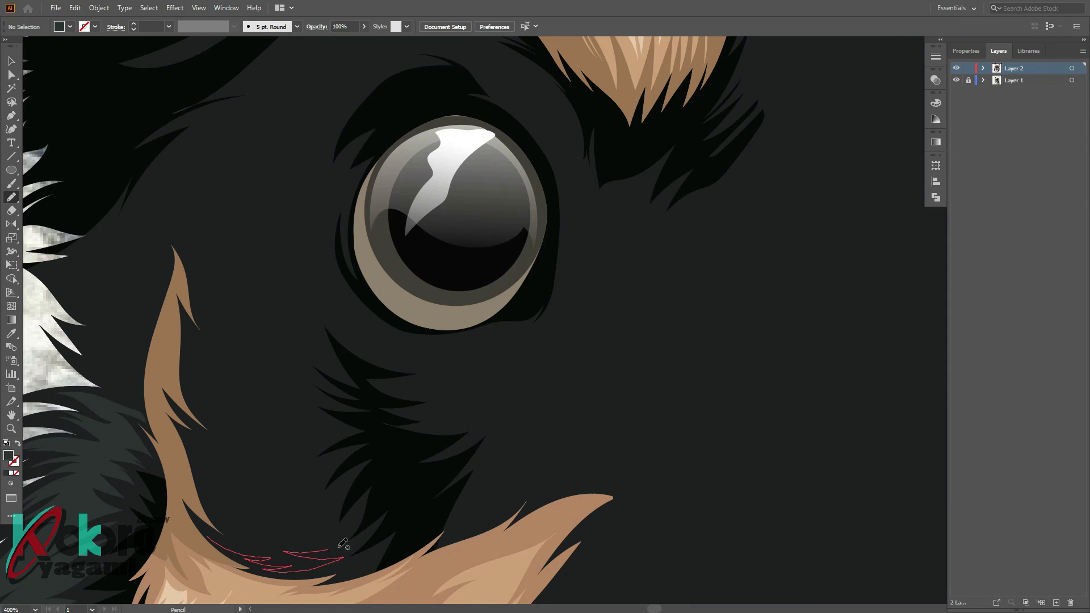
left_click_drag(290, 395, 264, 228)
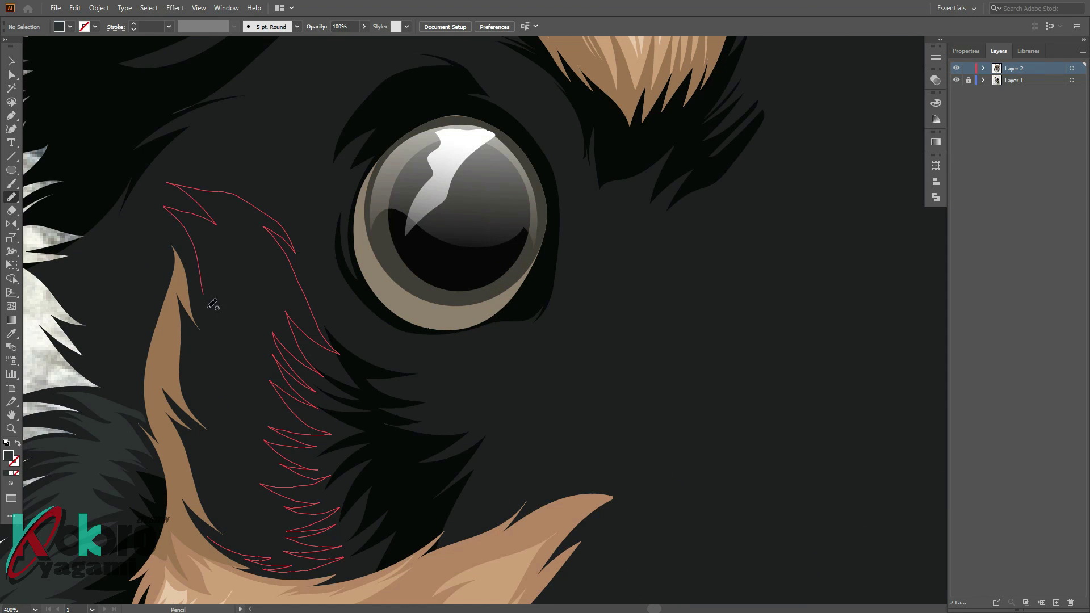
left_click_drag(203, 452, 207, 457)
scroll(127, 275, "down", 5)
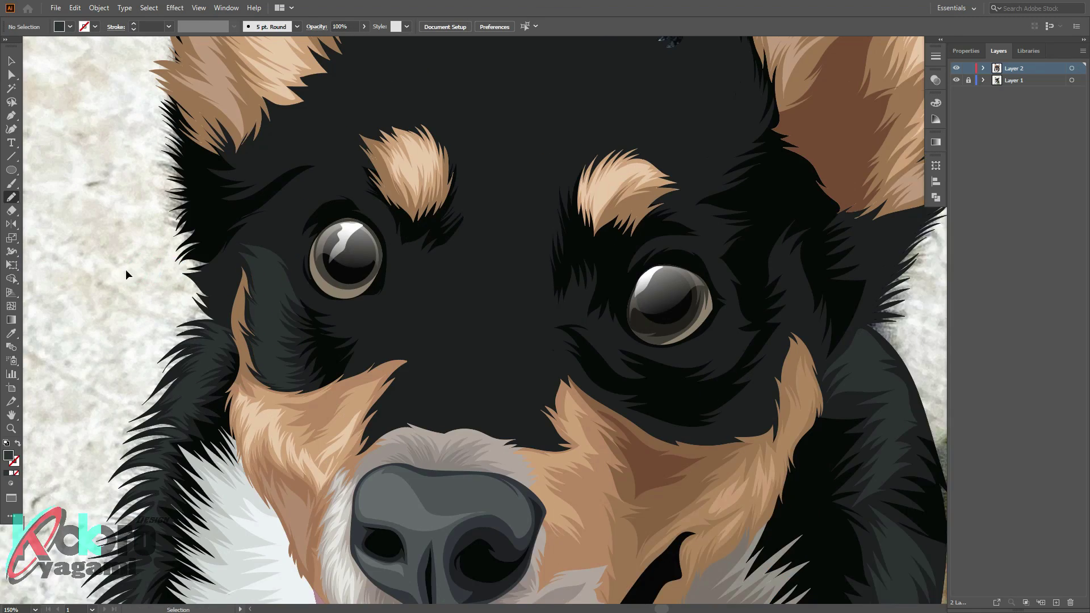
left_click(958, 68, "ctrl")
scroll(330, 230, "up", 4)
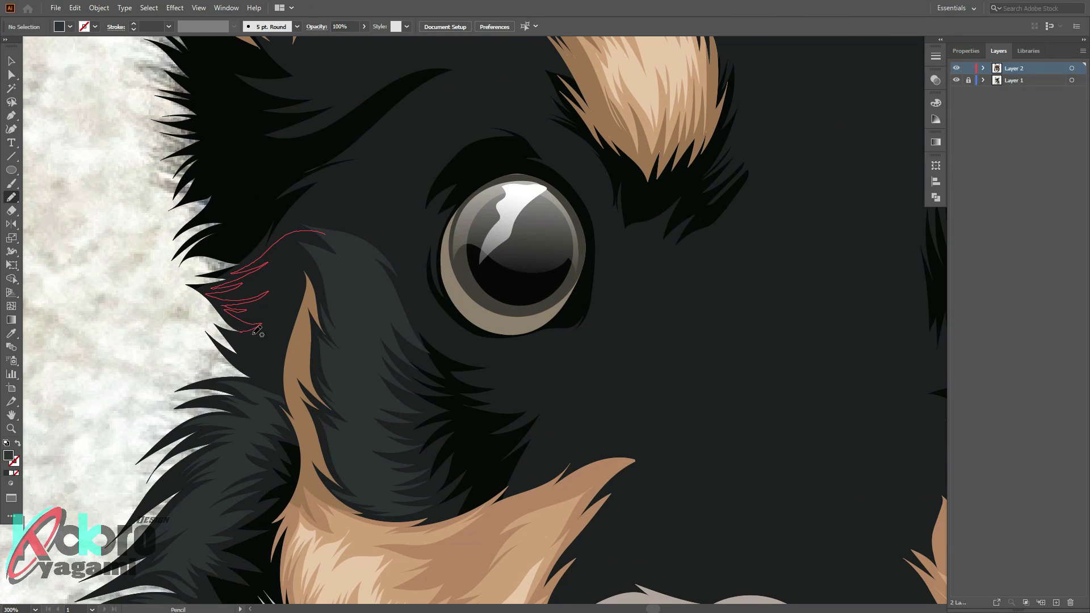
left_click_drag(350, 263, 352, 264)
scroll(347, 259, "down", 3)
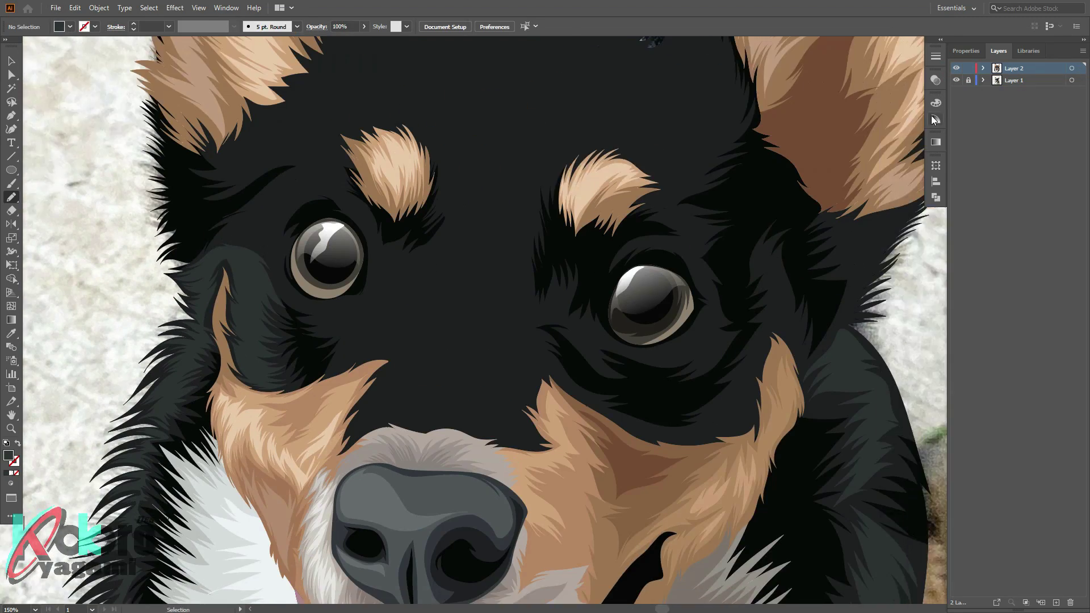
Draw fur strands up the forehead beside the left ear, checking in Outline view
left_click(959, 68, "ctrl")
scroll(315, 207, "up", 3)
scroll(238, 297, "up", 2)
key("ctrl+y")
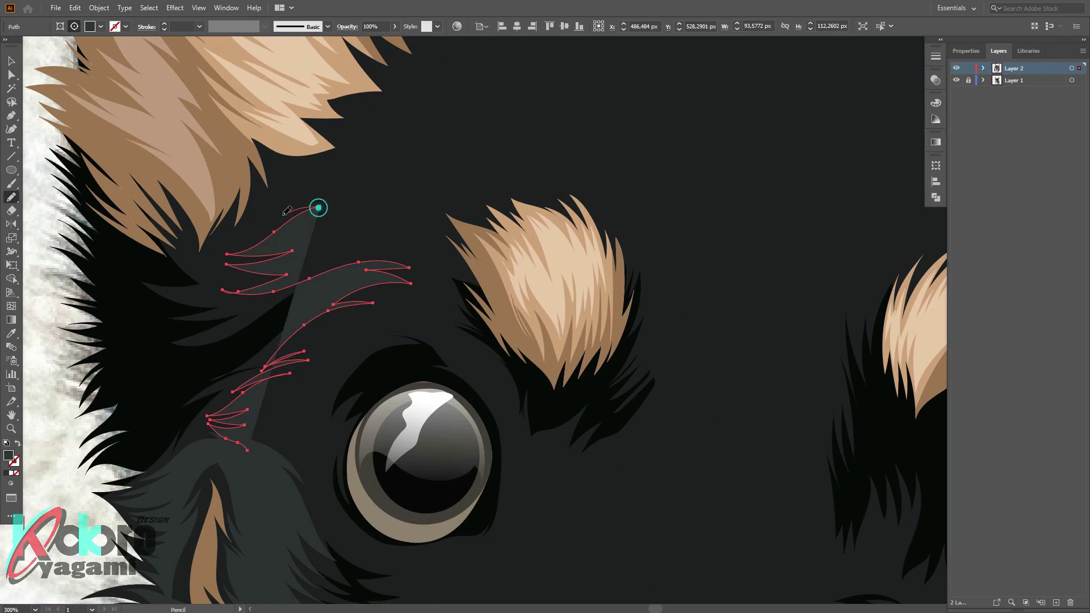
left_click_drag(308, 348, 390, 147)
scroll(410, 147, "down", 3)
key("ctrl+y")
key("ctrl+y")
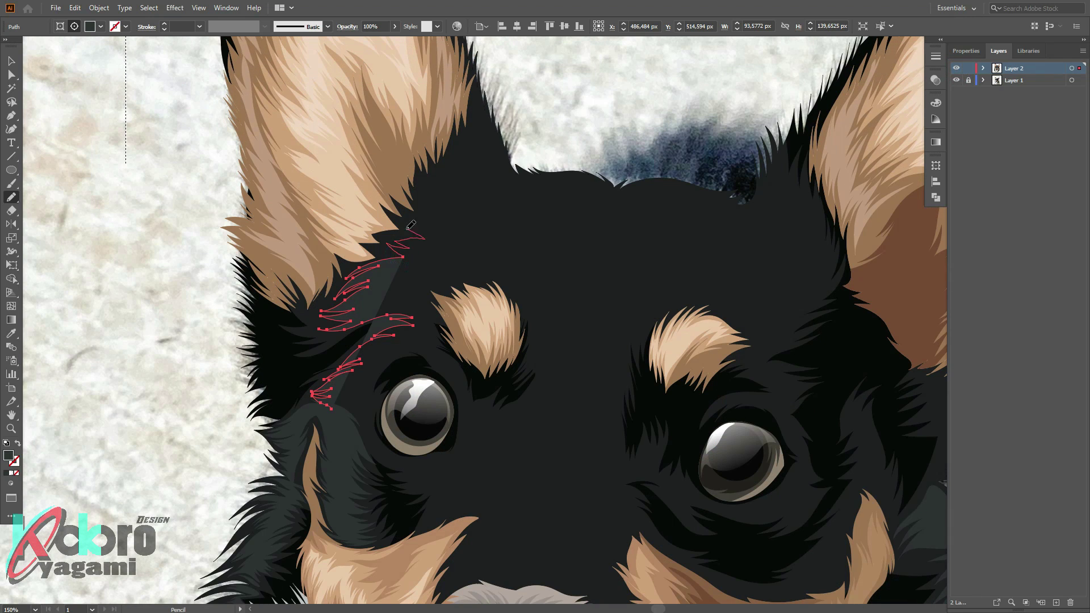
Draw a jagged hairline strand across the head toward the right ear, with zigzags over the eyebrows
left_click_drag(454, 157, 613, 209)
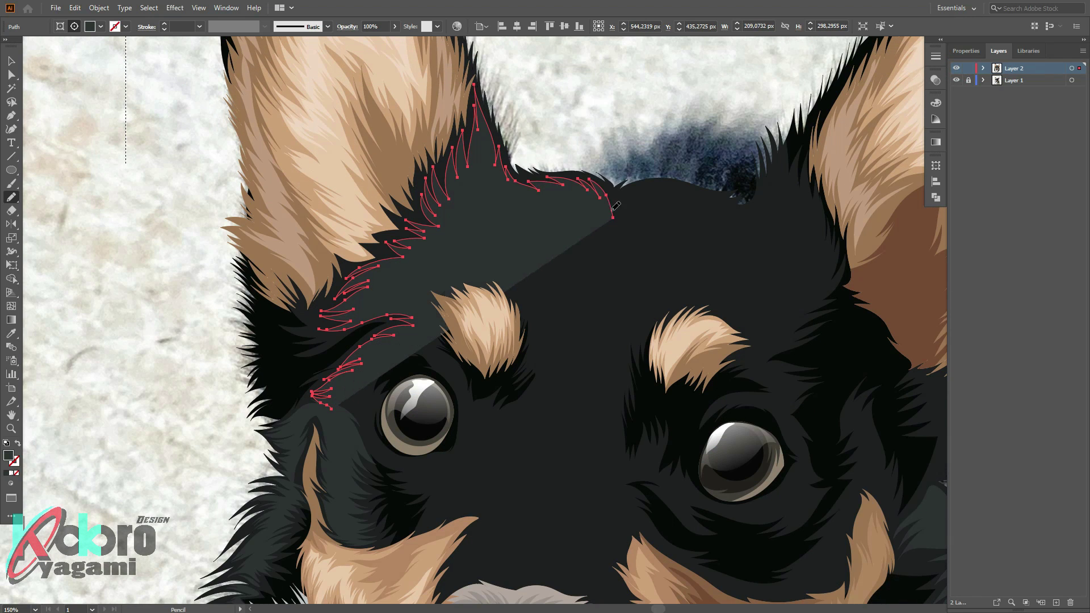
left_click_drag(779, 173, 803, 258)
left_click(957, 68, "ctrl")
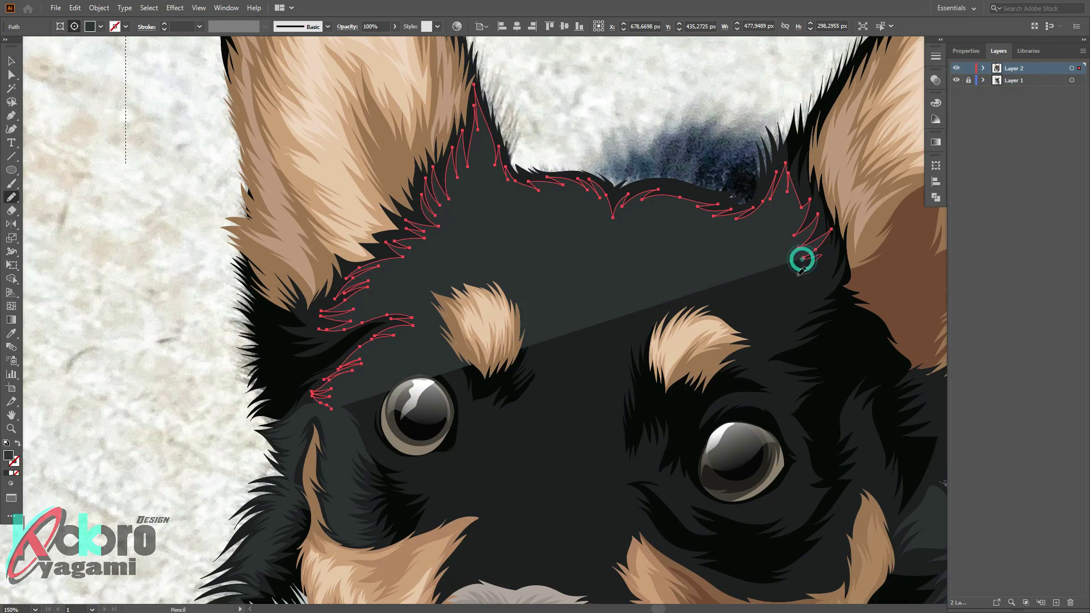
left_click_drag(801, 250, 779, 315)
left_click_drag(673, 328, 696, 356)
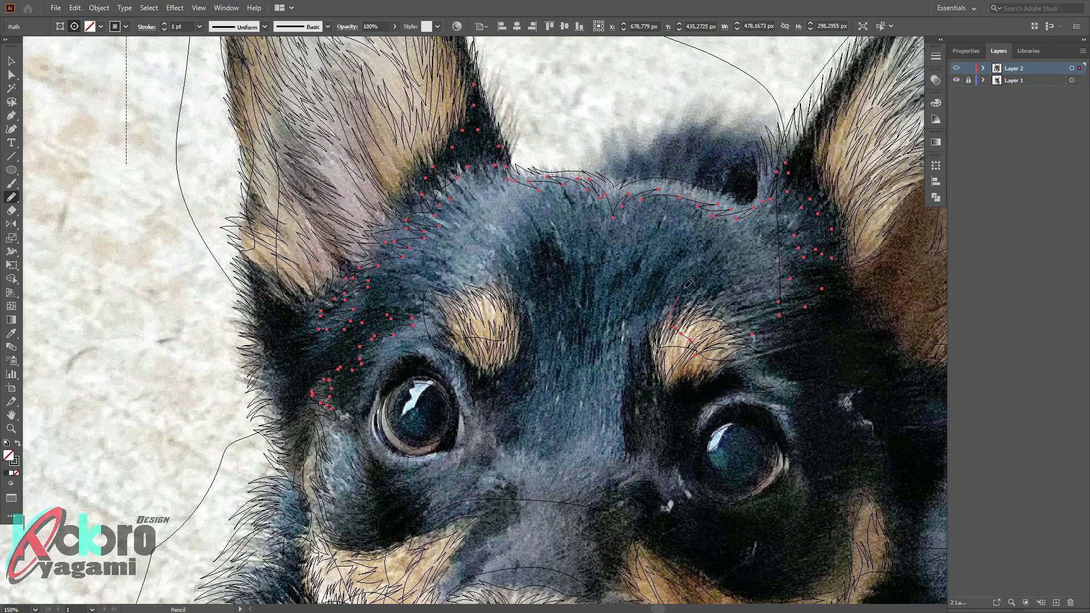
left_click_drag(615, 280, 544, 230)
left_click(957, 68, "ctrl")
left_click_drag(522, 282, 501, 345)
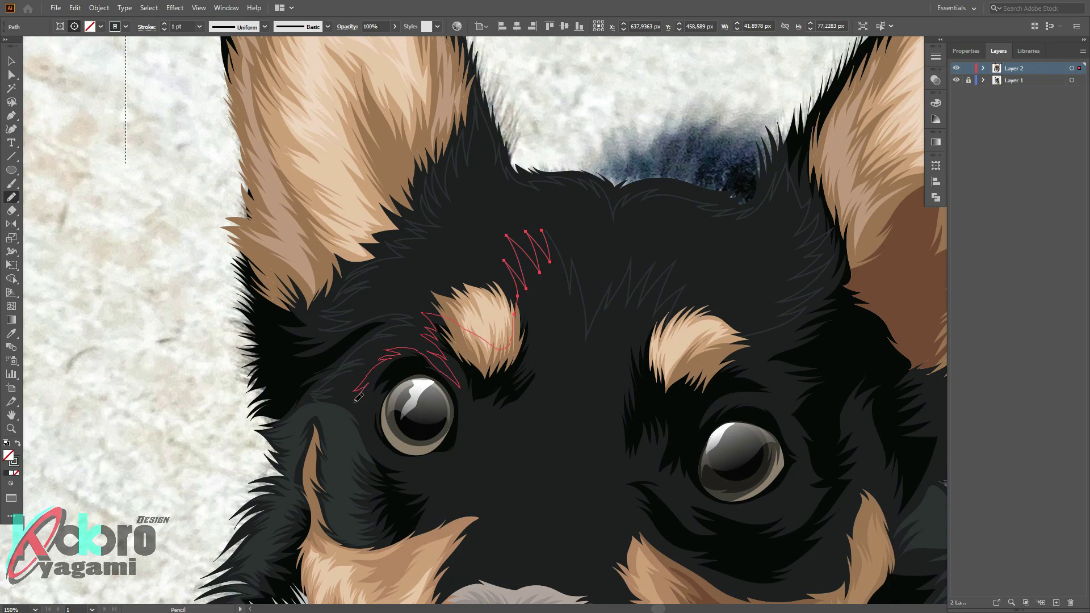
Reshape a strand's curve at one anchor with the Pen tool, then deselect
scroll(507, 237, "up", 5)
key("p")
left_click_drag(514, 256, 545, 295)
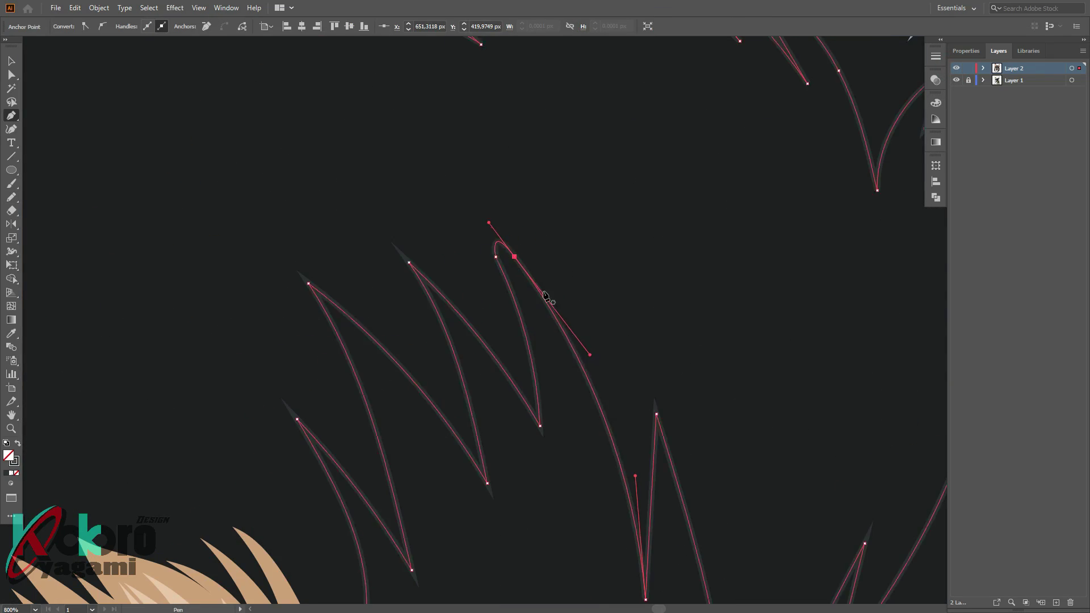
scroll(545, 295, "down", 3)
scroll(277, 284, "down", 4)
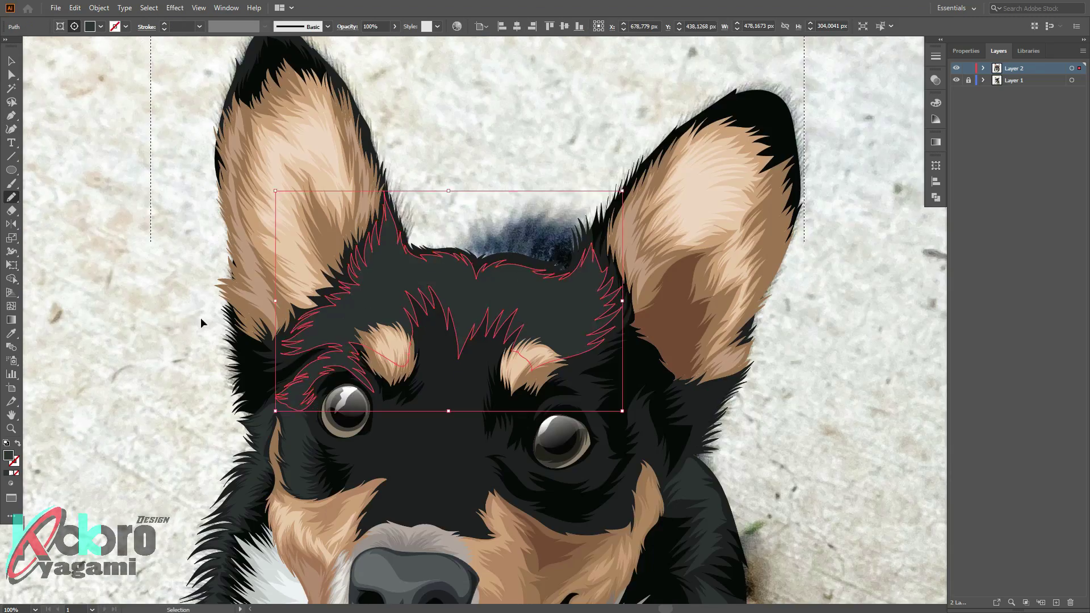
key("ctrl+shift+a")
scroll(276, 283, "up", 1)
Draw zigzag fur strands along the lower eyelid and under the left eye
scroll(261, 188, "up", 4)
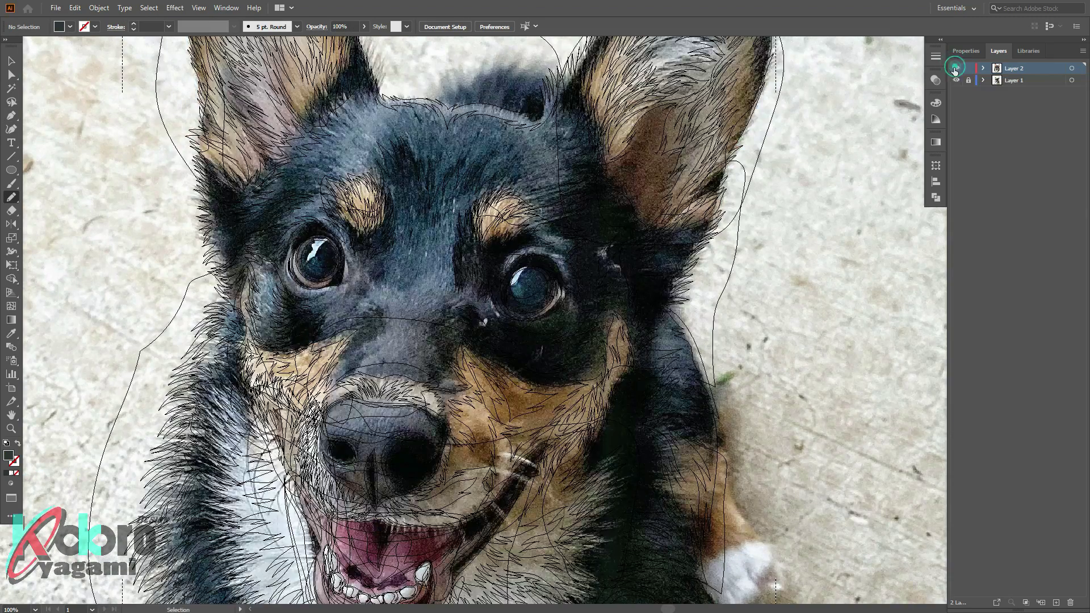
left_click_drag(278, 306, 273, 310)
mouse_move(240, 296)
left_mouse_down()
mouse_move(361, 336)
mouse_move(348, 381)
left_mouse_up()
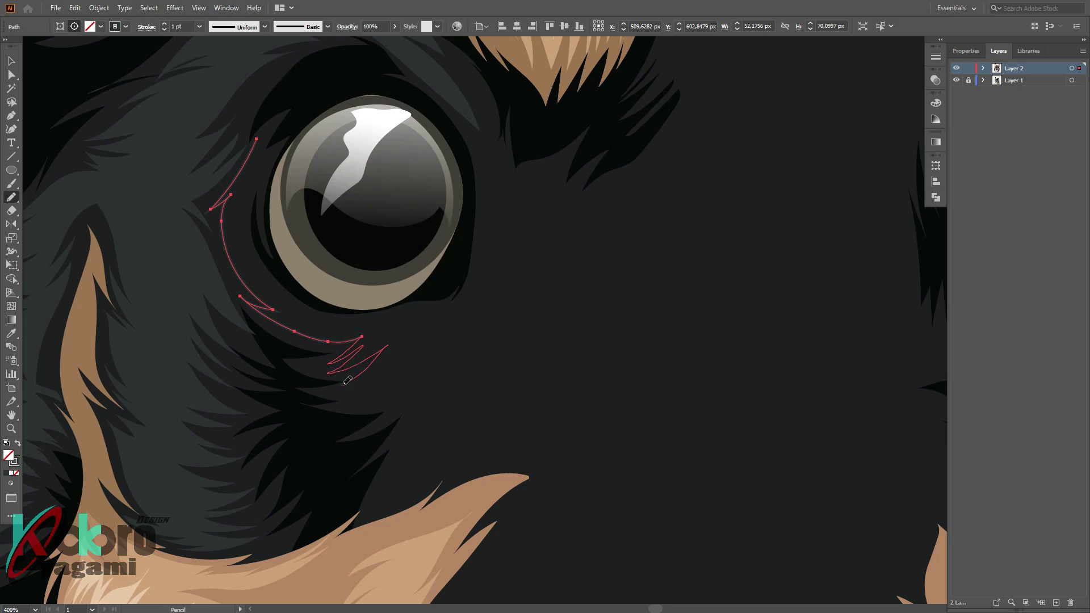
left_click_drag(417, 432, 376, 505)
scroll(512, 341, "down", 2)
scroll(558, 297, "down", 2)
left_click_drag(398, 376, 392, 384)
scroll(450, 292, "down", 3)
Toggle Outline view on and off to compare the under-eye strands with the photo
left_click(956, 68, "ctrl")
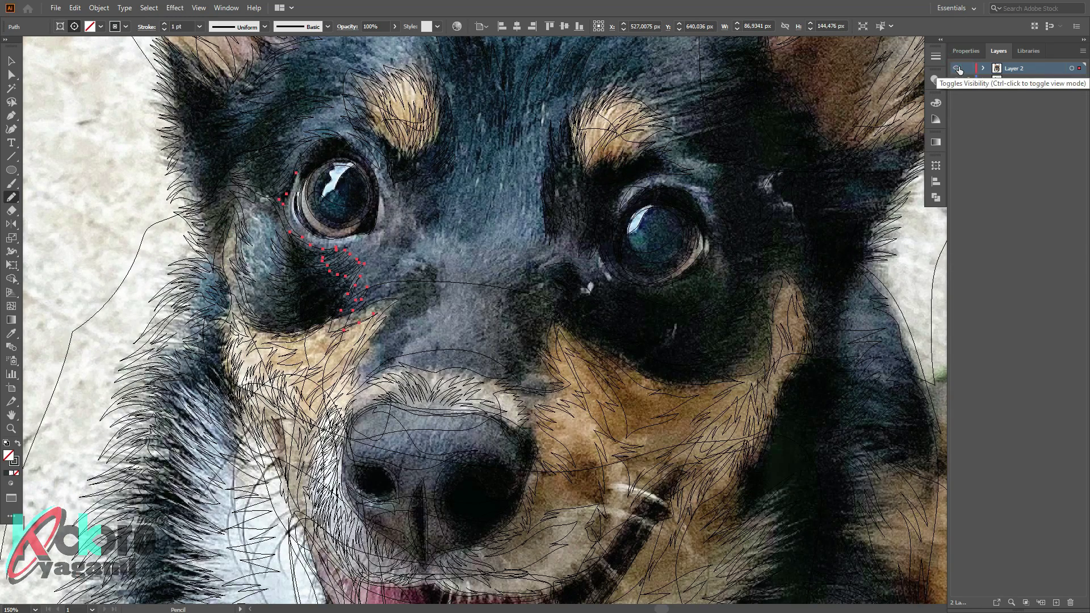
left_click(957, 69, "ctrl")
left_click(957, 69, "ctrl")
scroll(267, 153, "up", 2)
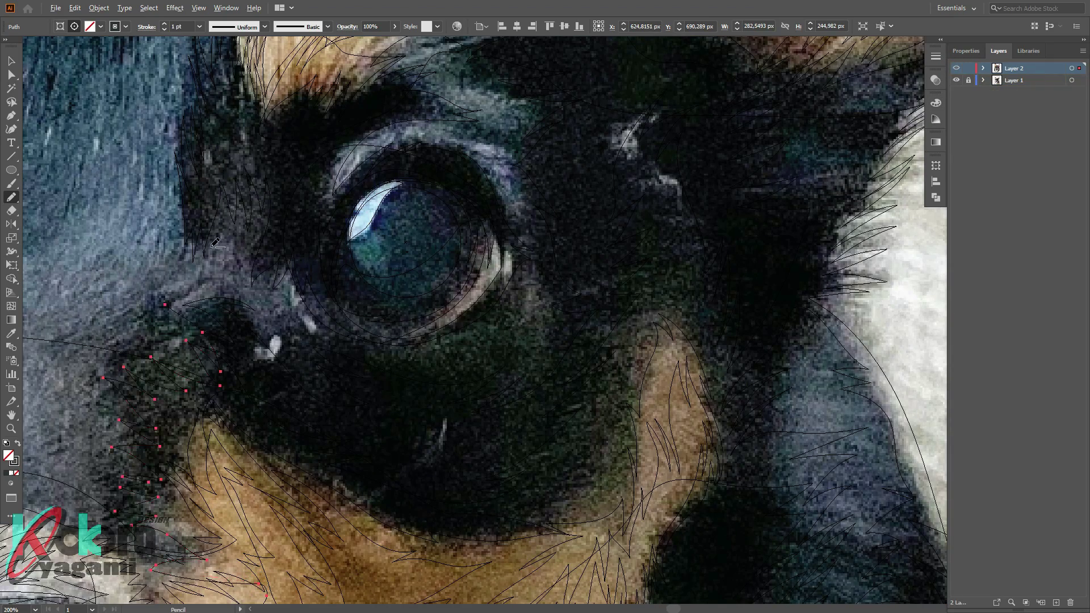
left_click(957, 68, "ctrl")
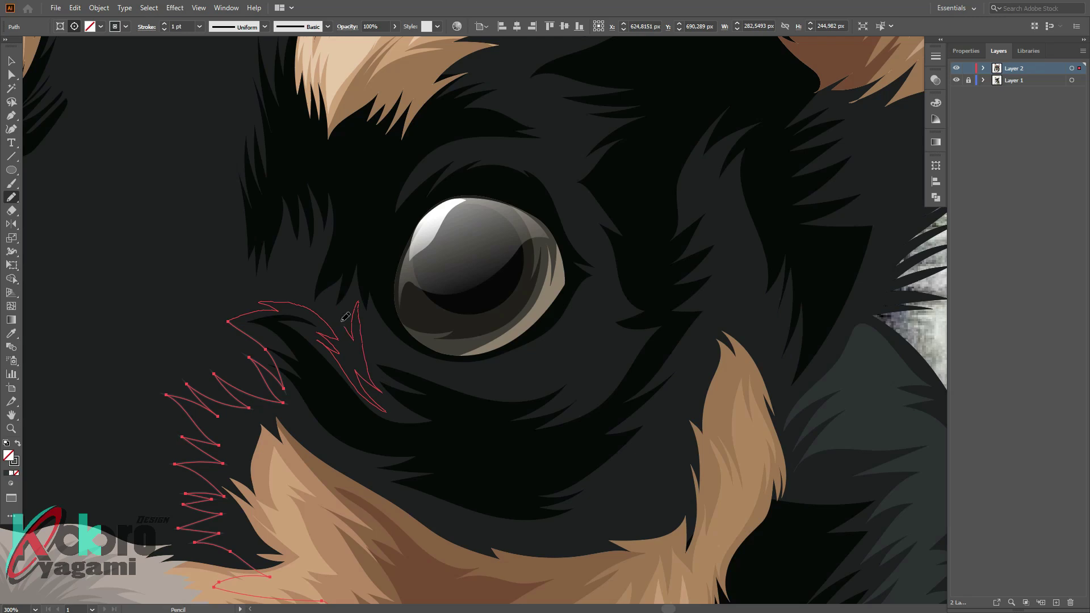
scroll(296, 252, "down", 3)
scroll(274, 228, "up", 1)
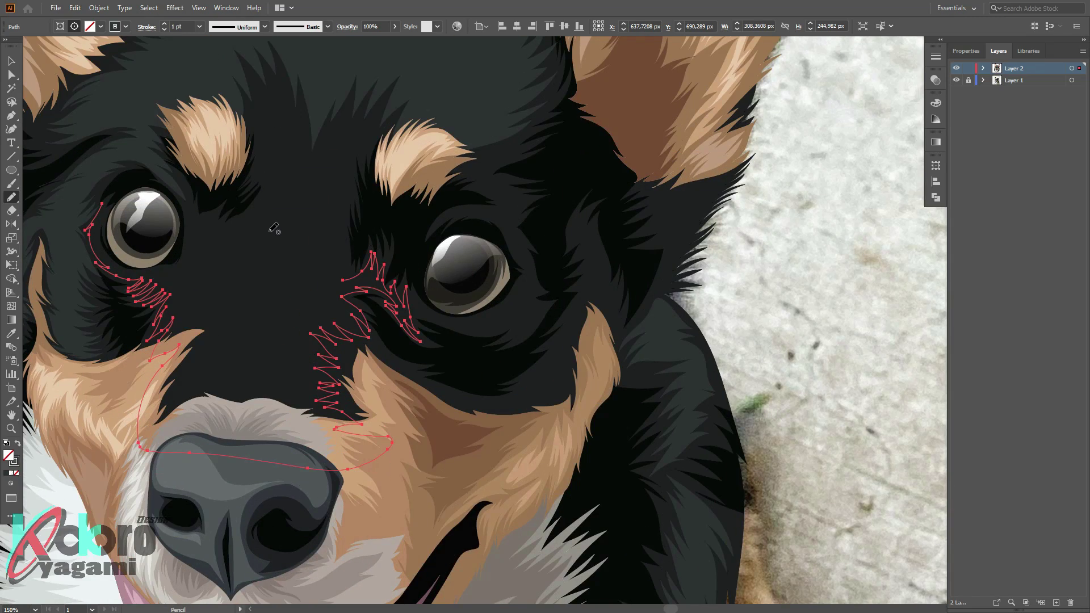
Draw a zigzag fur strand between the eyes extending upward, plus short strands toward the left brow
key("ctrl+y")
left_click_drag(365, 148, 342, 279)
key("ctrl+y")
scroll(337, 92, "up", 2)
left_click_drag(365, 234, 378, 149)
key("ctrl+y")
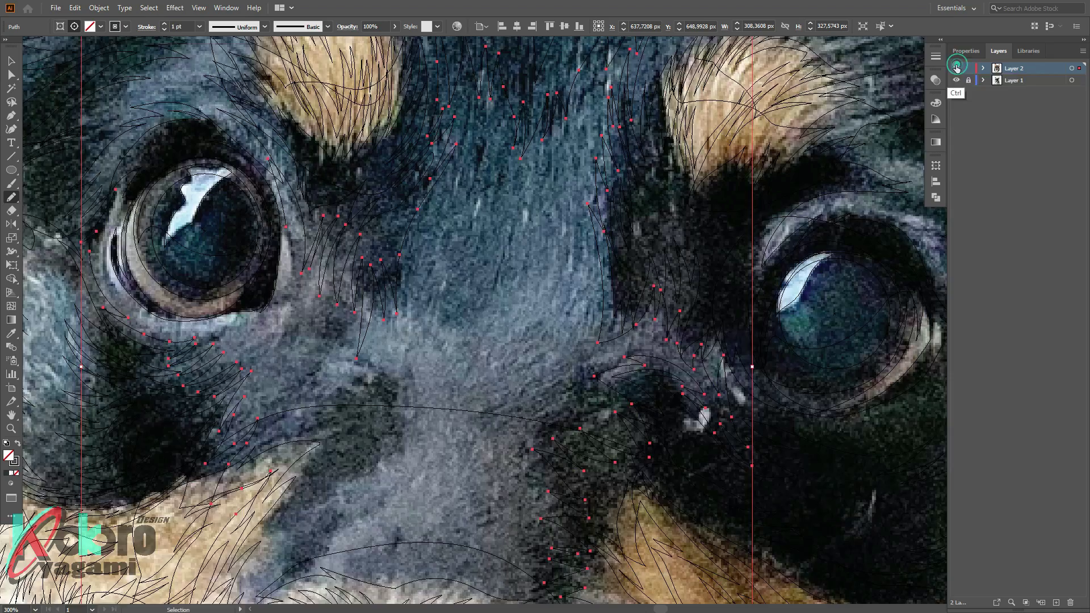
left_click_drag(285, 168, 286, 226)
left_click_drag(262, 187, 227, 183)
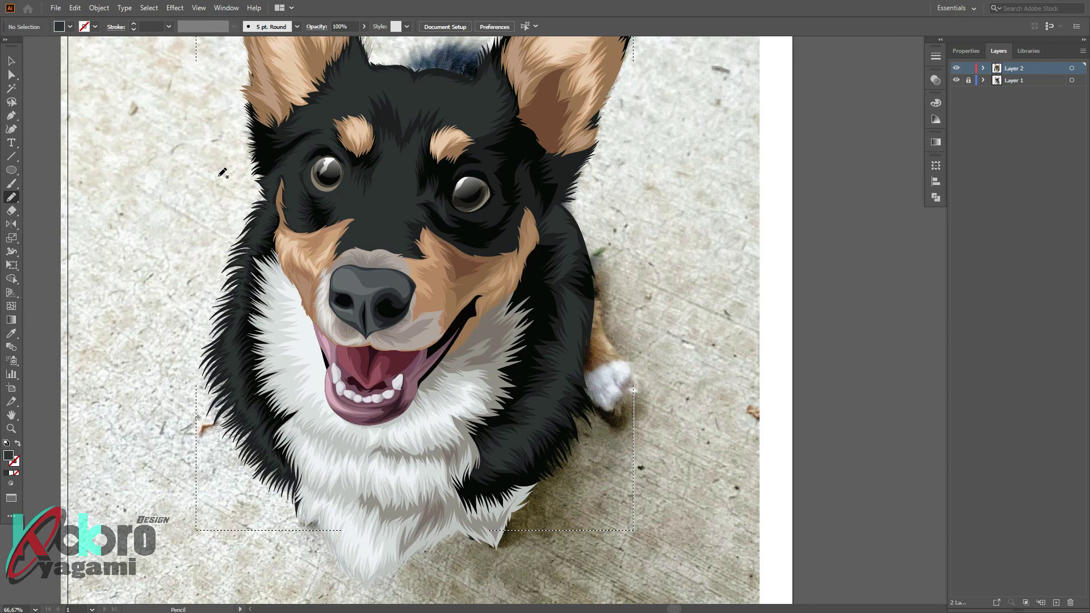
Zoom in and draw a fur path curving under the eye with zigzags extending below it
key("ctrl+plus")
left_click(957, 67)
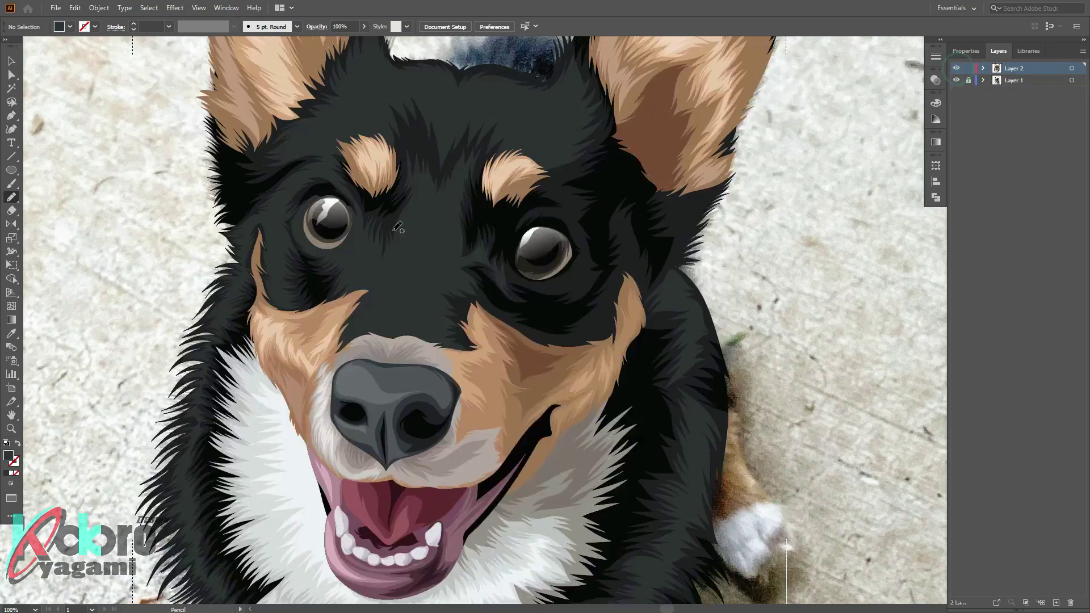
scroll(367, 238, "up", 3)
left_click_drag(153, 210, 316, 287)
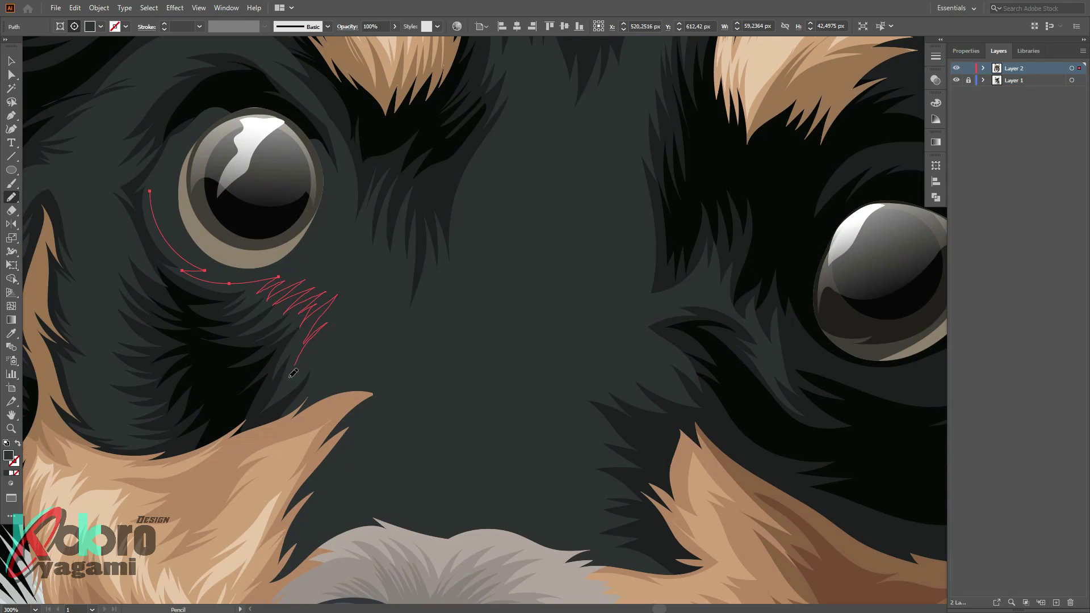
mouse_move(293, 373)
left_mouse_down()
mouse_move(397, 388)
mouse_move(337, 469)
mouse_move(571, 500)
mouse_move(593, 441)
left_mouse_up()
key("ctrl+y")
scroll(341, 355, "down", 3)
key("ctrl+y")
key("ctrl+y")
key("ctrl+y")
Extend the fur zigzag up the nose bridge and finish it beside the nose
left_click_drag(600, 374, 564, 275)
scroll(617, 240, "up", 4)
scroll(616, 240, "right", 5)
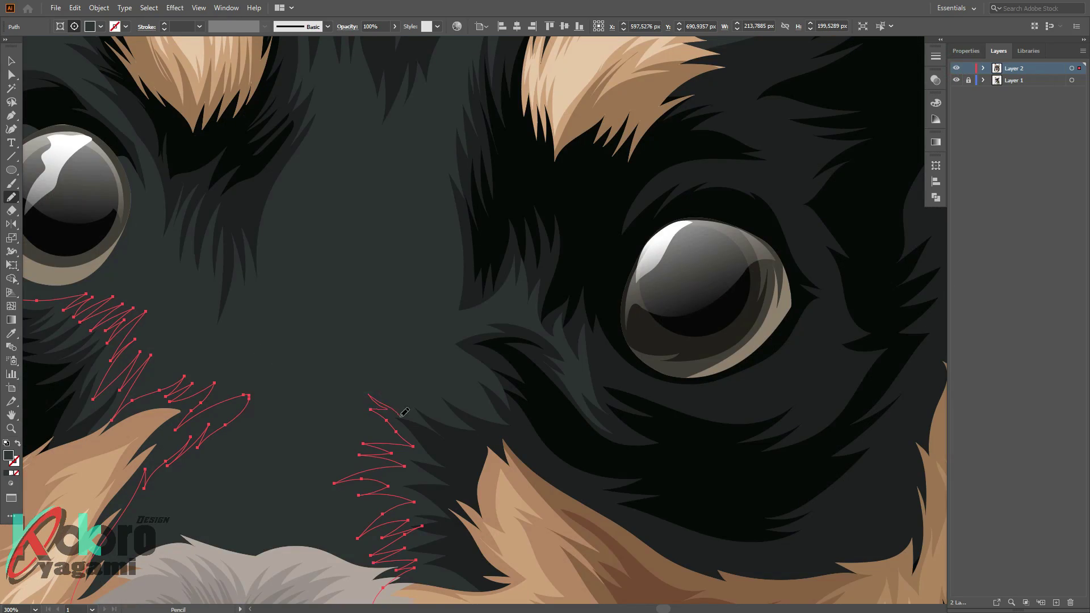
left_click_drag(449, 314, 449, 314)
scroll(474, 383, "down", 1)
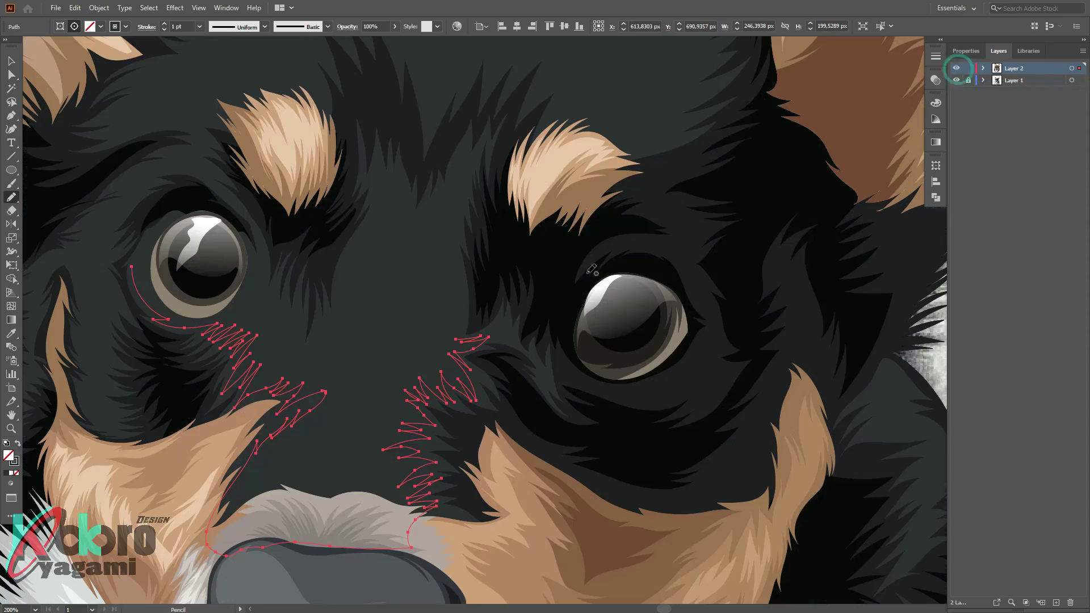
Draw a new zigzag fur path between the eyes rising toward the forehead, then deselect
left_click_drag(418, 229, 343, 342)
left_click_drag(271, 286, 253, 307)
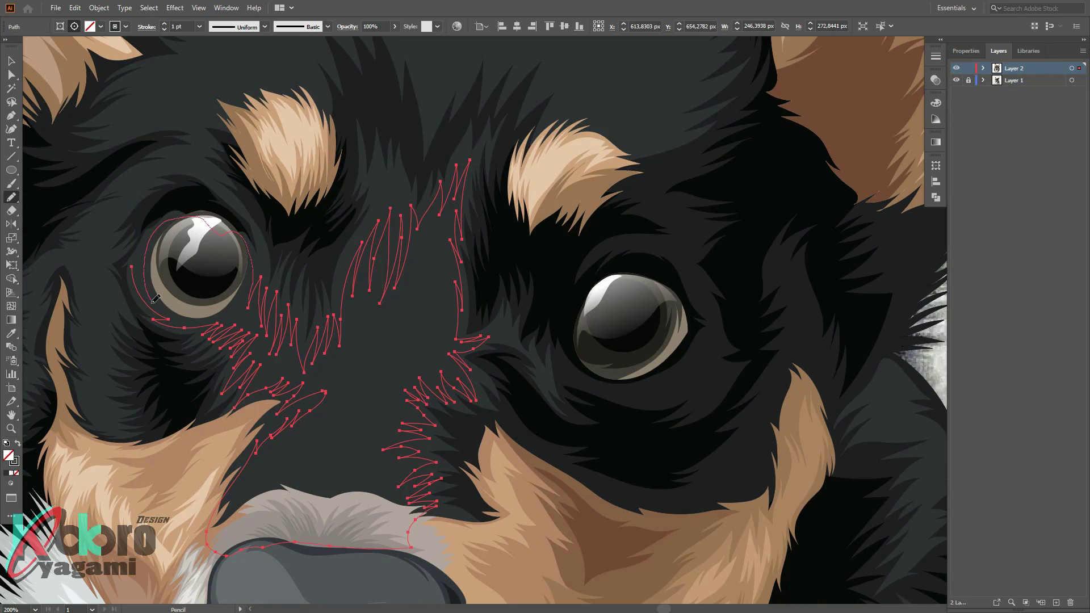
scroll(154, 299, "down", 1)
scroll(154, 300, "down", 1)
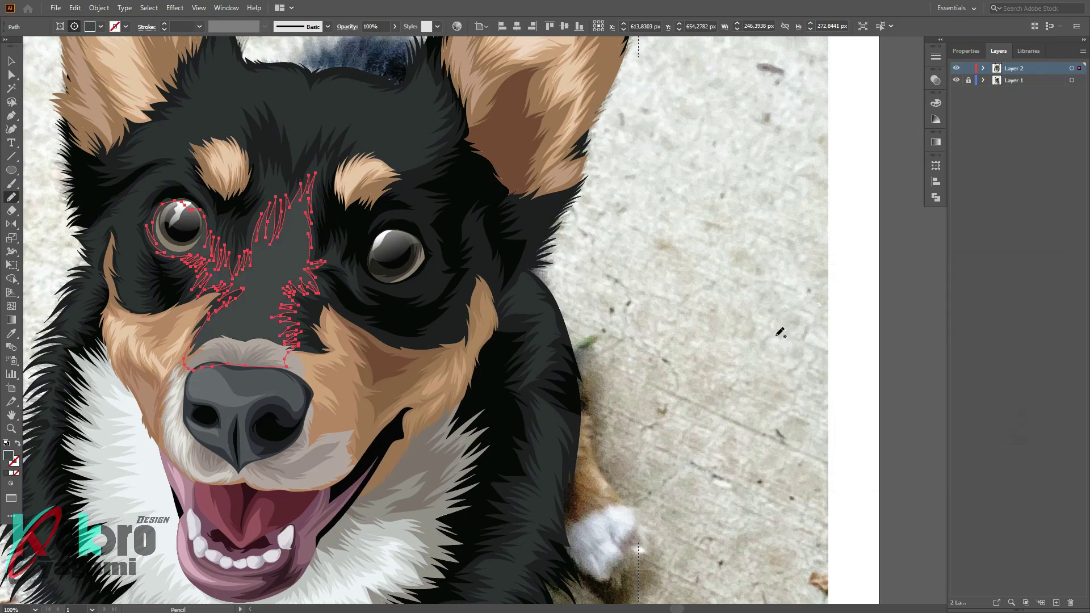
key("ctrl+shift+a")
scroll(755, 329, "down", 2)
scroll(500, 204, "up", 2)
Zoom in and draw fur strands and jagged tufts above the left eyebrow
left_click(958, 68)
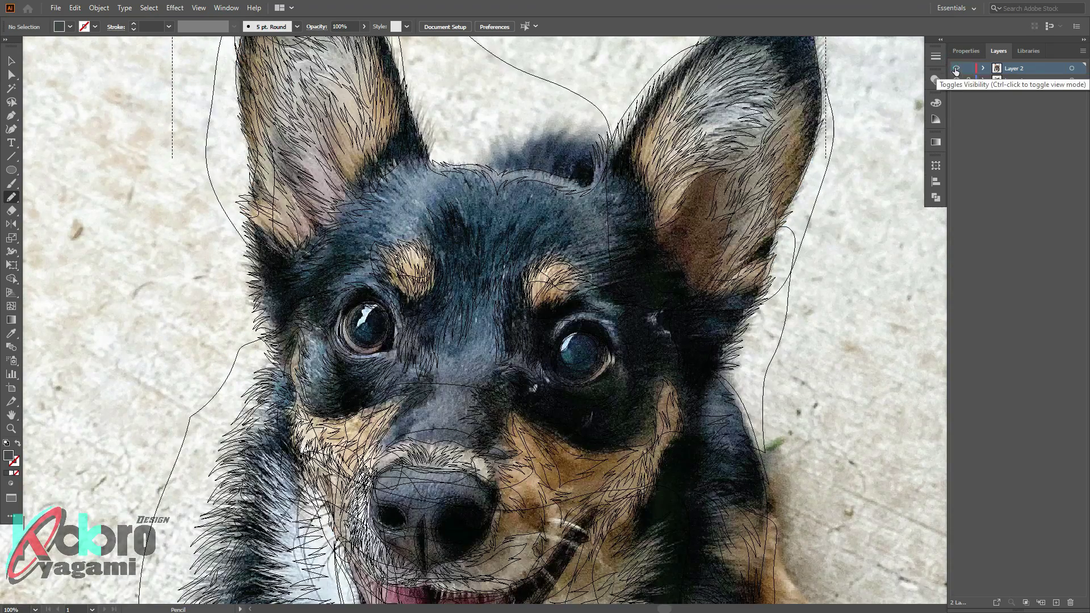
scroll(420, 142, "up", 2)
key("ctrl+plus")
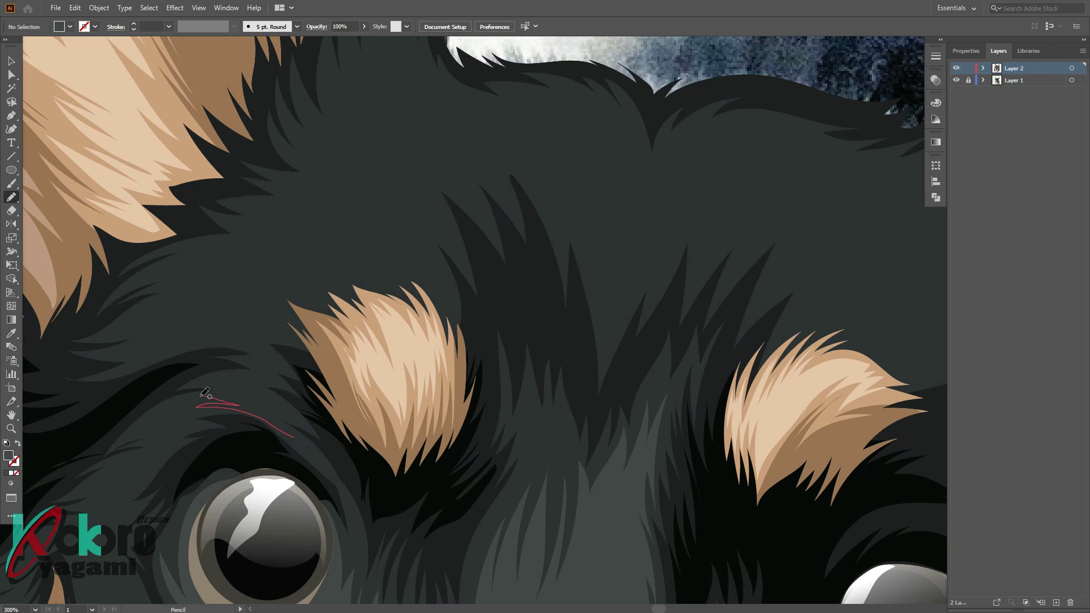
left_click_drag(289, 428, 290, 435)
mouse_move(272, 378)
left_mouse_down()
mouse_move(249, 356)
mouse_move(254, 337)
left_mouse_up()
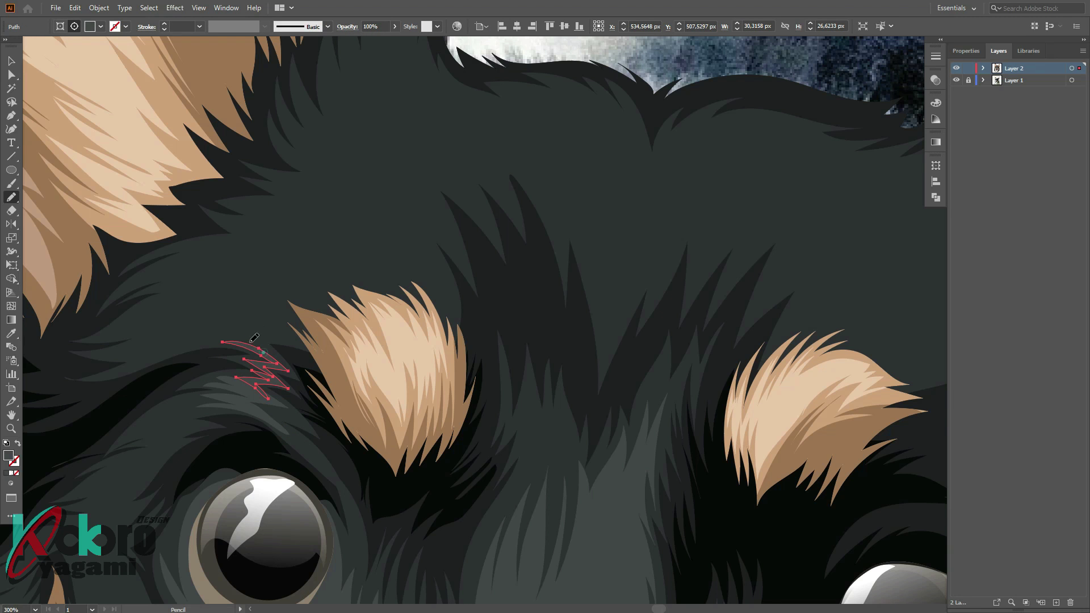
left_click_drag(189, 254, 257, 246)
left_click_drag(239, 222, 282, 215)
left_click_drag(317, 170, 306, 111)
Draw fur strands toward the ear base and spikes along the head near the ear, then deselect
key("ctrl+minus")
left_click(957, 69, "ctrl")
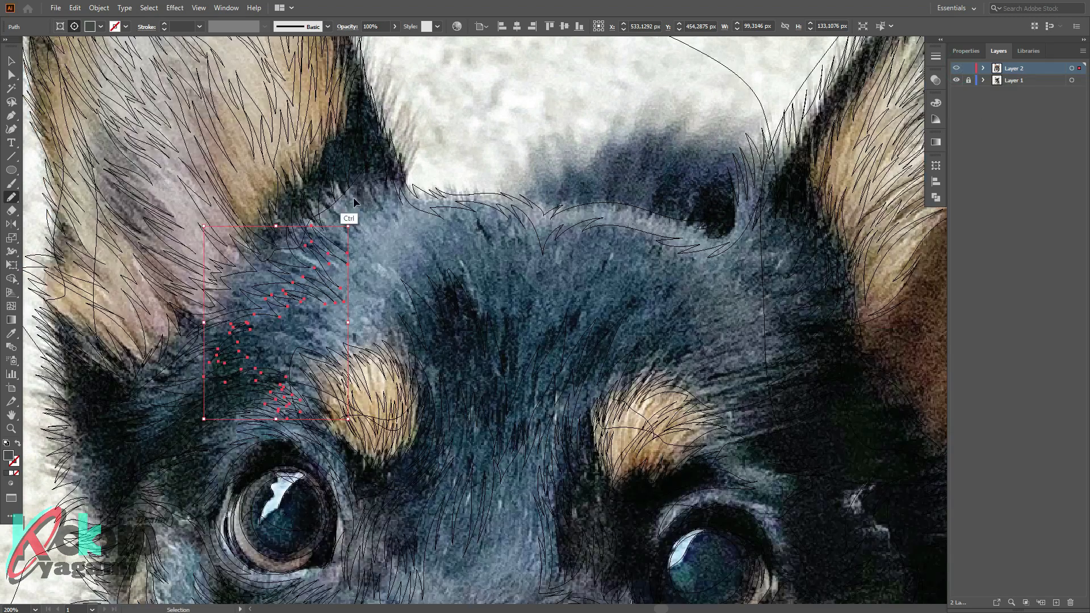
key("ctrl+z")
left_click_drag(320, 332, 322, 331)
left_click_drag(303, 314, 369, 313)
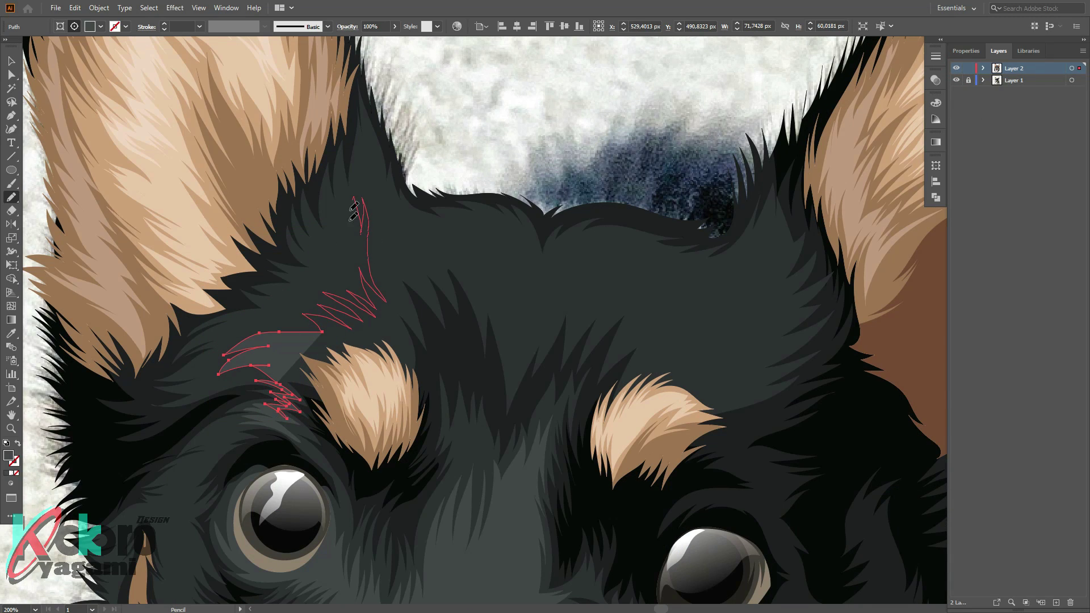
left_click_drag(368, 154, 369, 137)
left_click(957, 68, "ctrl")
left_click_drag(388, 193, 440, 253)
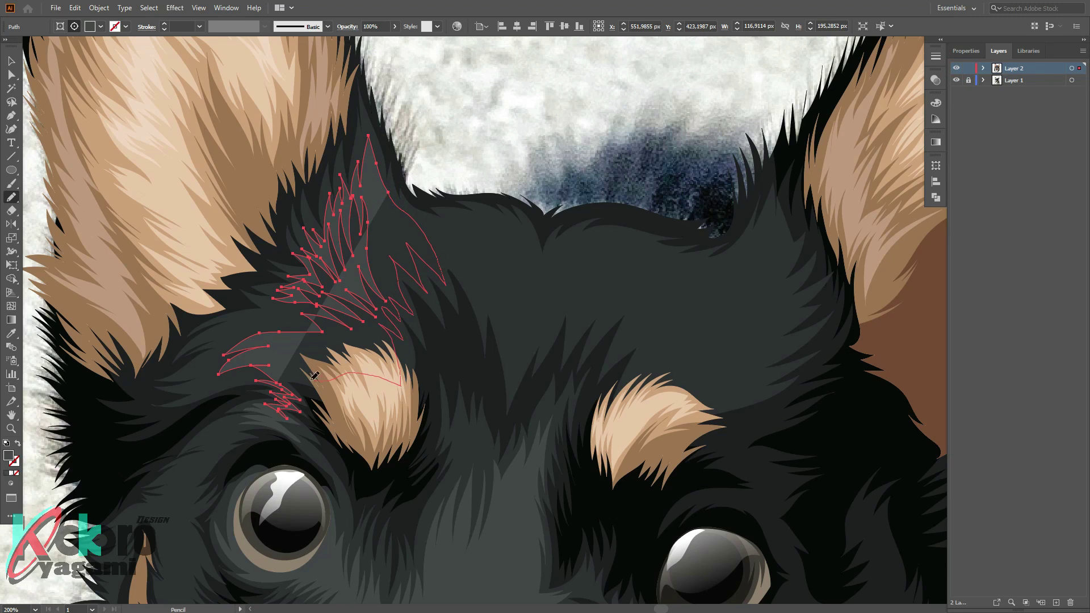
scroll(315, 376, "up", 4)
scroll(301, 340, "down", 2)
scroll(290, 285, "down", 1)
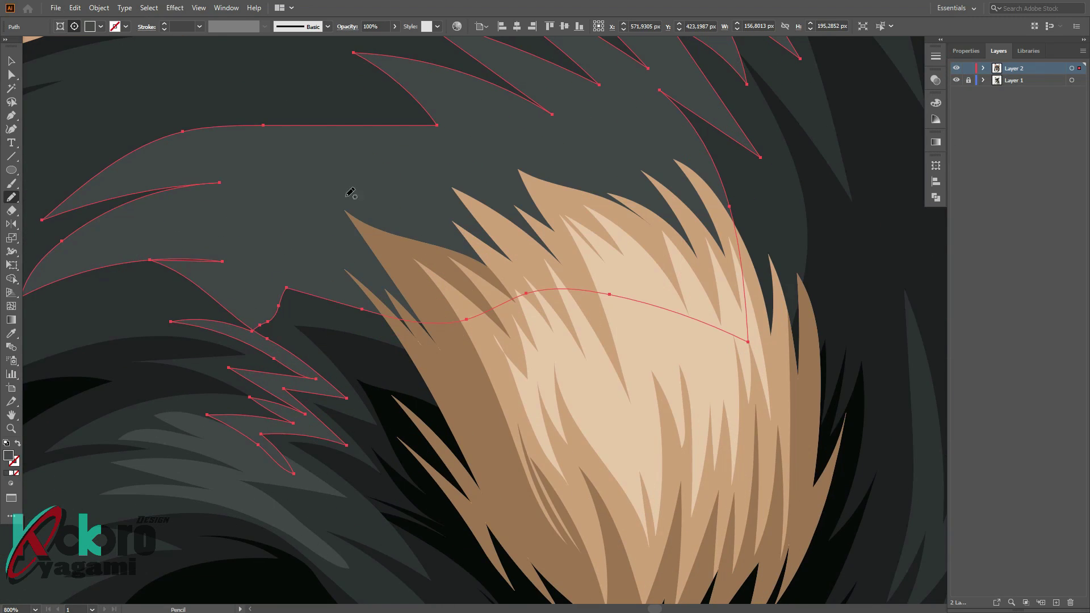
scroll(351, 193, "down", 4)
key("ctrl+shift+a")
Add a small fur tuft above the brow and deselect it
scroll(346, 193, "up", 1)
left_click_drag(265, 233, 352, 227)
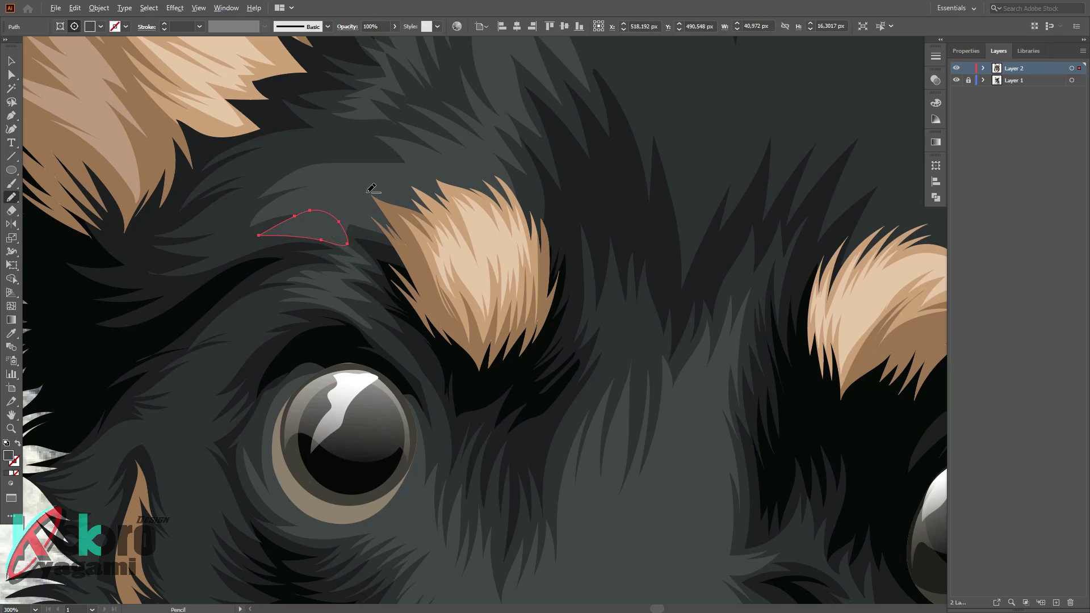
key("ctrl+shift+a")
scroll(370, 191, "down", 3)
scroll(505, 187, "up", 1)
scroll(310, 193, "up", 2)
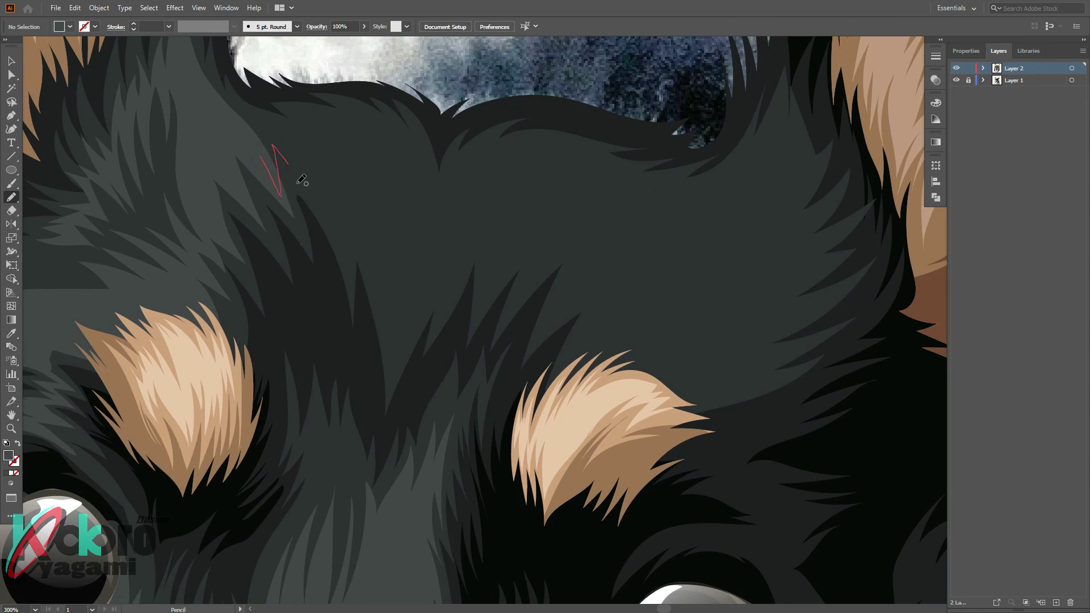
Draw long fur strands across the top of the head and crown, deselecting each
left_click_drag(298, 183, 405, 138)
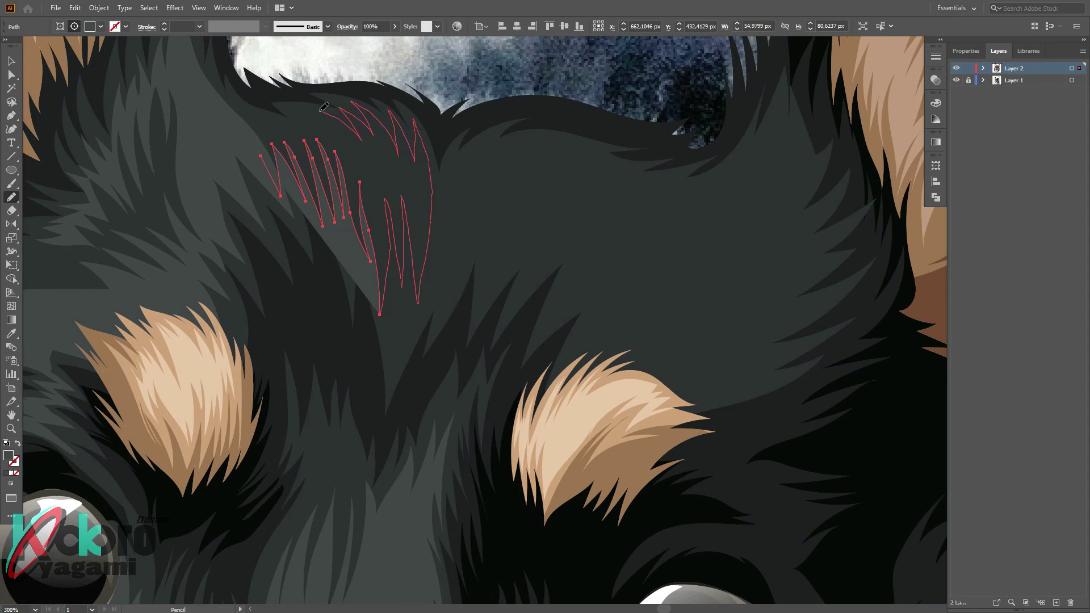
key("ctrl+shift+a")
scroll(260, 144, "down", 3)
scroll(356, 200, "up", 2)
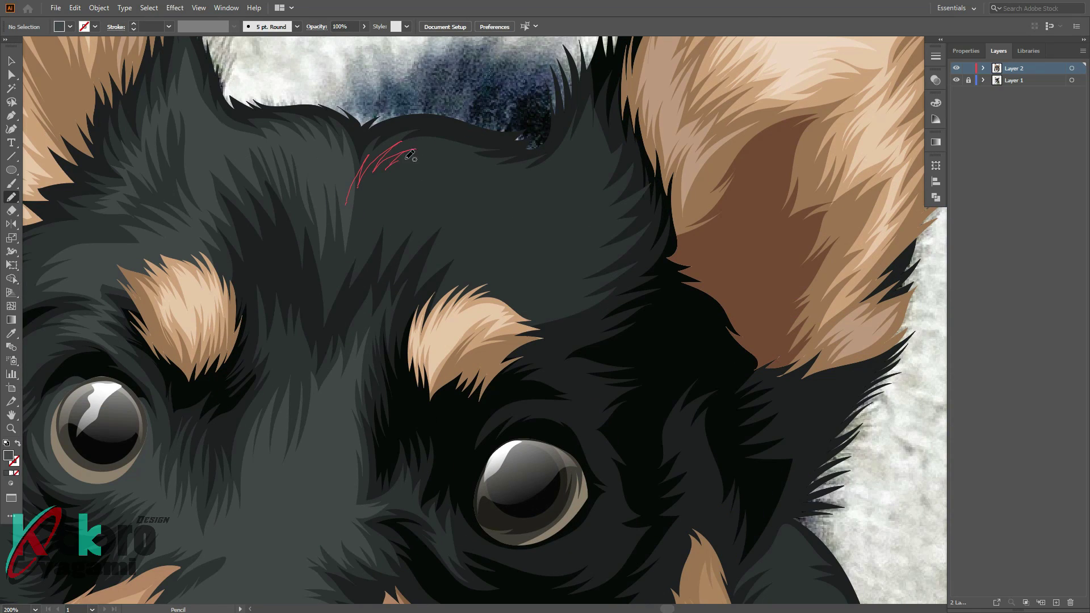
left_click_drag(568, 258, 546, 239)
left_click_drag(430, 228, 372, 179)
key("ctrl+shift+a")
scroll(498, 170, "down", 3)
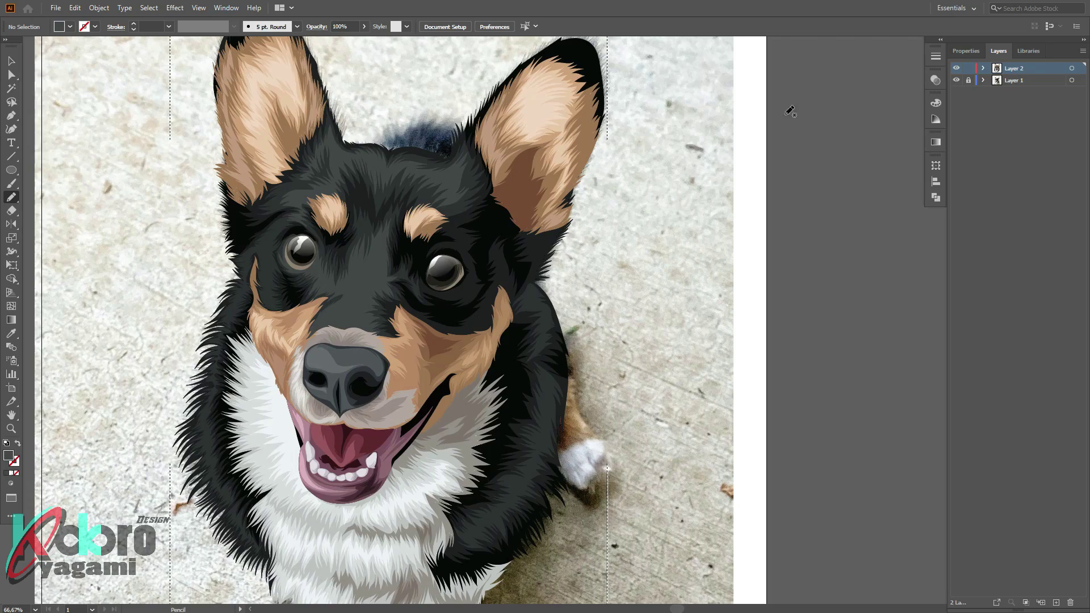
scroll(386, 263, "up", 2)
Draw fur strands above the right eye curving down into a shape around it
key("v")
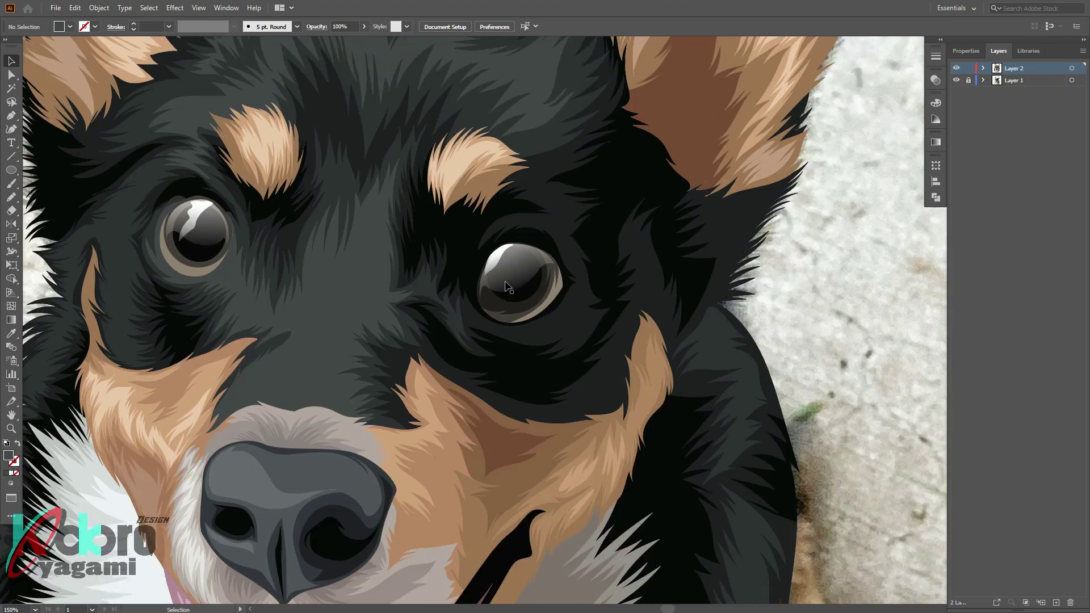
scroll(559, 165, "up", 2)
key("n")
mouse_move(486, 140)
left_mouse_down()
mouse_move(501, 179)
mouse_move(500, 139)
left_mouse_up()
left_click_drag(514, 205, 404, 317)
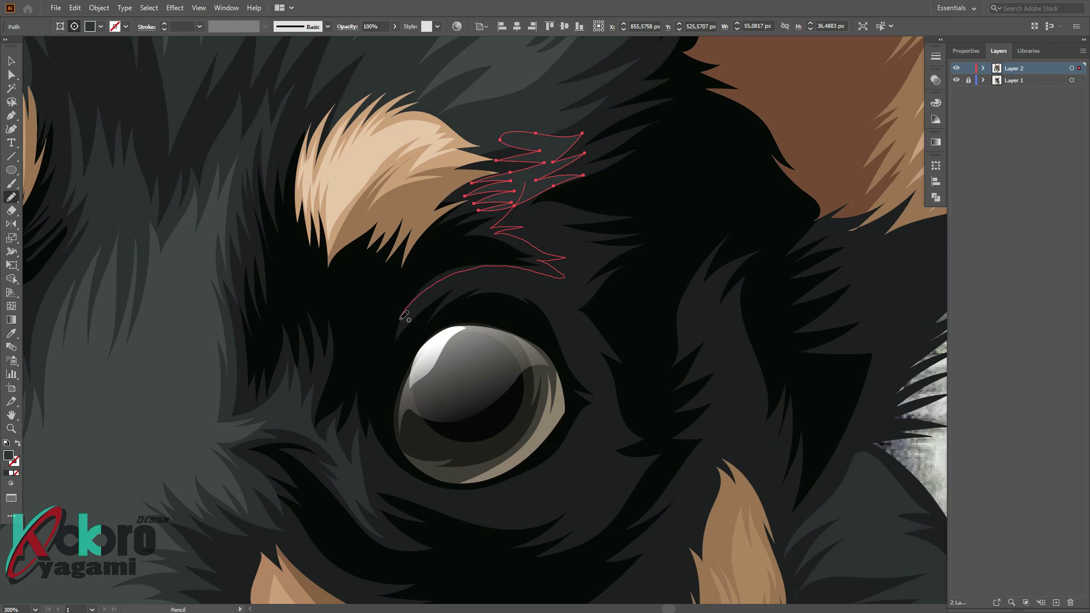
left_click_drag(527, 213, 528, 183)
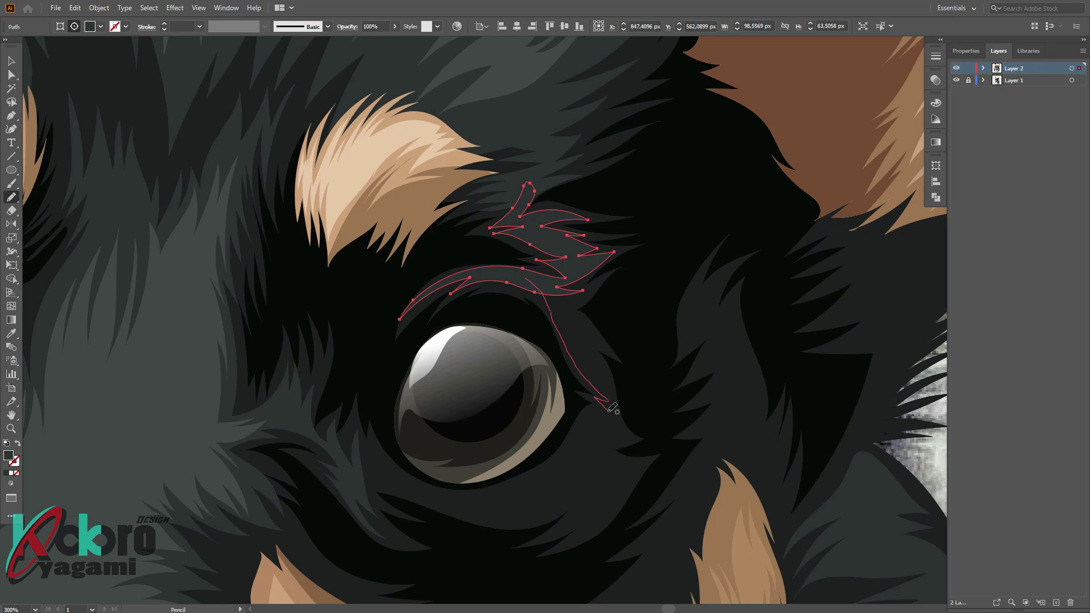
left_click_drag(564, 290, 553, 269)
scroll(553, 269, "down", 3)
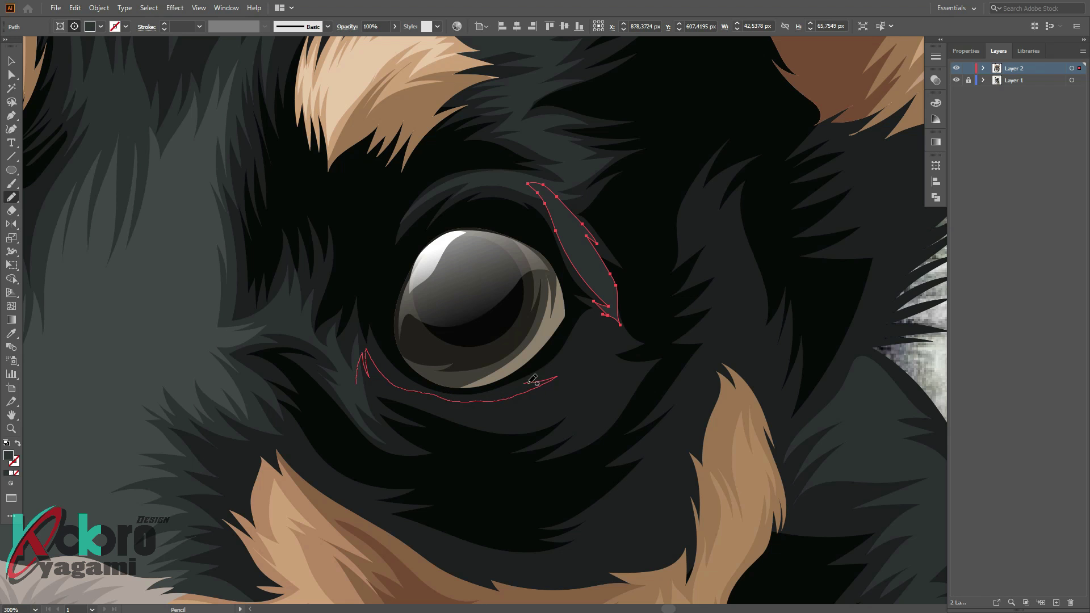
scroll(399, 392, "down", 5)
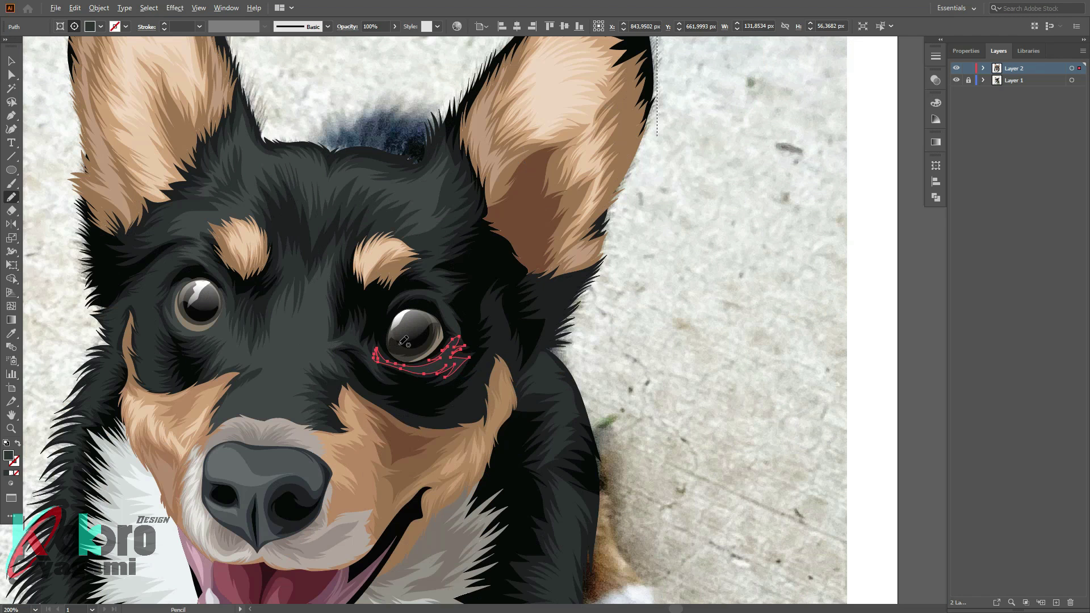
key("ctrl+shift+a")
Add curved strands along the lower rim framing the right eye, then deselect
scroll(342, 327, "up", 3)
scroll(341, 327, "up", 2)
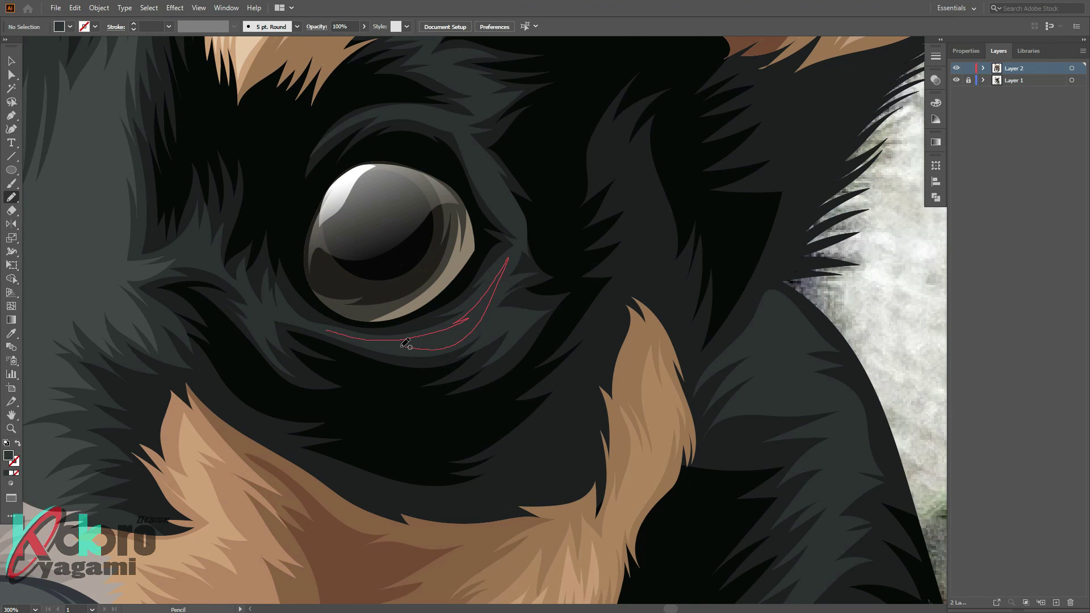
left_click_drag(406, 343, 335, 337)
scroll(434, 293, "up", 5)
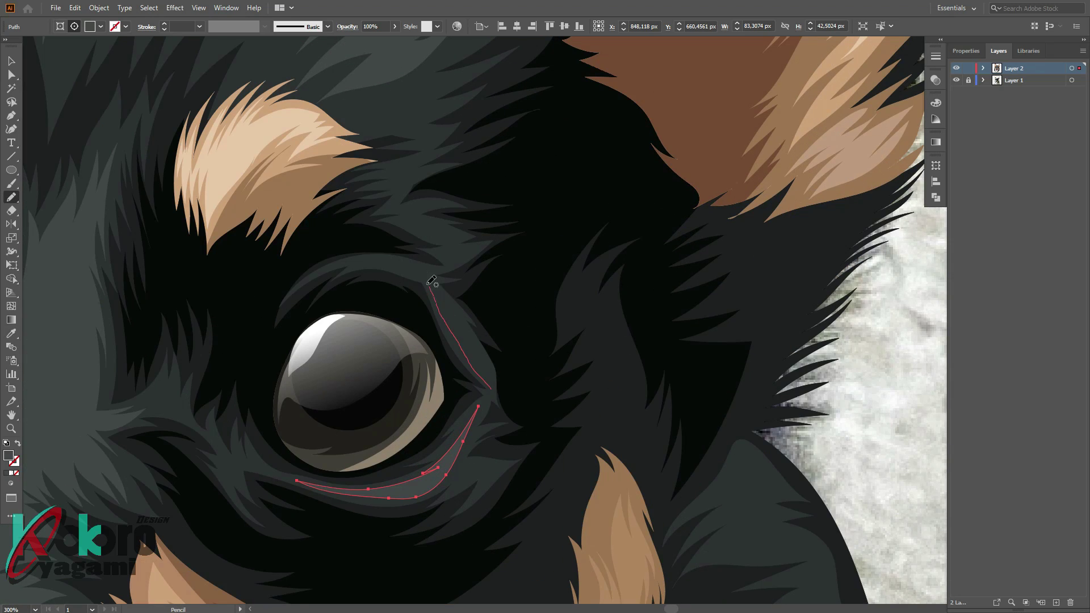
left_click_drag(453, 299, 489, 387)
key("ctrl+shift+a")
scroll(737, 146, "down", 5)
scroll(796, 333, "up", 1)
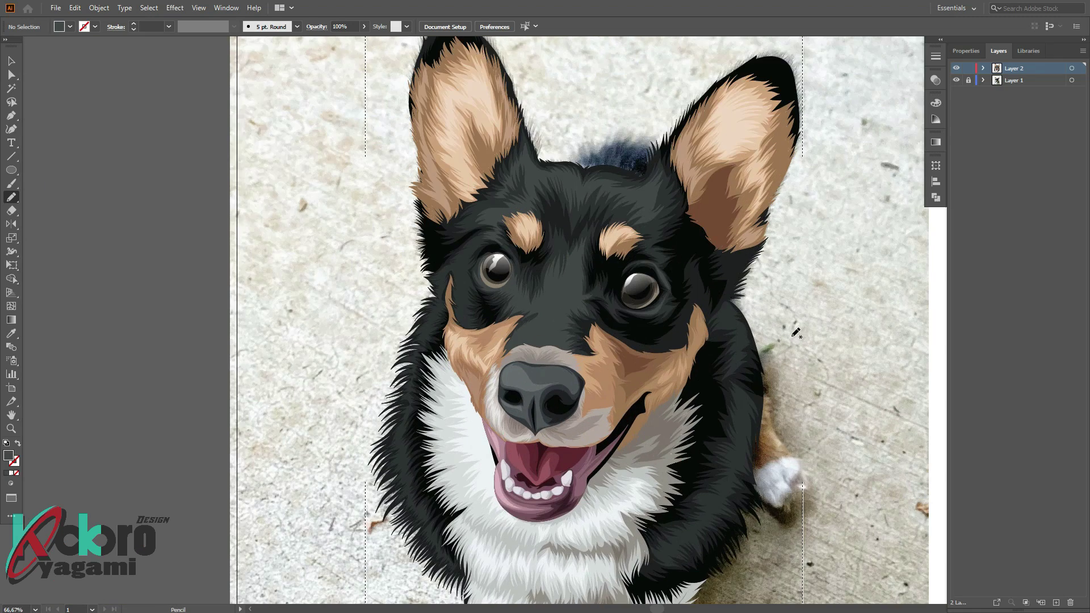
Draw the first Pencil fur-strand shape at the ear tip, checking it against the reference photo
left_click(957, 80)
scroll(795, 214, "down", 2)
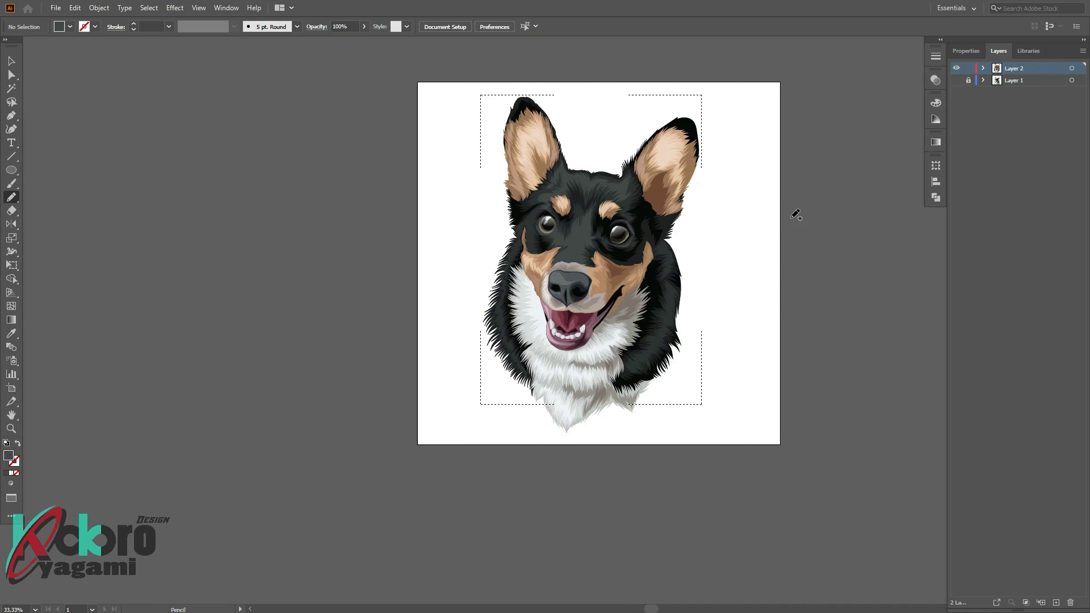
left_click(956, 80)
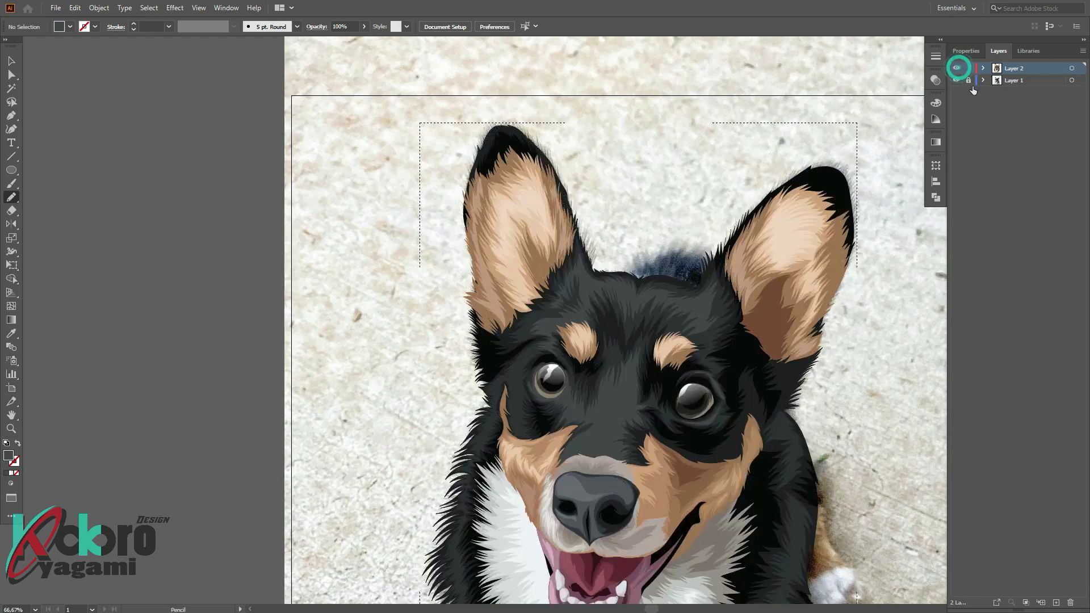
scroll(807, 201, "up", 4)
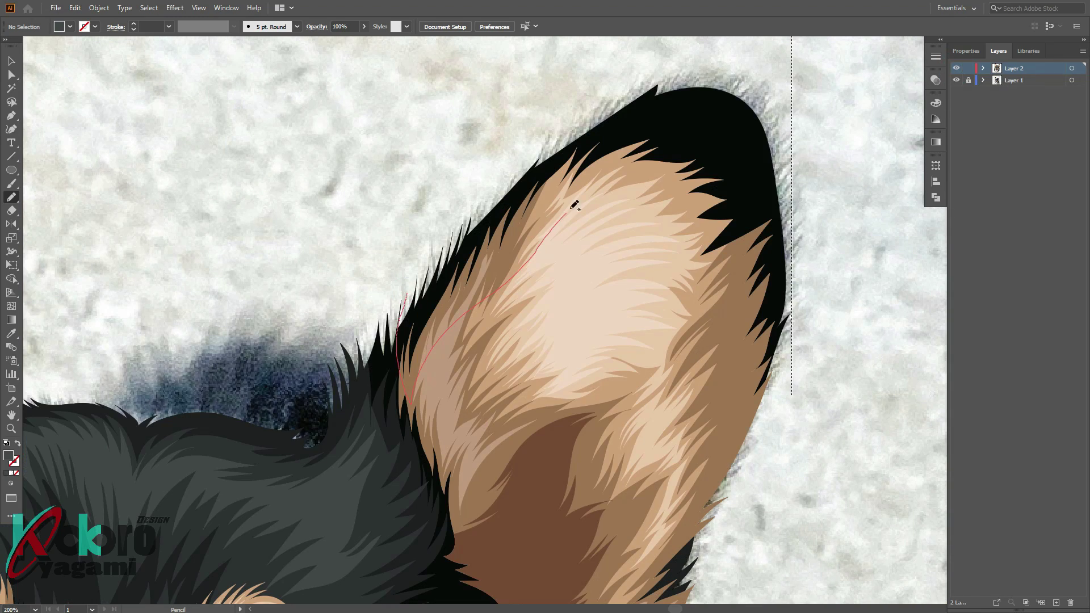
mouse_move(789, 443)
left_mouse_down()
mouse_move(628, 49)
mouse_move(409, 253)
left_mouse_up()
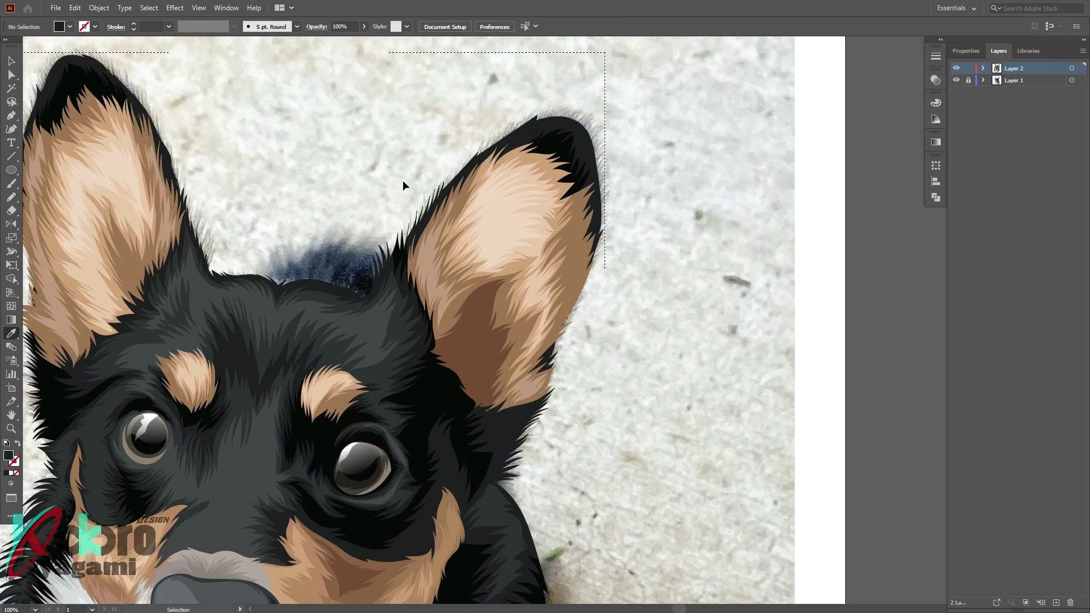
scroll(404, 186, "down", 3)
scroll(500, 256, "up", 2)
Add more freehand strands at the ear tip and one near the ear base
key("n")
mouse_move(484, 233)
left_mouse_down()
mouse_move(523, 291)
mouse_move(564, 296)
left_mouse_up()
left_click_drag(528, 201, 488, 230)
key("i")
key("ctrl+minus")
key("n")
left_click_drag(450, 423, 486, 410)
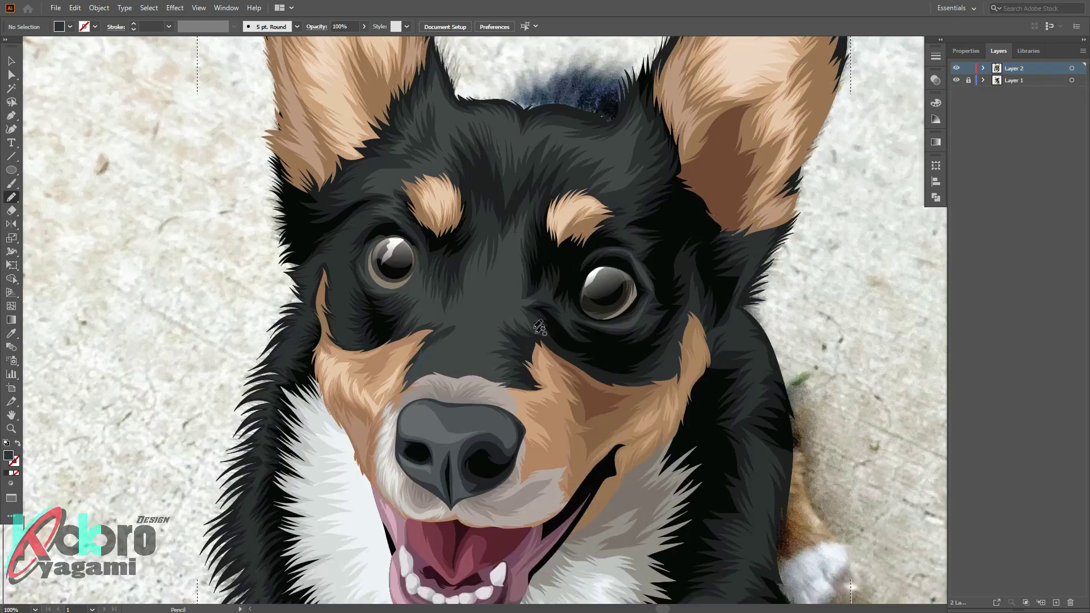
Draw a fur shape around the left eye and fill it grey via the Color Picker
scroll(539, 327, "up", 2)
scroll(435, 325, "up", 1)
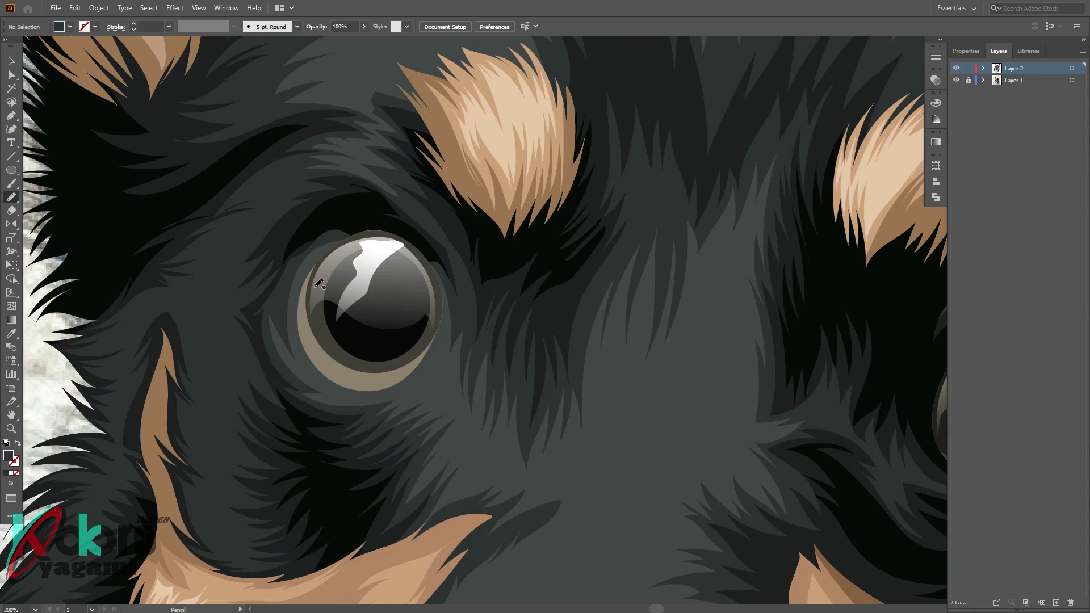
left_click_drag(351, 395, 404, 392)
left_click_drag(401, 403, 433, 382)
left_click_drag(453, 343, 305, 289)
key("i")
double_click(8, 456)
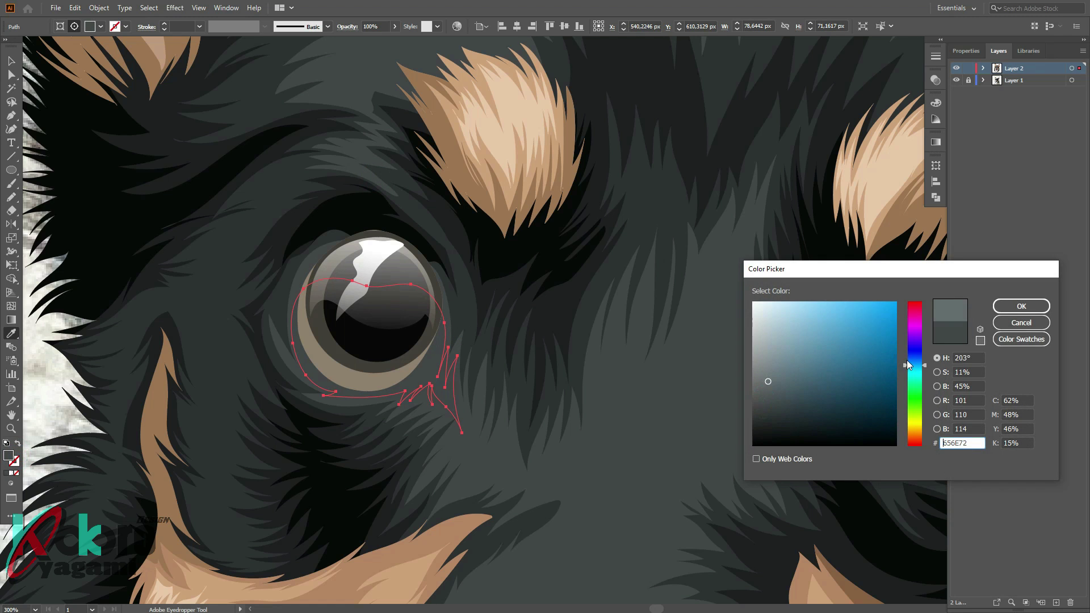
left_click(956, 305)
key("ctrl+minus")
key("ctrl+minus")
key("ctrl+minus")
Adjust the eye fur shape's grey fill and compare the face with the reference photo
key("ctrl+plus")
key("ctrl+plus")
key("ctrl+plus")
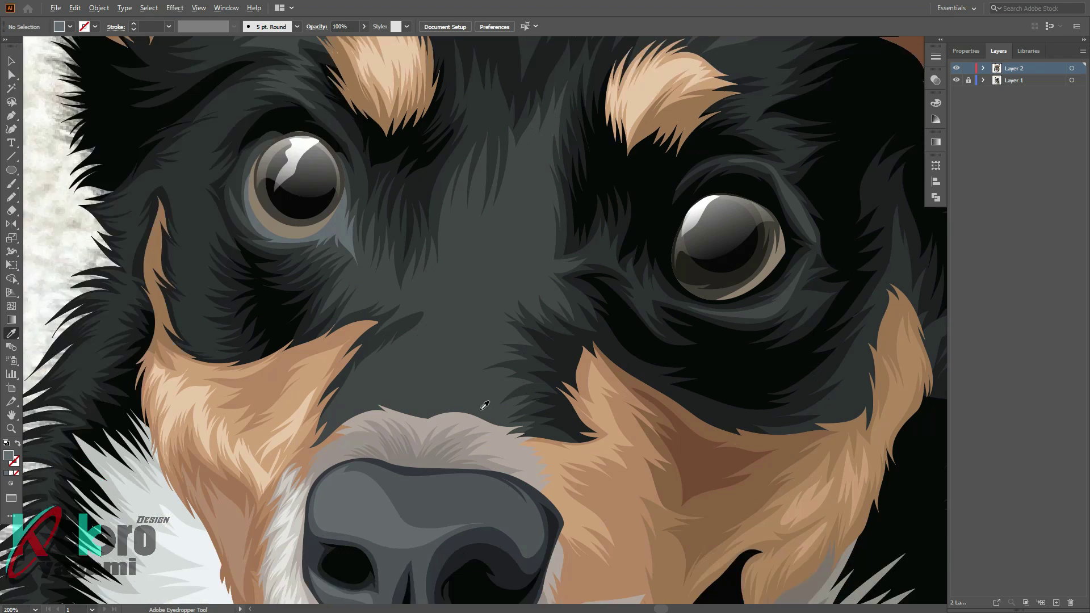
scroll(480, 402, "up", 1)
left_click(354, 312, "ctrl")
double_click(8, 456)
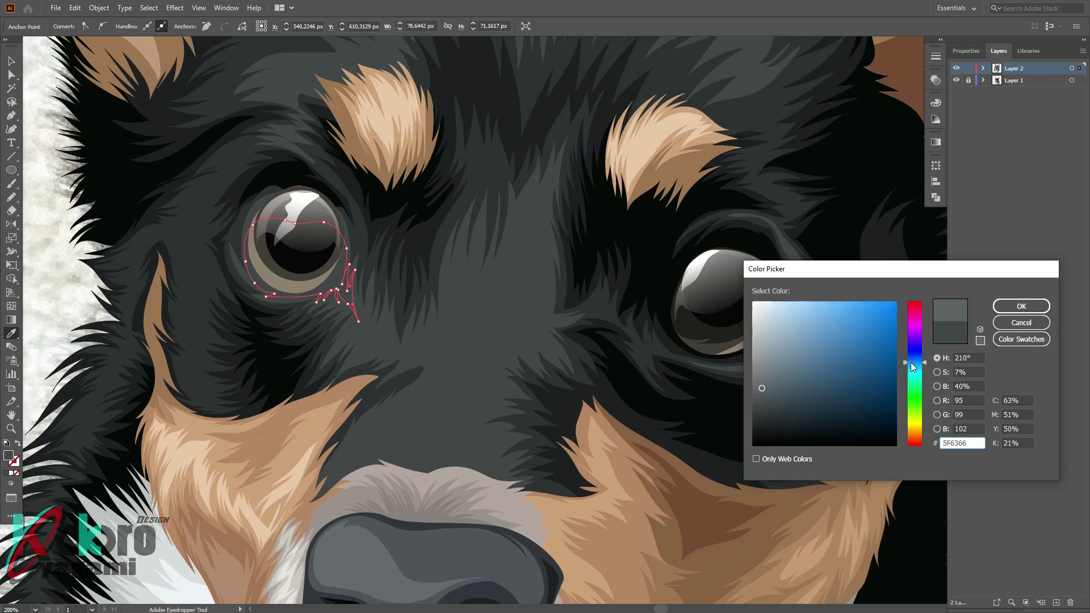
left_click(1021, 306)
key("ctrl+minus")
key("ctrl+minus")
key("ctrl+minus")
key("ctrl+plus")
key("ctrl+plus")
key("ctrl+y")
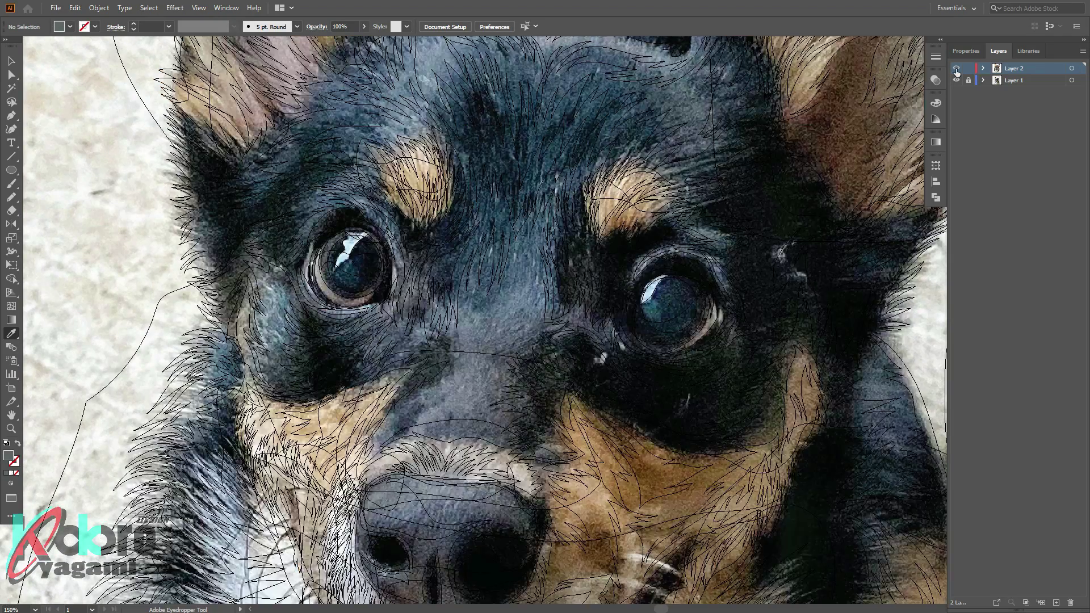
key("ctrl+y")
Draw zigzag fur strands down the side of the muzzle, comparing with the photo
key("ctrl+plus")
key("ctrl+plus")
key("n")
left_click_drag(273, 545, 306, 488)
left_click_drag(417, 360, 441, 314)
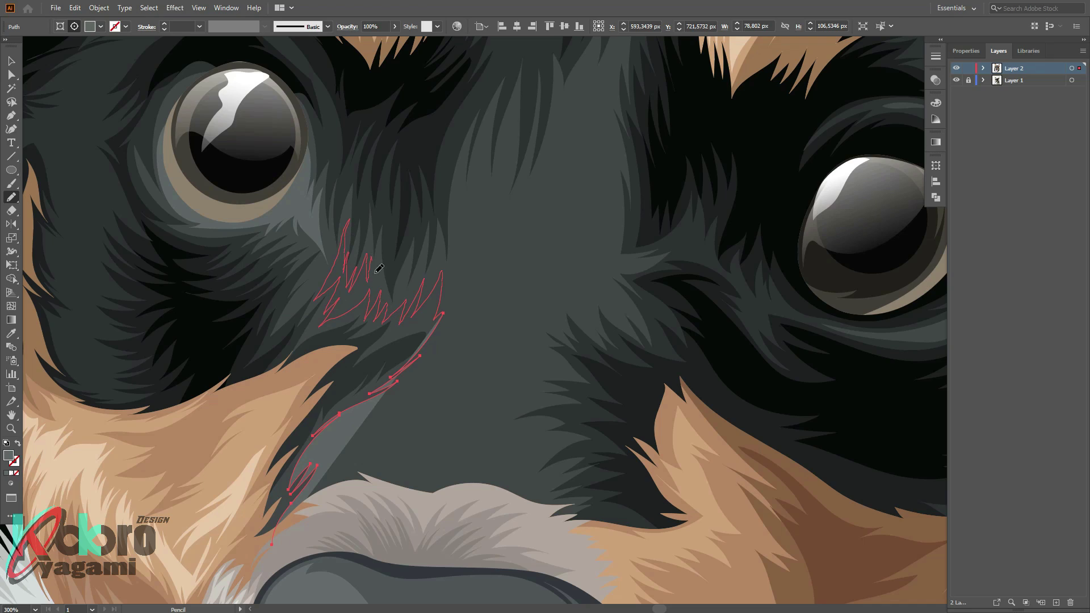
key("ctrl+y")
key("ctrl+y")
mouse_move(449, 278)
left_mouse_down()
mouse_move(459, 182)
mouse_move(489, 158)
left_mouse_up()
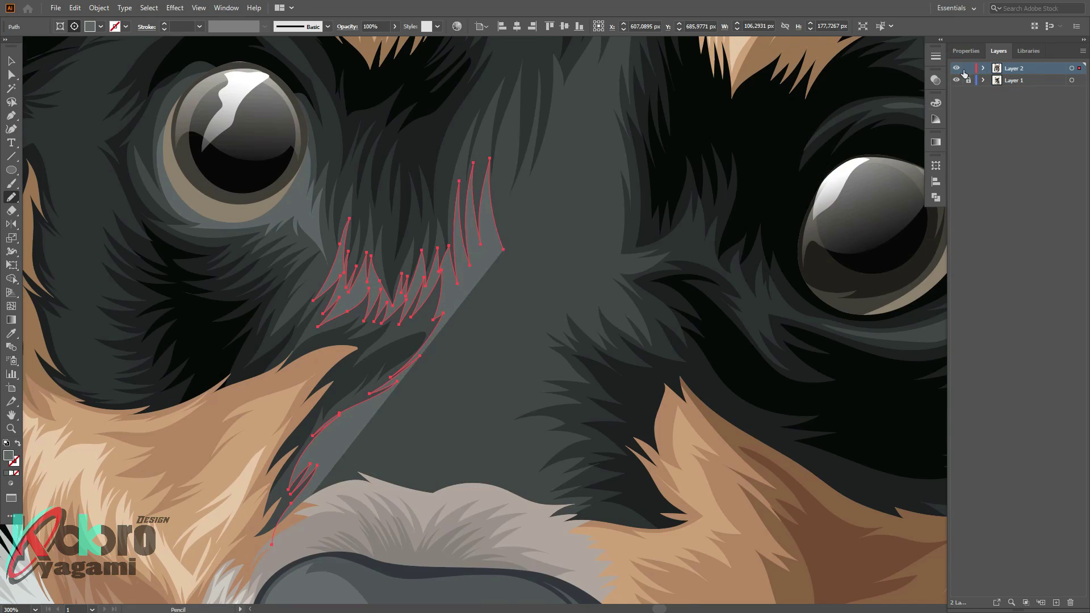
key("ctrl+y")
Add more strands along the nose bridge below the left eye, then view the whole dog
left_click_drag(503, 249, 517, 204)
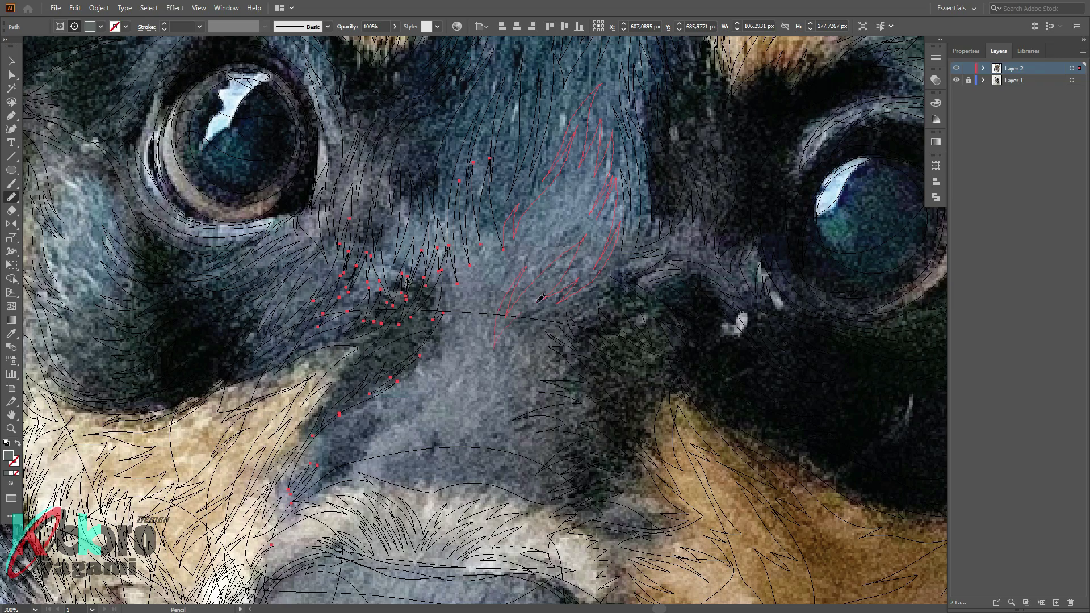
key("ctrl+y")
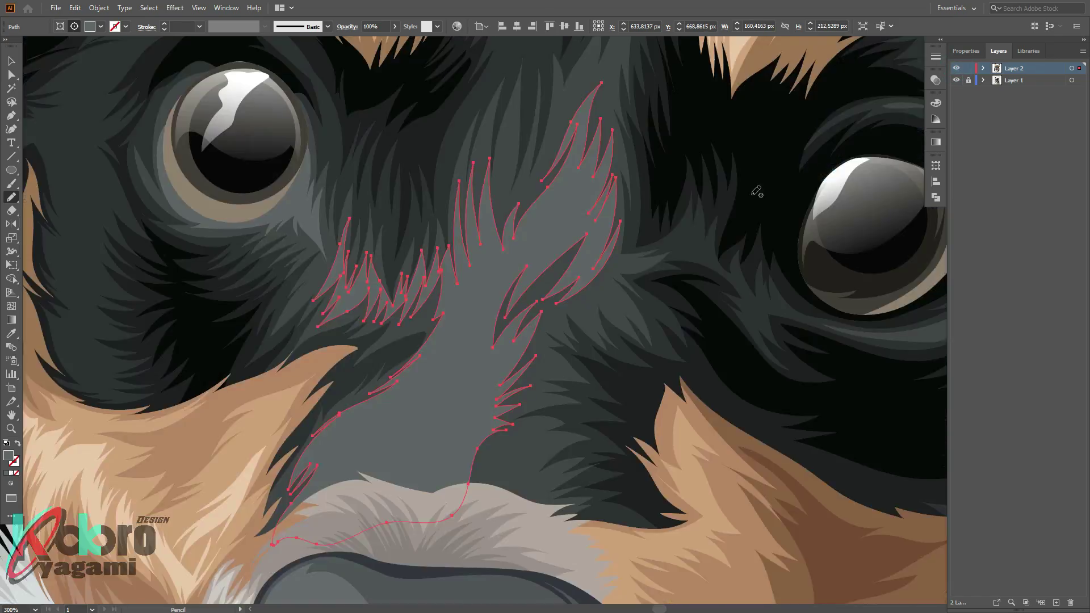
key("ctrl+shift+a")
key("ctrl+0")
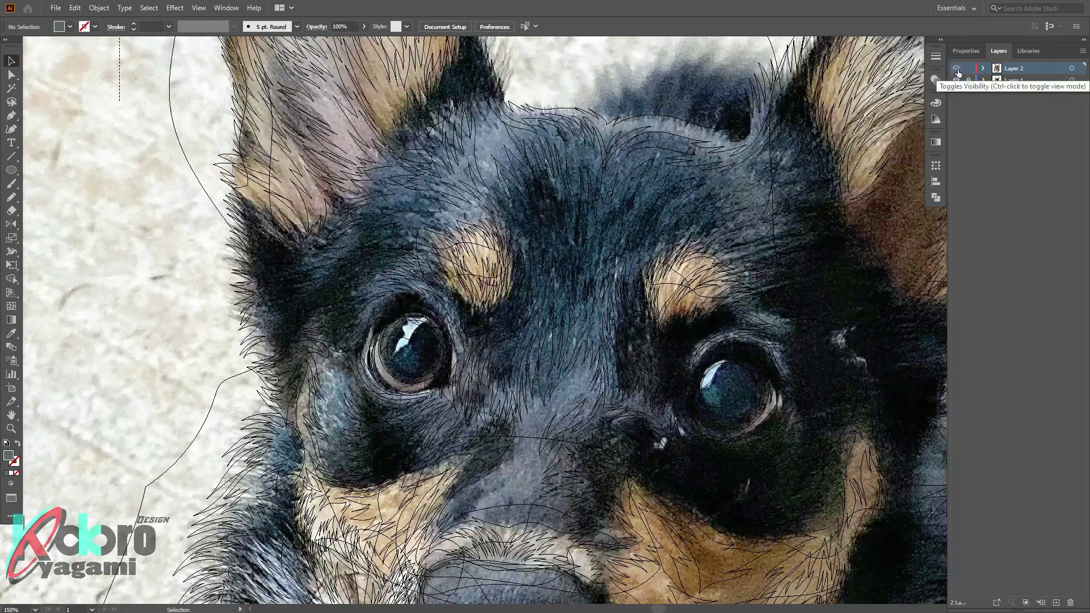
Draw several fur strands on the forehead and above the eyebrow
mouse_move(406, 287)
left_mouse_down()
mouse_move(307, 280)
mouse_move(398, 270)
mouse_move(412, 238)
left_mouse_up()
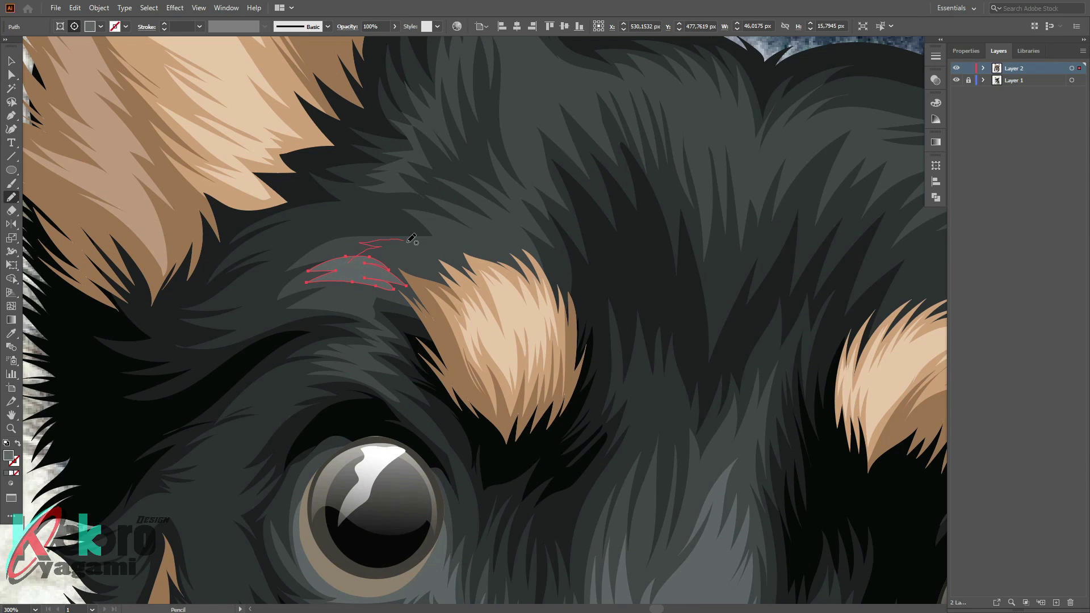
left_click_drag(351, 260, 359, 243)
mouse_move(414, 245)
left_mouse_down()
mouse_move(450, 225)
mouse_move(412, 240)
left_mouse_up()
mouse_move(509, 252)
left_mouse_down()
mouse_move(521, 203)
mouse_move(508, 234)
left_mouse_up()
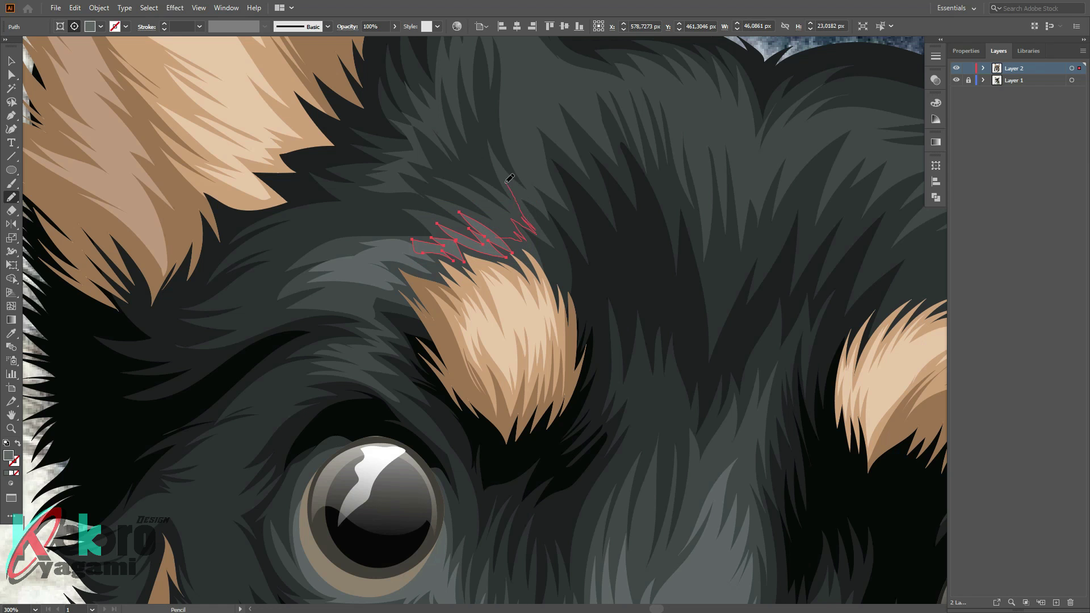
key("ctrl+shift+a")
key("ctrl+equal")
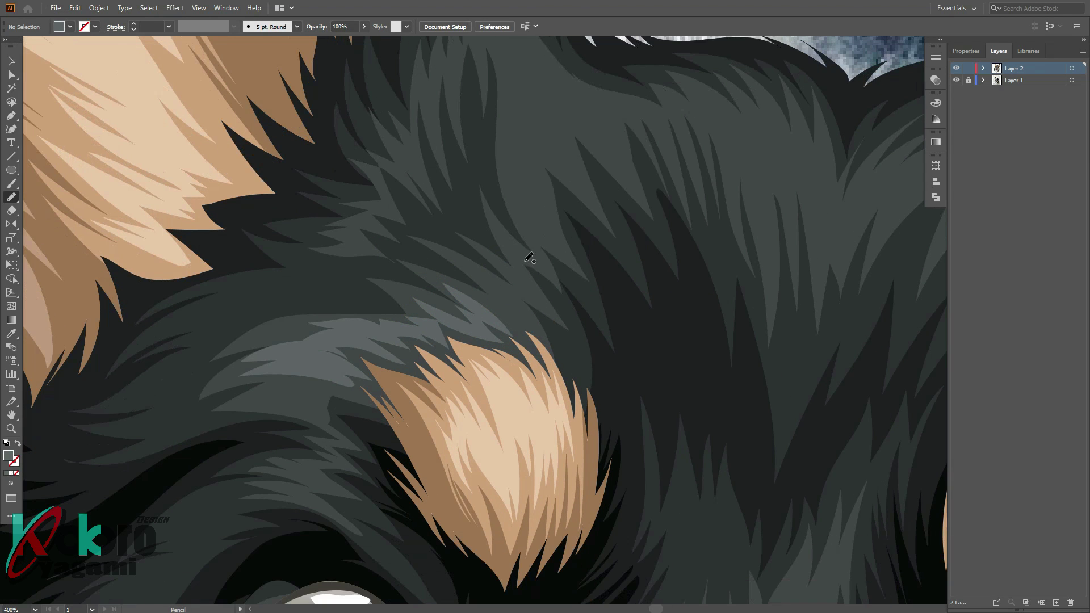
Add a zigzag forehead strand and a thin strand near the top of the head
left_click_drag(479, 273, 523, 309)
left_click_drag(506, 236, 550, 281)
scroll(530, 65, "up", 4)
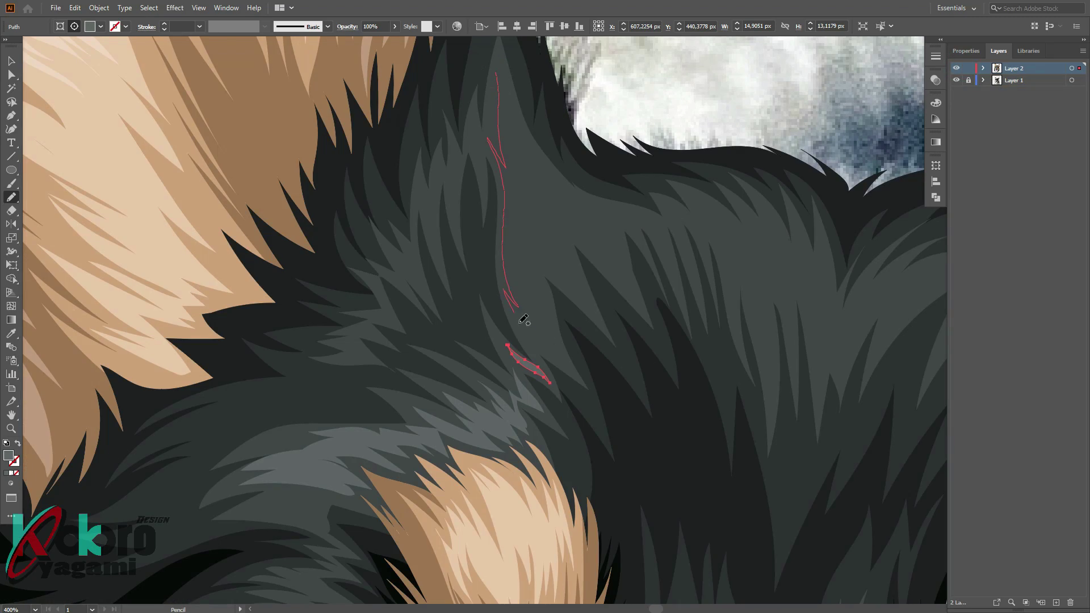
key("ctrl+shift+a")
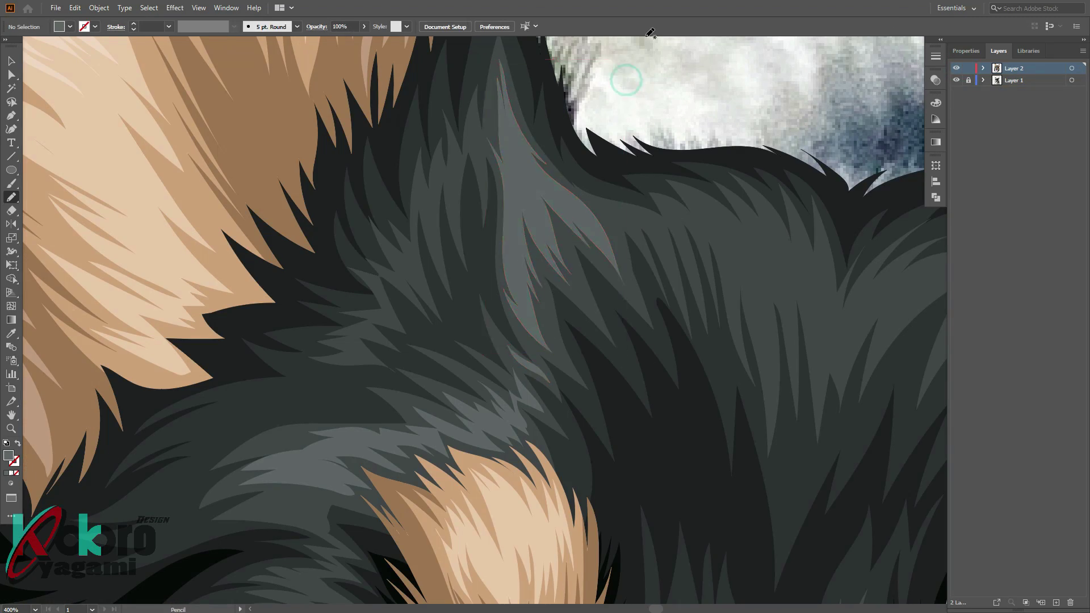
key("ctrl+0")
scroll(739, 117, "up", 3)
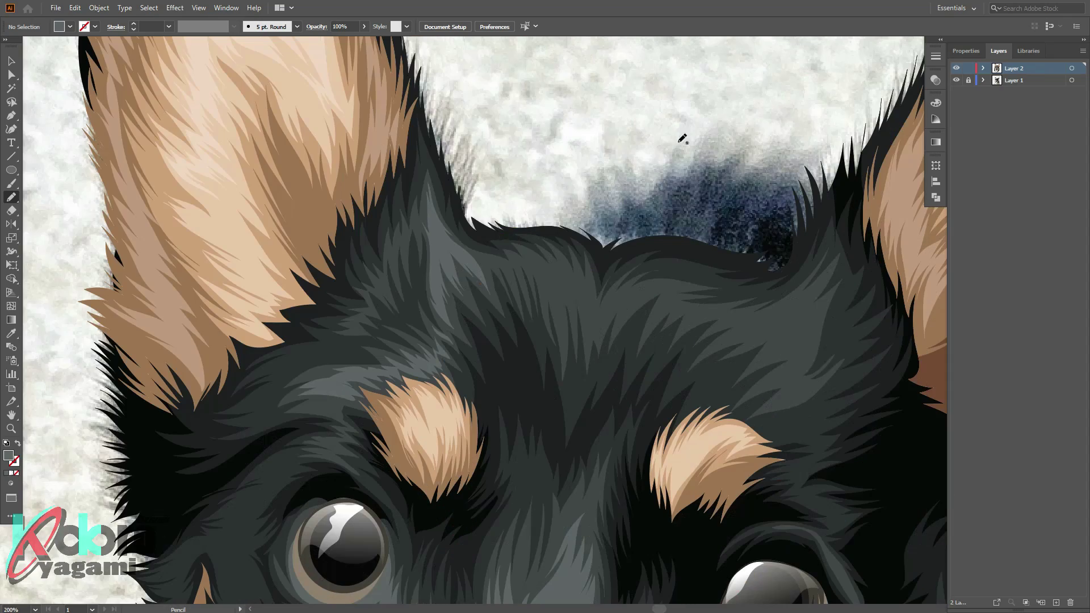
Draw a shape over the top of the head and sample the grey fur colour into it
left_click_drag(741, 299, 471, 215)
key("i")
left_click(607, 396)
key("ctrl+shift+a")
key("ctrl+0")
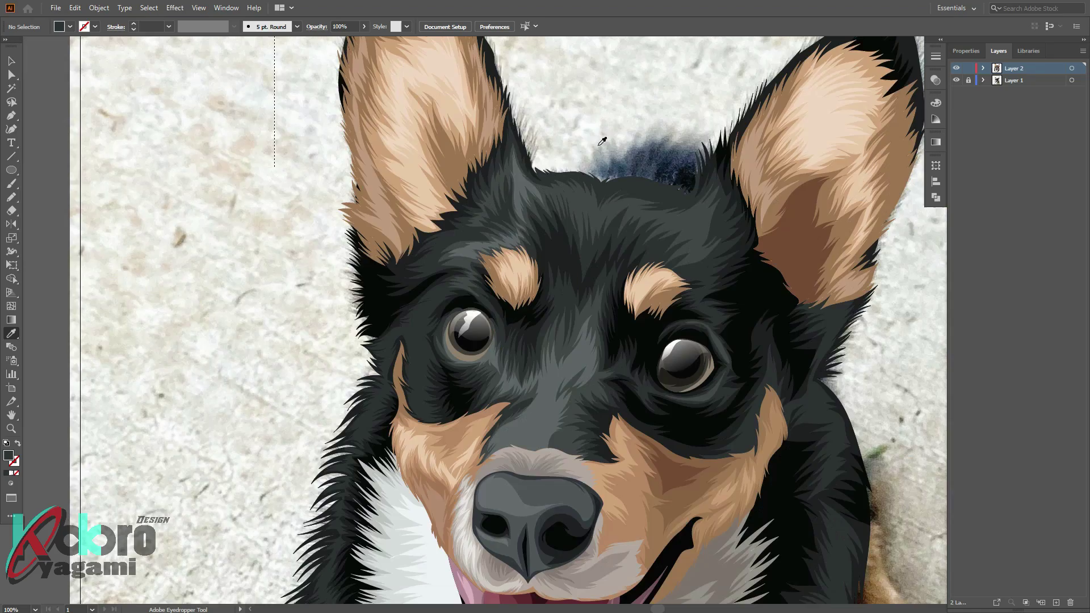
scroll(599, 253, "up", 2)
scroll(599, 253, "up", 1)
scroll(599, 253, "up", 1)
Draw another fur shape across the head top and fill it with a sampled fur colour
key("n")
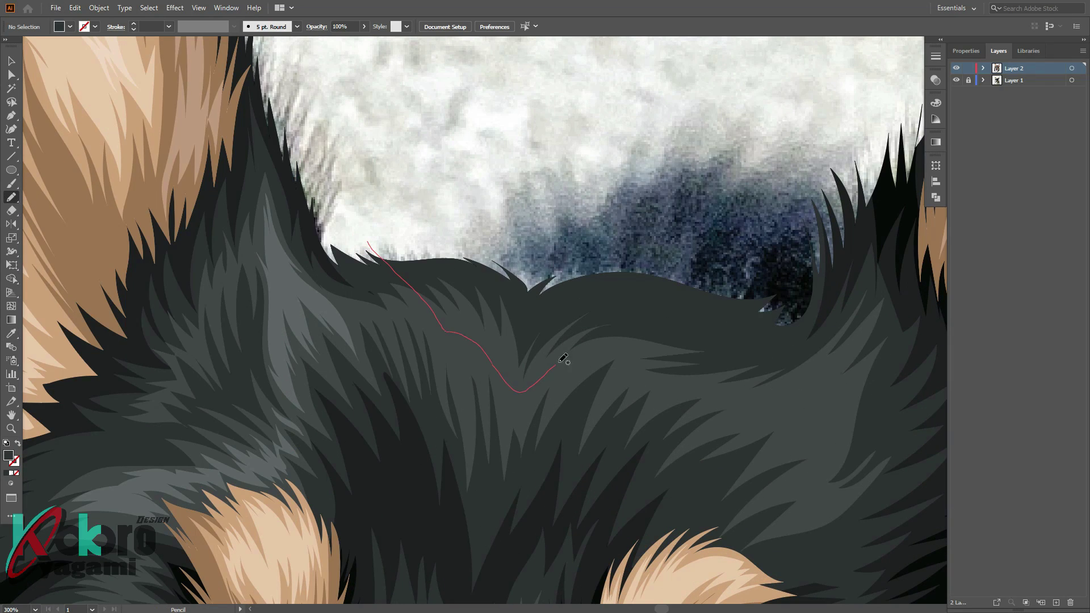
left_click_drag(741, 248, 372, 250)
key("i")
left_click(534, 412)
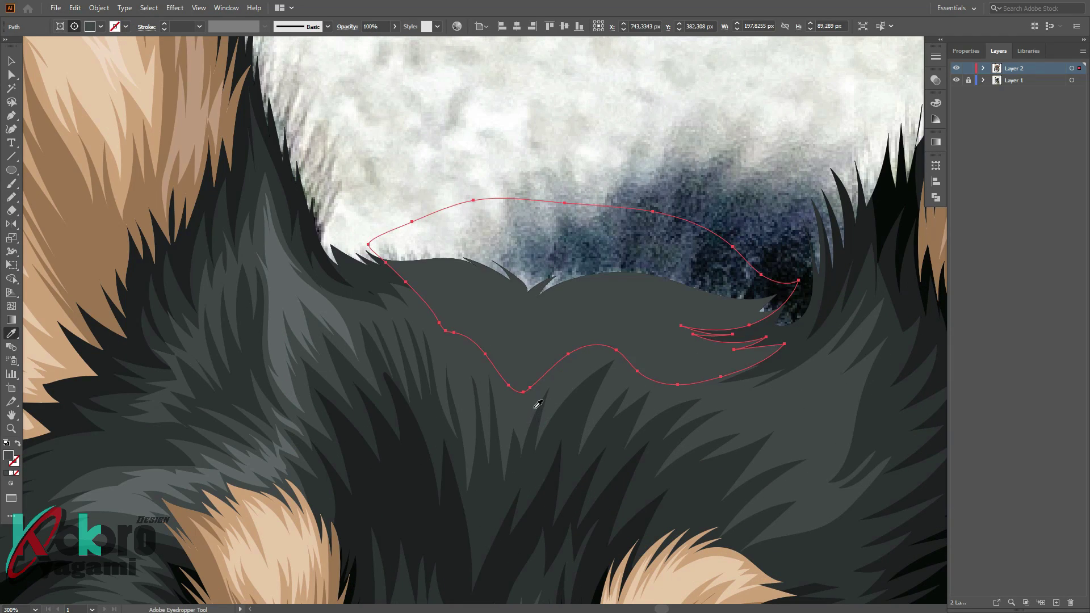
key("ctrl+shift+a")
key("ctrl+0")
scroll(468, 163, "up", 6)
Draw a long fur-strand shape following the head-top outline
key("n")
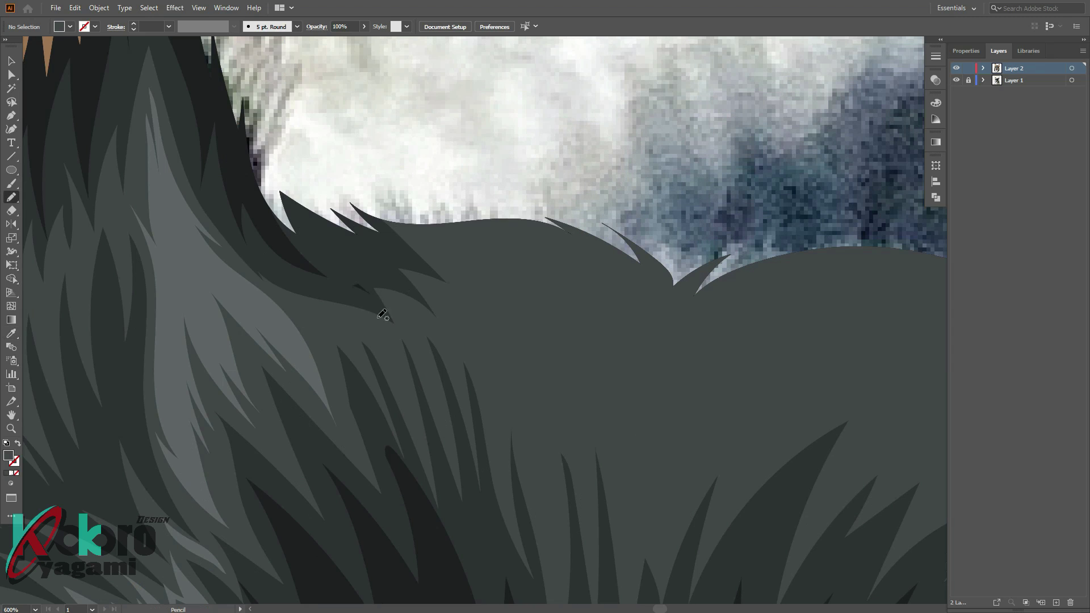
left_click_drag(392, 312, 533, 489)
mouse_move(514, 364)
left_mouse_down()
mouse_move(535, 396)
mouse_move(905, 261)
left_mouse_up()
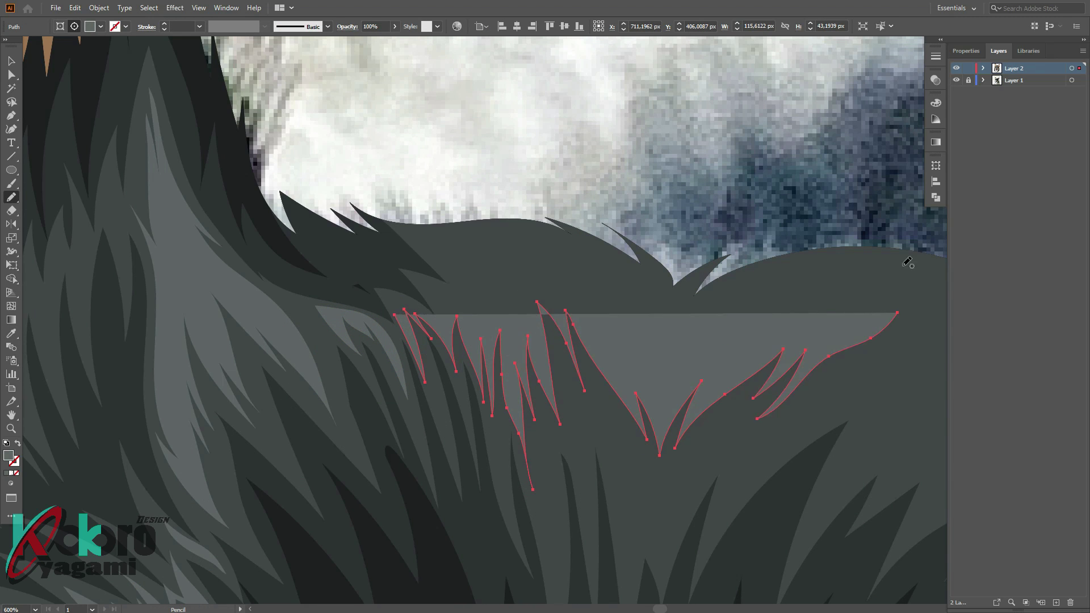
scroll(581, 285, "down", 1)
left_click_drag(626, 328, 368, 200)
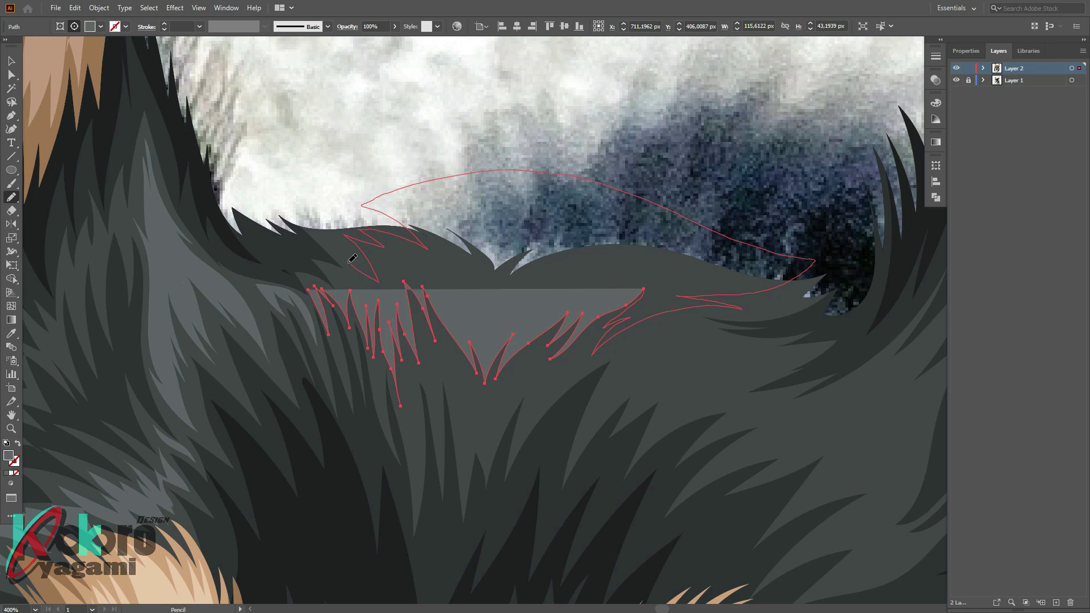
left_click_drag(309, 274, 309, 275)
scroll(353, 127, "down", 3)
scroll(499, 187, "right", 4)
Add a zigzag strand and thin neighbouring strands in the head fur
left_click_drag(432, 215, 565, 227)
left_click_drag(505, 165, 501, 167)
left_click_drag(513, 238, 534, 268)
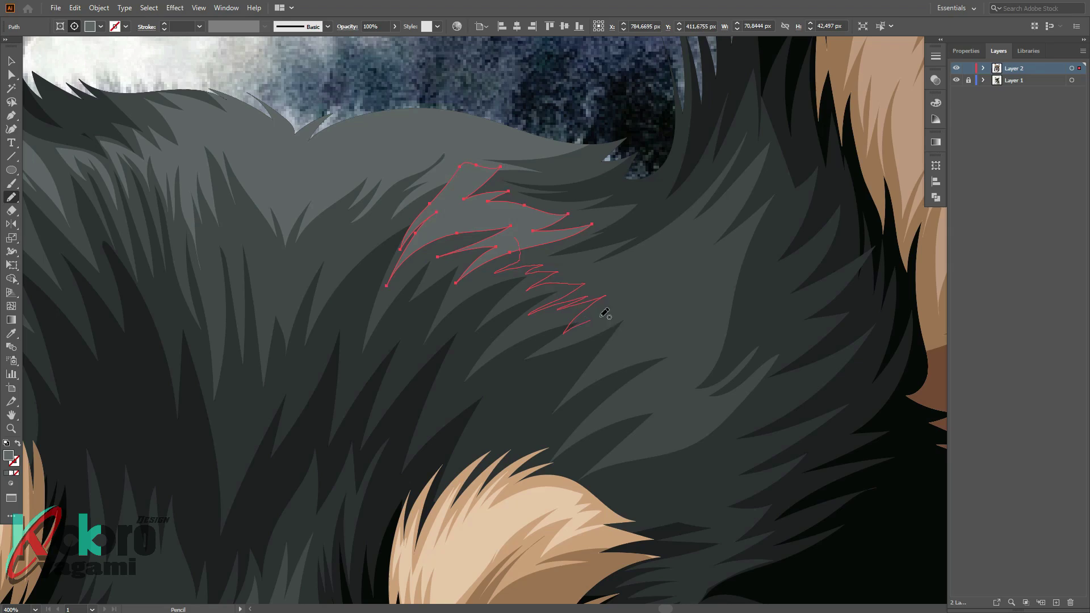
left_click_drag(602, 316, 671, 368)
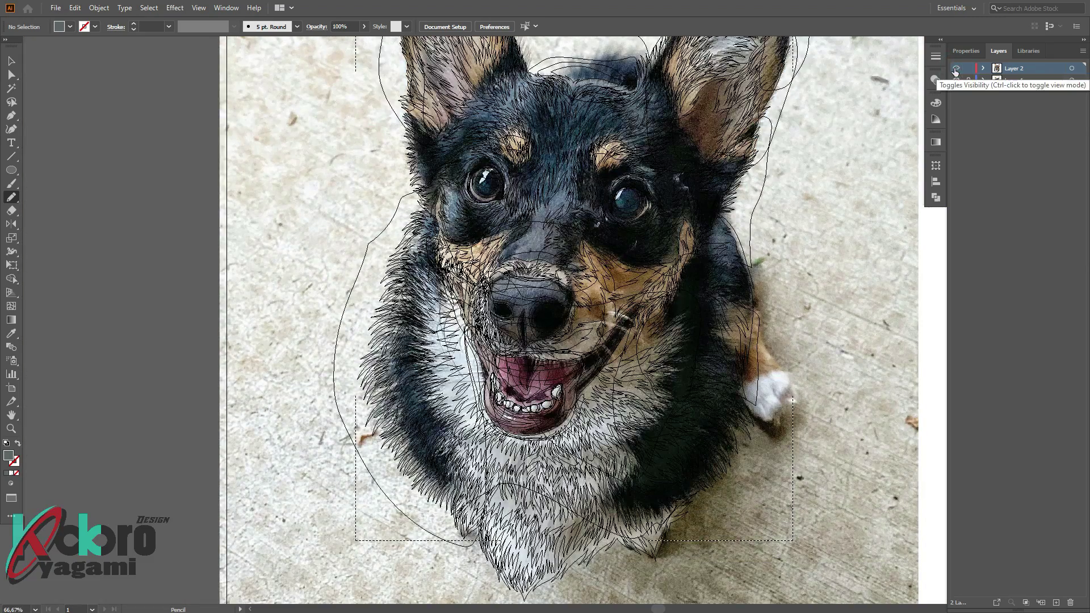
scroll(675, 205, "up", 3)
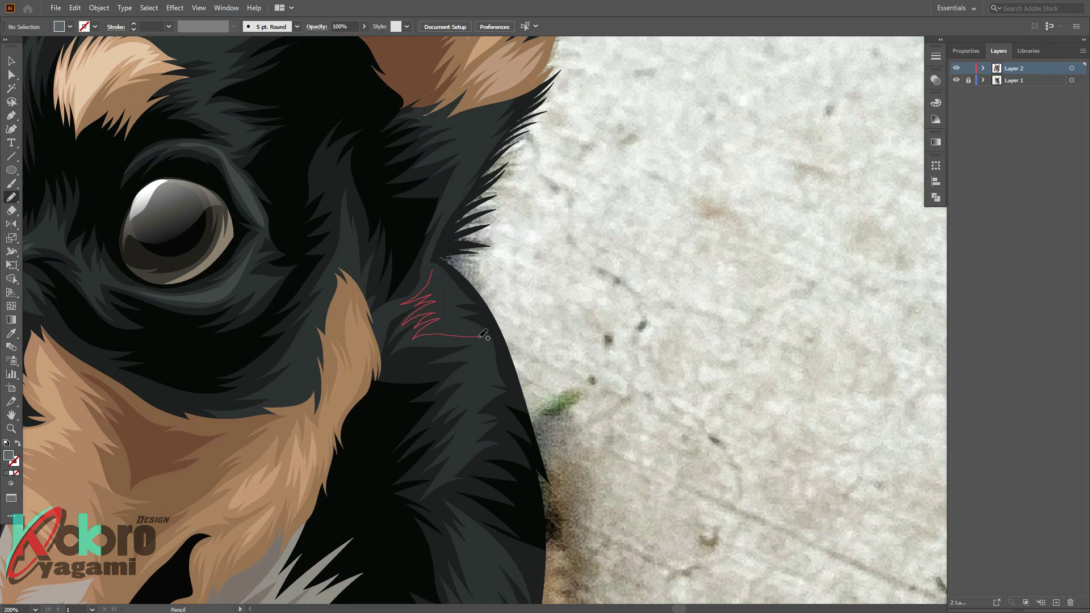
Add a zigzag strand on the outer cheek edge and a thin ellipse below the left eye
left_click_drag(453, 306, 455, 307)
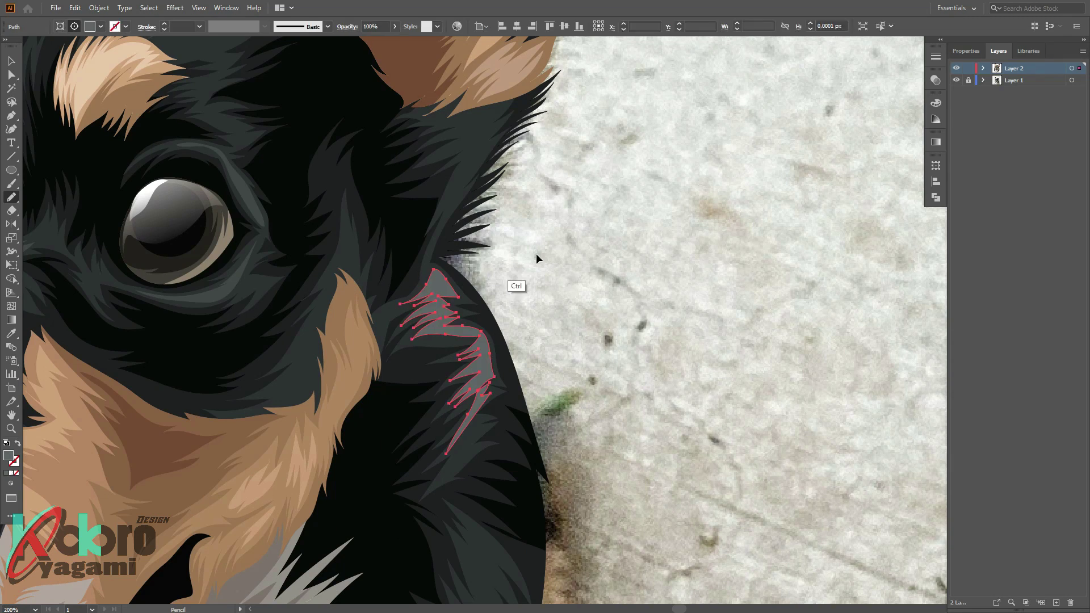
scroll(501, 195, "down", 3)
key("o")
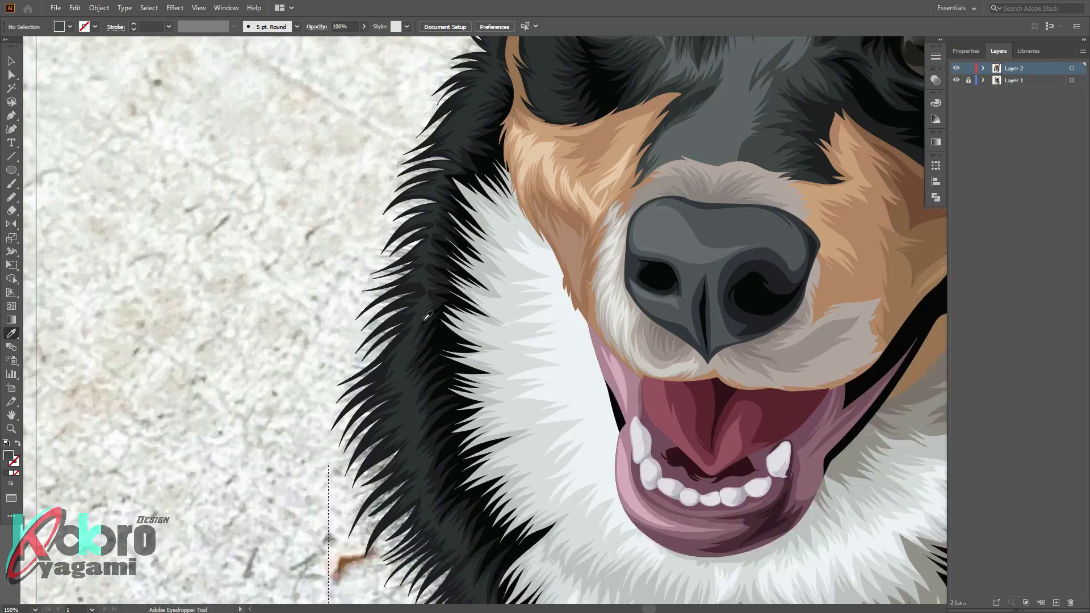
scroll(404, 259, "up", 2)
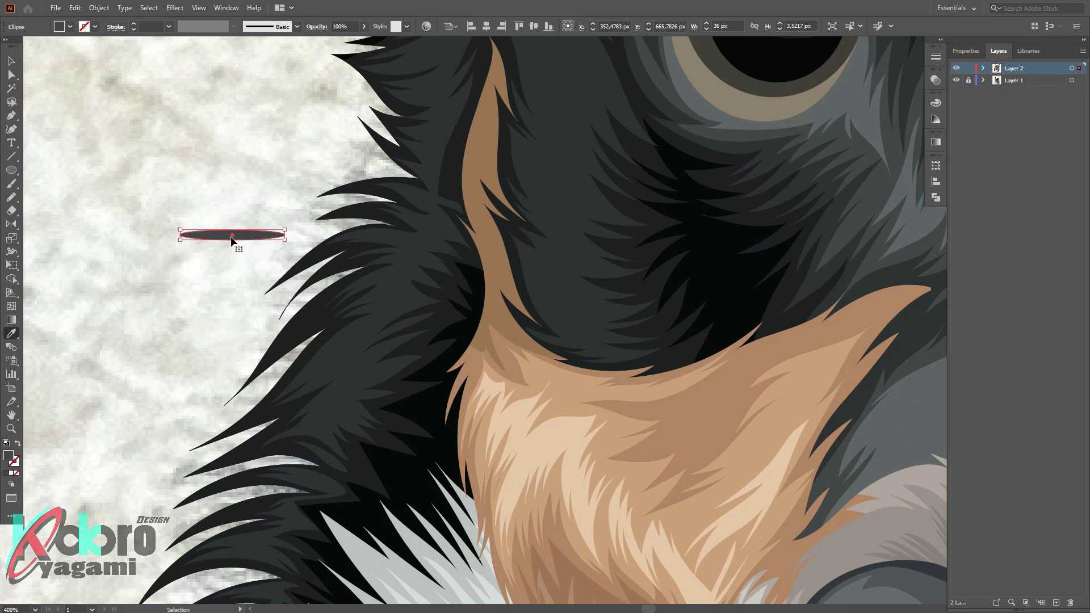
Nudge the small ellipse down-left and make the tapered sliver a new Art Brush
left_click_drag(231, 234, 200, 252)
key("p")
scroll(366, 270, "up", 3)
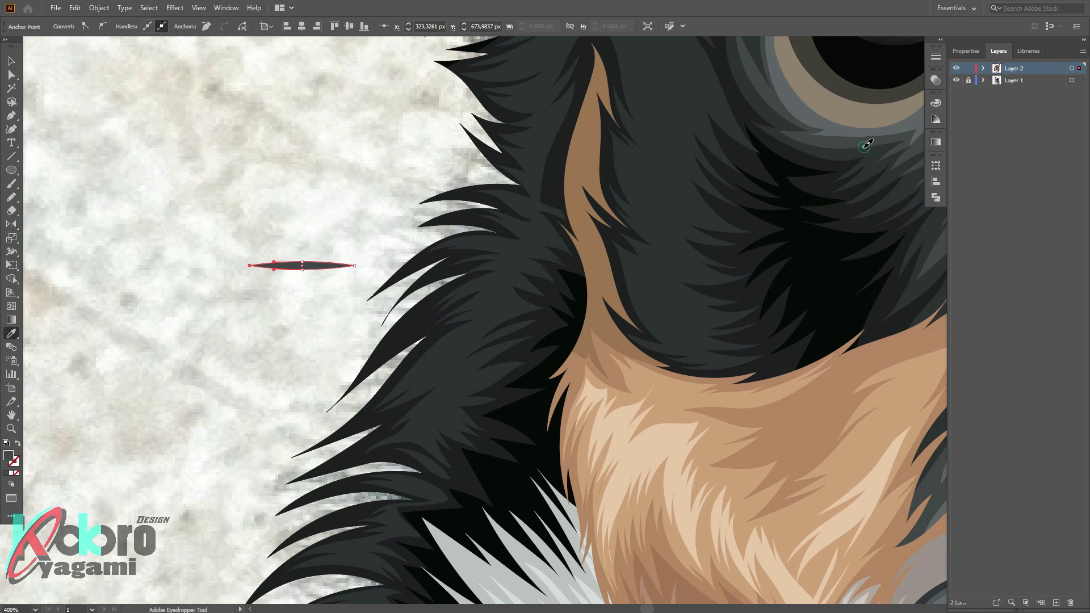
key("v")
left_click(298, 27)
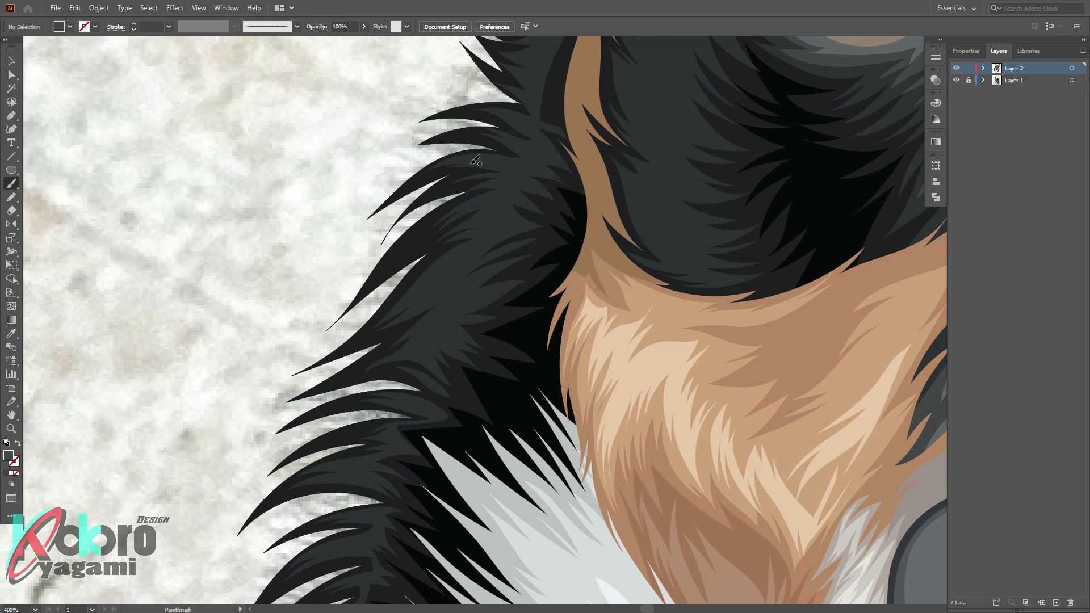
key("b")
Paint 0.5 pt lighter hair strands across the upper dark side fur
left_click_drag(545, 162, 477, 170)
left_click_drag(545, 136, 499, 151)
left_click_drag(563, 165, 500, 113)
mouse_move(518, 197)
left_mouse_down()
mouse_move(460, 199)
mouse_move(432, 277)
mouse_move(404, 300)
left_mouse_up()
mouse_move(489, 265)
left_mouse_down()
mouse_move(419, 307)
mouse_move(401, 362)
left_mouse_up()
scroll(436, 300, "down", 5)
scroll(437, 300, "left", 3)
Paint more fine light strands along the fur edge and lower dark fur
left_click_drag(496, 273, 436, 309)
left_click_drag(499, 321, 484, 357)
left_click_drag(491, 432, 448, 461)
scroll(611, 372, "down", 5)
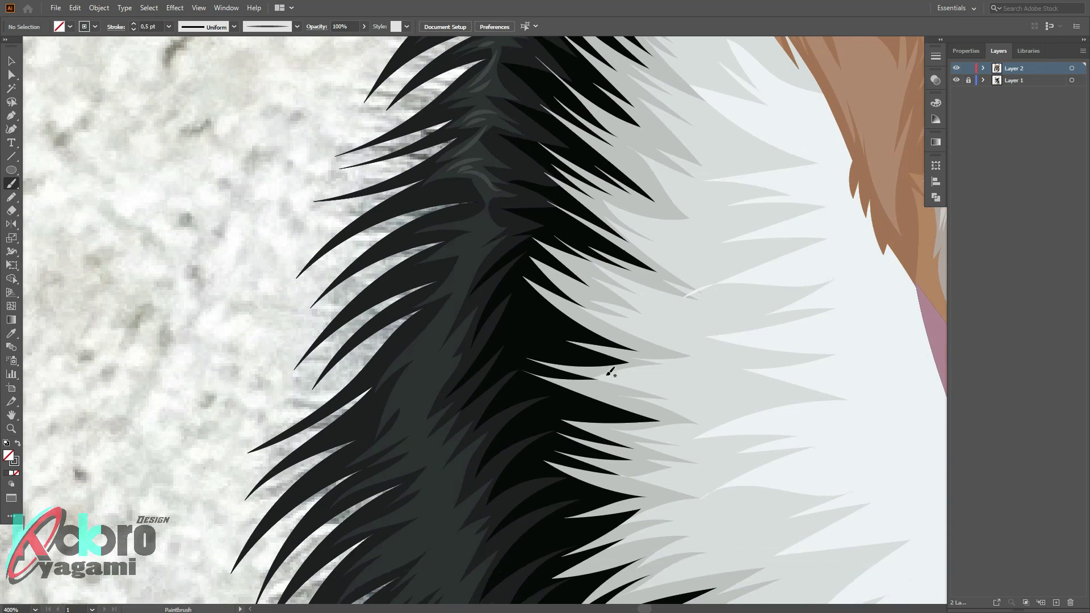
left_click_drag(474, 245, 397, 389)
mouse_move(455, 341)
left_mouse_down()
mouse_move(391, 403)
mouse_move(394, 440)
left_mouse_up()
Add one more fine hair strand and review the textured black coat
scroll(428, 425, "down", 4)
scroll(398, 256, "up", 4)
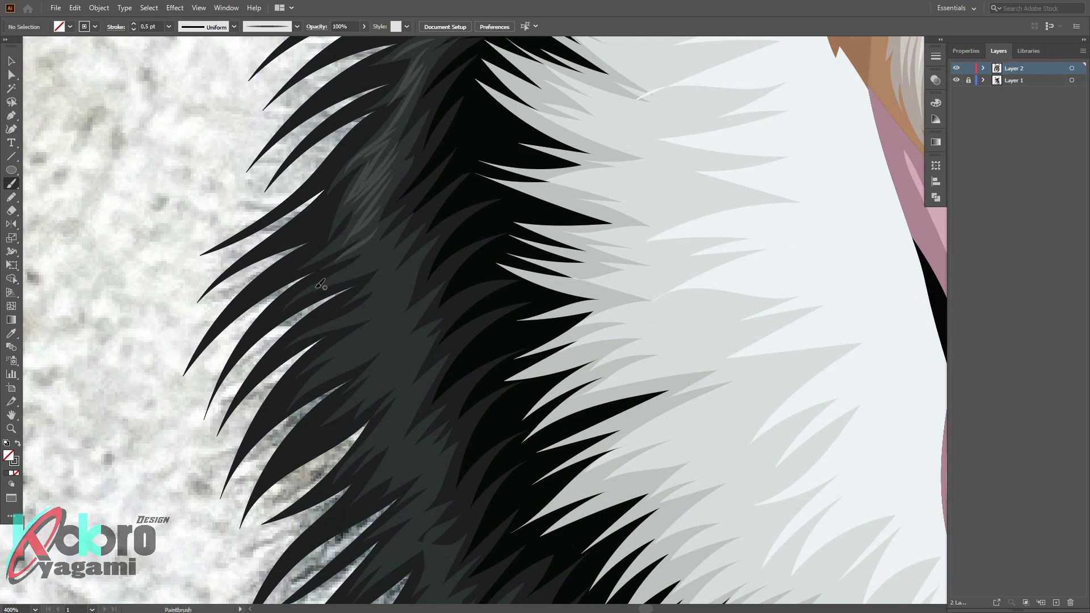
left_click_drag(409, 270, 351, 316)
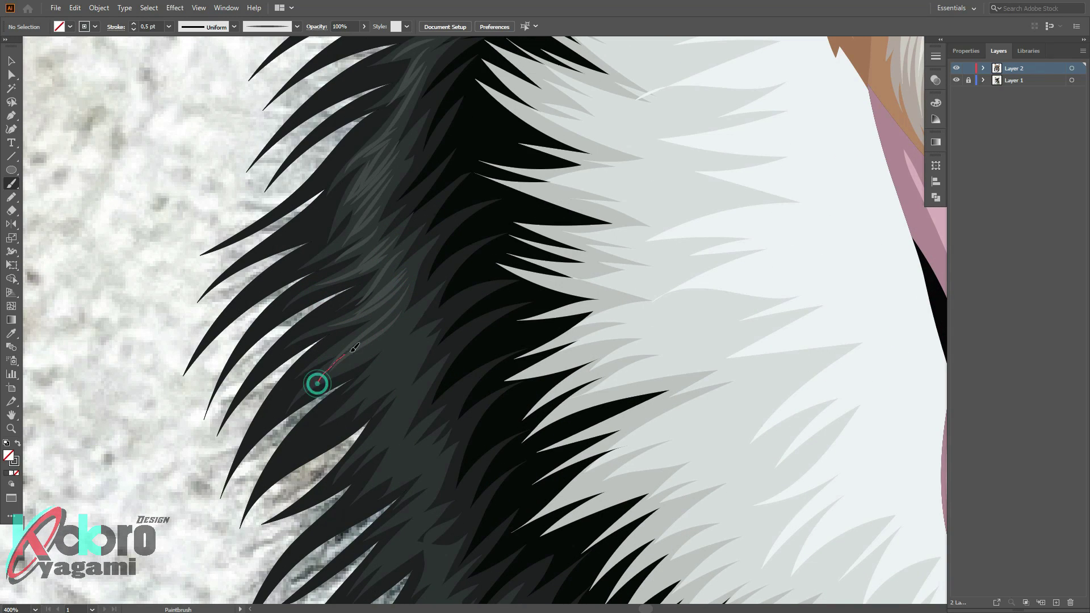
scroll(543, 256, "down", 5)
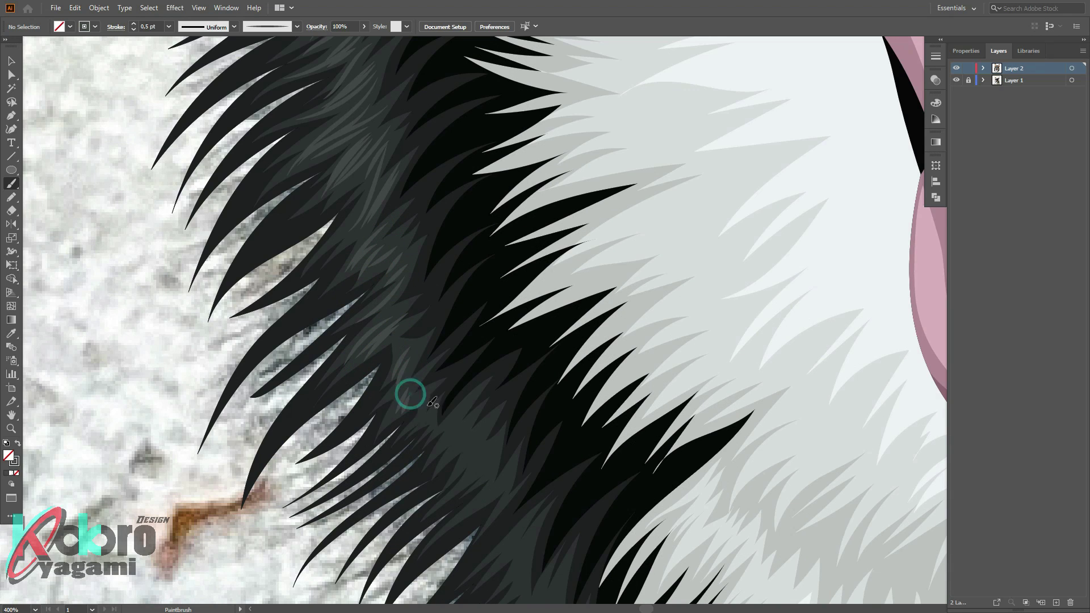
scroll(498, 454, "down", 3)
scroll(539, 369, "down", 3)
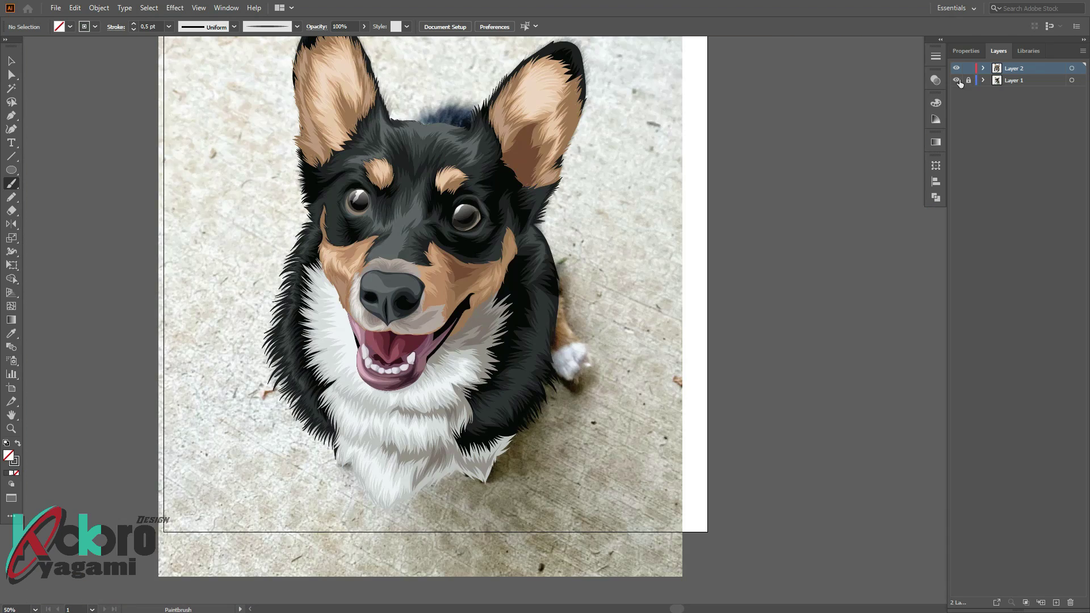
scroll(580, 331, "up", 3)
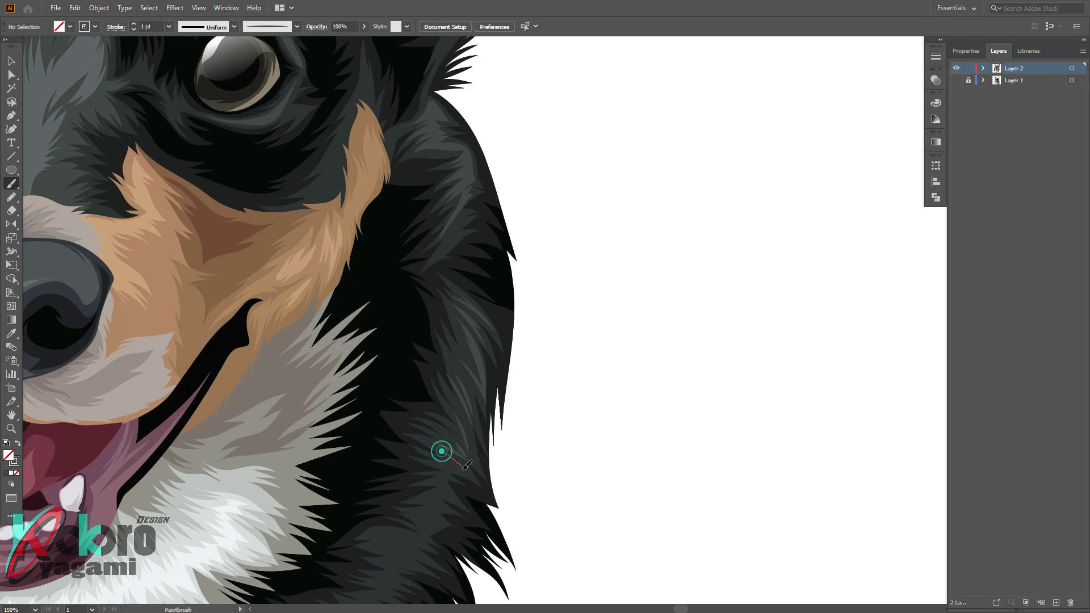
scroll(420, 562, "down", 3)
Add a new layer for the whiskers and show the reference photo beneath it
left_click(956, 80)
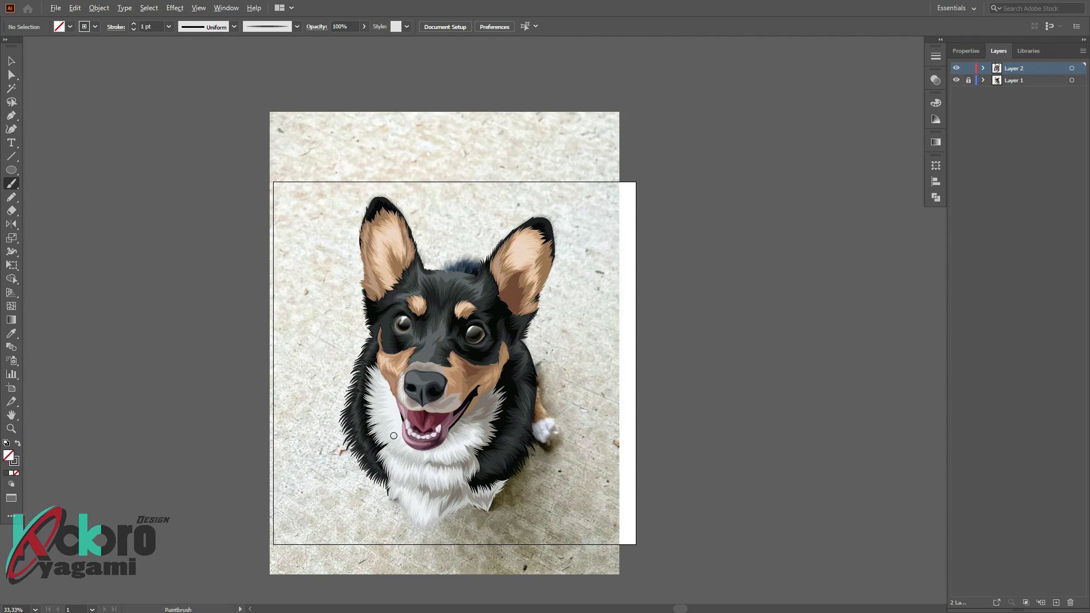
left_click(1056, 602)
left_click(957, 80)
scroll(396, 279, "up", 2)
scroll(395, 278, "up", 1)
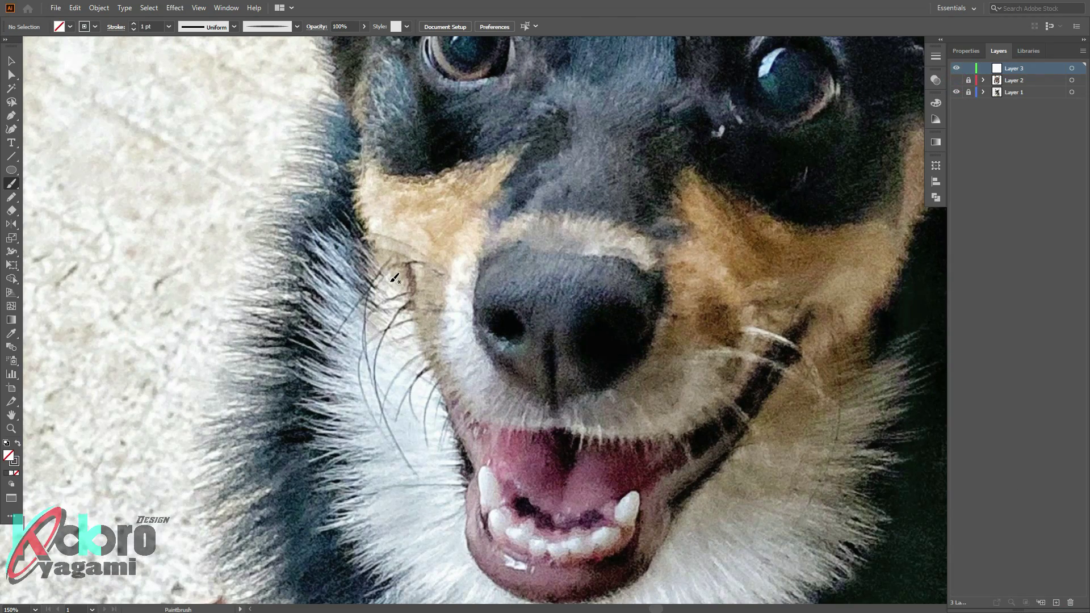
Draw a thin flat ellipse and fill it with a dark colour sampled from the photo
key("l")
scroll(326, 297, "up", 2)
left_click_drag(316, 307, 377, 307)
scroll(377, 307, "up", 2)
key("i")
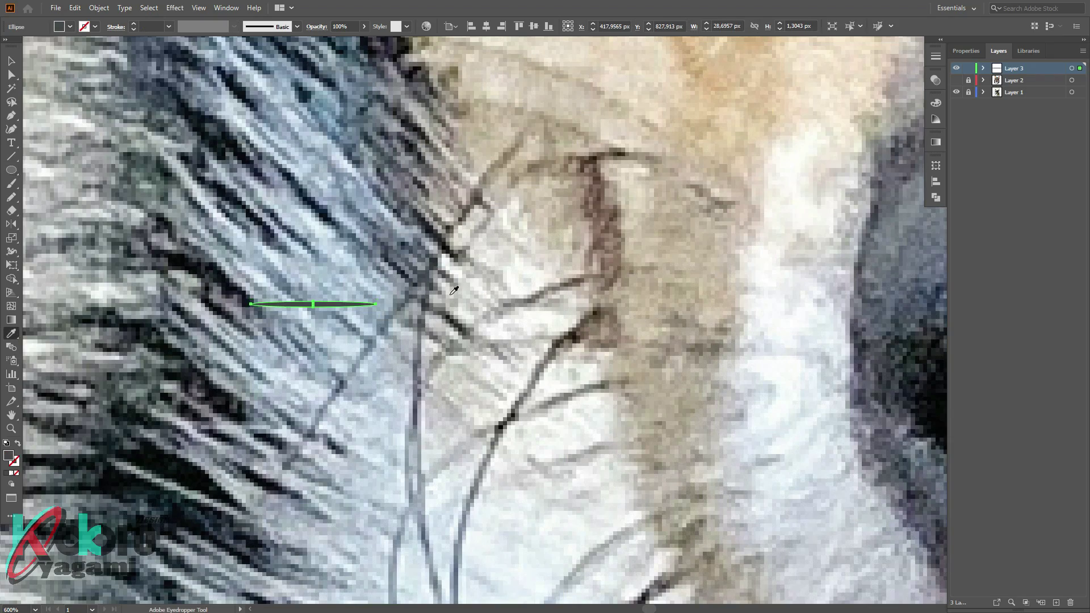
left_click(567, 339)
scroll(459, 342, "down", 2)
scroll(478, 277, "up", 2)
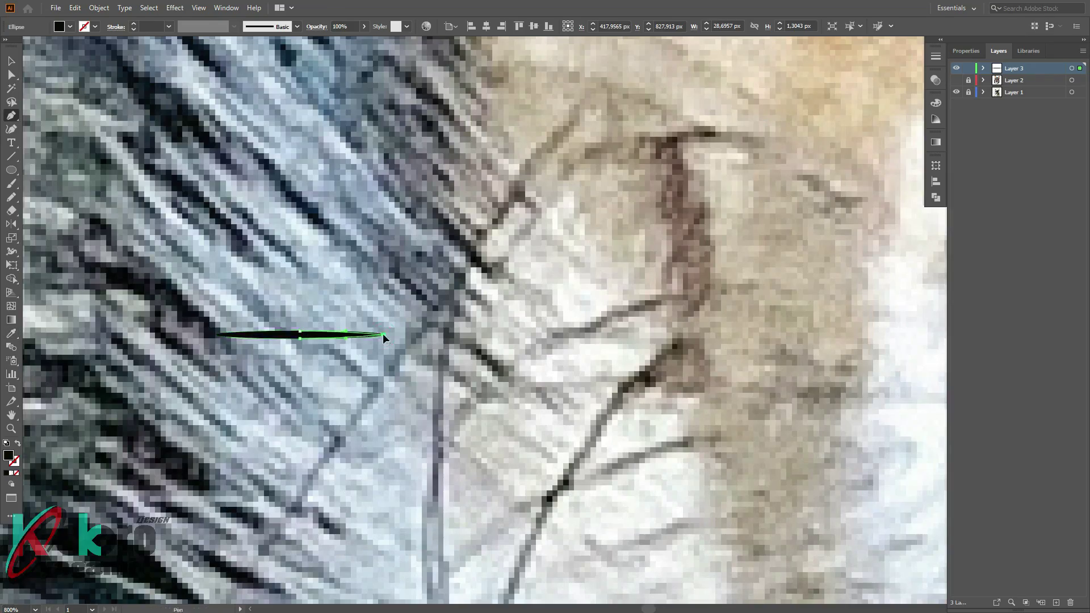
Taper the ellipse to a point and save it as a new Art Brush
key("p")
scroll(478, 277, "down", 3)
left_click(957, 80)
left_click(958, 80)
scroll(500, 250, "up", 3)
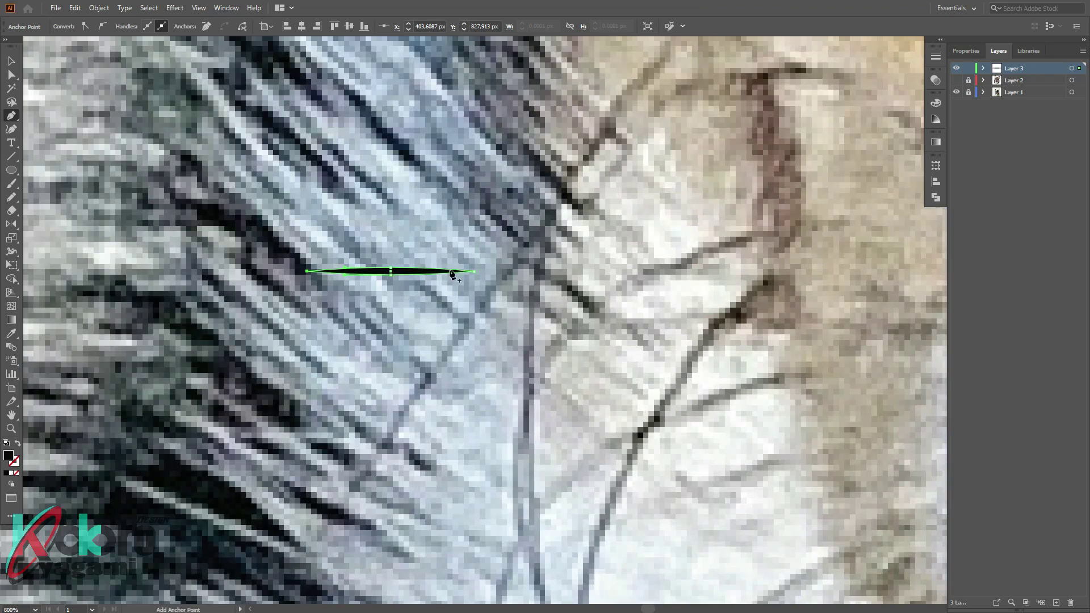
left_click(12, 61)
left_click(296, 27)
left_click(269, 115)
left_click(540, 335)
left_click(544, 398)
left_click(639, 457)
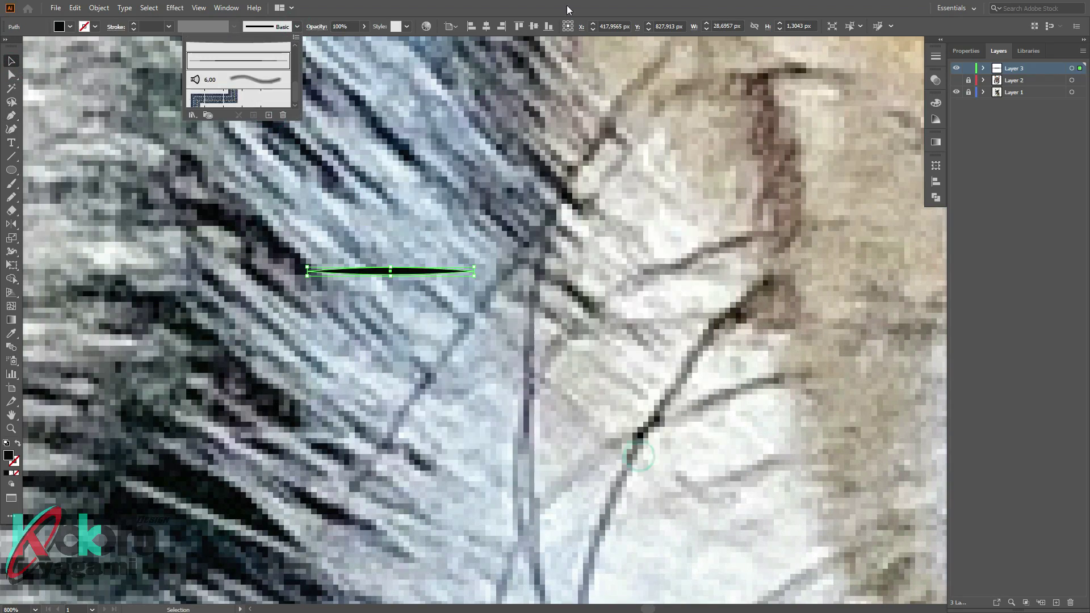
Paint seven curved whiskers fanning from both sides of the muzzle, coloured near black
scroll(530, 228, "down", 3)
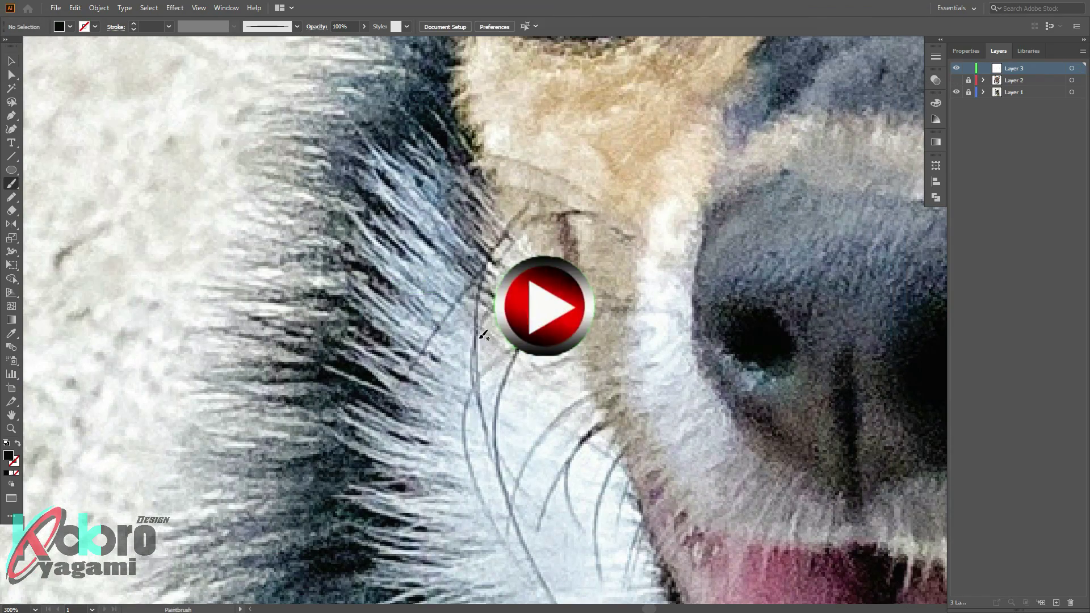
left_click_drag(565, 202, 405, 384)
left_click_drag(594, 211, 488, 457)
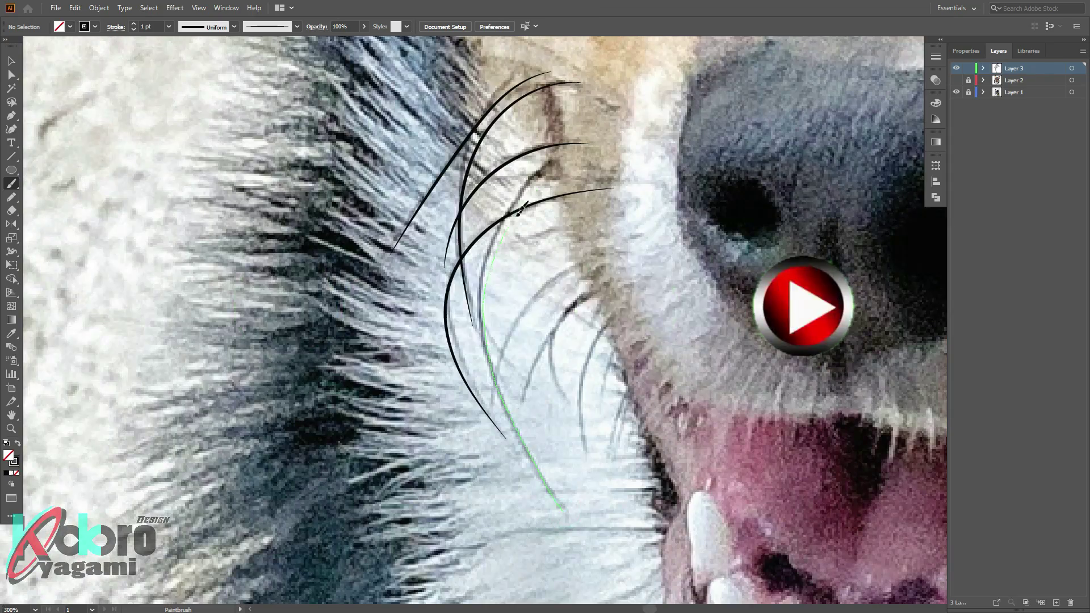
left_click_drag(521, 210, 608, 145)
left_click_drag(494, 406, 597, 238)
left_click_drag(522, 418, 628, 249)
left_click_drag(565, 401, 631, 278)
left_click_drag(582, 457, 627, 304)
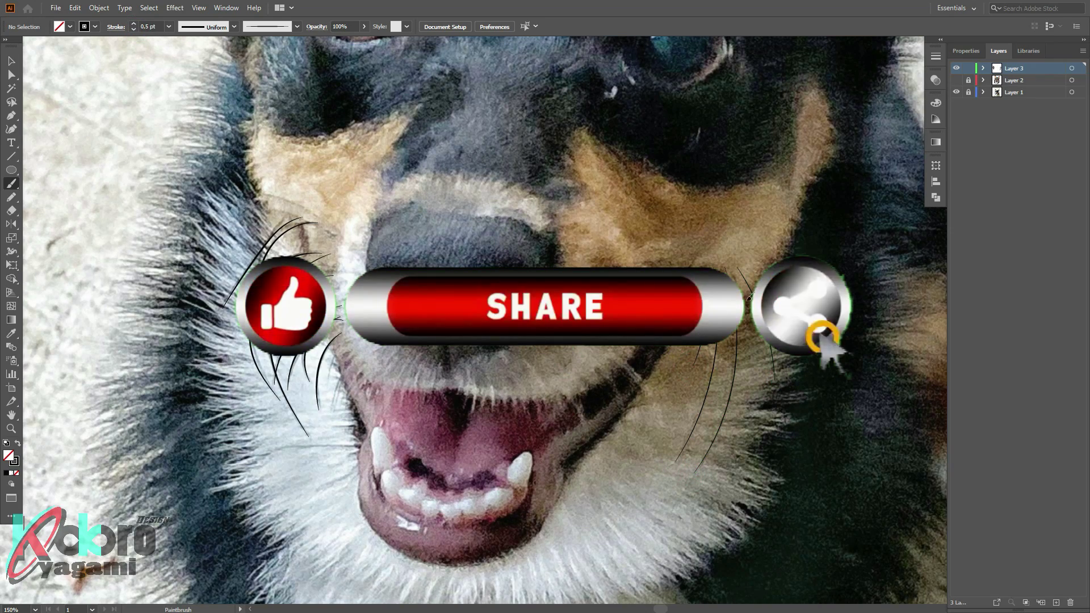
key("ctrl+a")
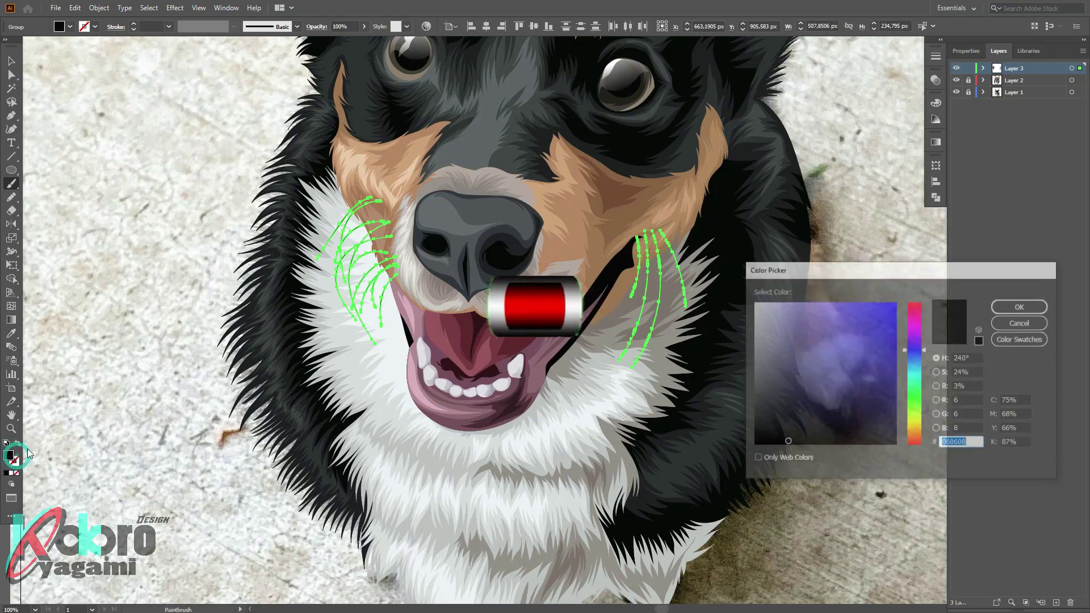
left_click(1013, 311)
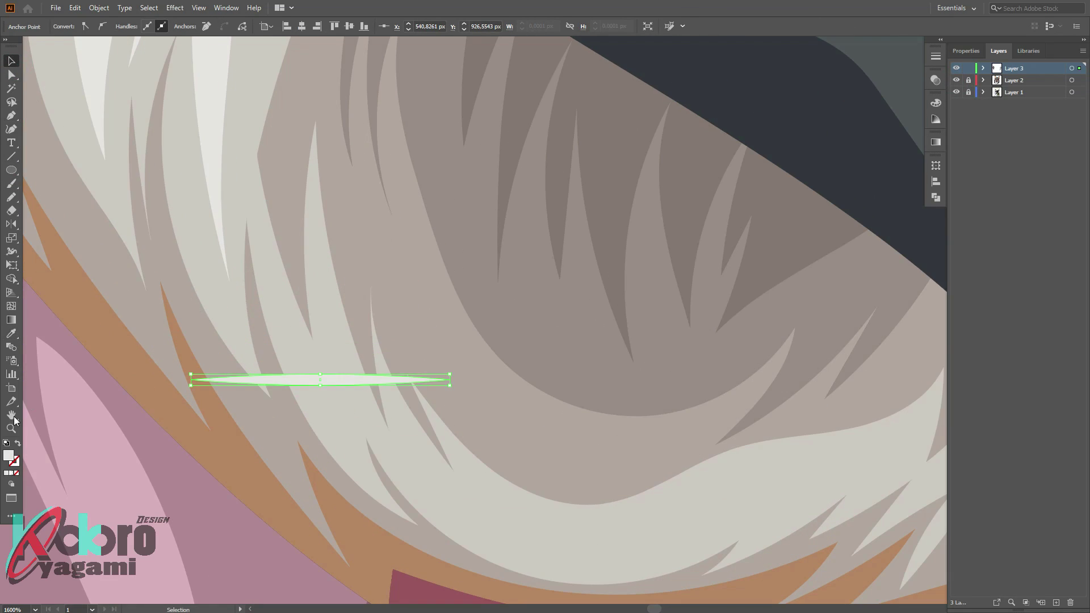
Save the pale sliver as a new Art Brush for fine white hairs
left_click(296, 26)
left_click(268, 115)
key("Escape")
left_click(269, 115)
left_click(496, 330)
left_click(511, 382)
left_click(618, 451)
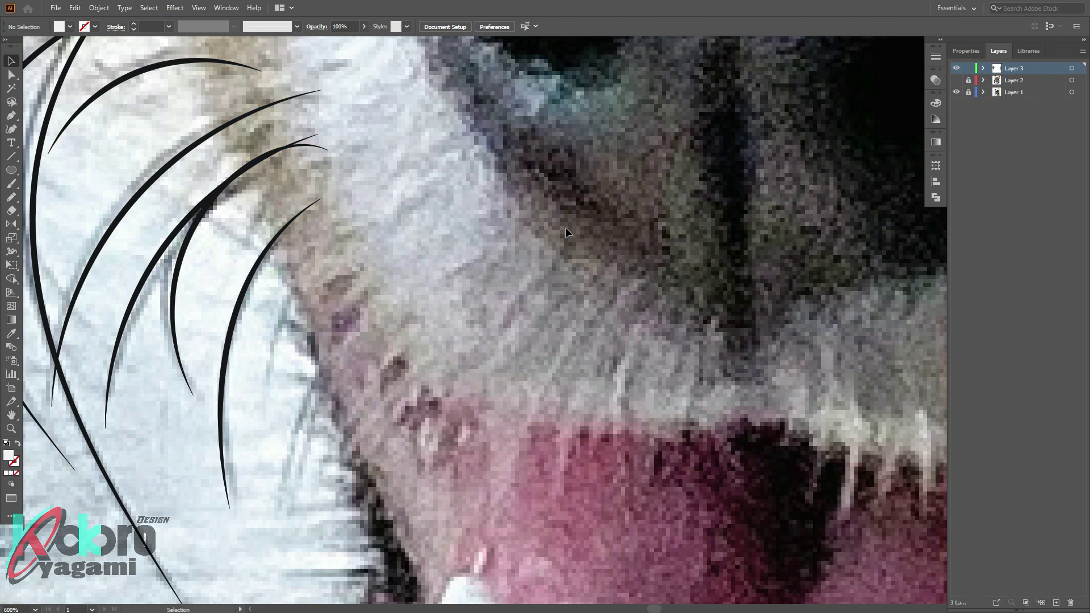
Toggle the artwork and photo layers to compare the white lip hairs against the reference
left_click(956, 80)
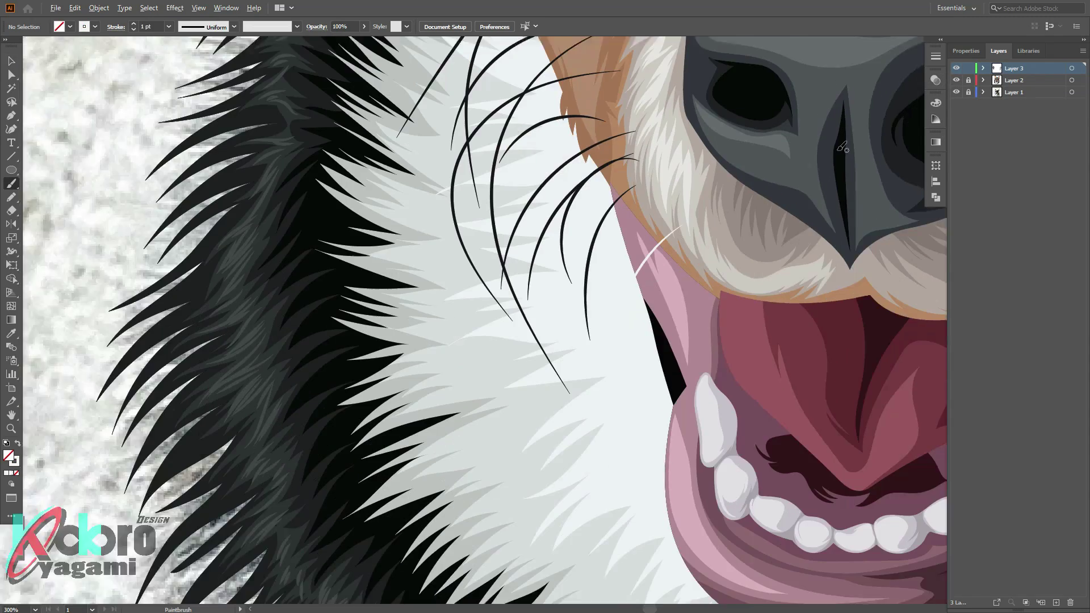
left_click(956, 81)
scroll(462, 297, "right", 1)
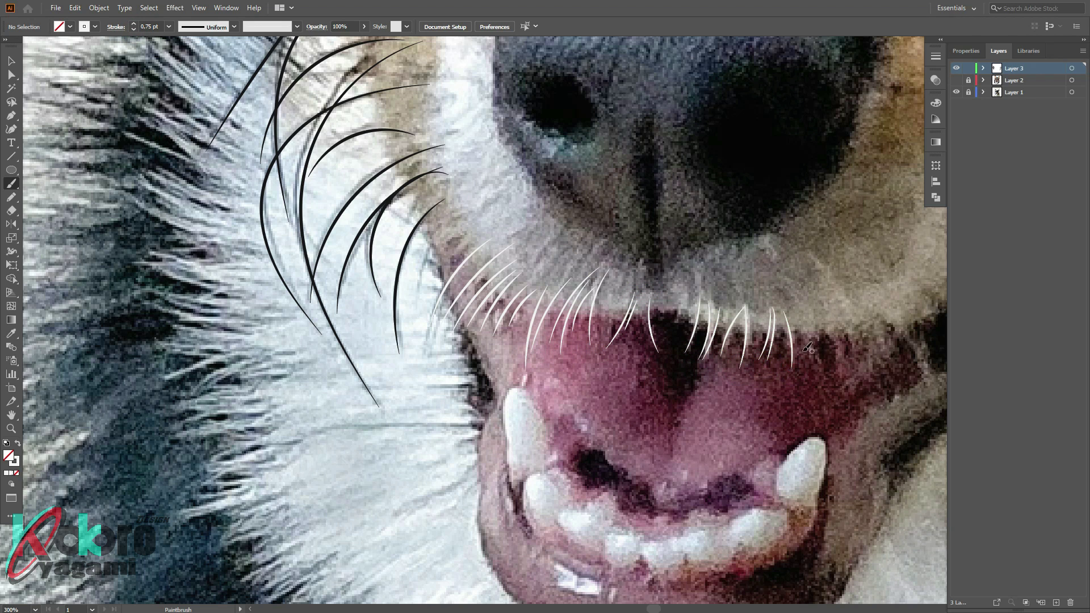
scroll(808, 348, "right", 5)
scroll(459, 346, "right", 4)
scroll(459, 346, "up", 1)
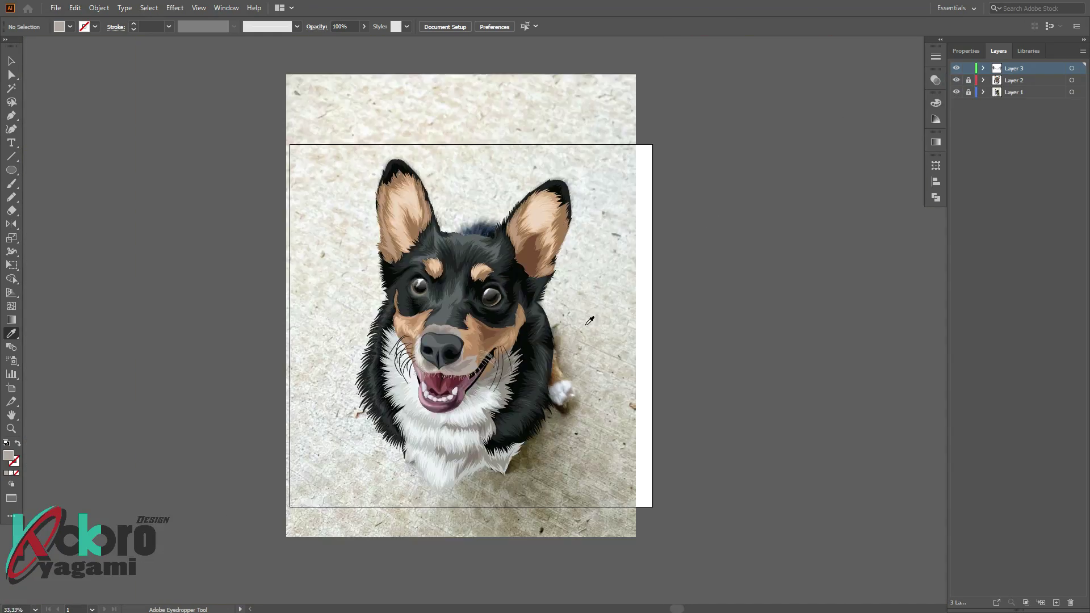
left_click(956, 92)
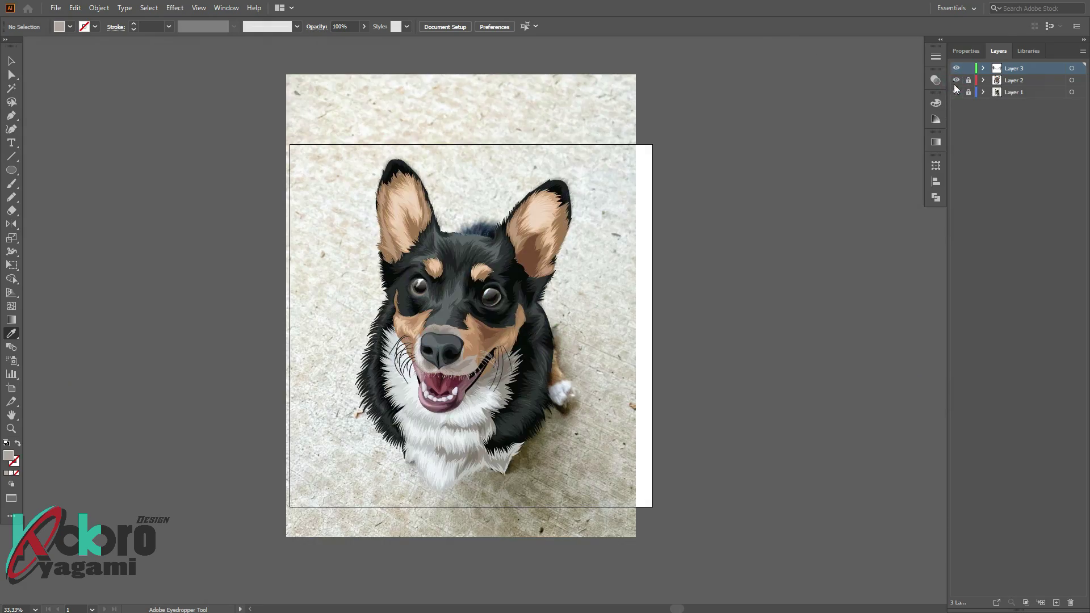